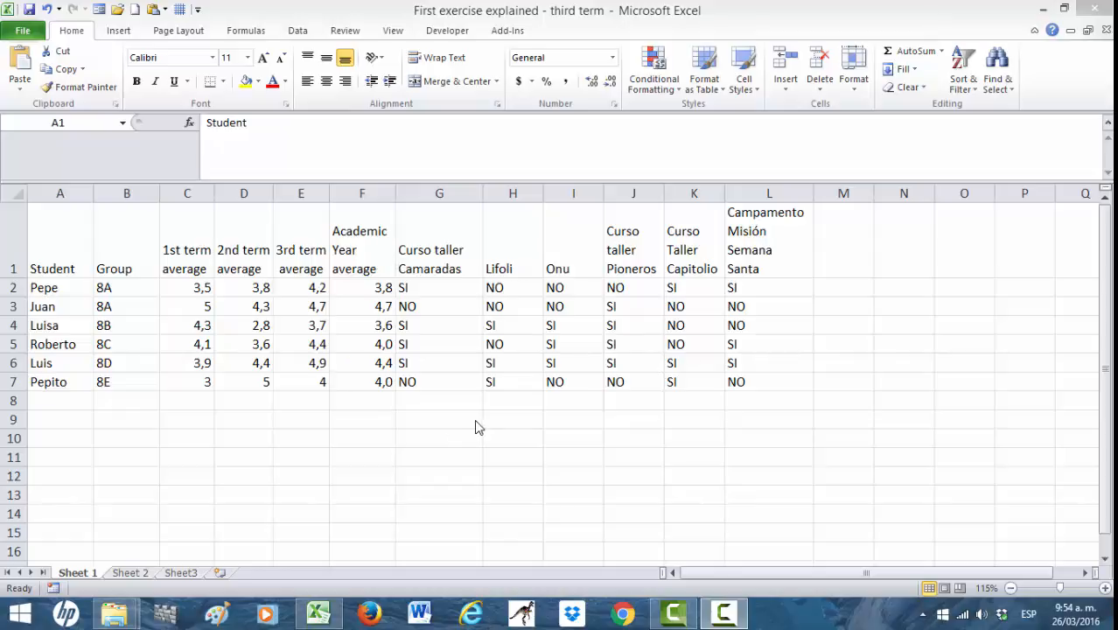
# - Start a Save As with the author's name in the file name, then cancel it
pyautogui.click(24, 31)
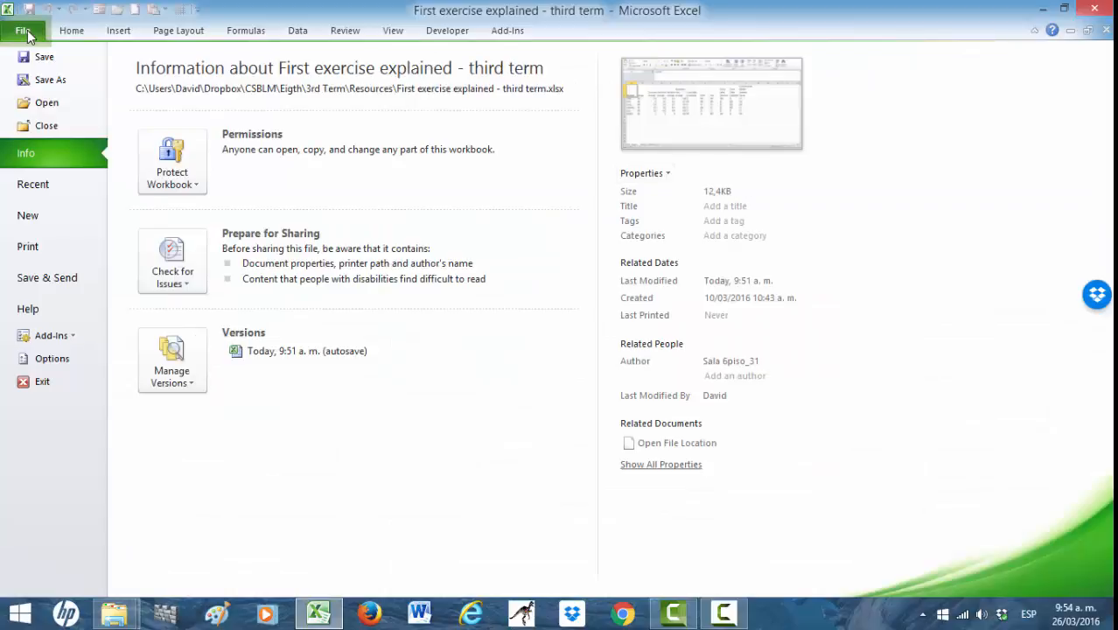
pyautogui.click(56, 82)
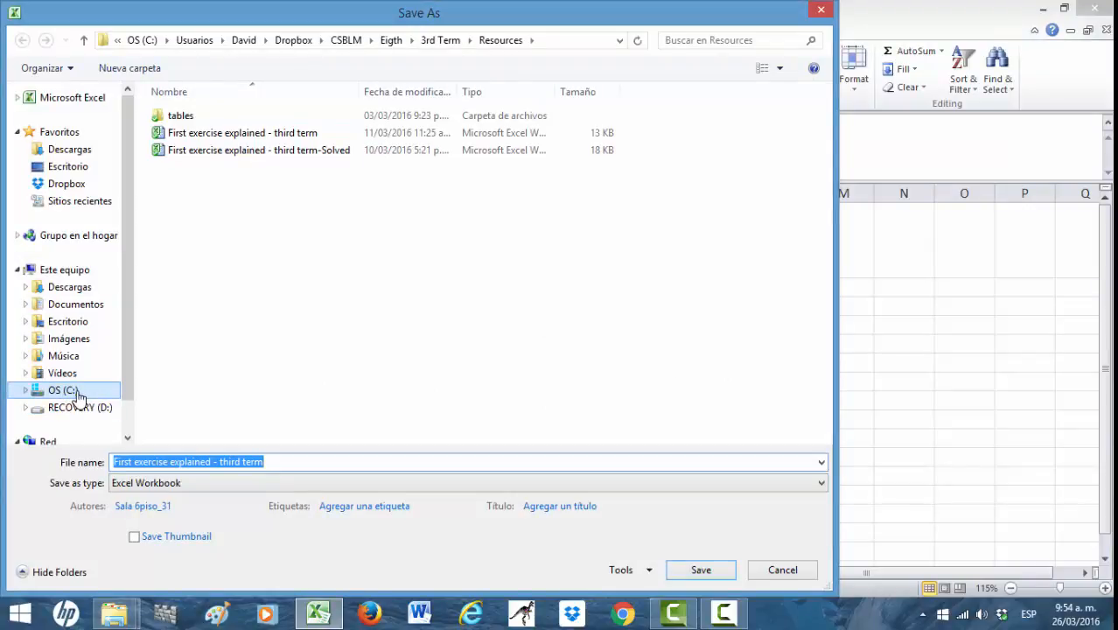
pyautogui.click(299, 461)
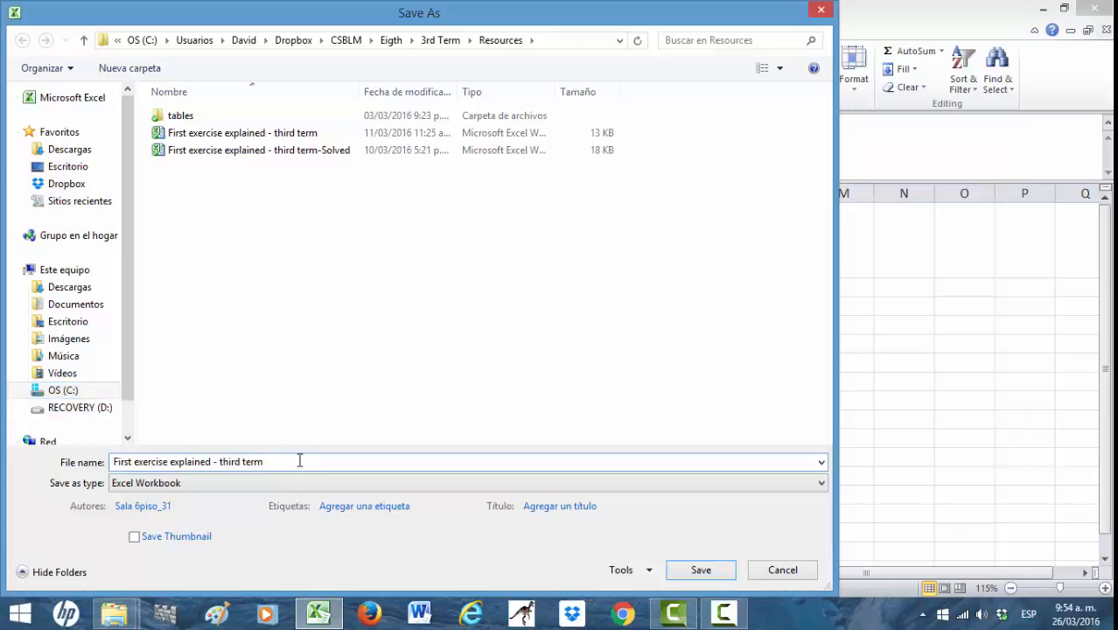
pyautogui.write('David ')
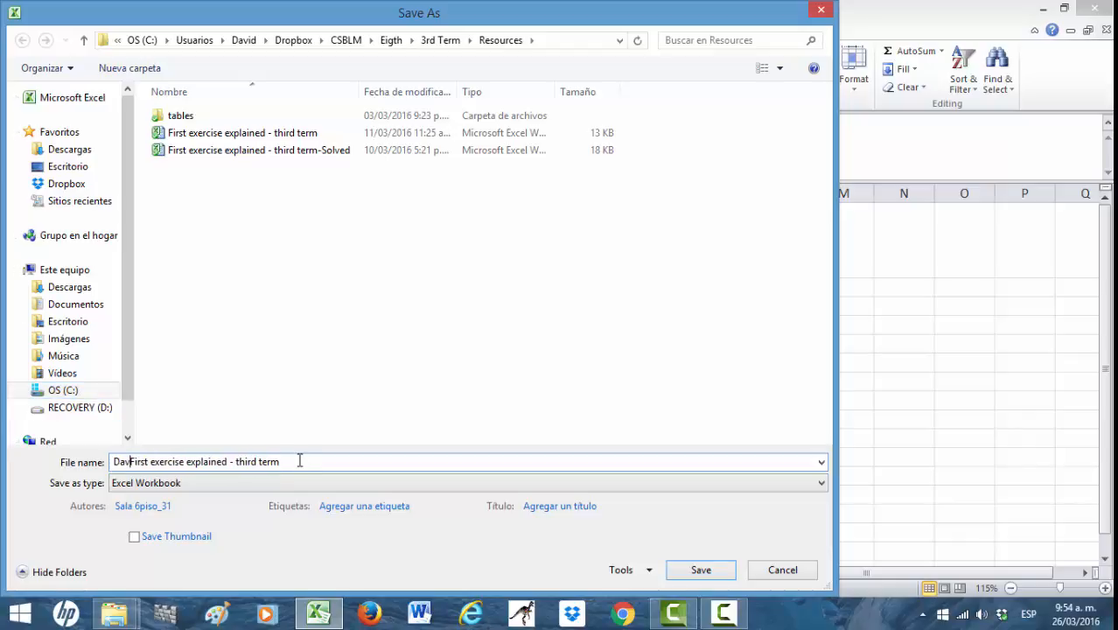
pyautogui.write('Navarrete')
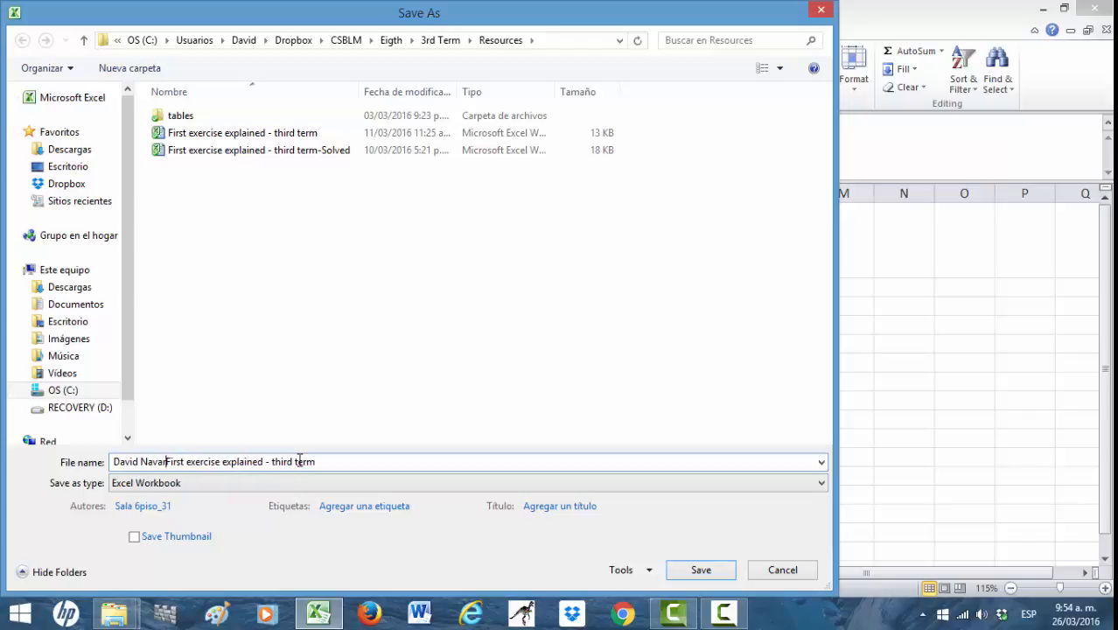
pyautogui.write(' -')
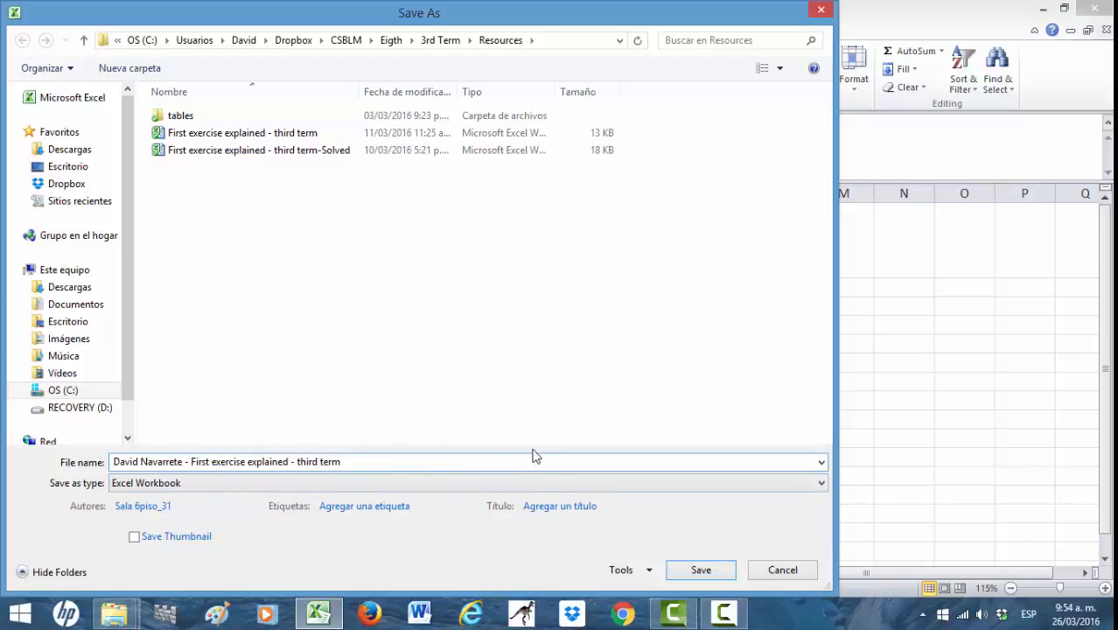
pyautogui.click(781, 570)
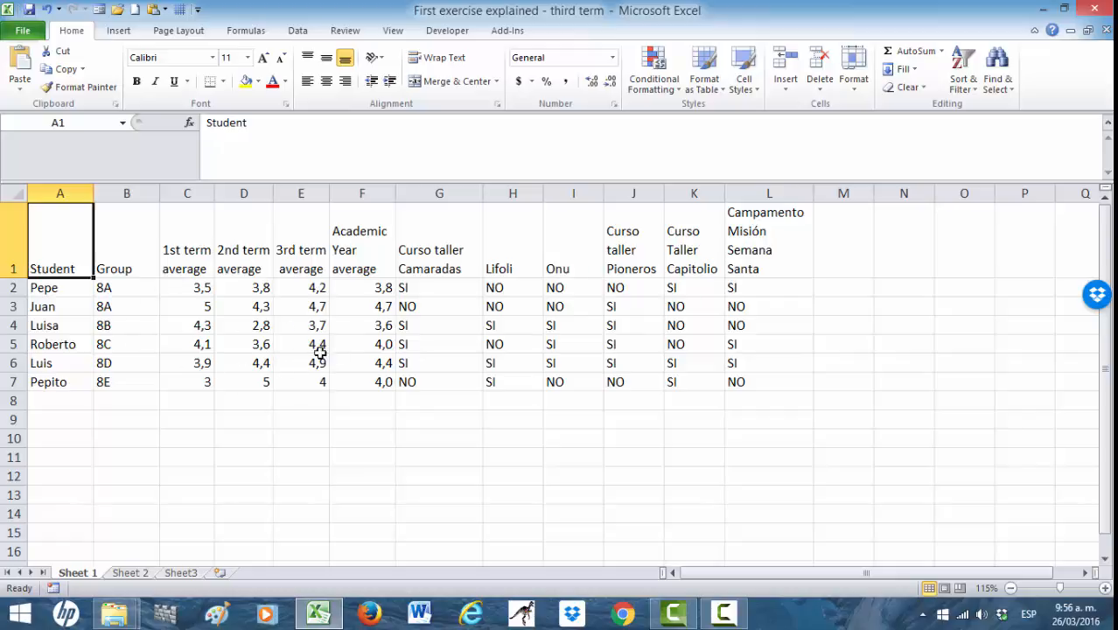
# - Enter a practice '1st term average' heading in N8 and try wrapping it, then undo
pyautogui.click(193, 286)
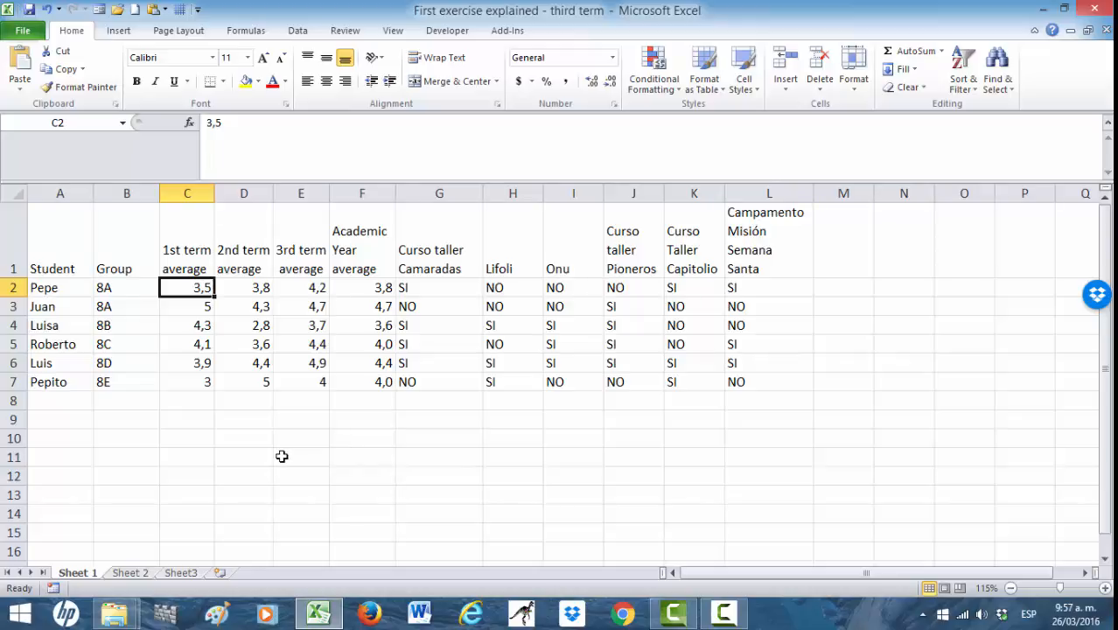
pyautogui.click(186, 437)
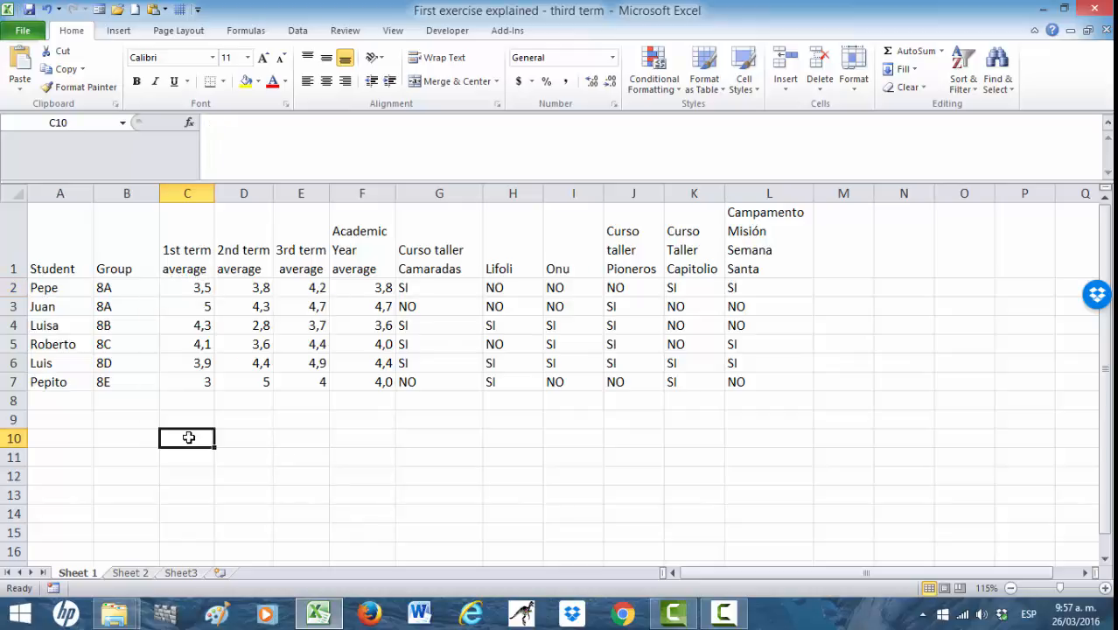
pyautogui.click(895, 401)
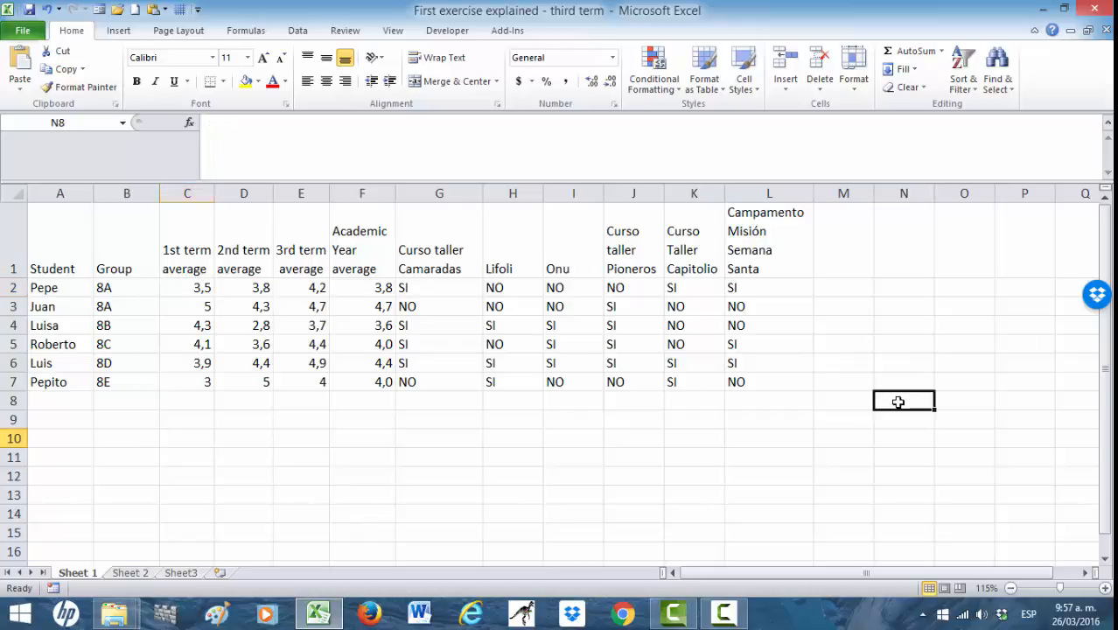
pyautogui.write('1st')
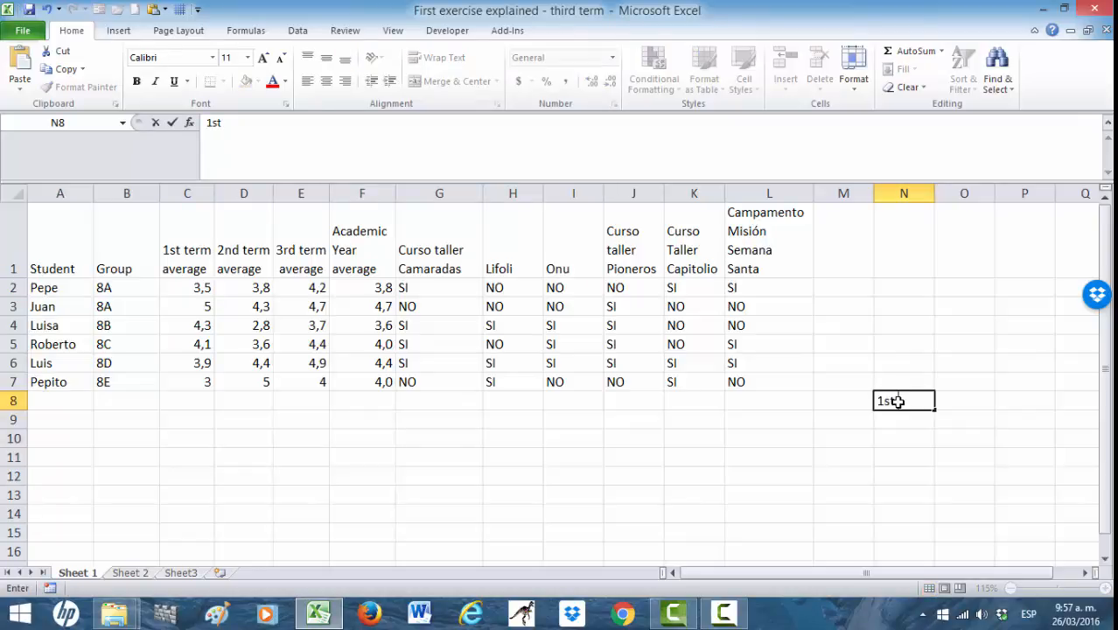
pyautogui.write(' term average')
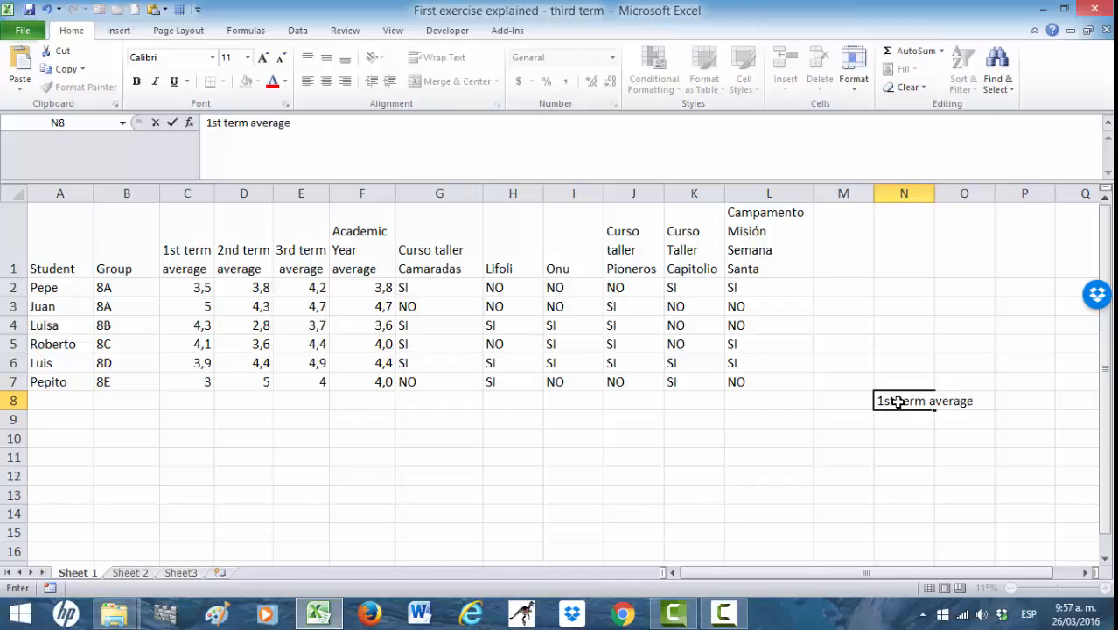
pyautogui.hotkey('ctrl', 'Return')
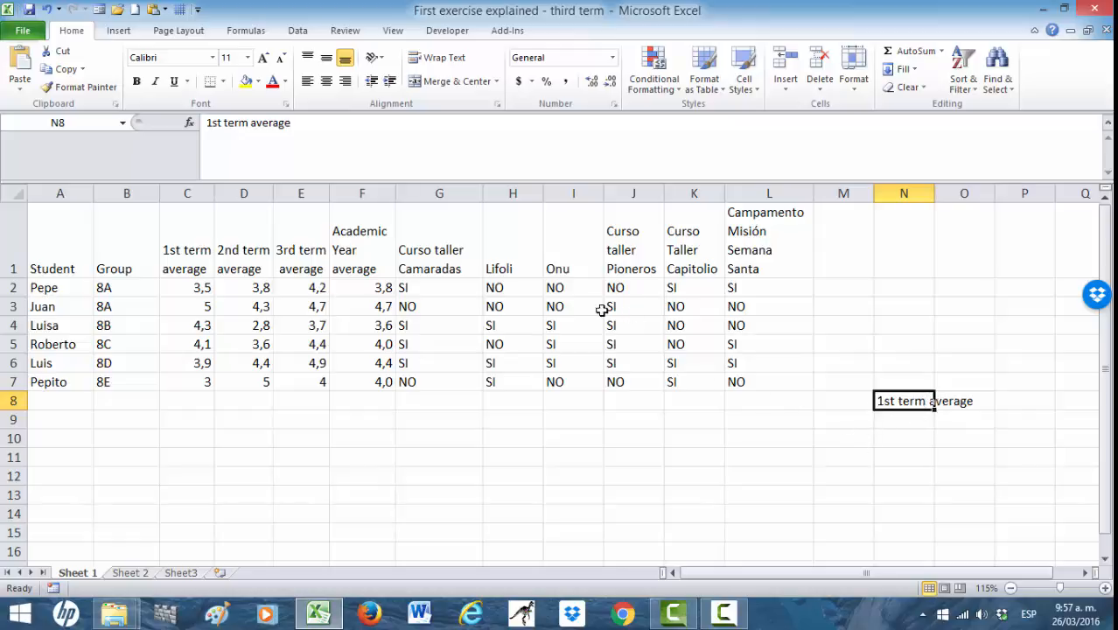
pyautogui.click(446, 58)
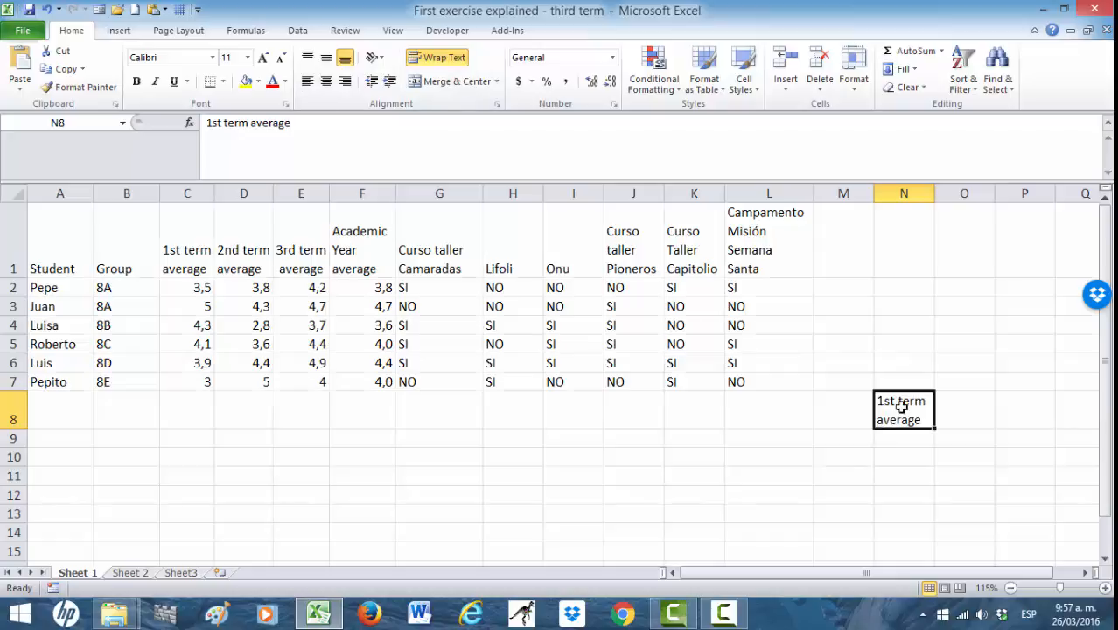
pyautogui.hotkey('ctrl', 'z')
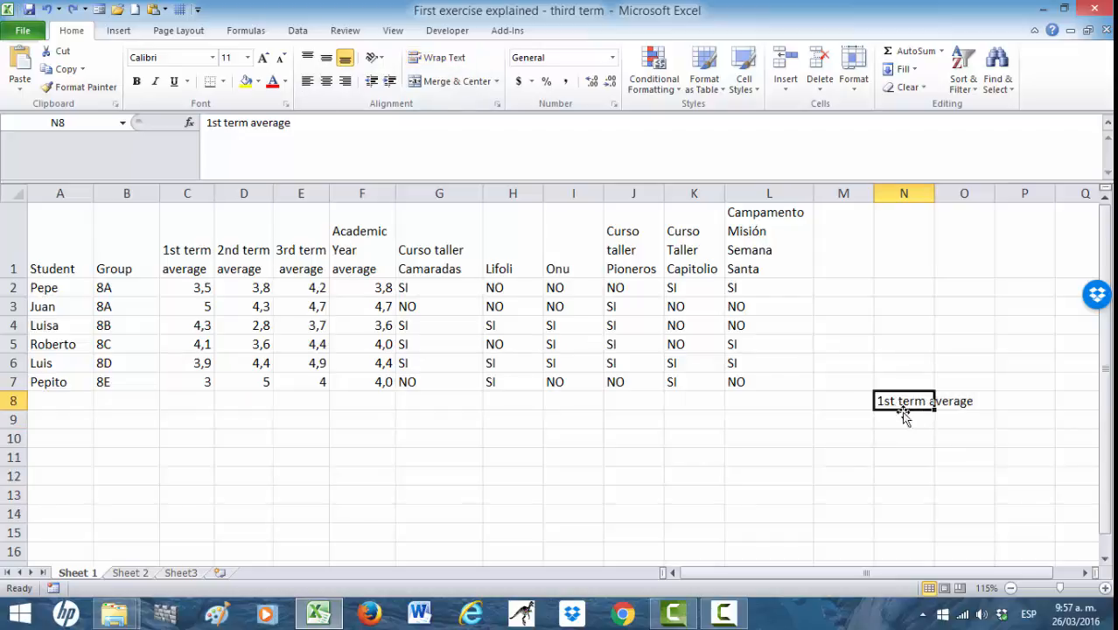
# - Break the N8 heading onto two lines before 'average', then clear the cell
pyautogui.click(251, 122)
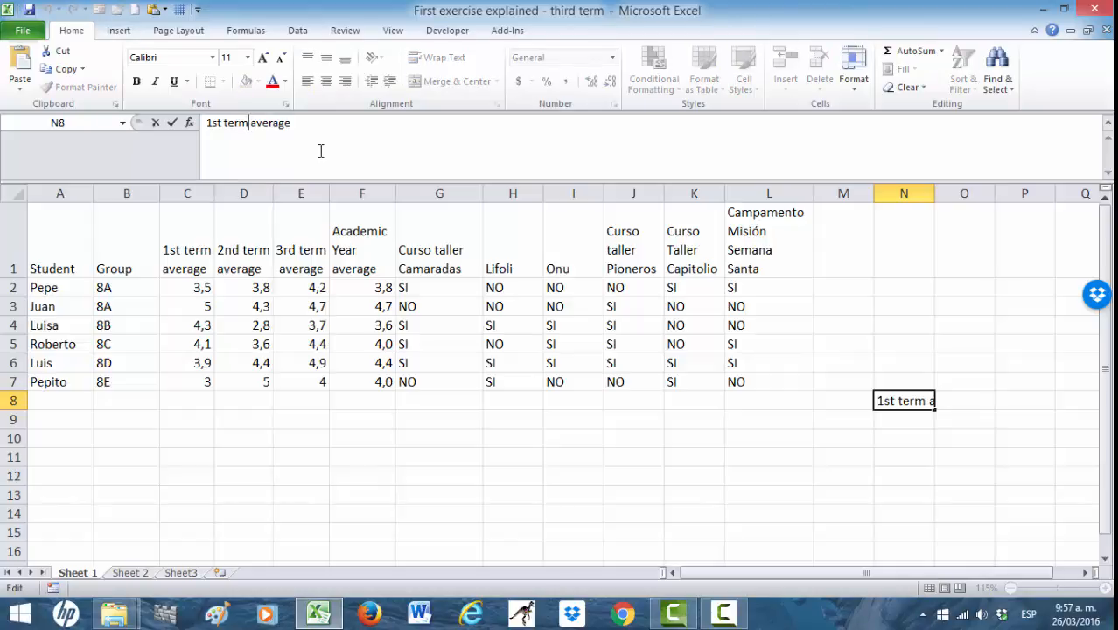
pyautogui.press('alt')
pyautogui.hotkey('alt', 'Return')
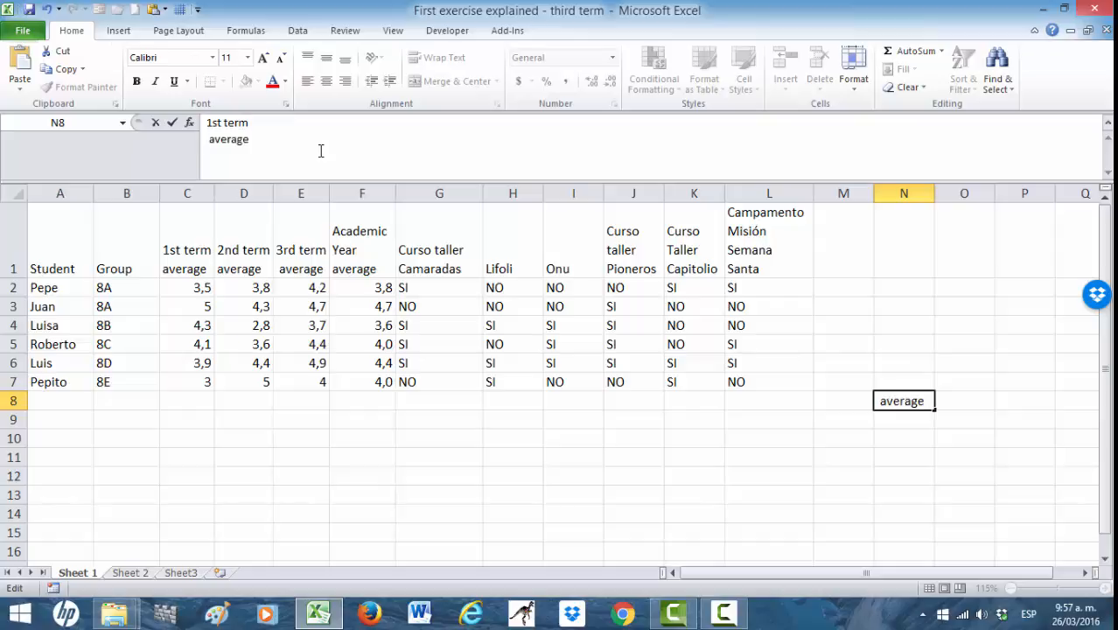
pyautogui.press('BackSpace')
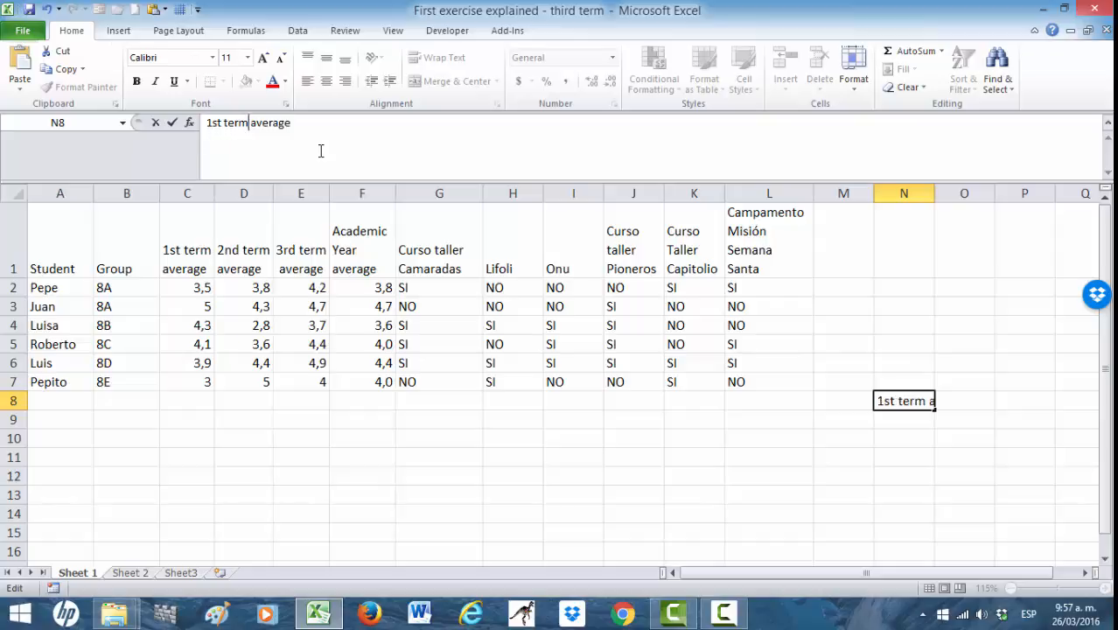
pyautogui.hotkey('alt', 'Return')
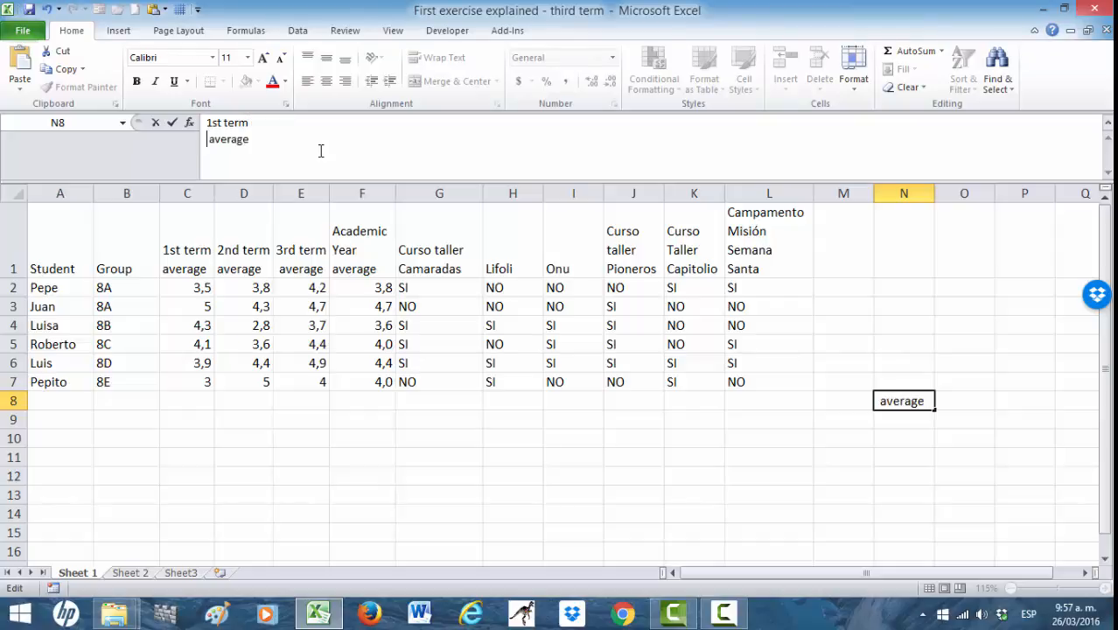
pyautogui.hotkey('ctrl', 'Return')
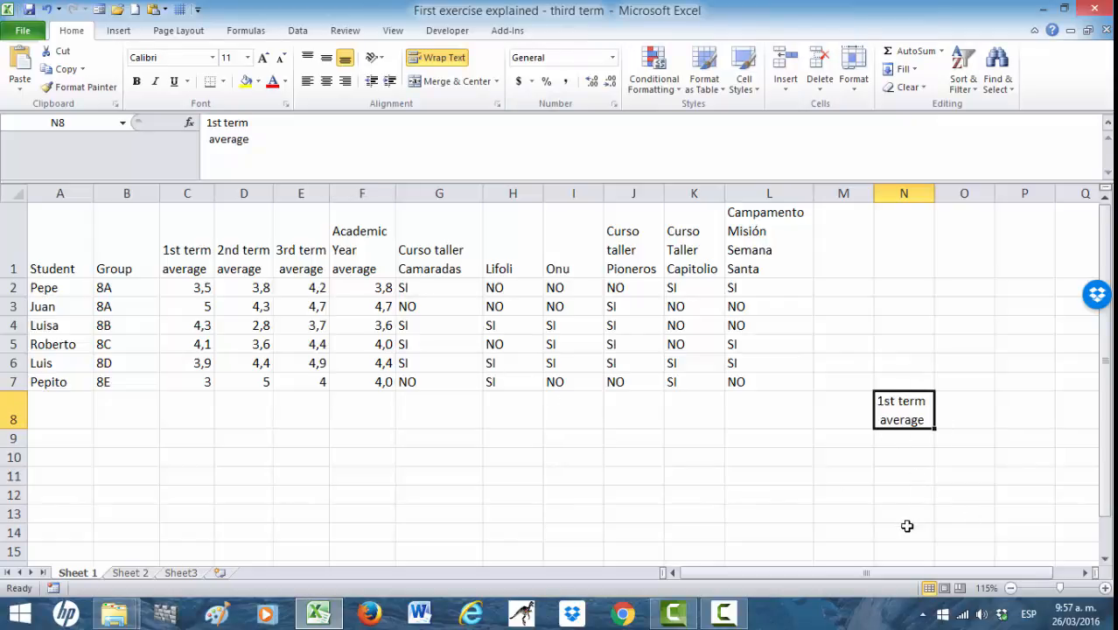
pyautogui.press('Delete')
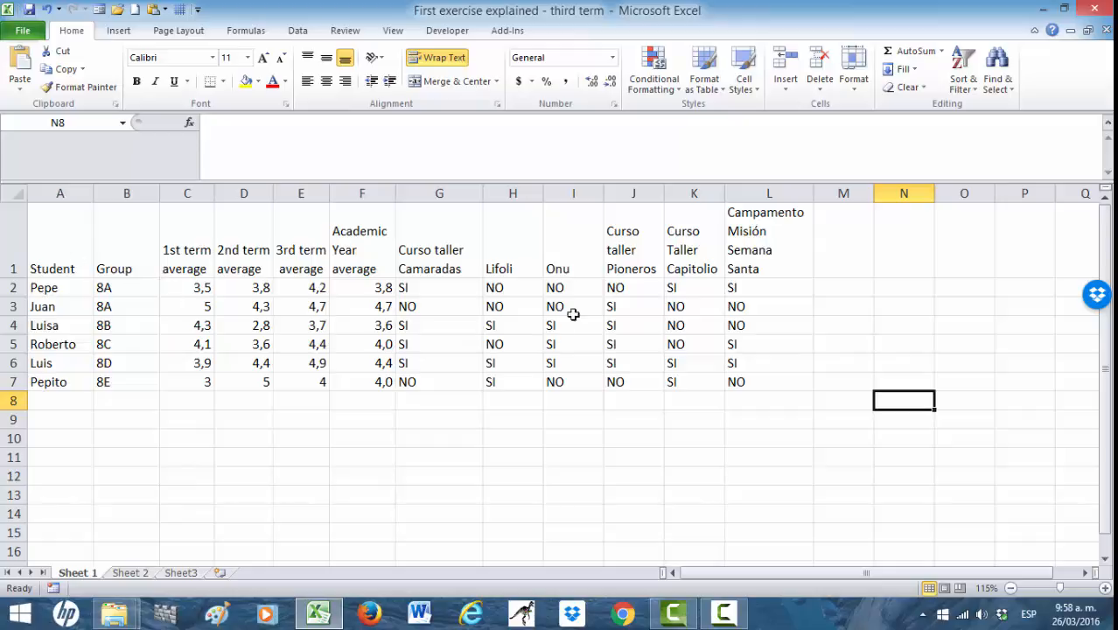
# - Copy A1:L7 from Sheet 1 and paste it at A1 on Sheet 2
pyautogui.click(131, 574)
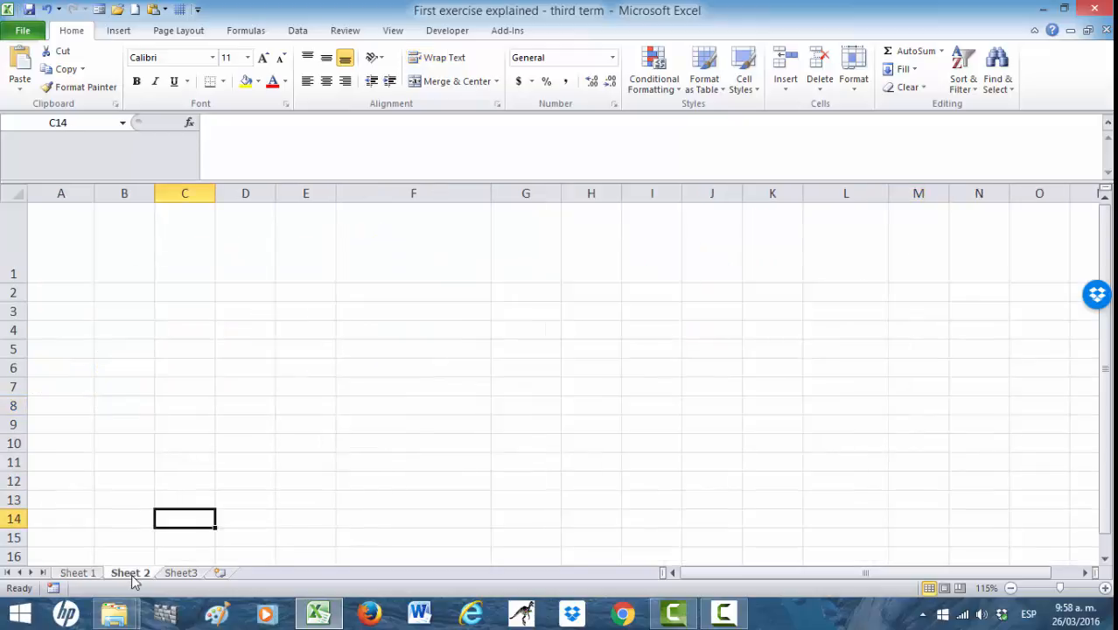
pyautogui.click(83, 573)
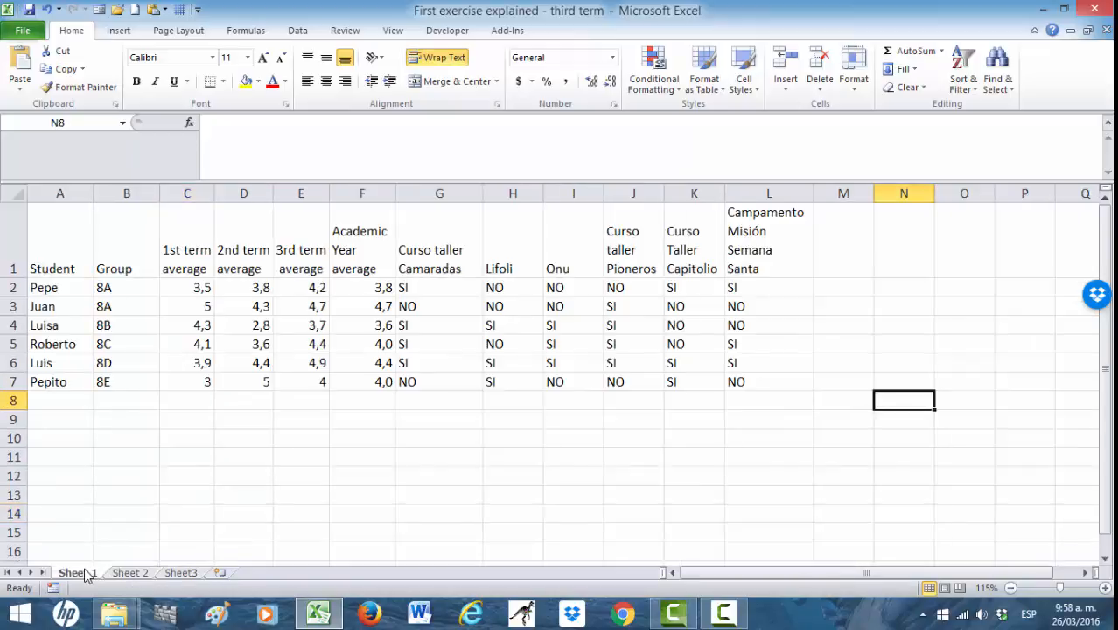
pyautogui.click(68, 248)
pyautogui.moveTo(68, 248); pyautogui.dragTo(750, 377)
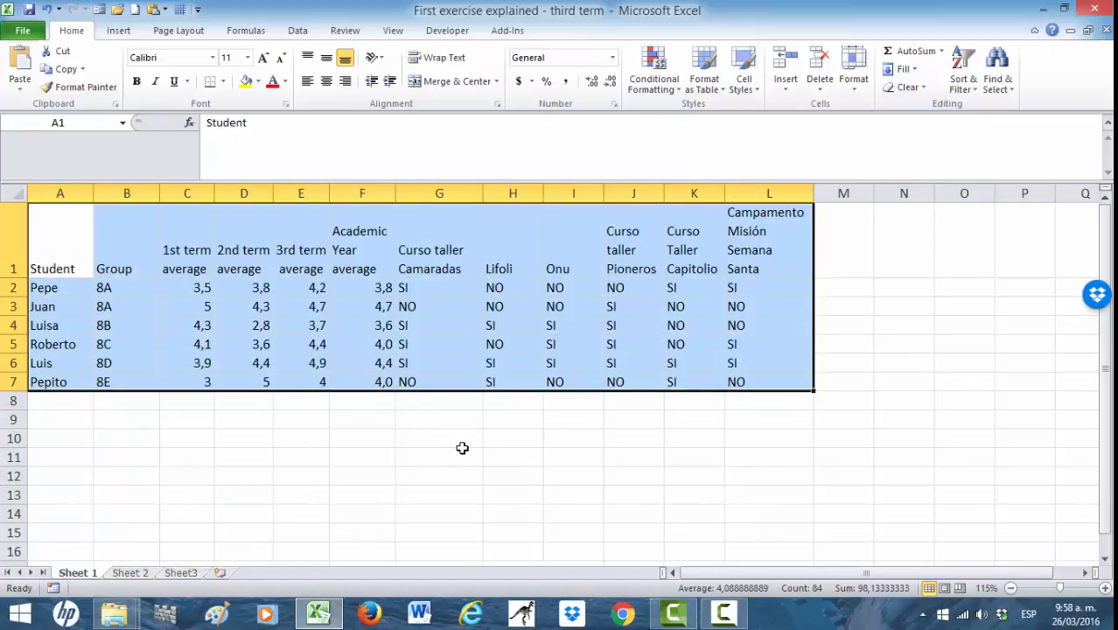
pyautogui.hotkey('ctrl', 'c')
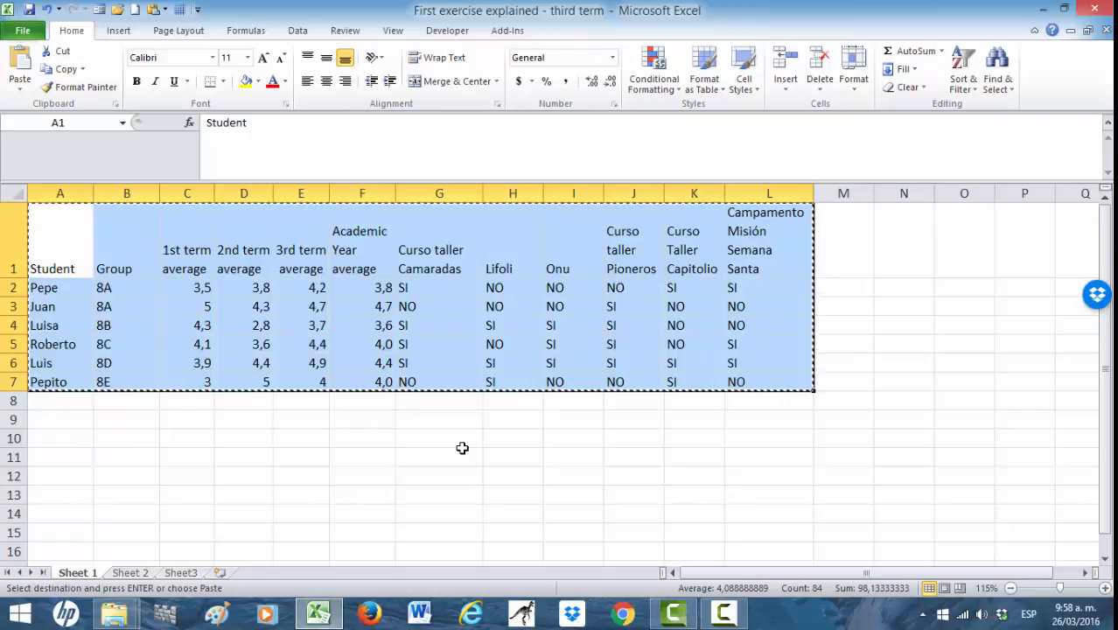
pyautogui.click(130, 573)
pyautogui.click(49, 255)
pyautogui.hotkey('ctrl', 'v')
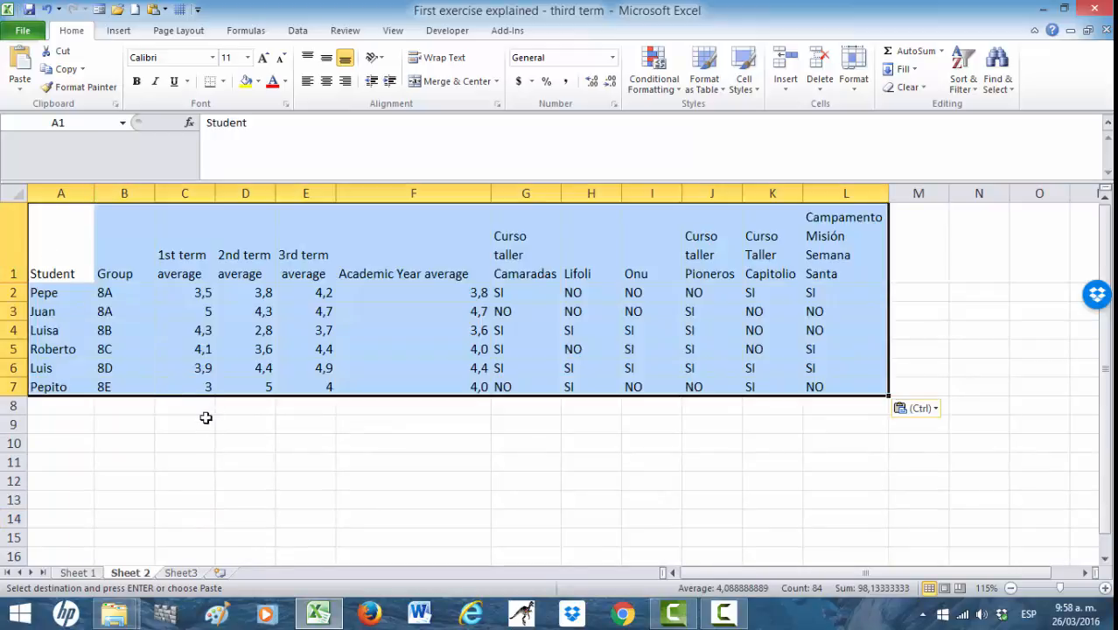
pyautogui.click(88, 573)
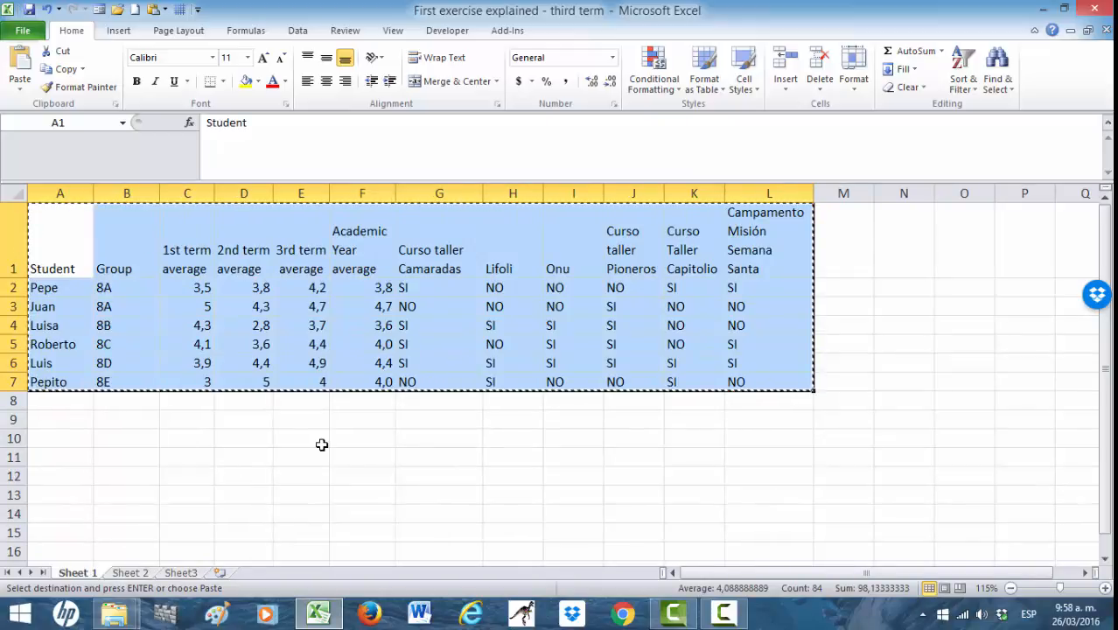
pyautogui.press('Escape')
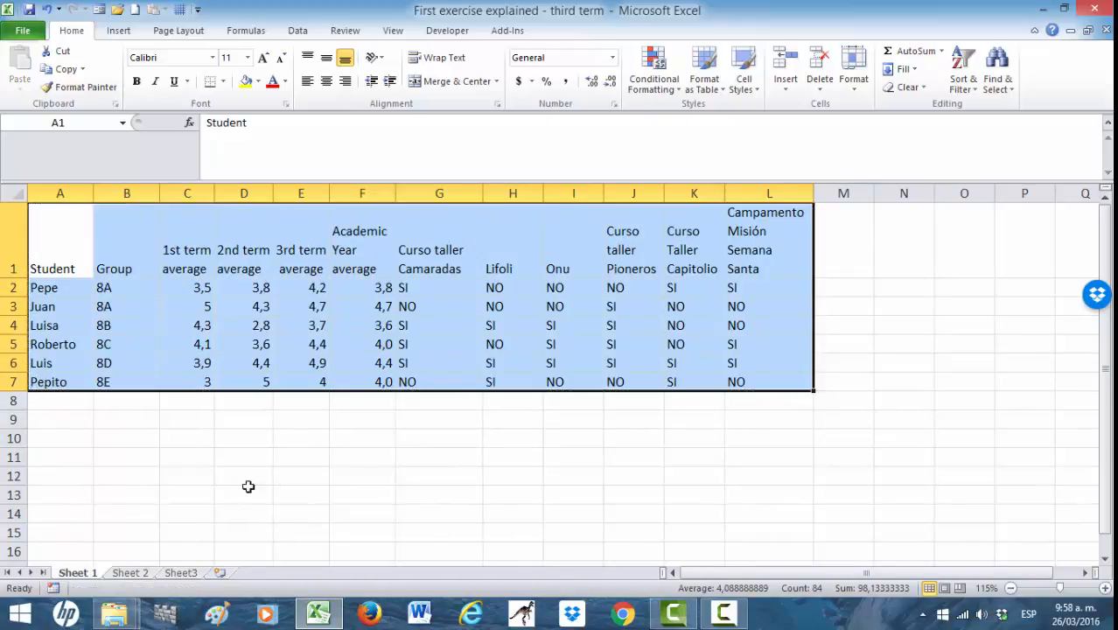
# - Rename Sheet 1 to 'Range of data'
pyautogui.rightClick(87, 574)
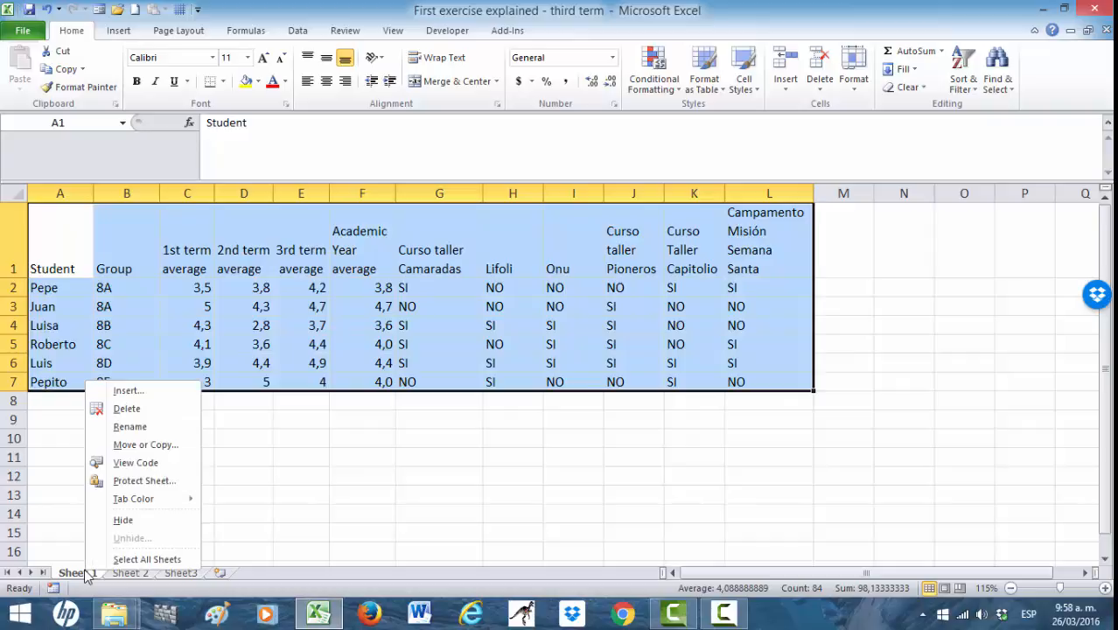
pyautogui.click(129, 426)
pyautogui.write('R')
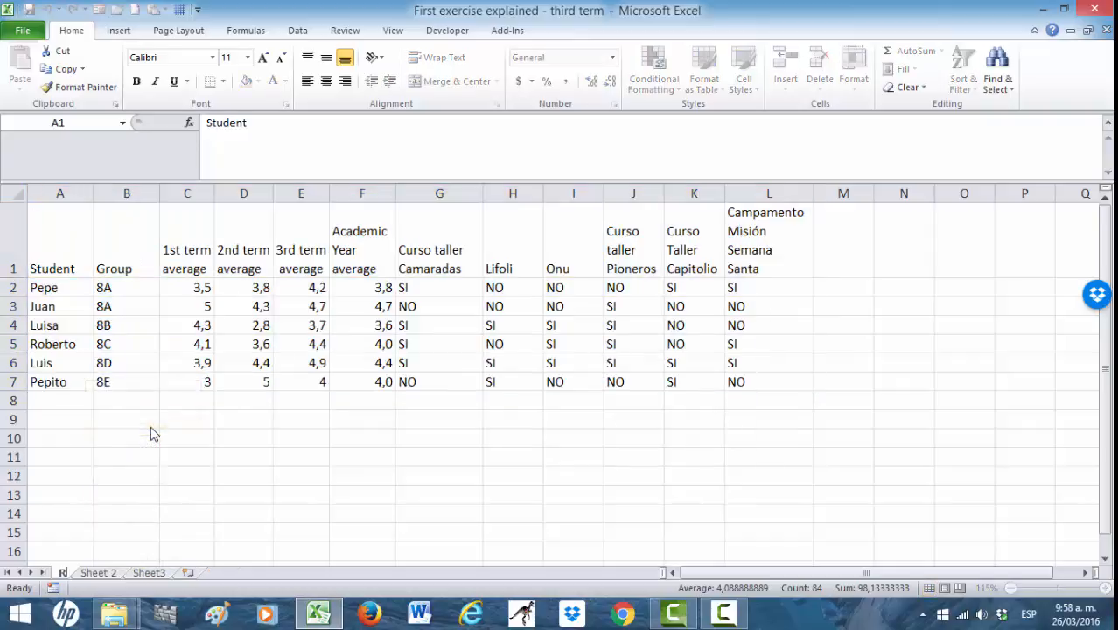
pyautogui.write('ange of data')
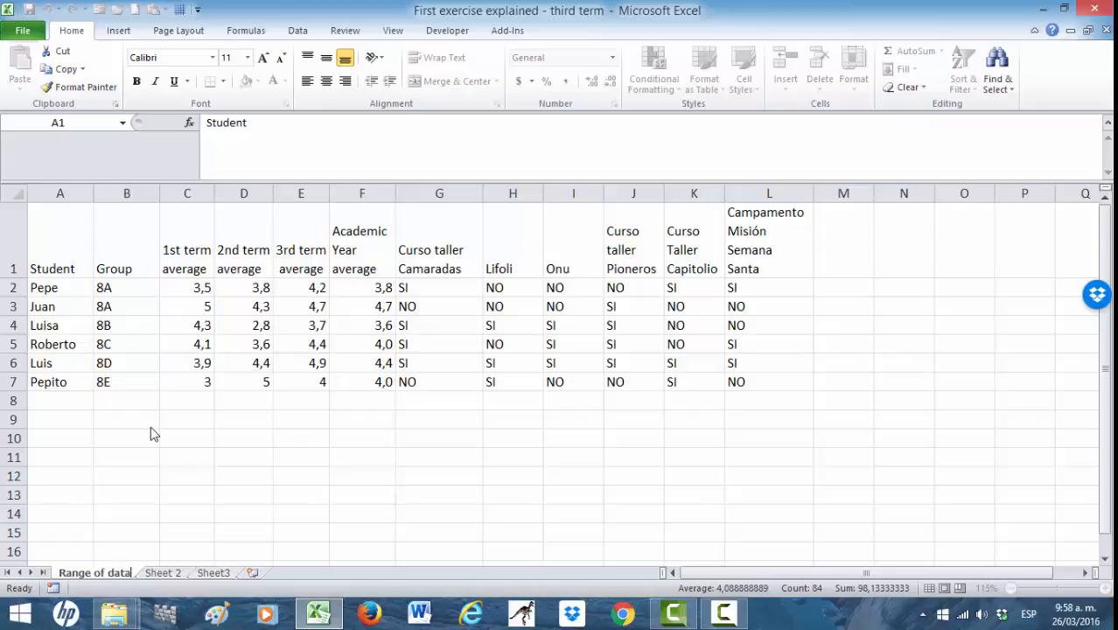
pyautogui.press('Return')
# - Rename Sheet 2 to 'Table', then go back to Range of data
pyautogui.click(162, 574)
pyautogui.rightClick(160, 583)
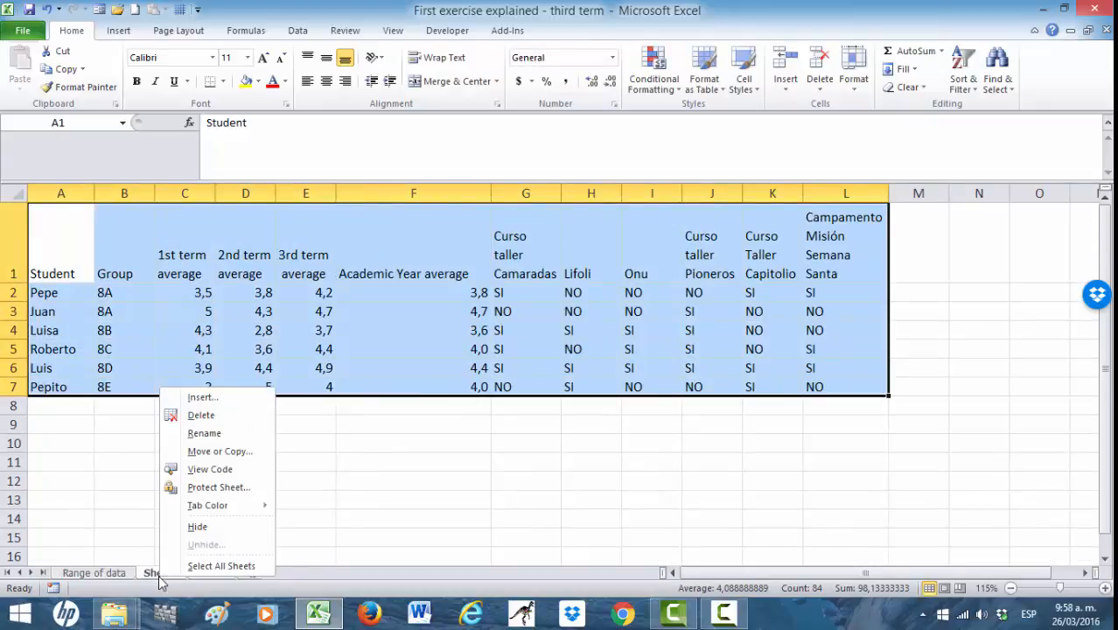
pyautogui.click(210, 433)
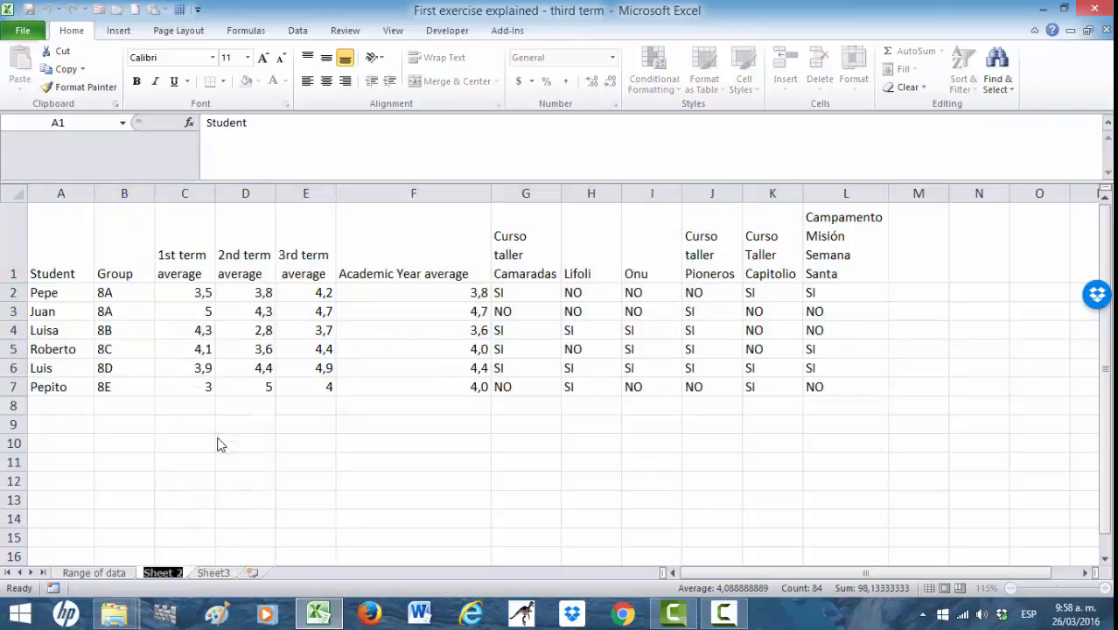
pyautogui.write('Table')
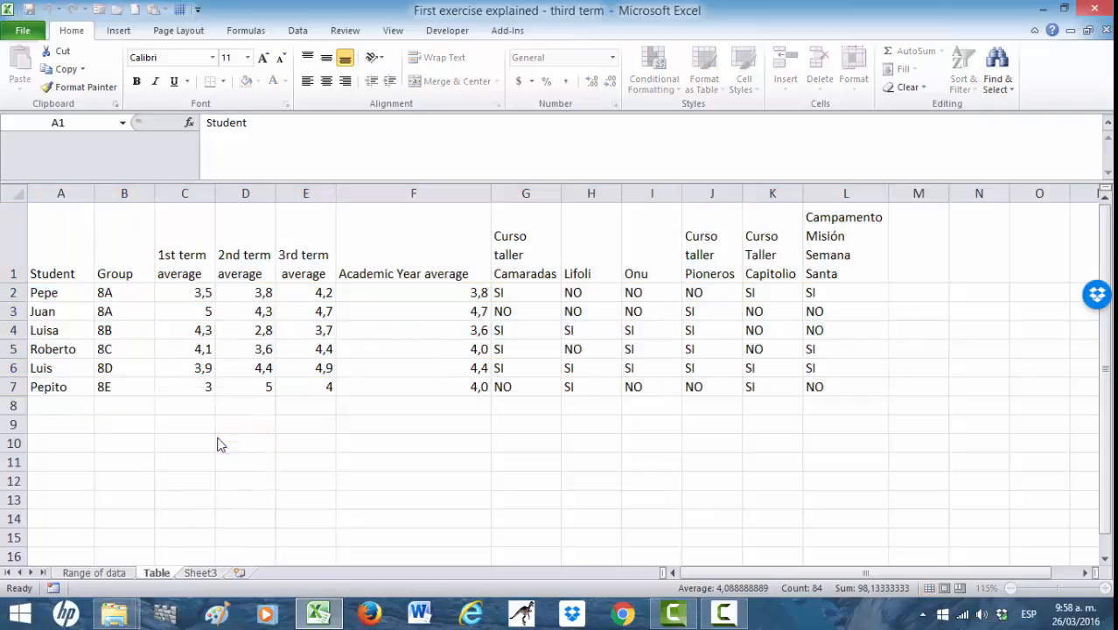
pyautogui.press('Return')
pyautogui.click(210, 461)
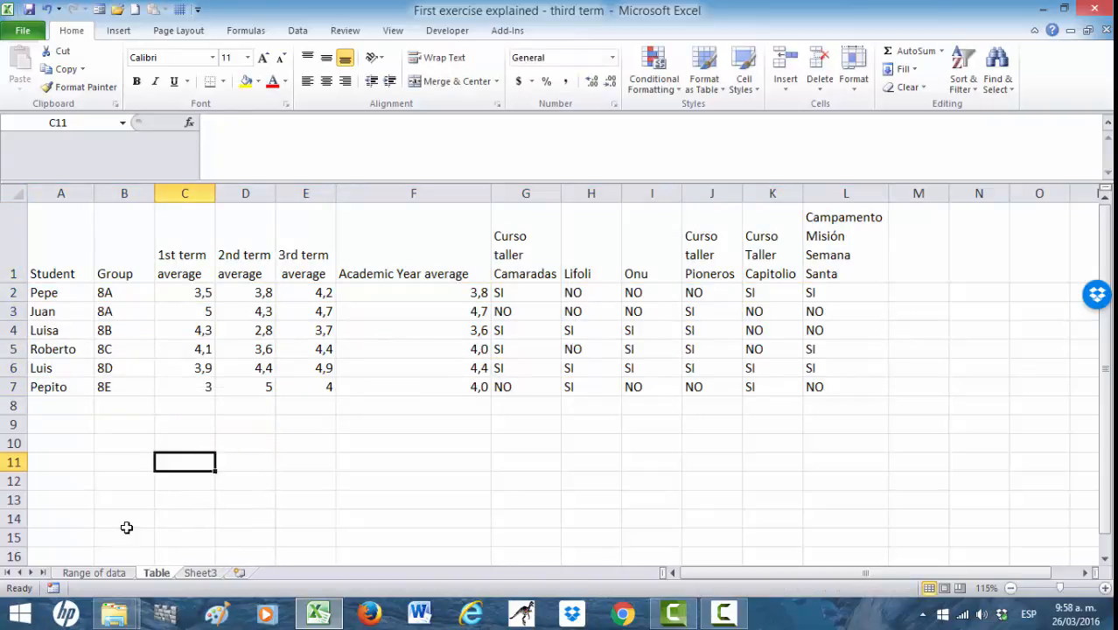
pyautogui.click(83, 573)
# - Flip between the Range of data and Table sheets, then select a data cell on Table
pyautogui.click(258, 495)
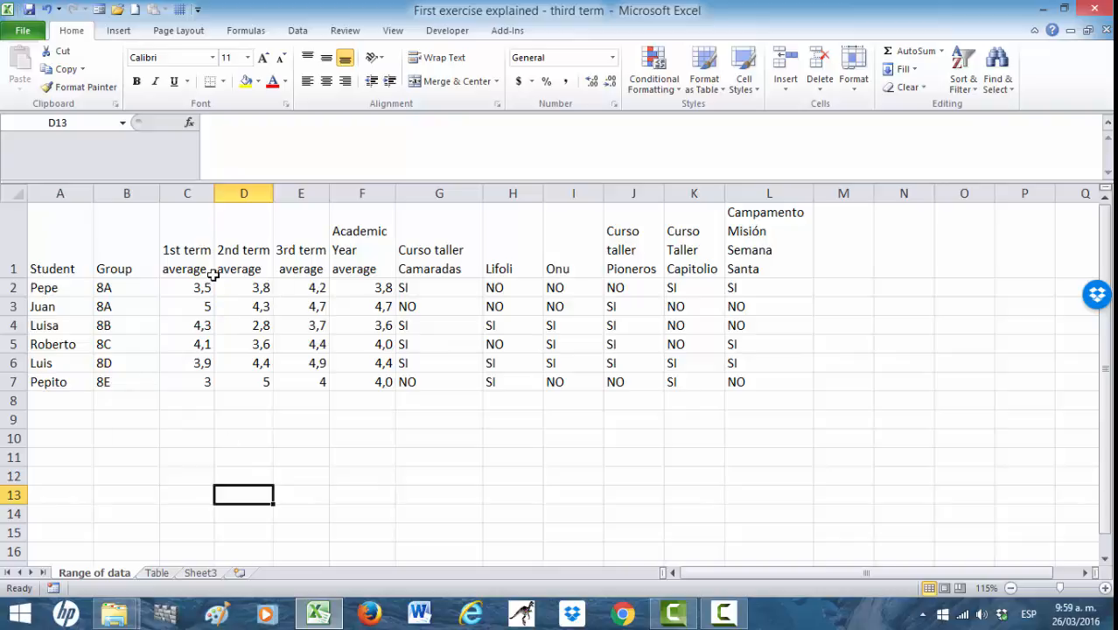
pyautogui.click(156, 572)
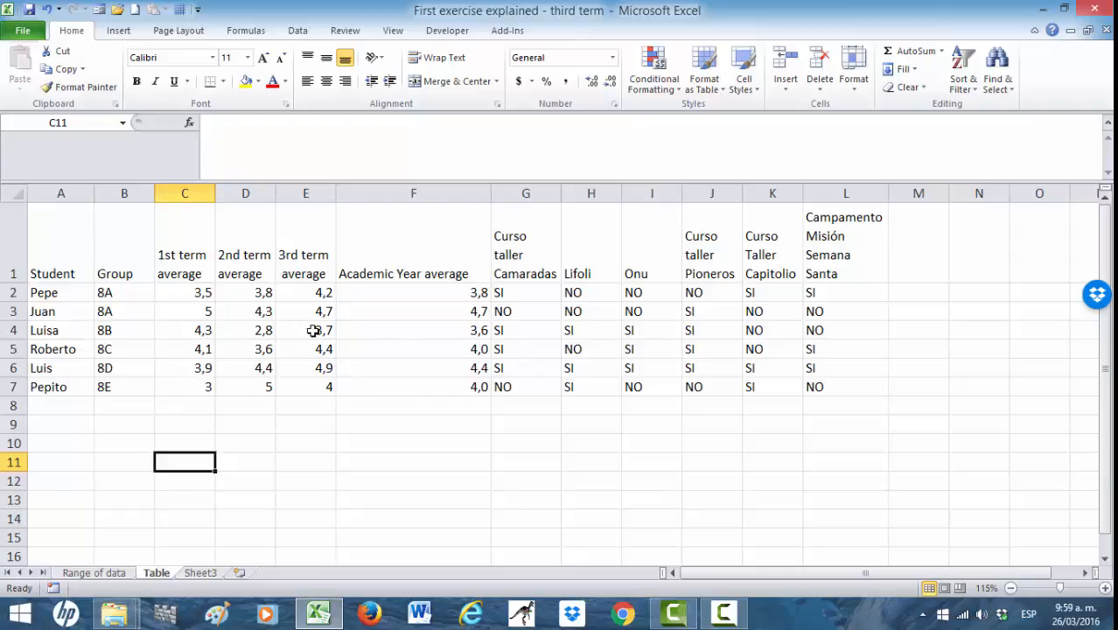
pyautogui.click(94, 573)
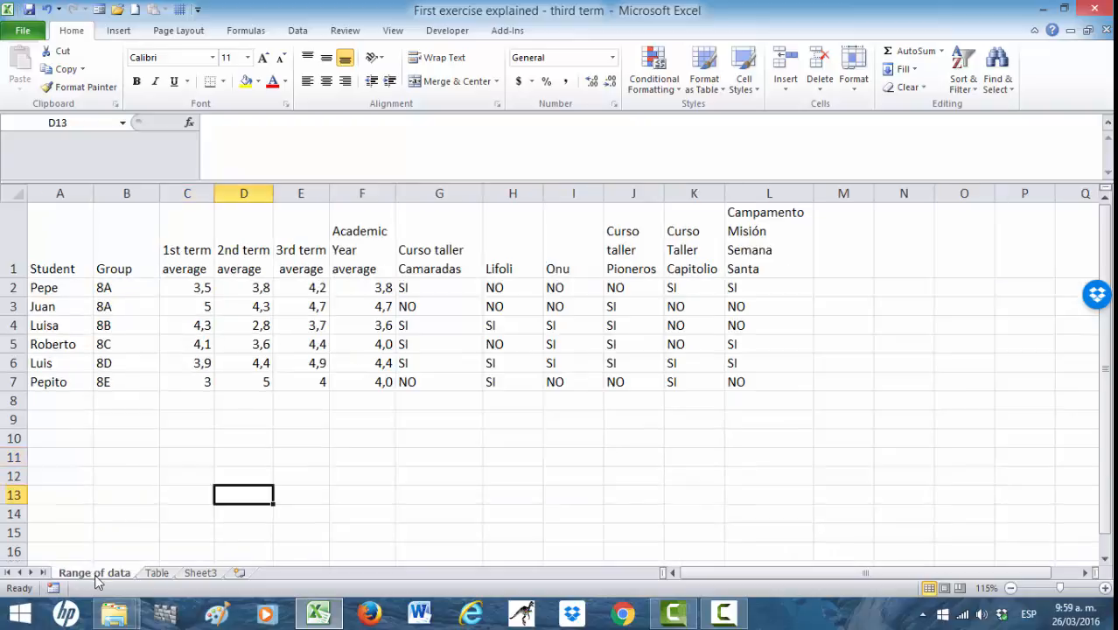
pyautogui.click(157, 573)
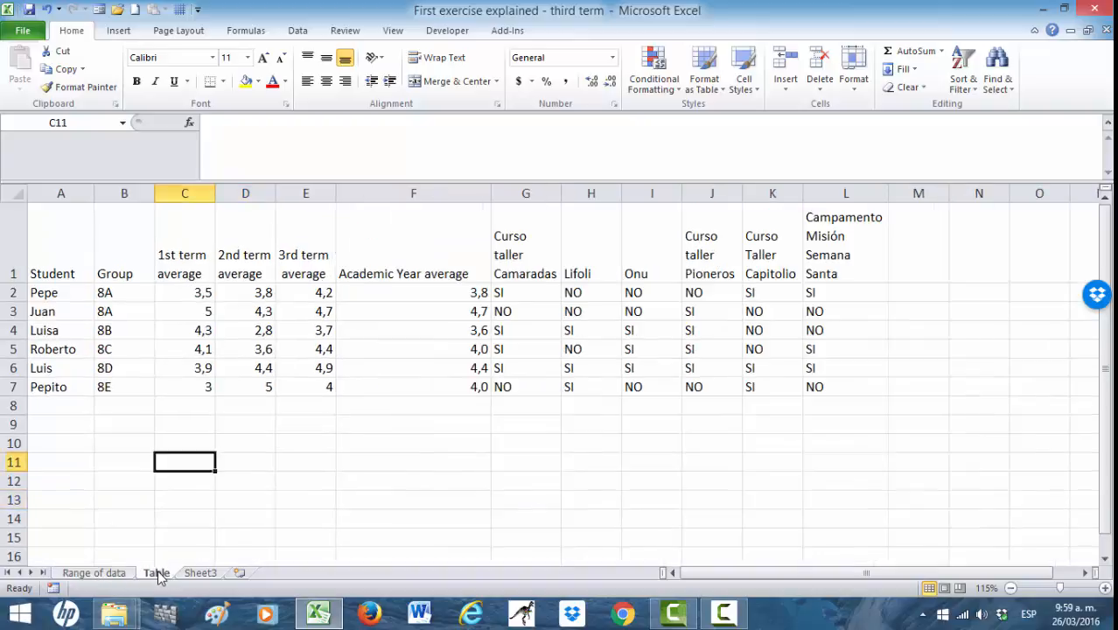
pyautogui.click(198, 313)
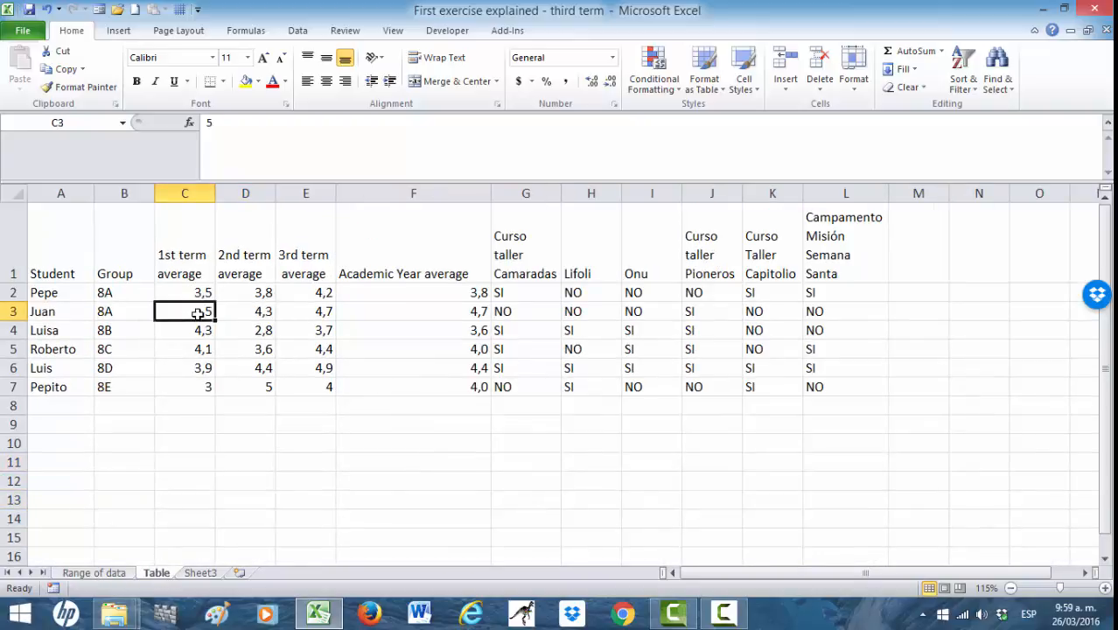
pyautogui.click(118, 31)
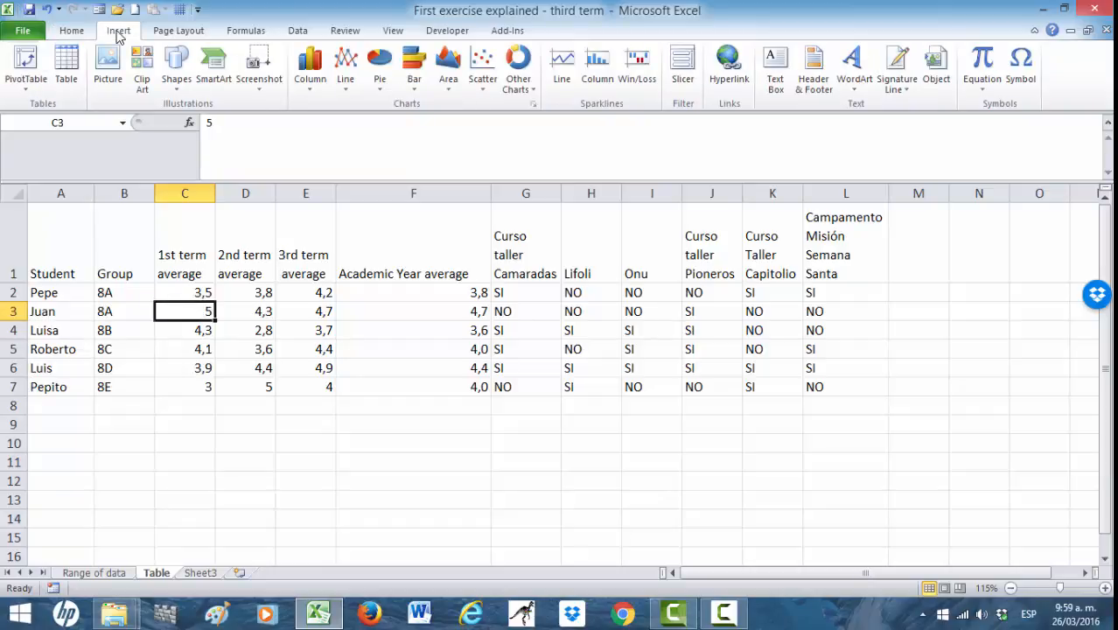
# - Insert a table over =$A$1:$L$7 with 'My table has headers' checked
pyautogui.click(72, 79)
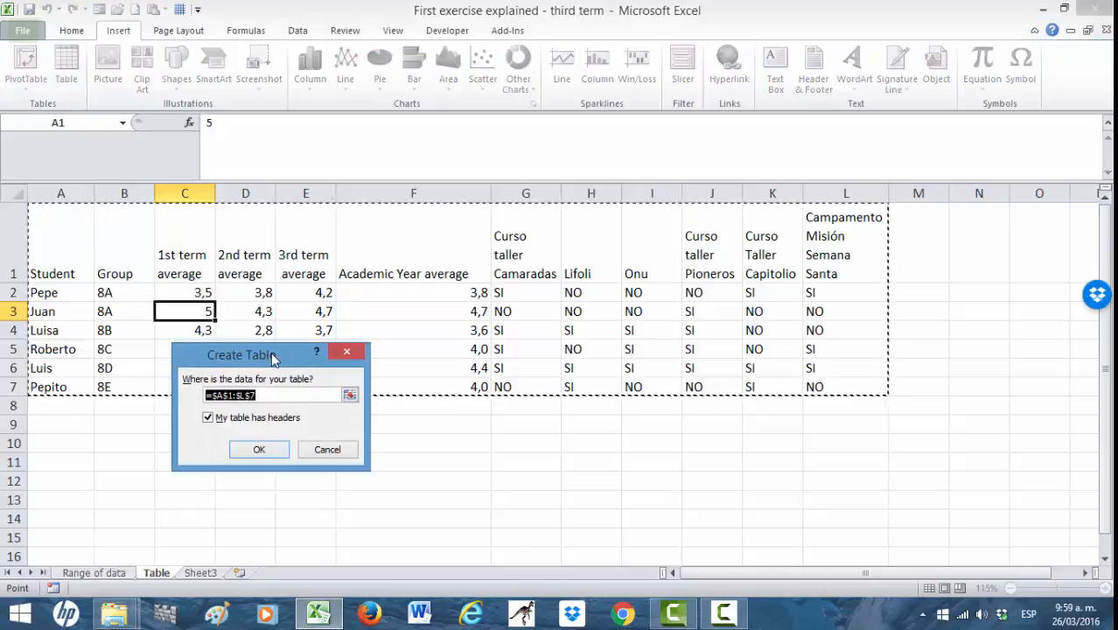
pyautogui.moveTo(274, 359); pyautogui.dragTo(408, 439)
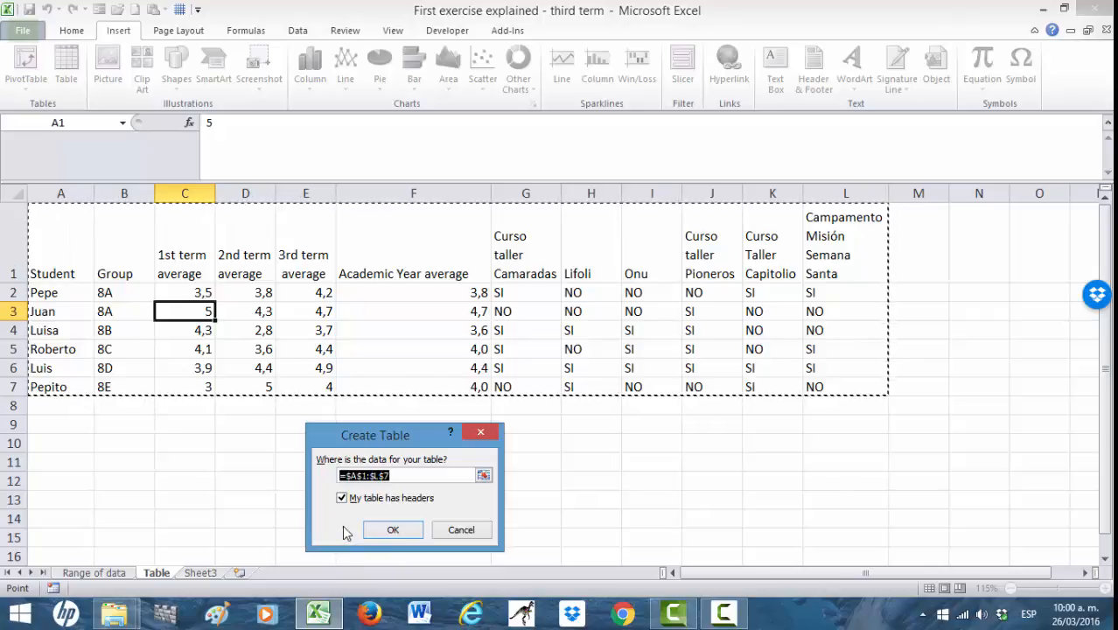
pyautogui.click(390, 532)
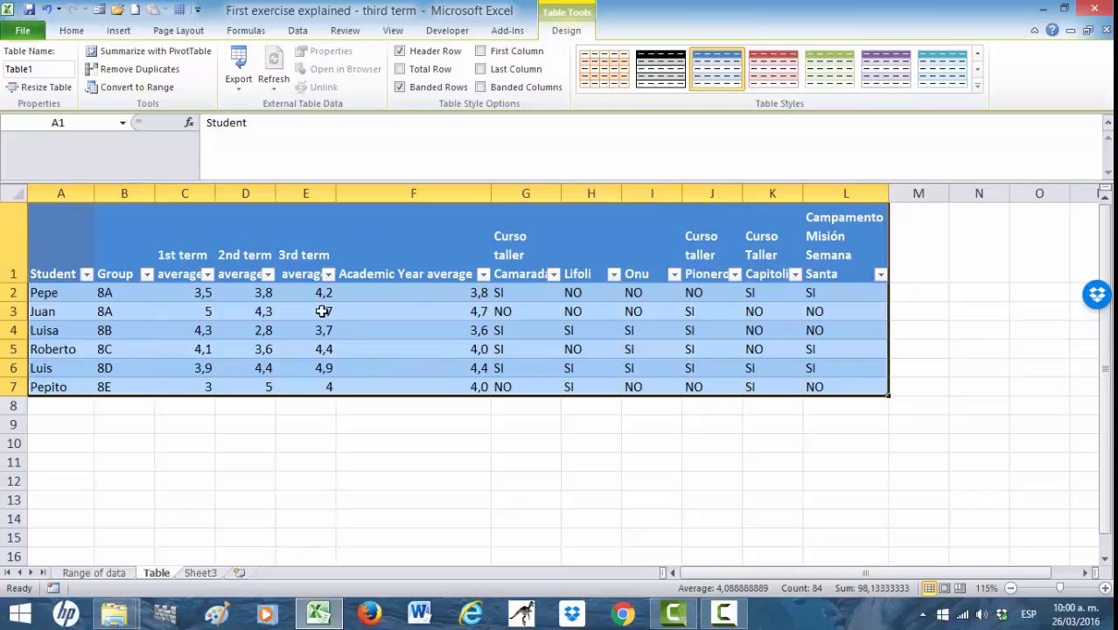
pyautogui.click(98, 573)
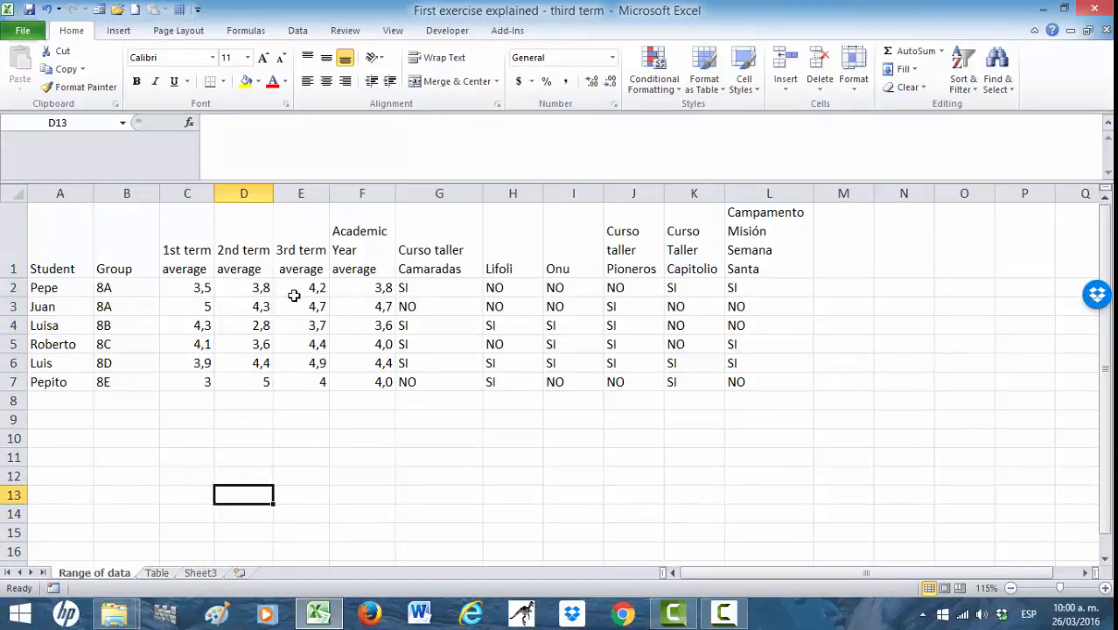
pyautogui.click(157, 573)
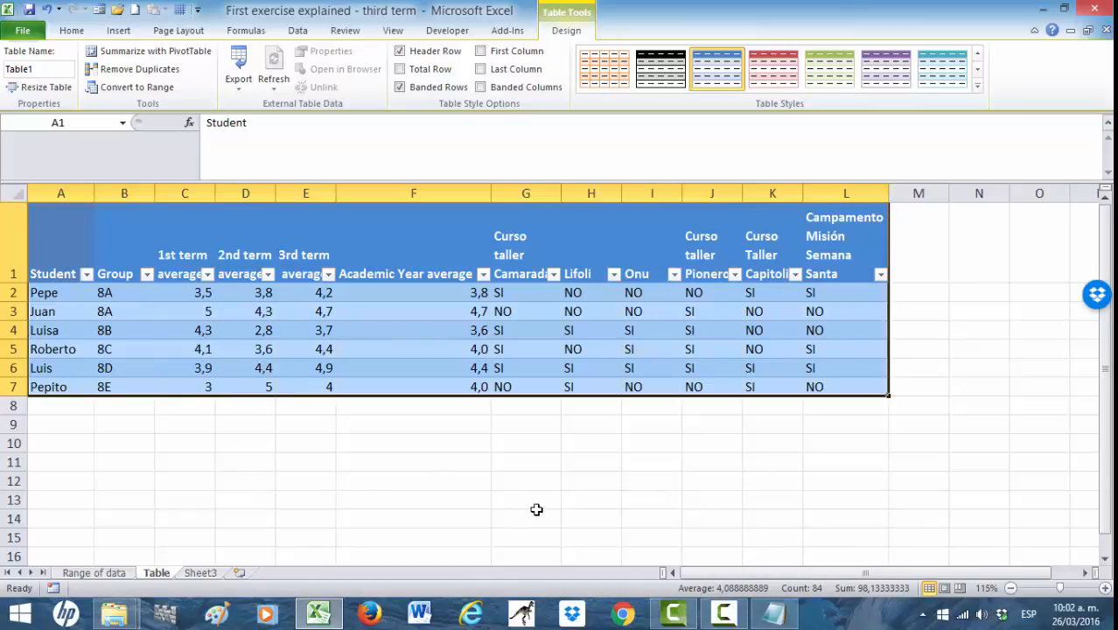
pyautogui.click(362, 451)
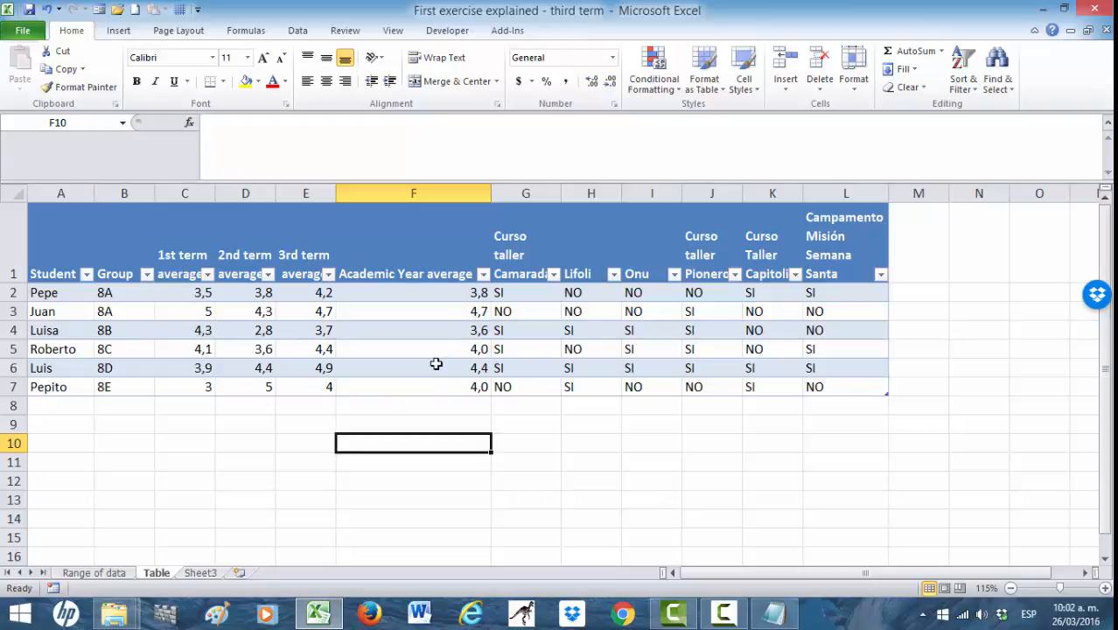
pyautogui.click(8, 311)
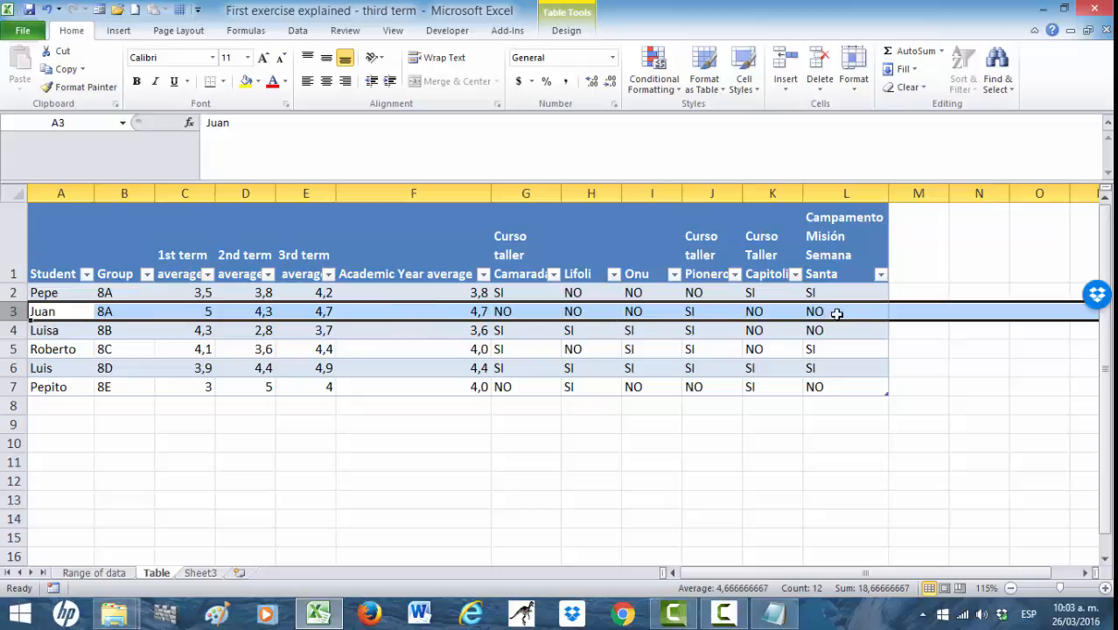
pyautogui.press('super+c')
pyautogui.click(9, 331)
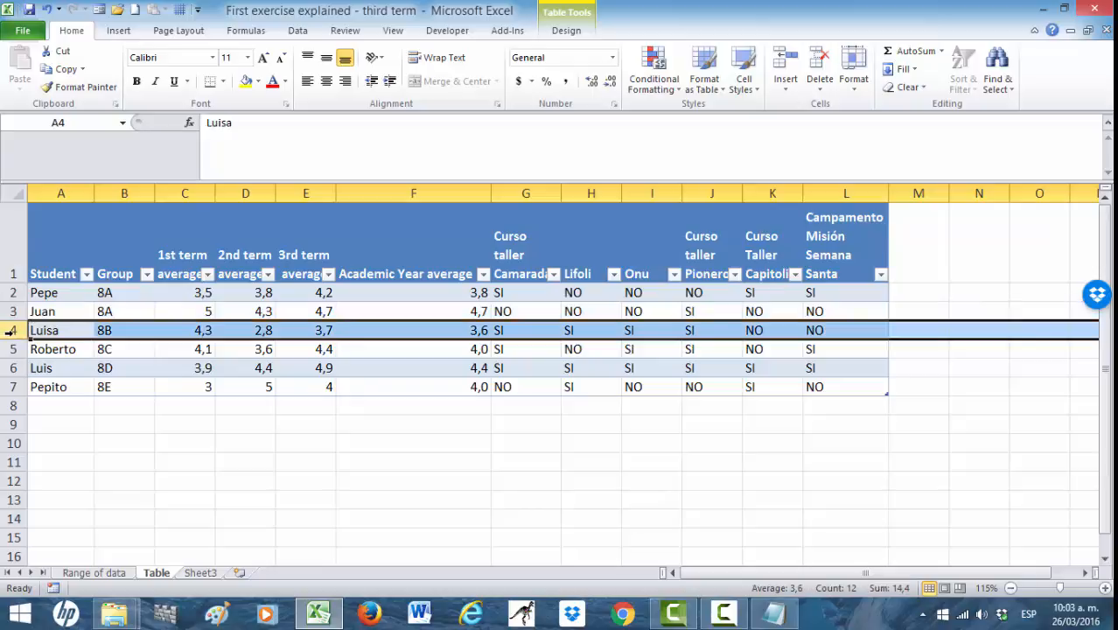
pyautogui.click(11, 312)
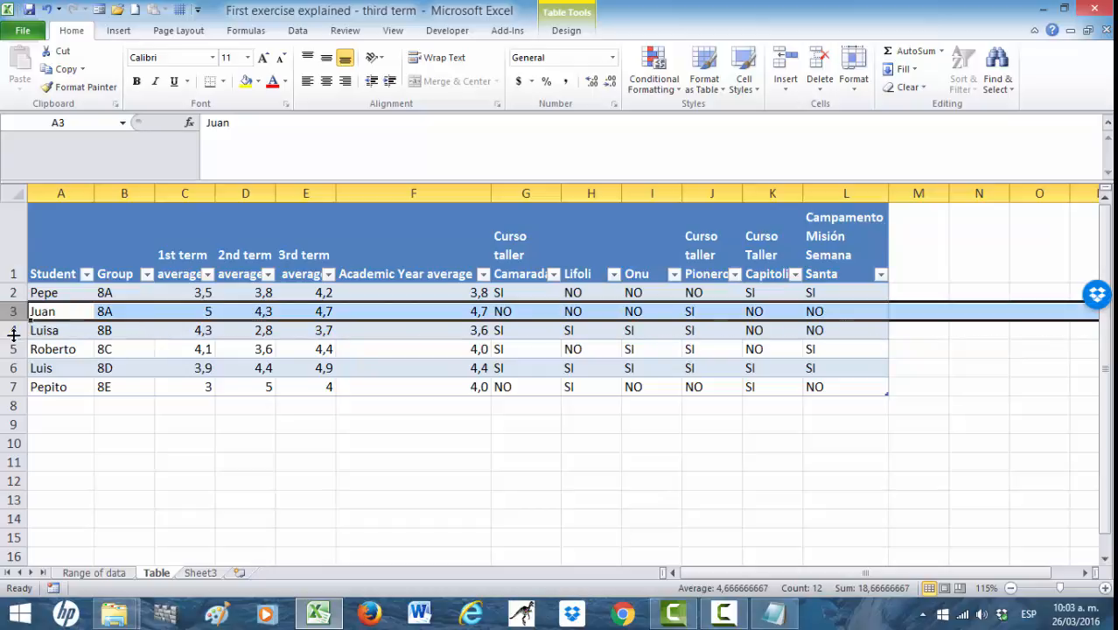
pyautogui.click(11, 330)
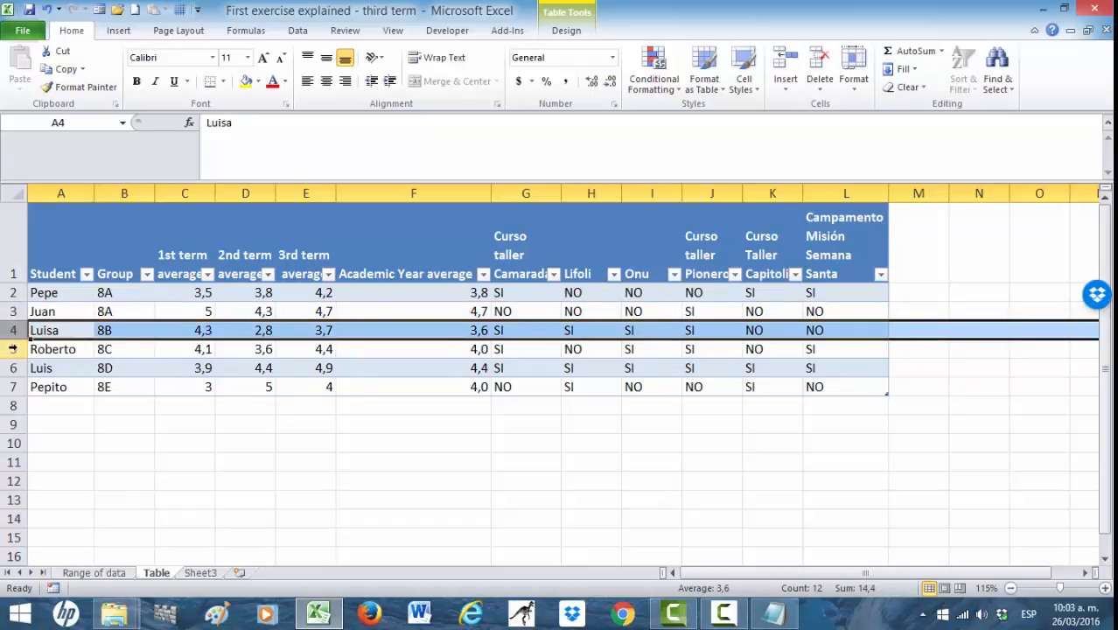
pyautogui.click(12, 348)
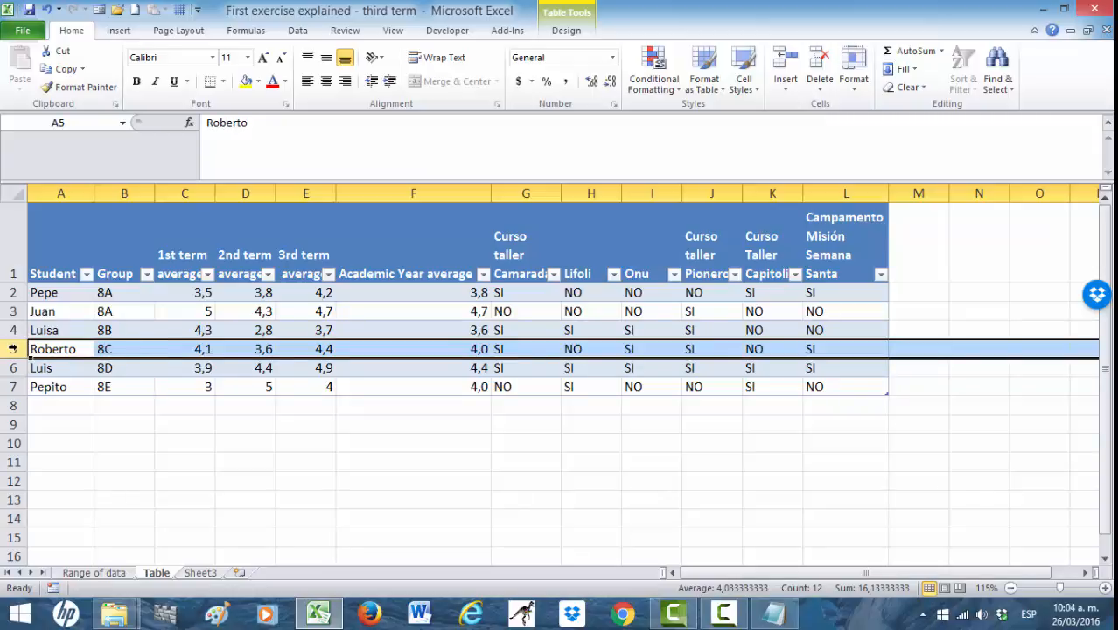
pyautogui.click(66, 249)
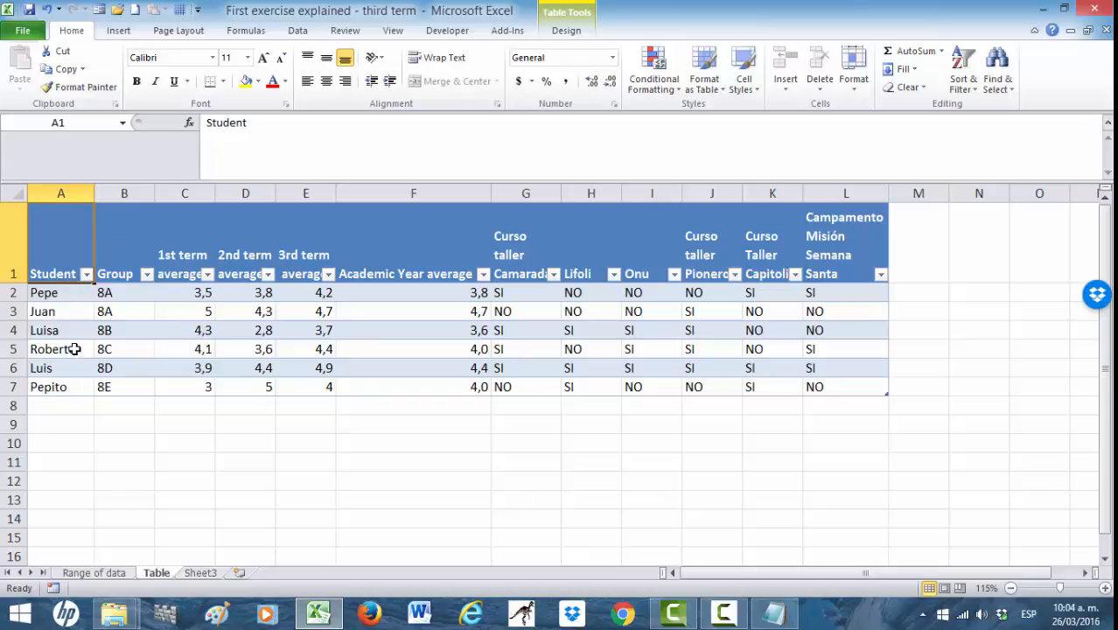
# - Check the B1, C1, D1, G1 headers and row 3, then switch to Range of data
pyautogui.click(131, 255)
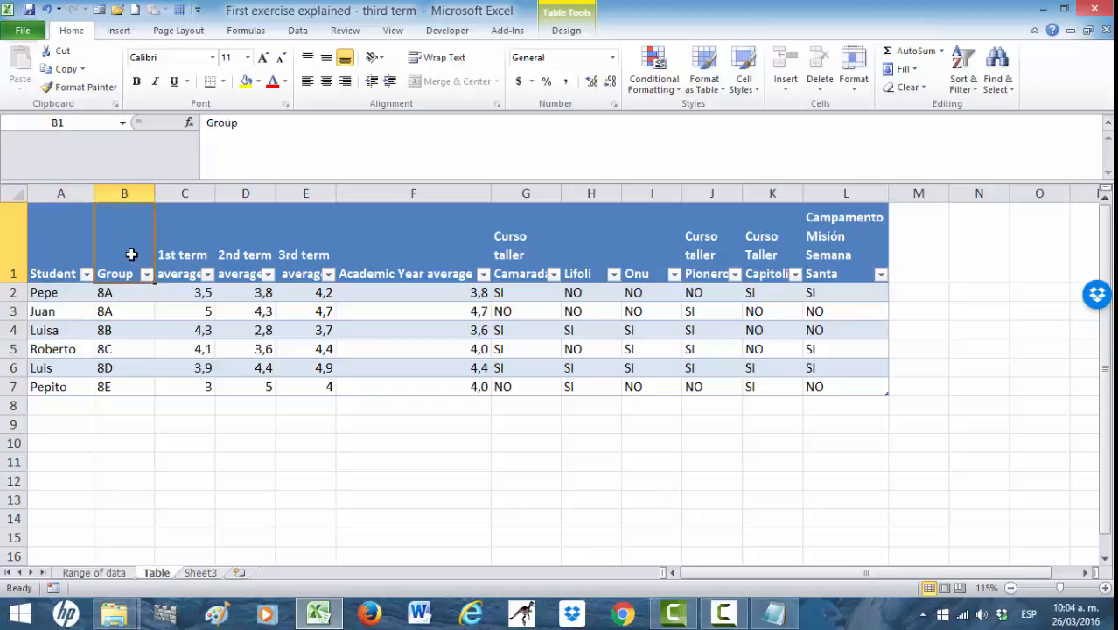
pyautogui.click(194, 255)
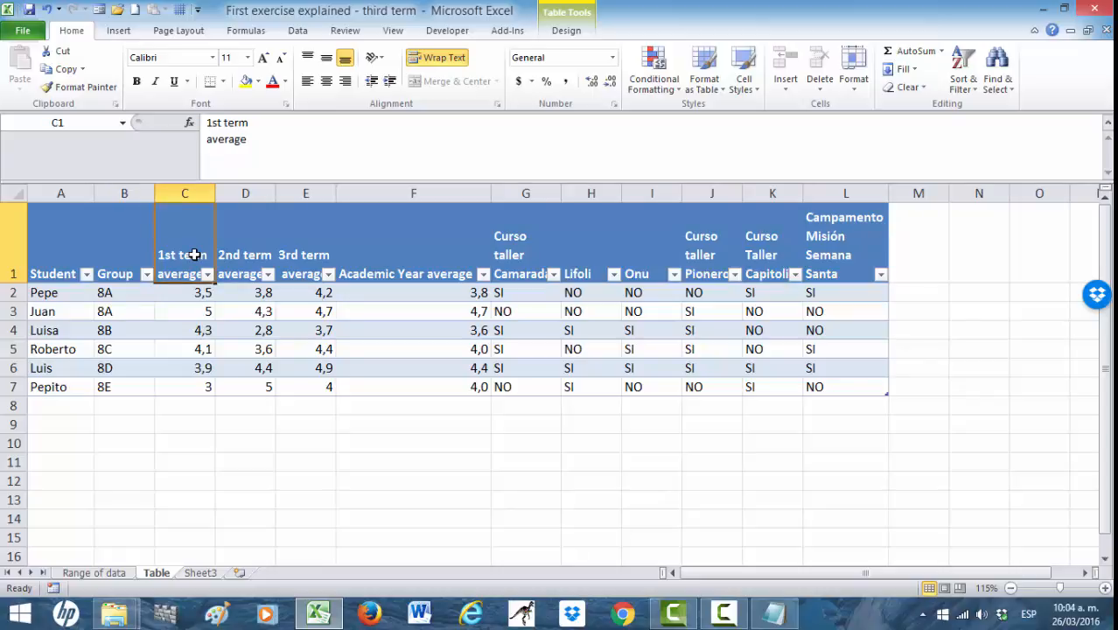
pyautogui.click(242, 251)
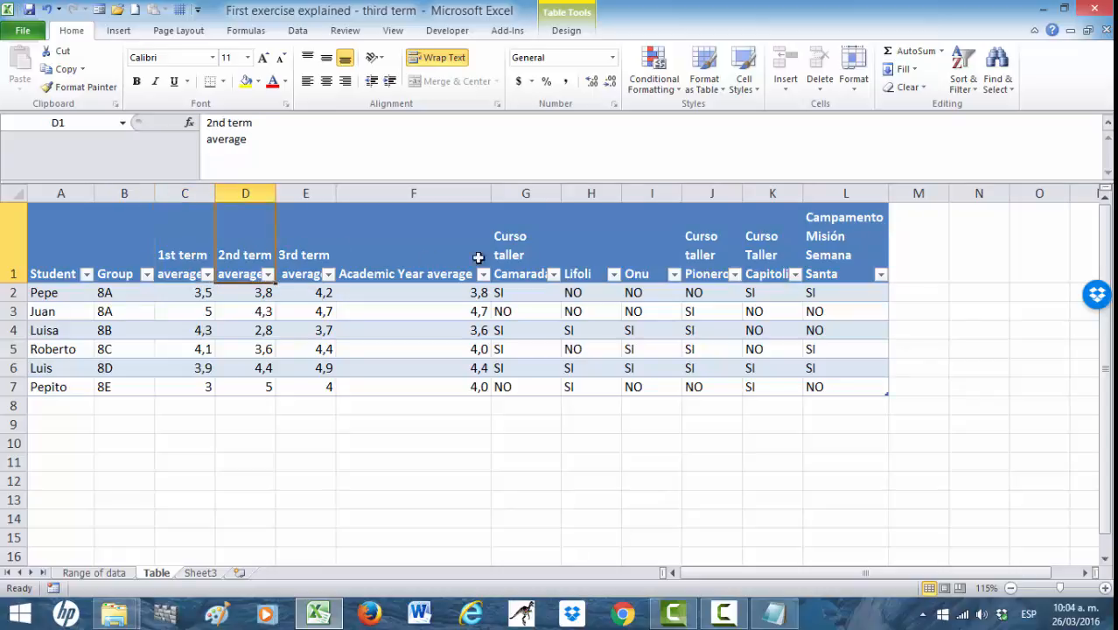
pyautogui.click(524, 253)
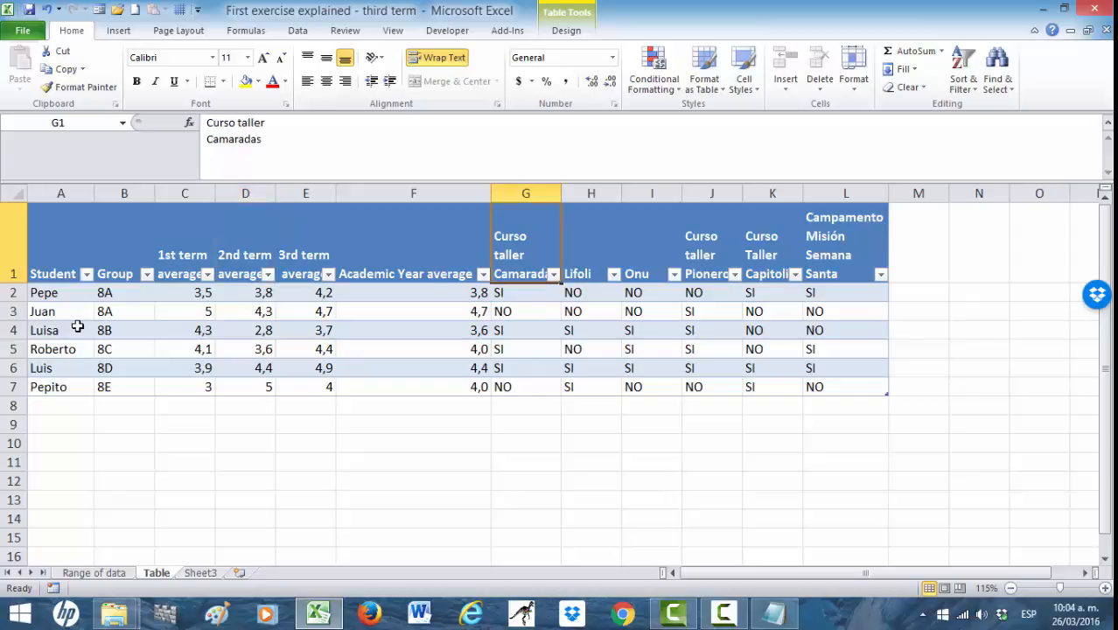
pyautogui.click(4, 311)
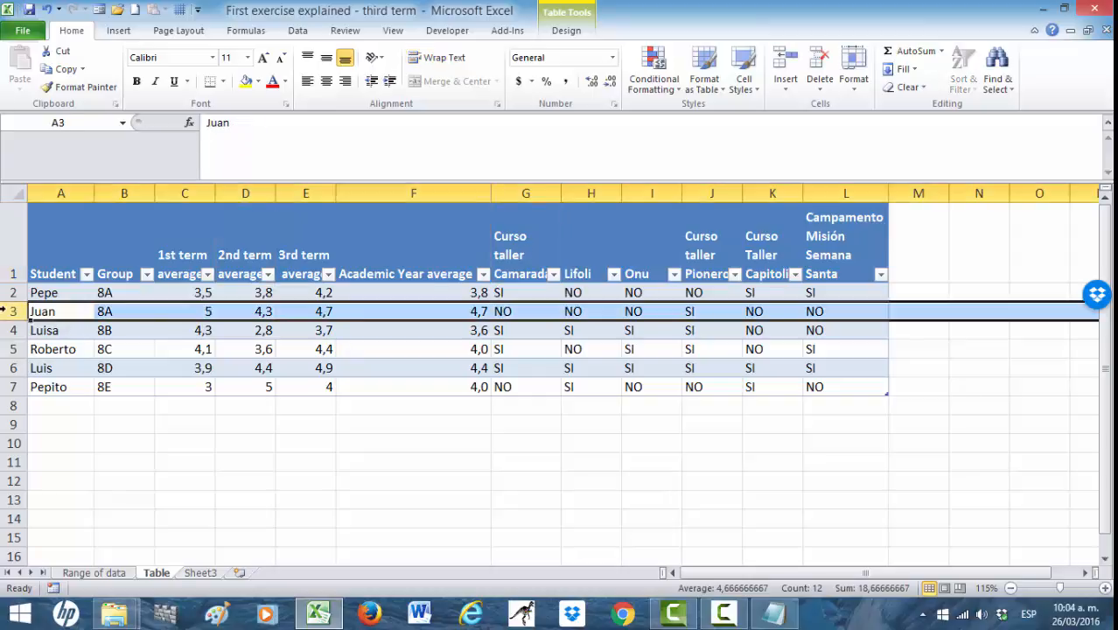
pyautogui.click(59, 243)
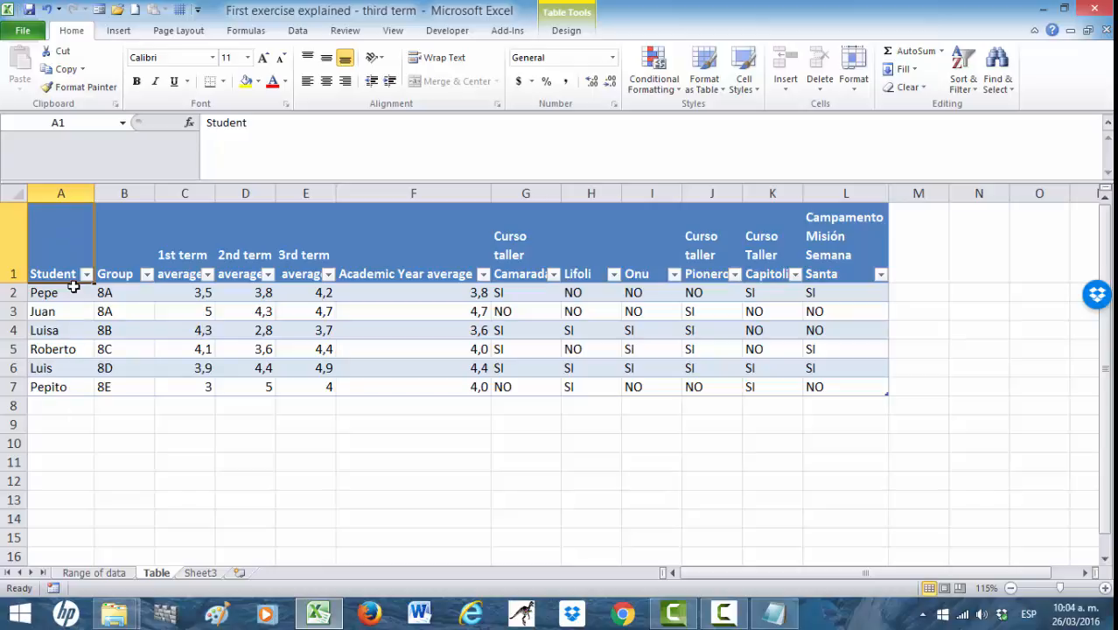
pyautogui.click(133, 256)
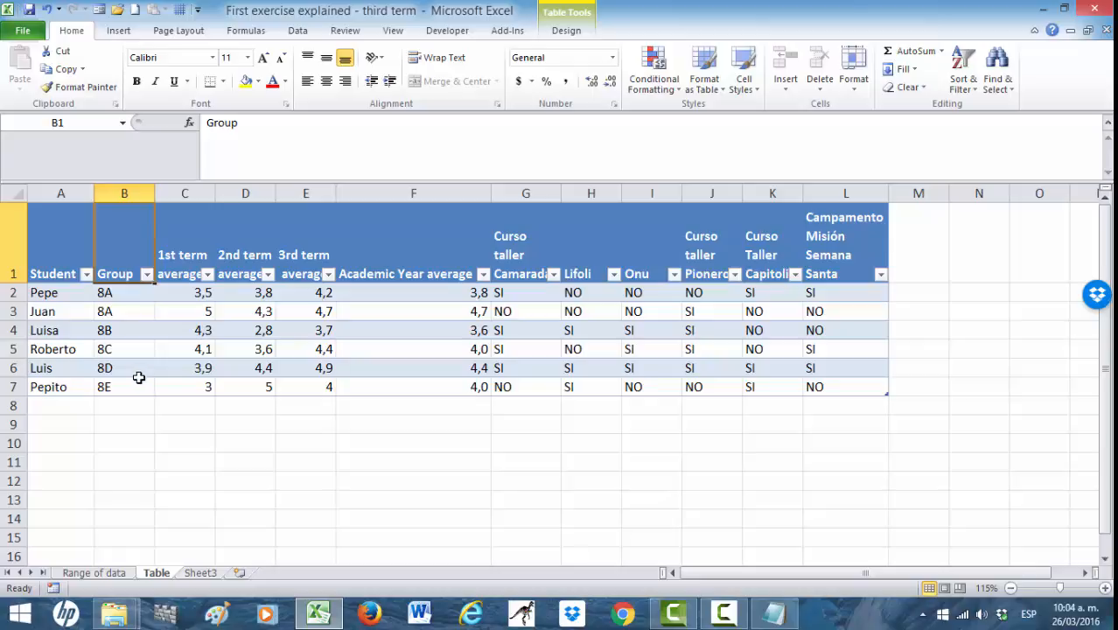
pyautogui.click(83, 573)
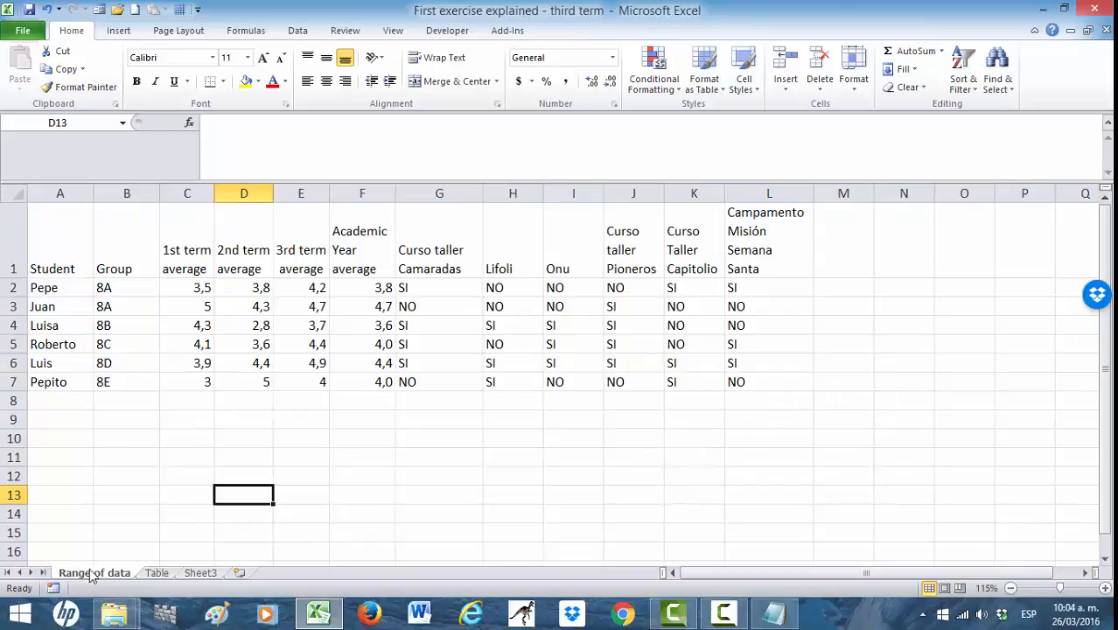
# - Toggle between the Range of data and Table sheets and inspect the F4 average formula
pyautogui.click(155, 573)
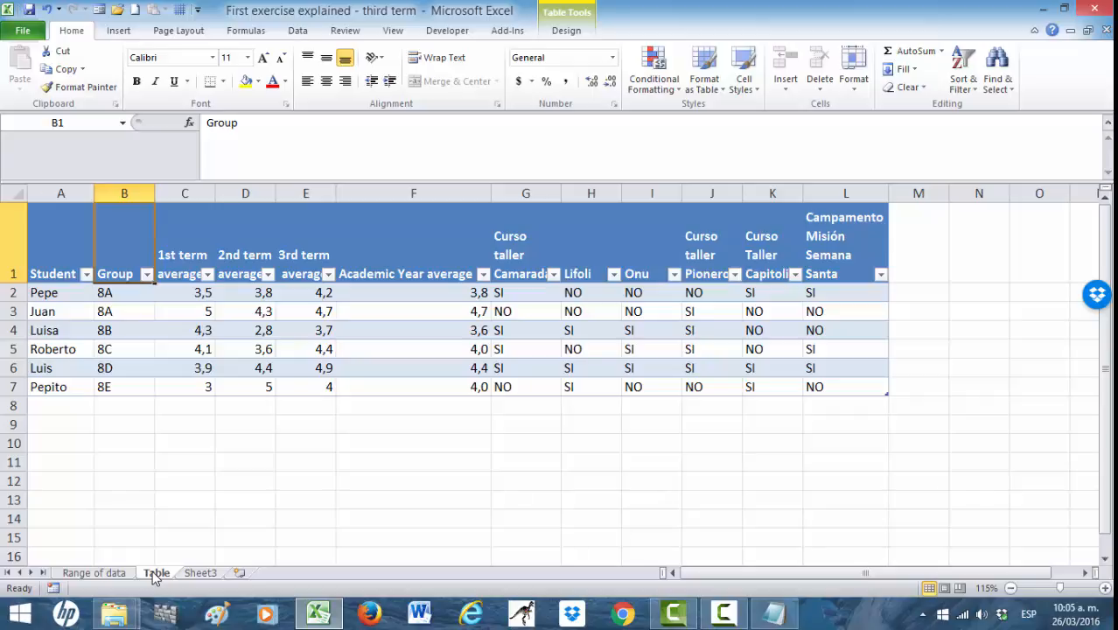
pyautogui.click(103, 574)
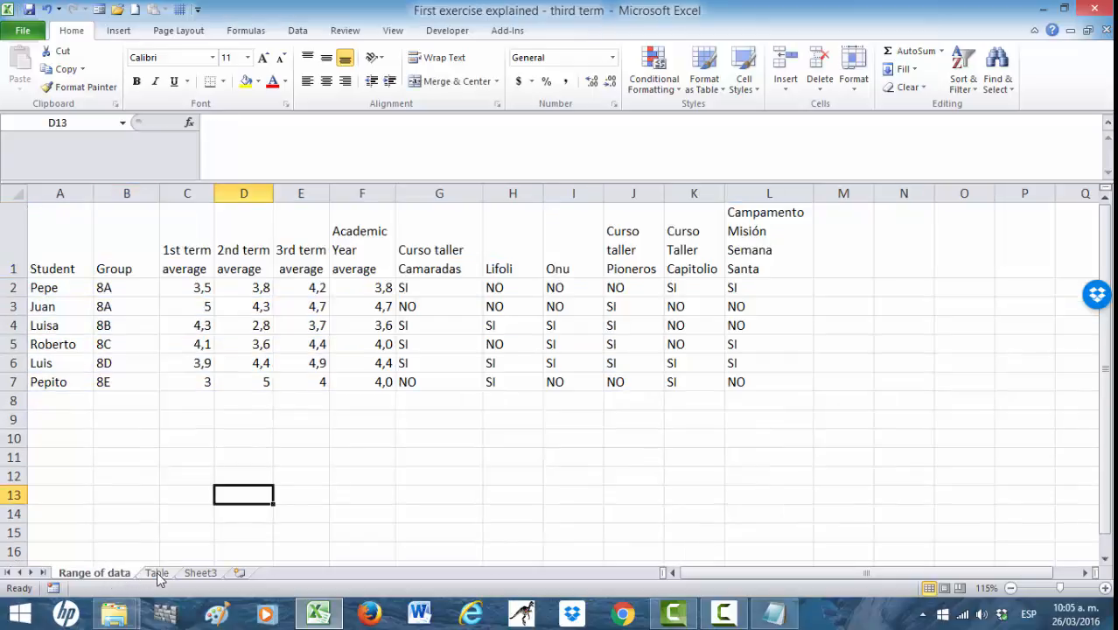
pyautogui.click(158, 573)
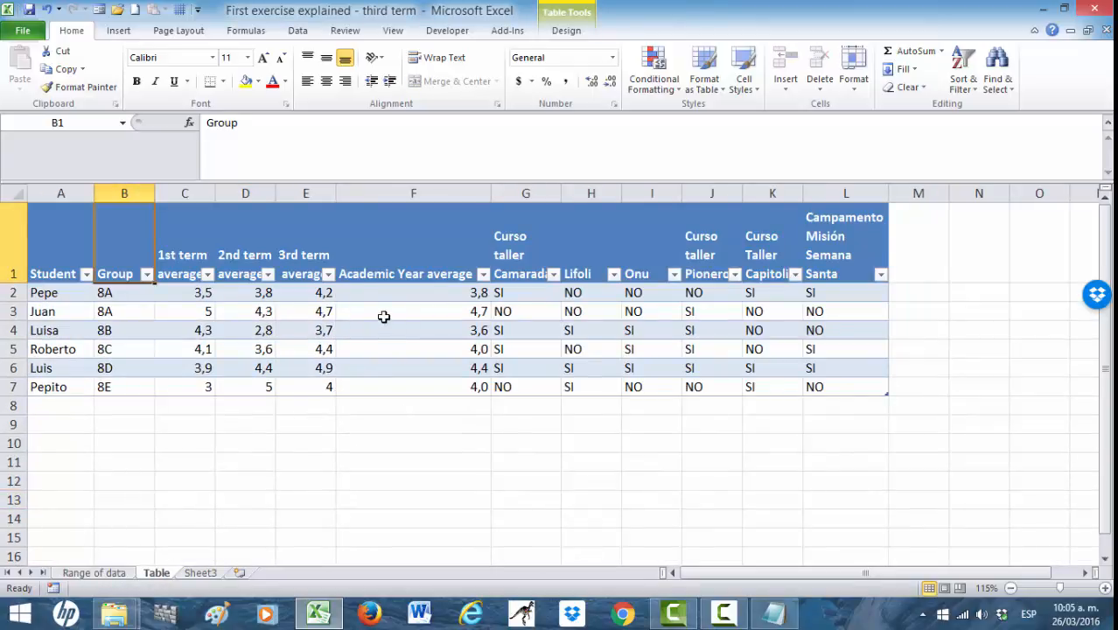
pyautogui.click(103, 574)
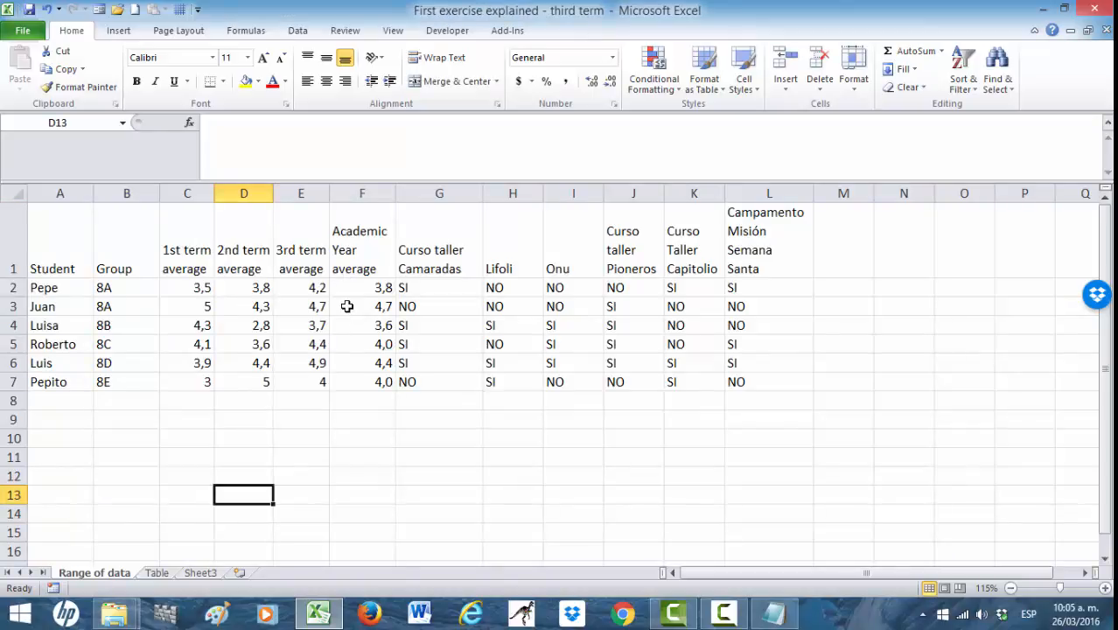
pyautogui.click(160, 574)
pyautogui.click(525, 434)
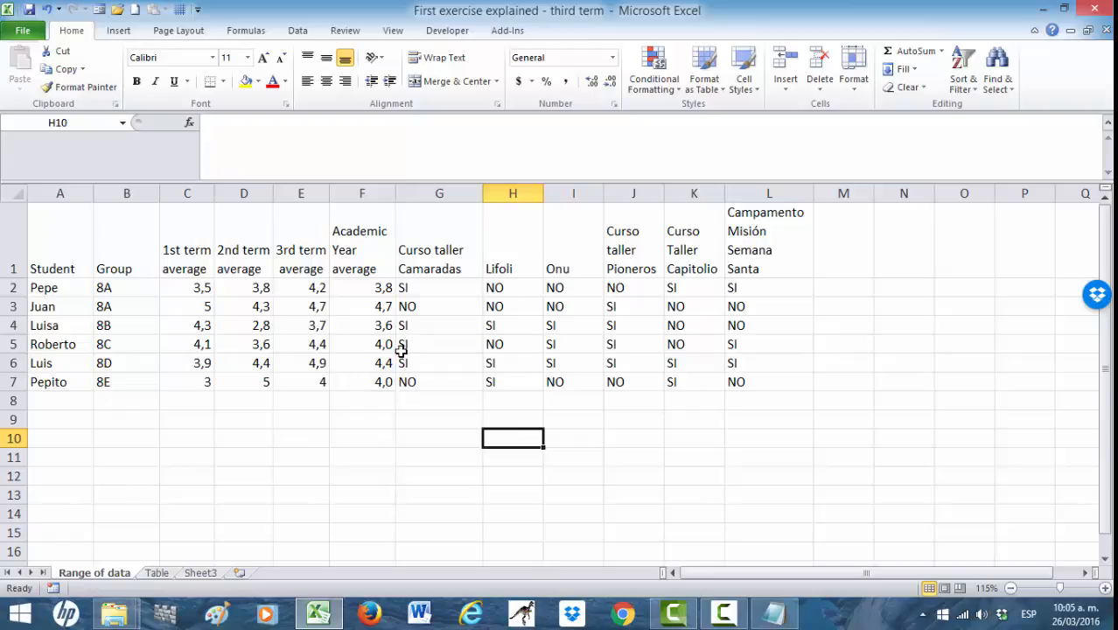
pyautogui.click(359, 321)
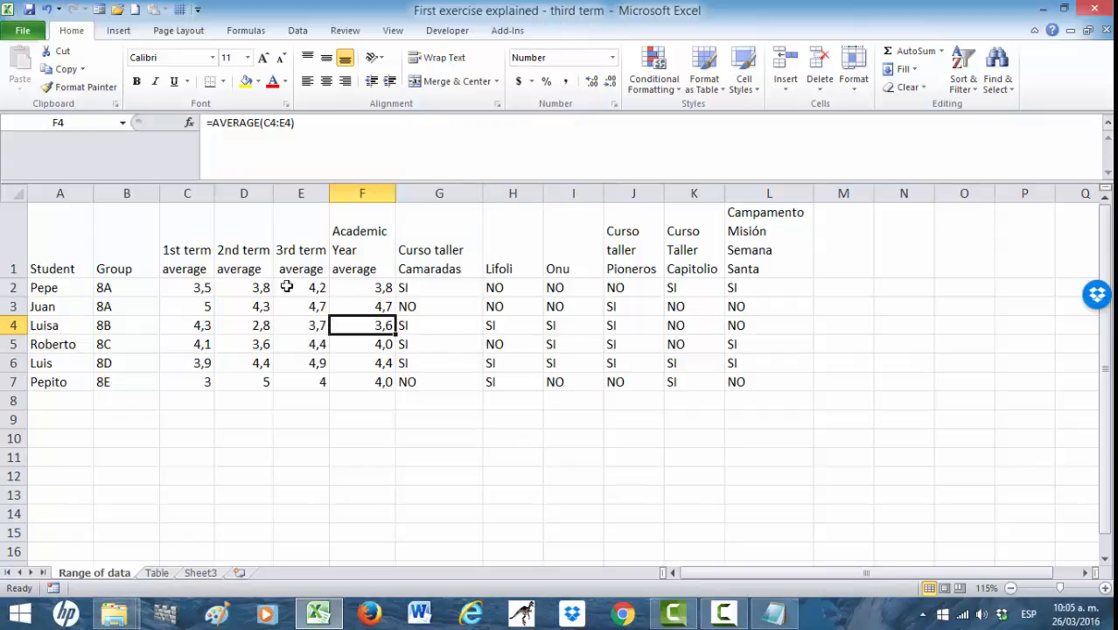
pyautogui.click(157, 572)
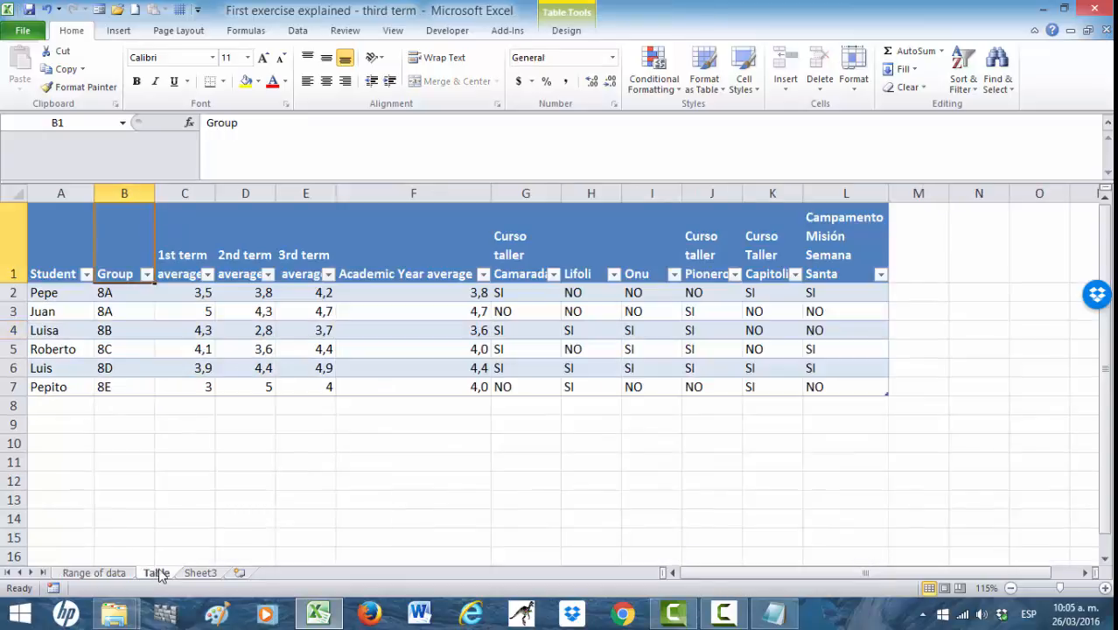
pyautogui.click(393, 475)
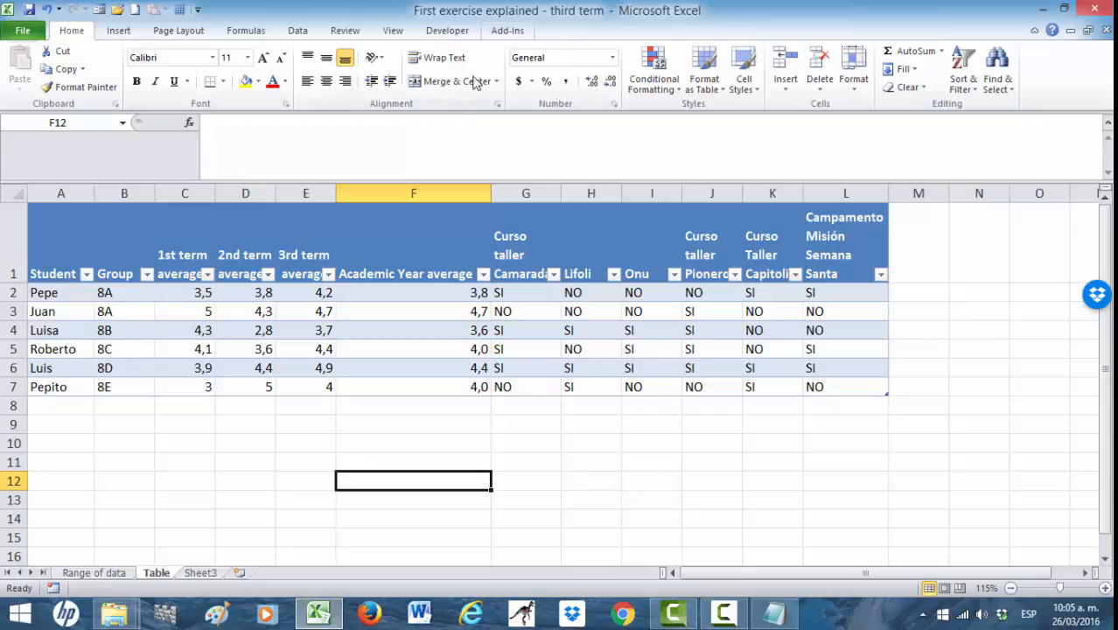
pyautogui.click(399, 329)
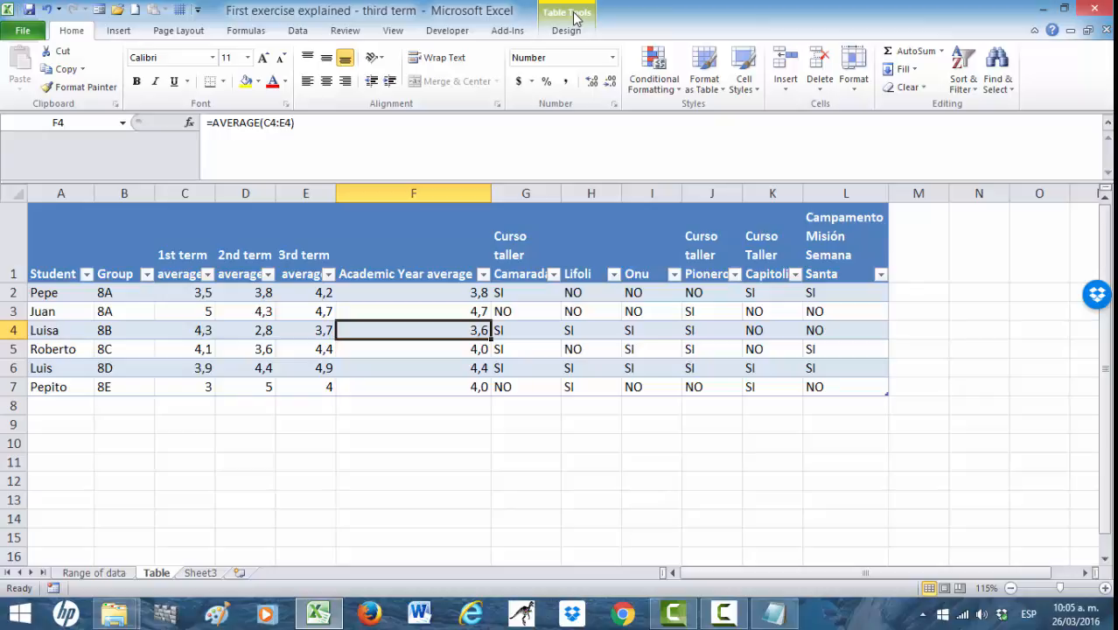
pyautogui.click(567, 32)
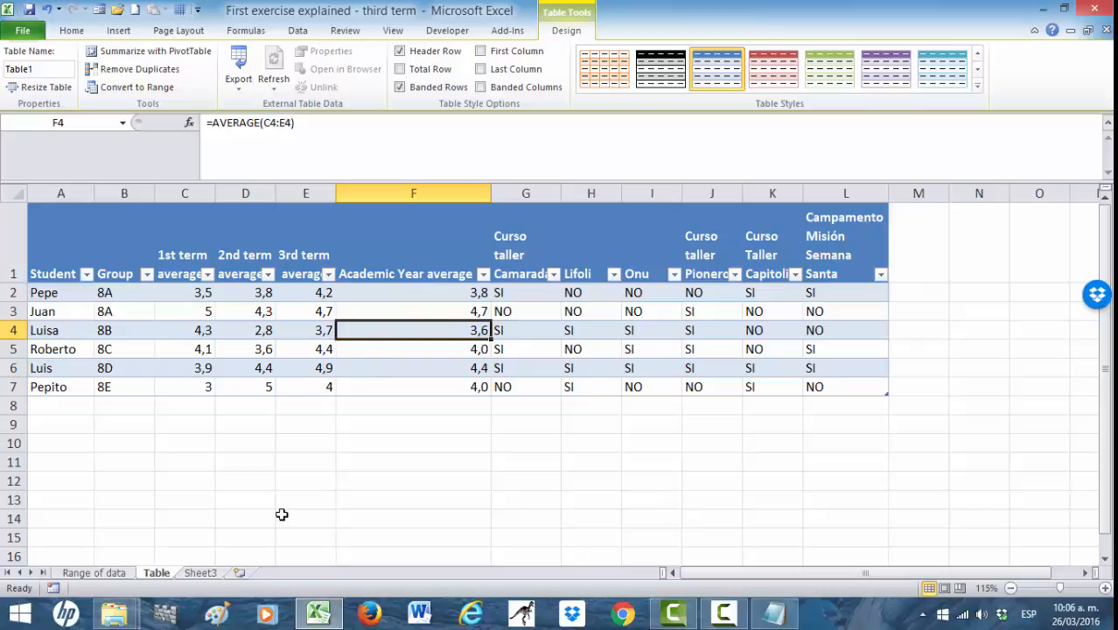
pyautogui.click(102, 574)
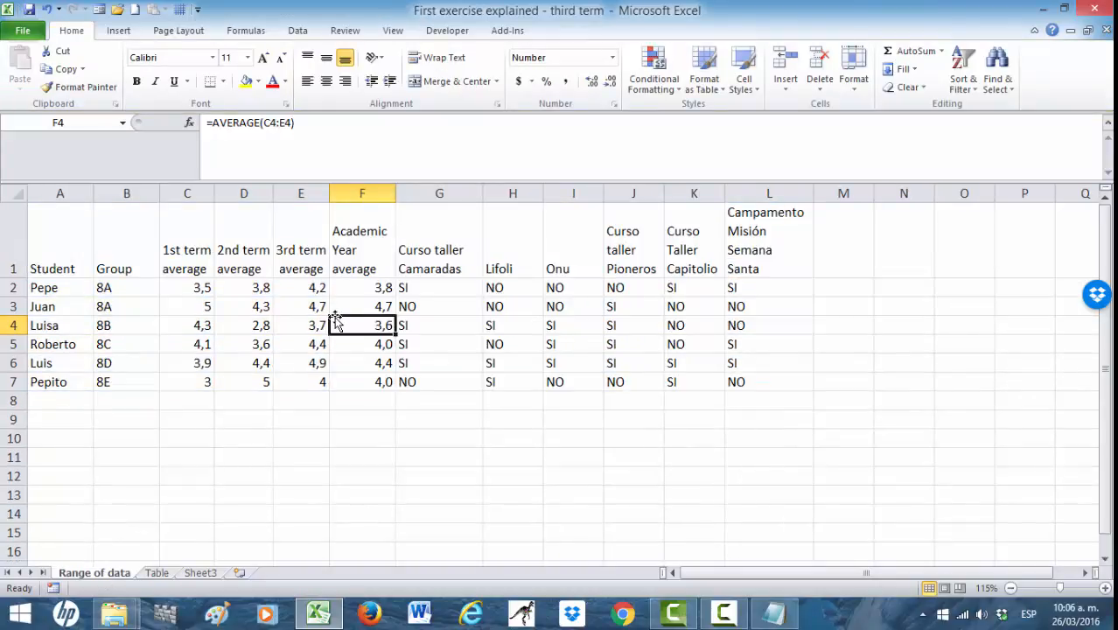
pyautogui.click(255, 308)
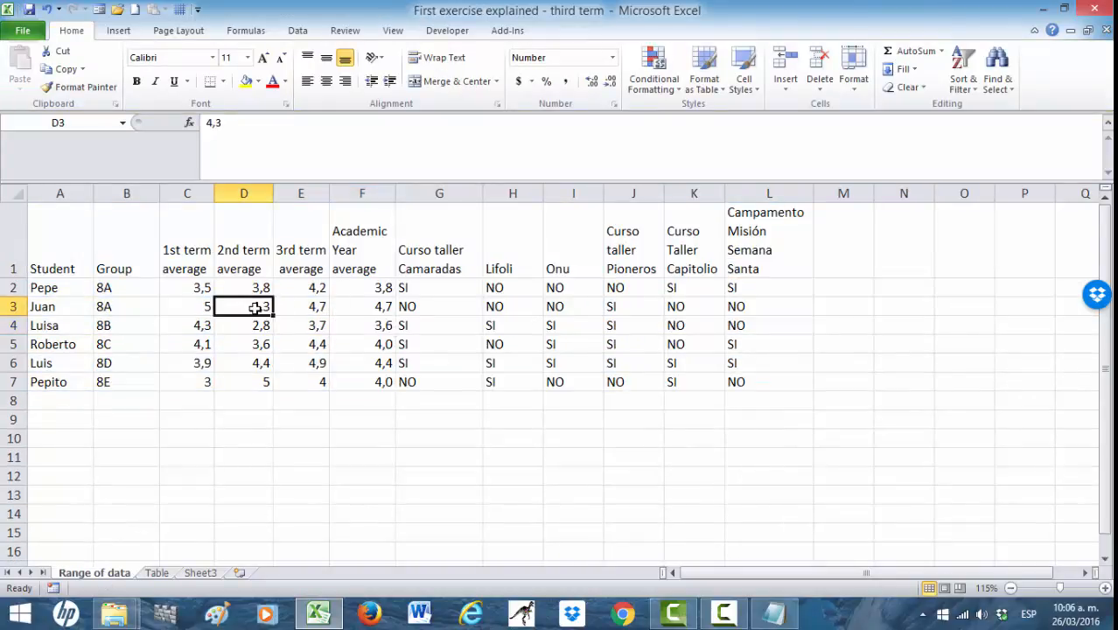
pyautogui.click(314, 311)
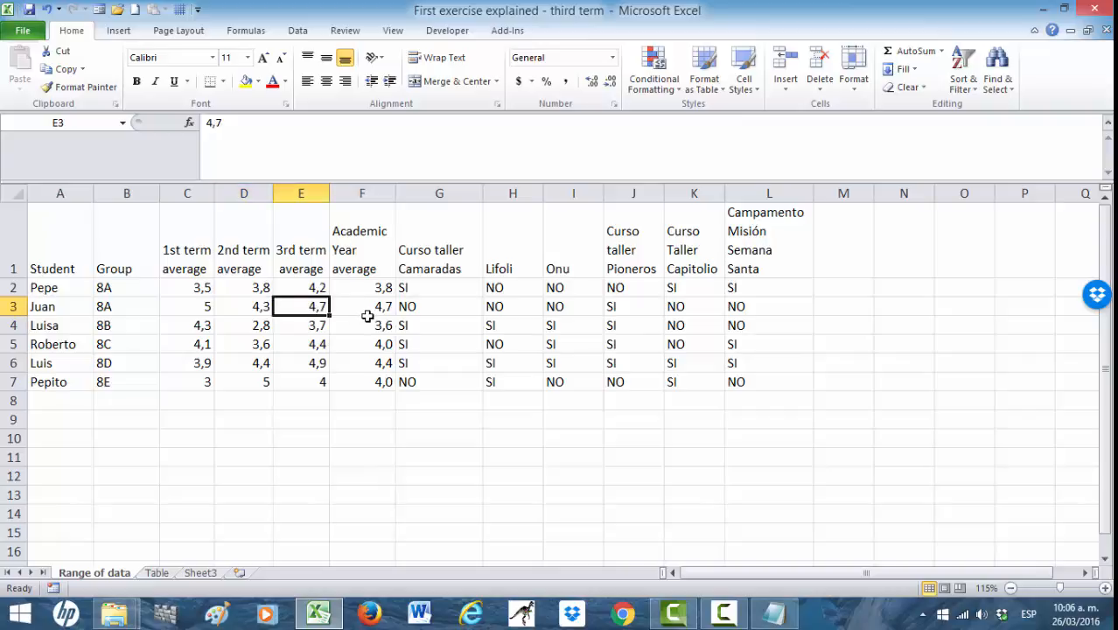
pyautogui.click(157, 573)
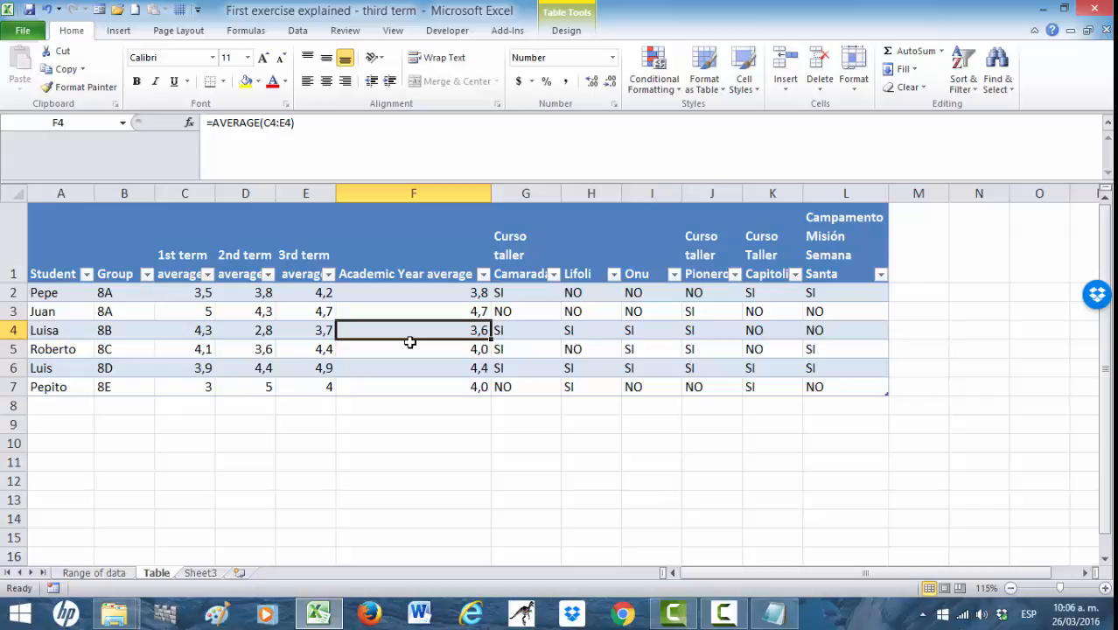
pyautogui.click(403, 235)
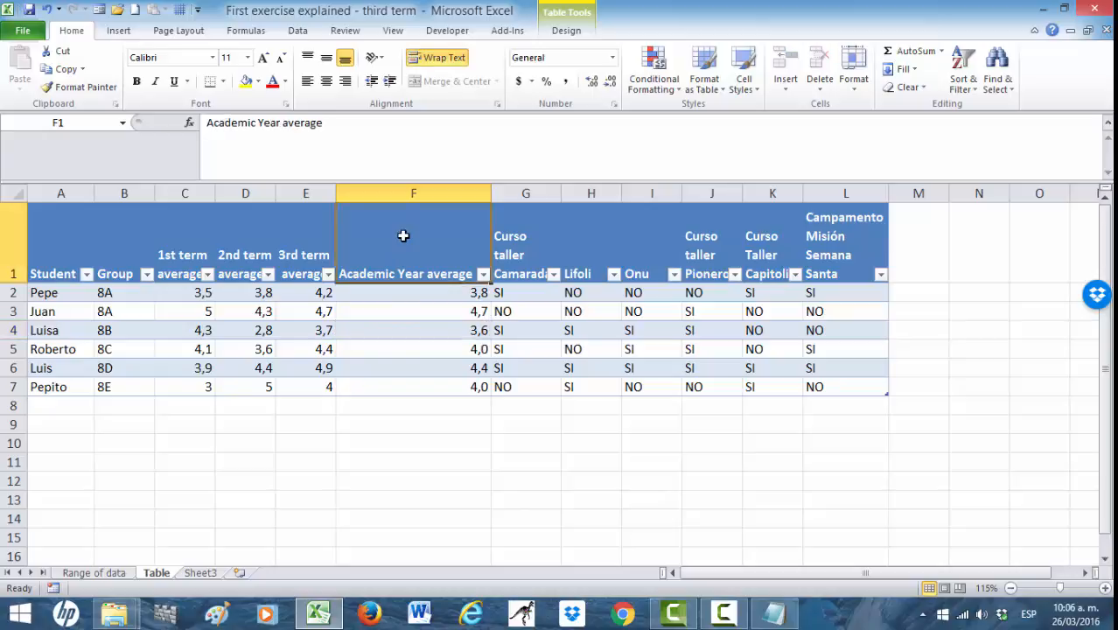
pyautogui.click(394, 296)
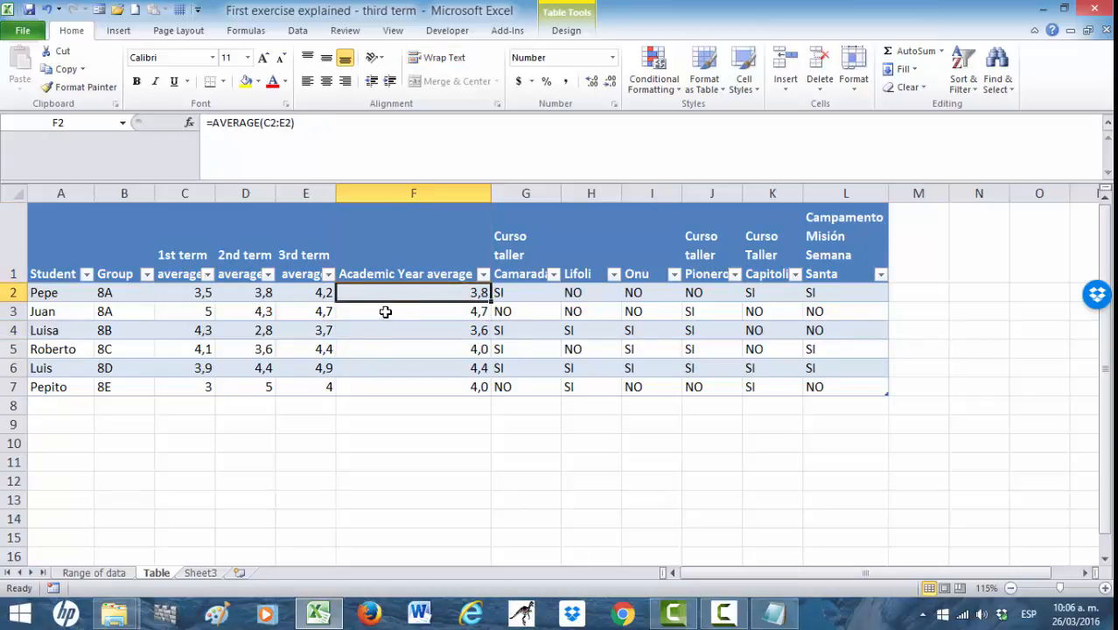
pyautogui.click(385, 311)
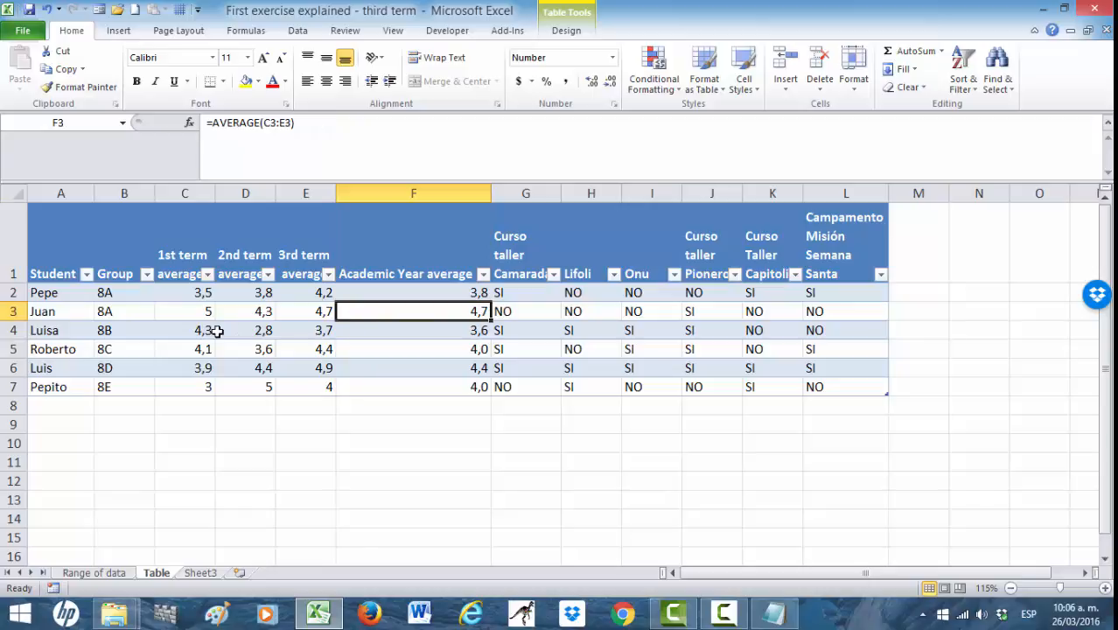
pyautogui.click(63, 313)
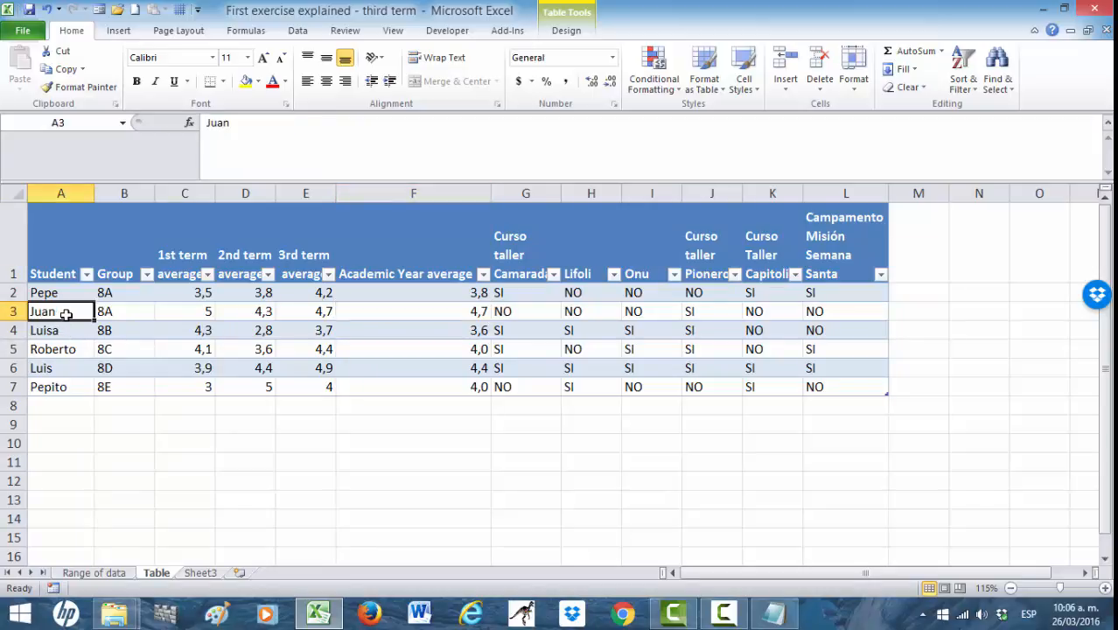
pyautogui.click(120, 312)
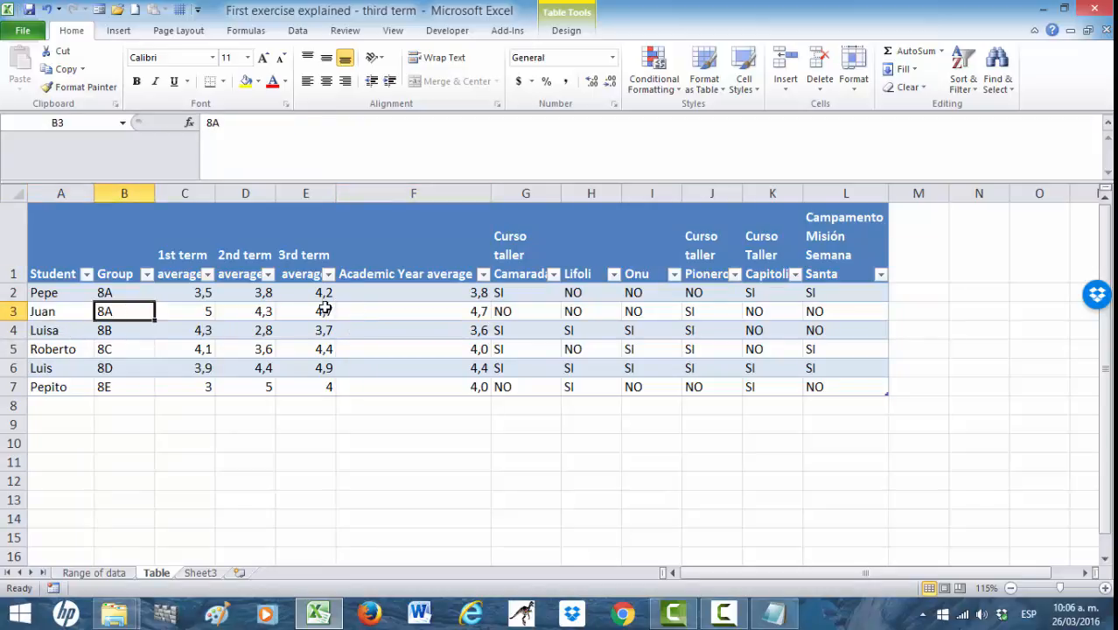
pyautogui.click(324, 308)
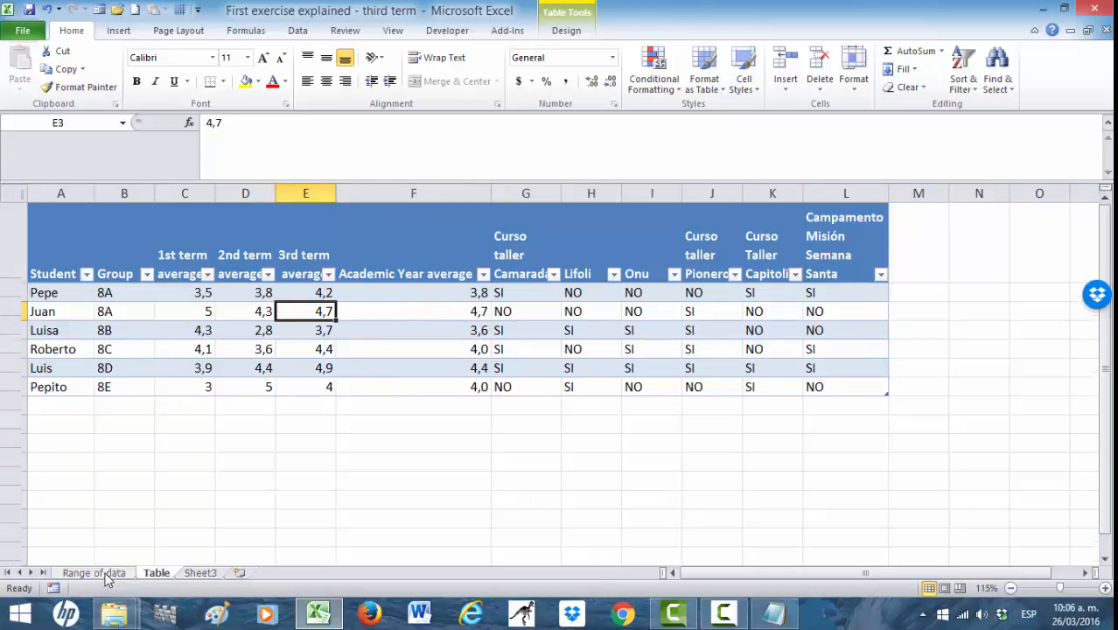
pyautogui.click(105, 574)
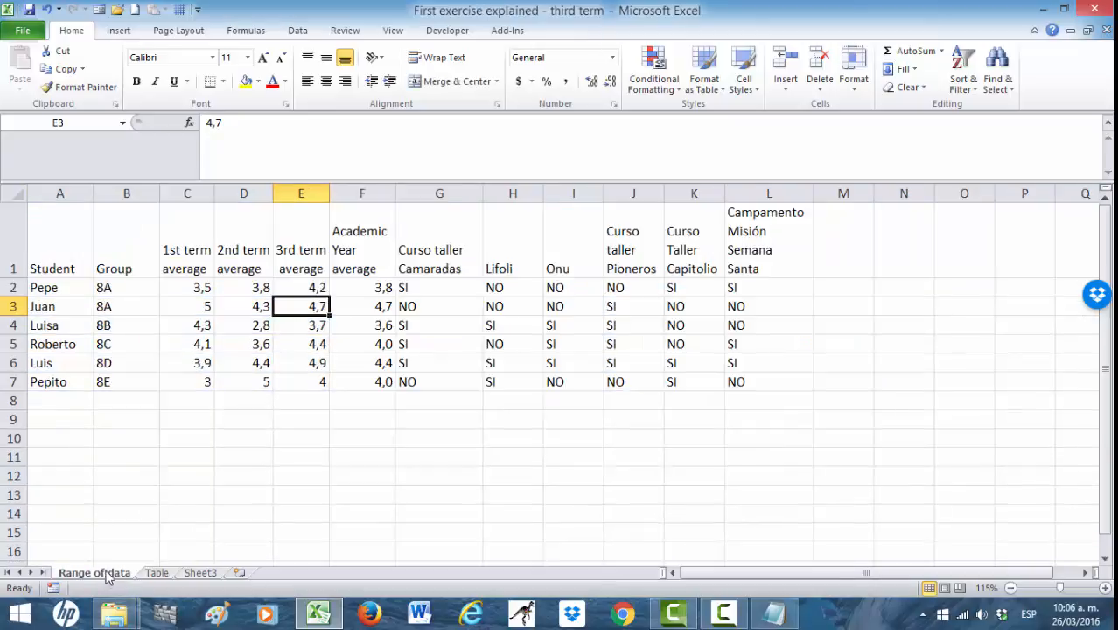
pyautogui.click(157, 573)
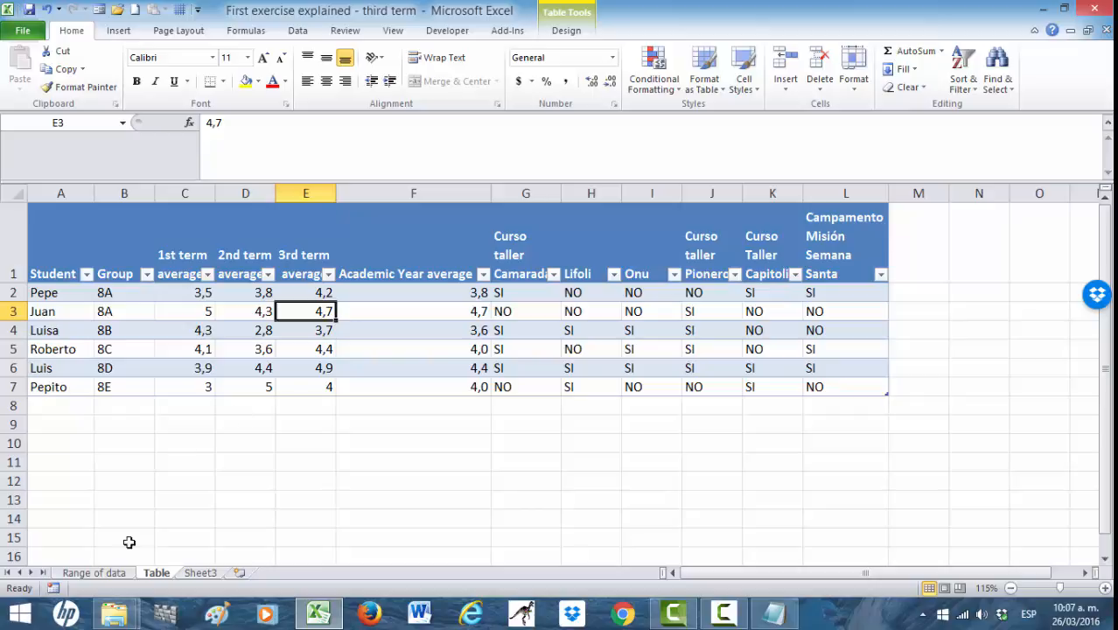
pyautogui.click(92, 574)
pyautogui.click(84, 247)
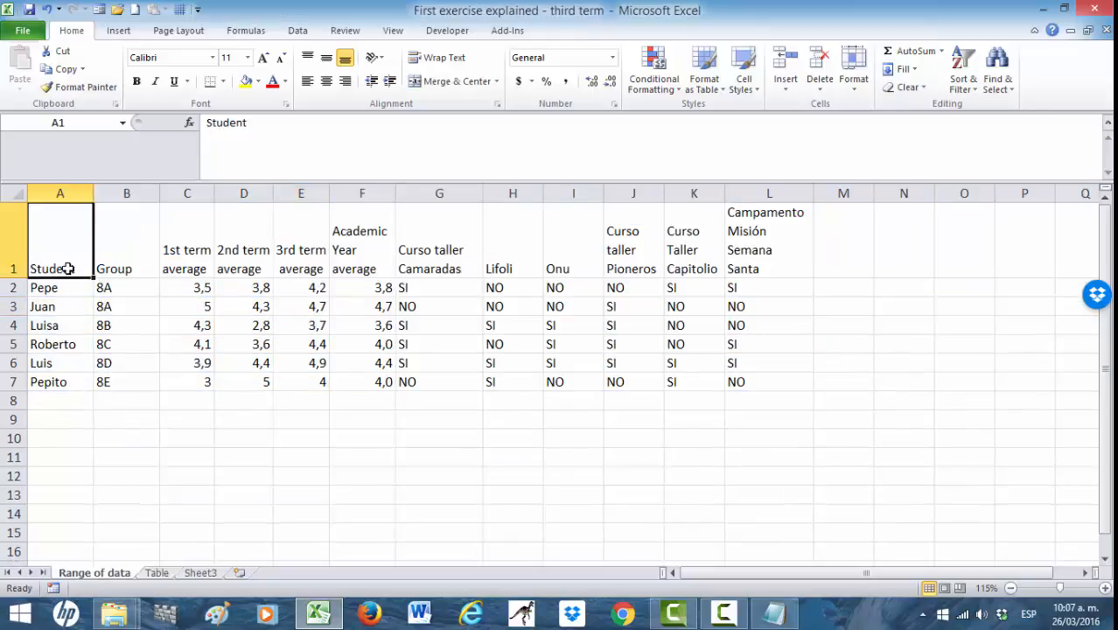
pyautogui.click(157, 573)
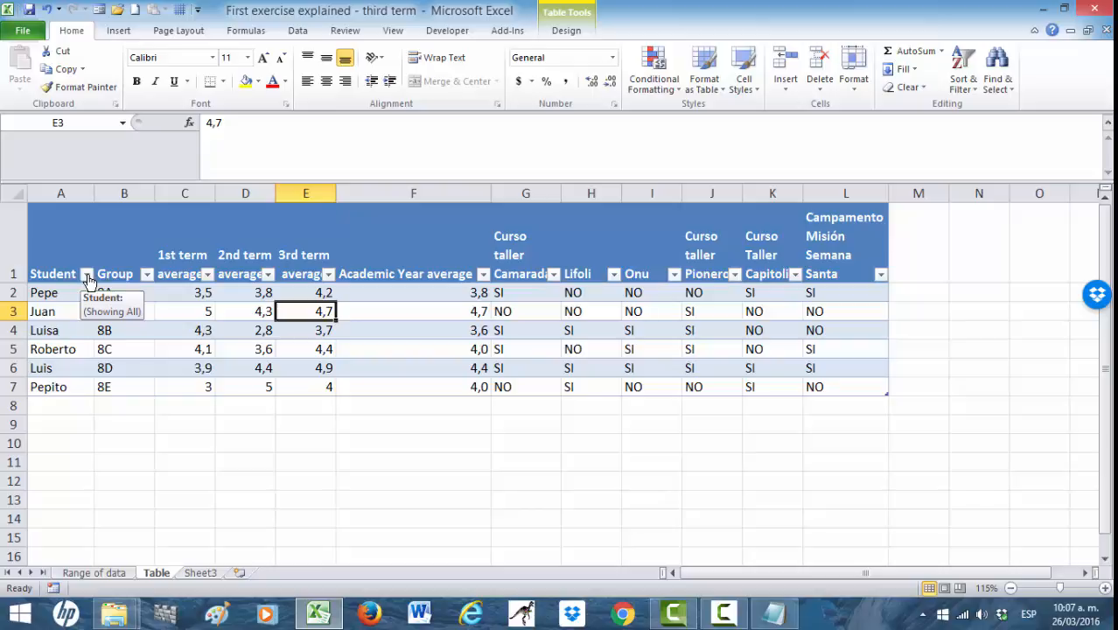
pyautogui.click(87, 275)
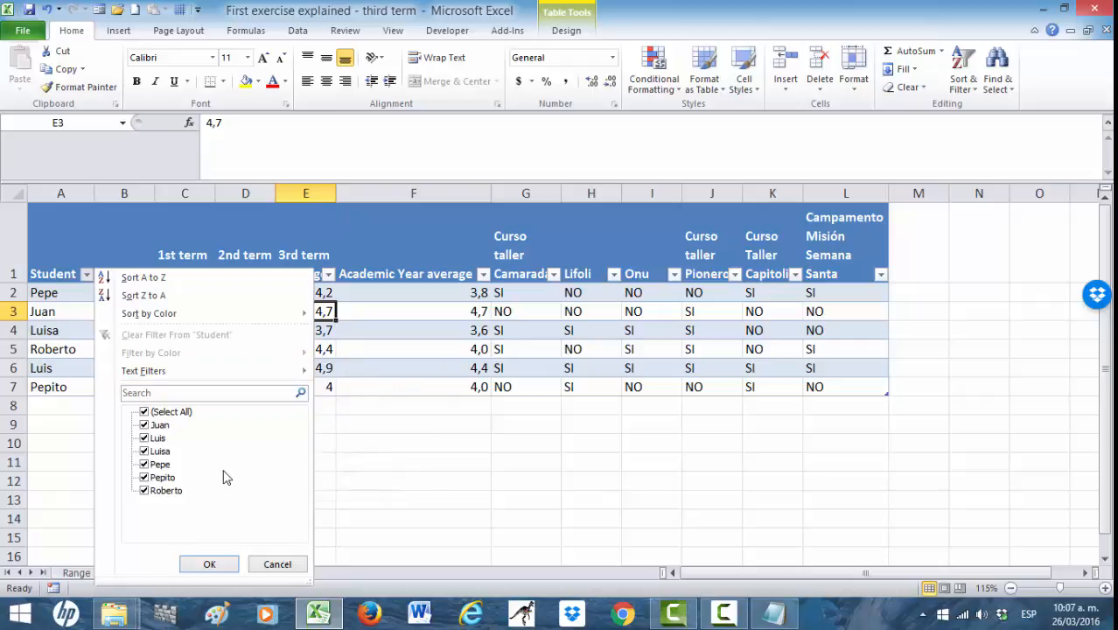
pyautogui.click(144, 438)
pyautogui.click(144, 451)
pyautogui.click(144, 464)
pyautogui.click(144, 477)
pyautogui.click(144, 491)
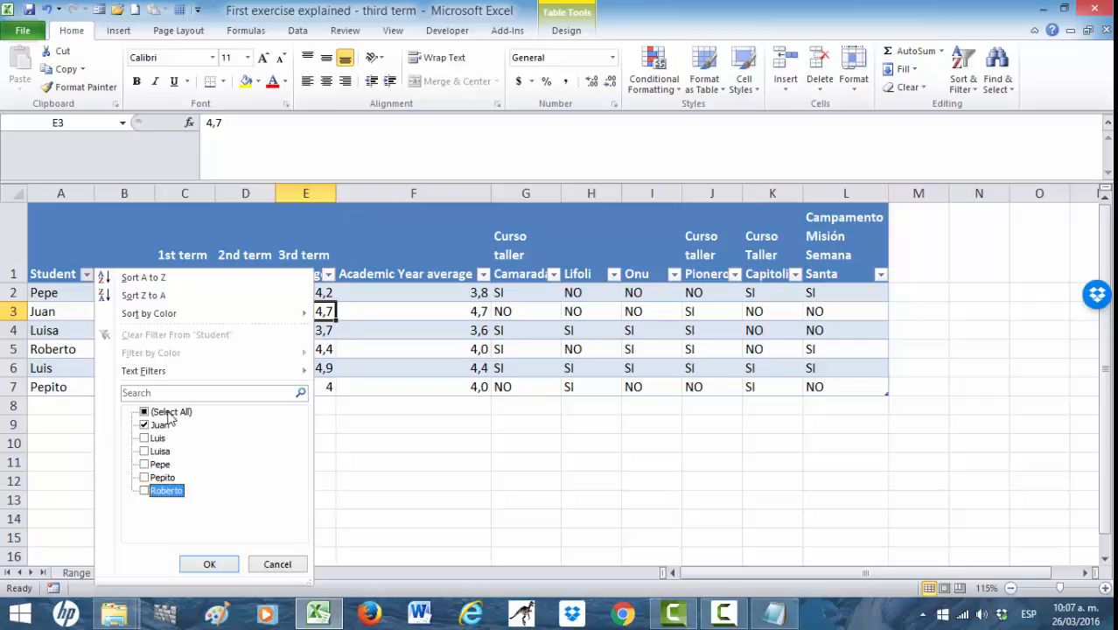
pyautogui.click(210, 565)
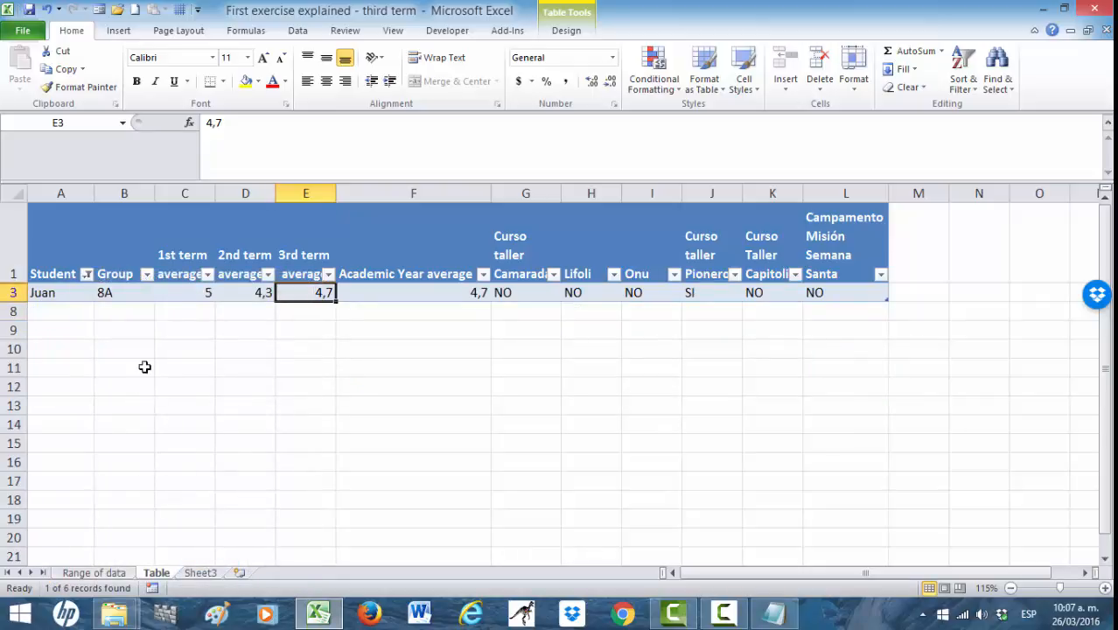
pyautogui.click(87, 274)
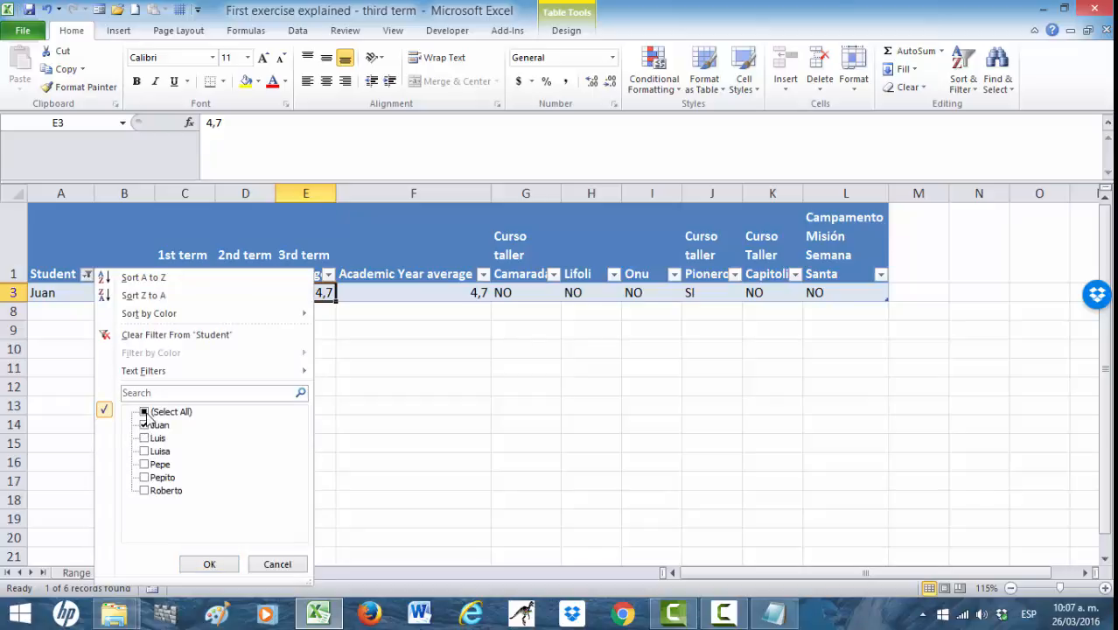
pyautogui.click(143, 438)
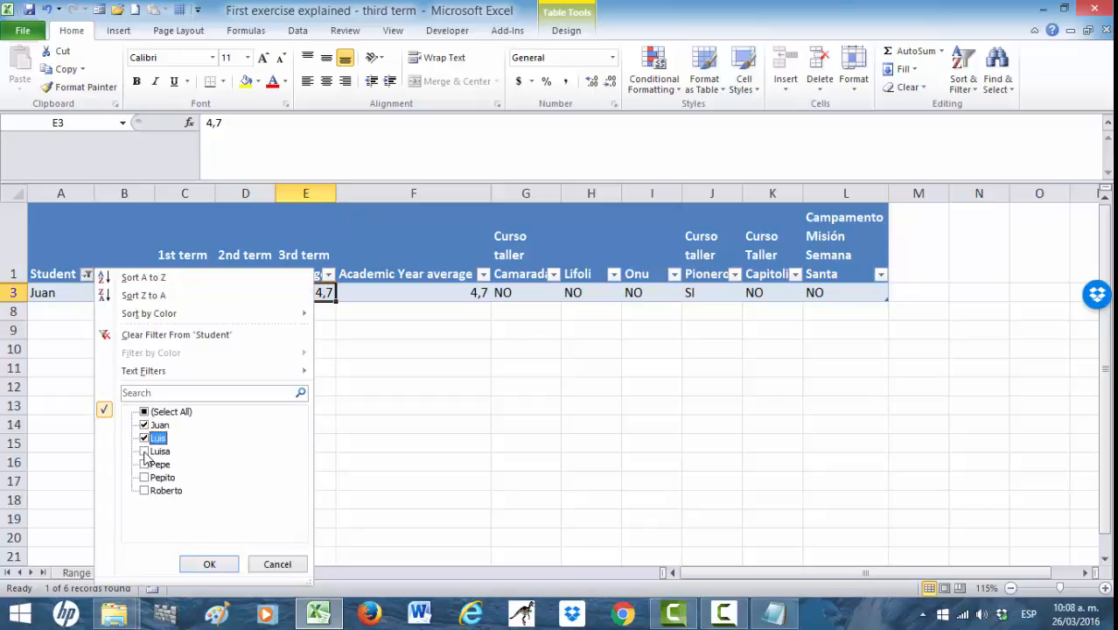
pyautogui.click(143, 452)
pyautogui.click(144, 465)
pyautogui.click(144, 477)
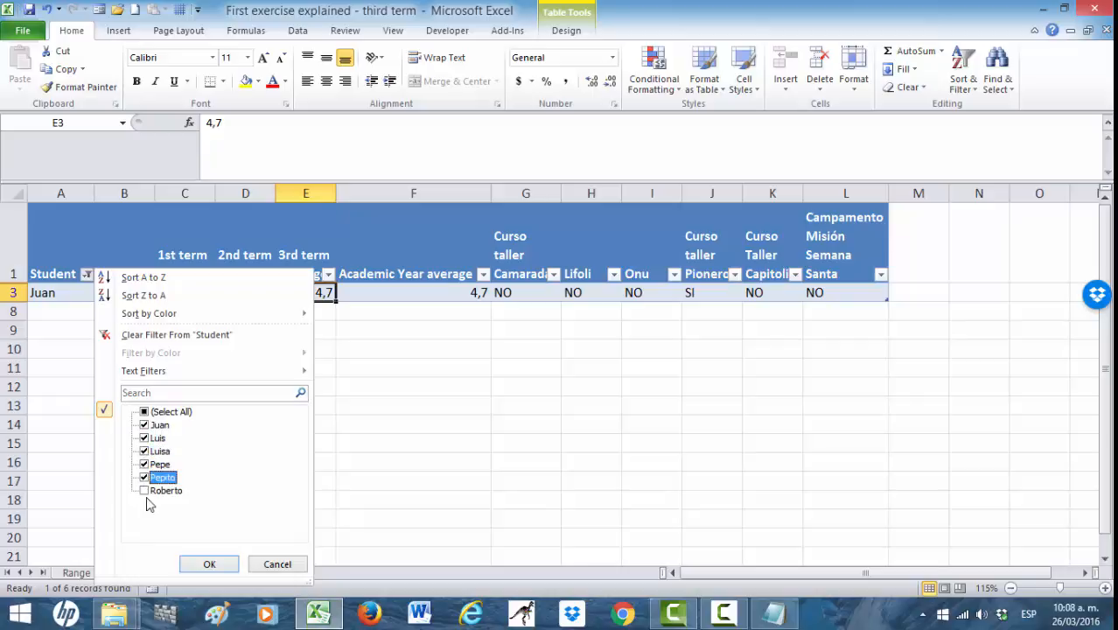
pyautogui.click(144, 491)
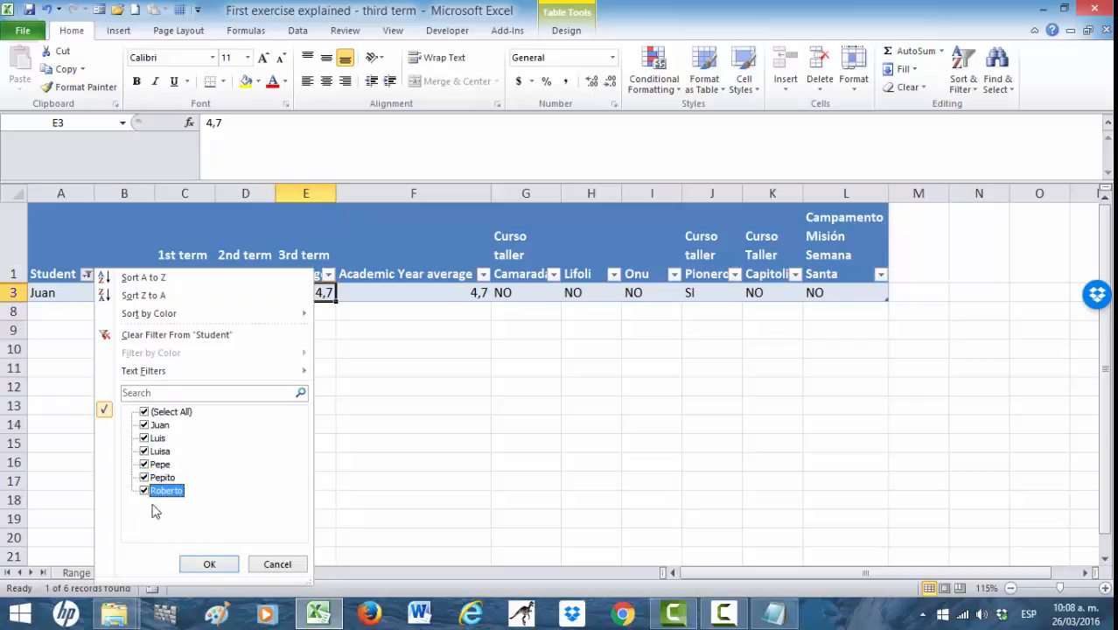
pyautogui.click(209, 564)
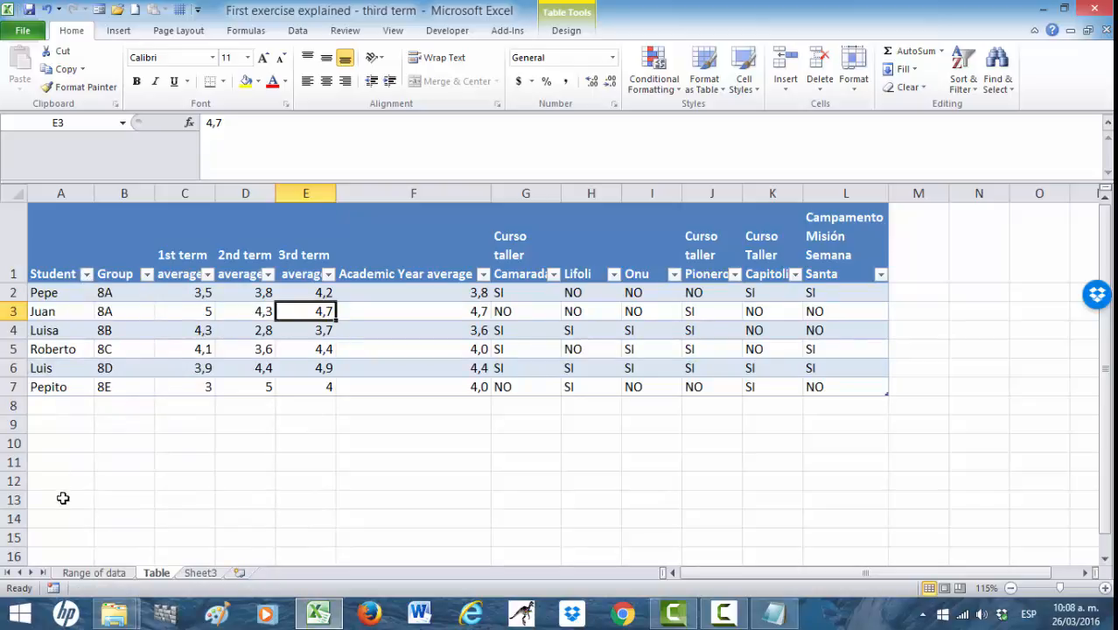
pyautogui.click(93, 573)
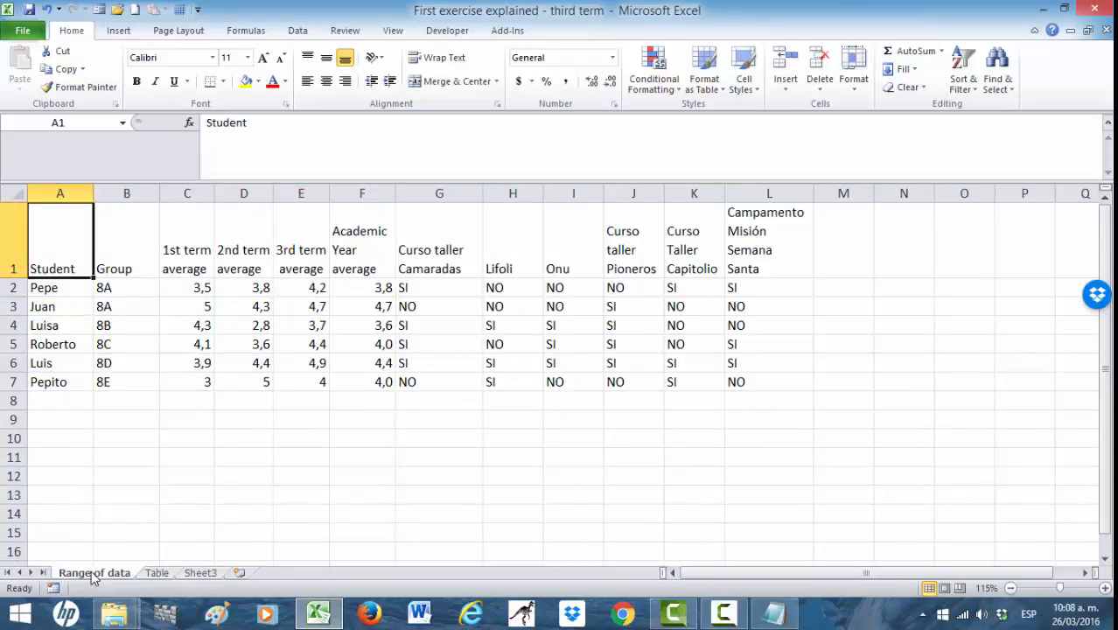
pyautogui.click(157, 573)
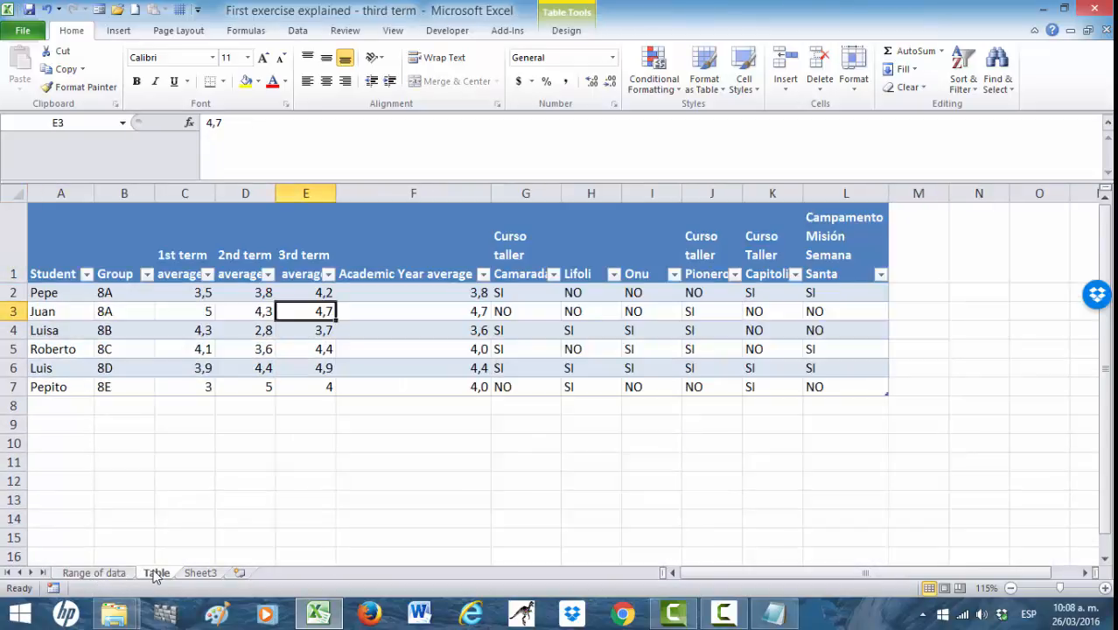
pyautogui.click(86, 274)
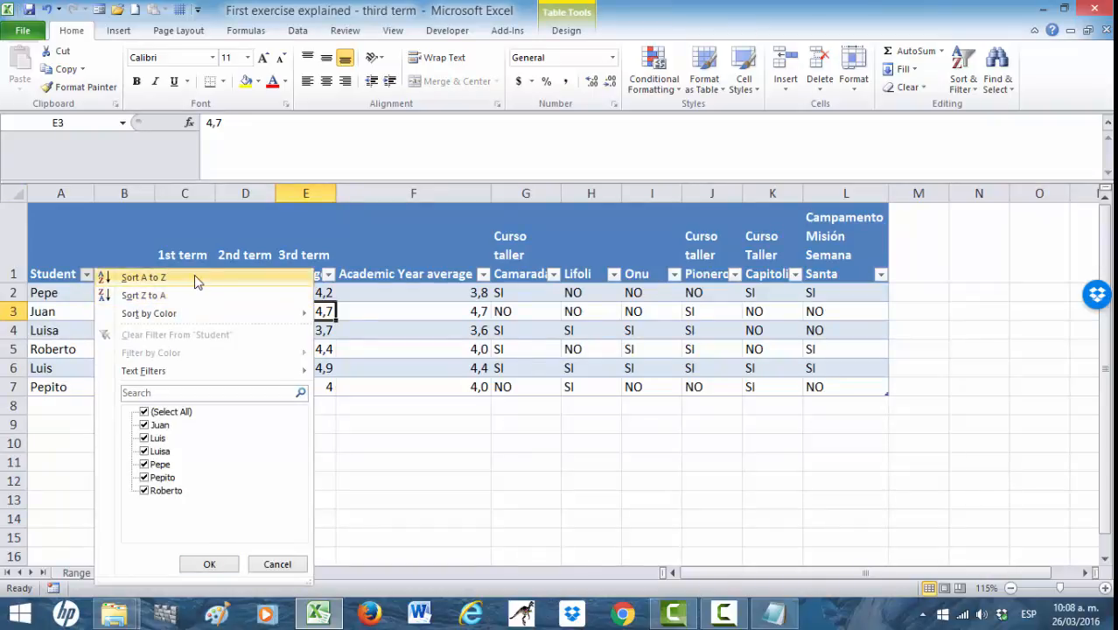
pyautogui.moveTo(201, 317)
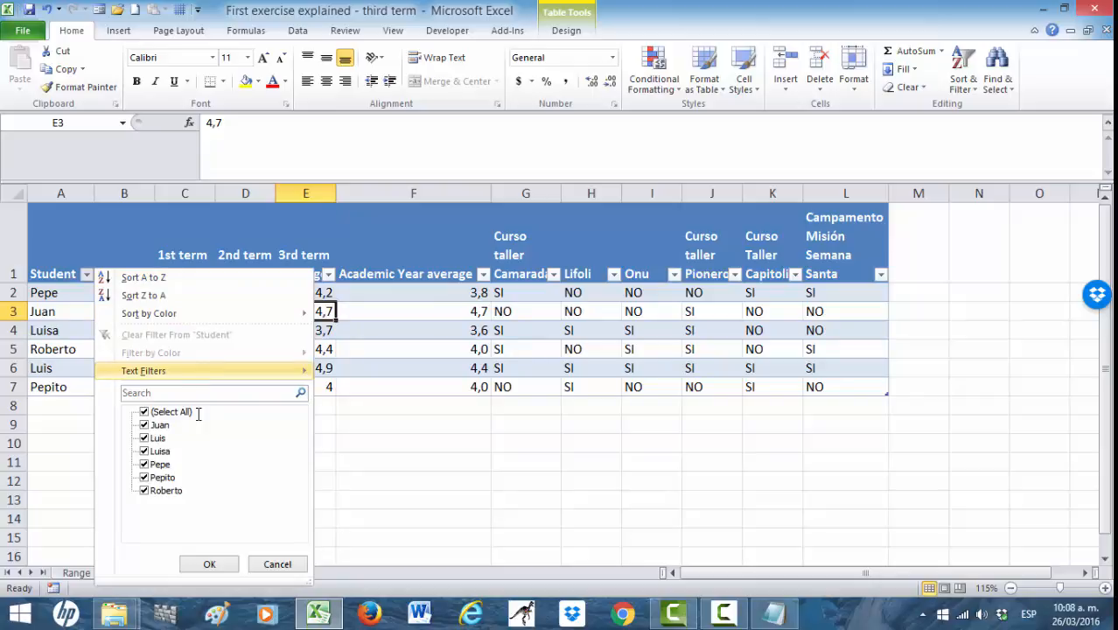
pyautogui.click(276, 564)
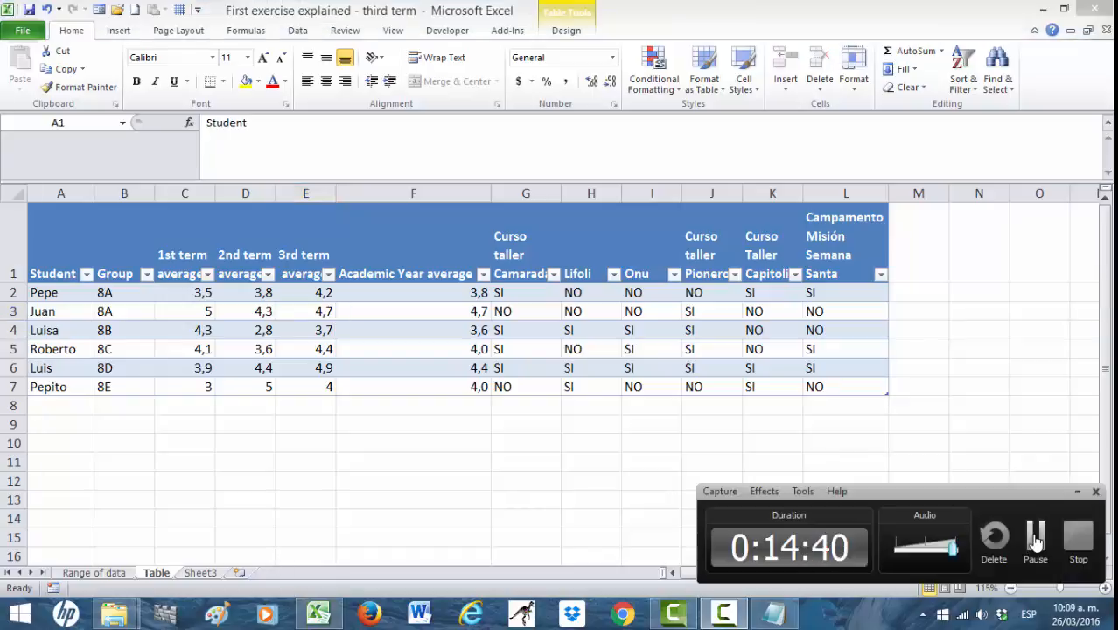
pyautogui.click(1035, 533)
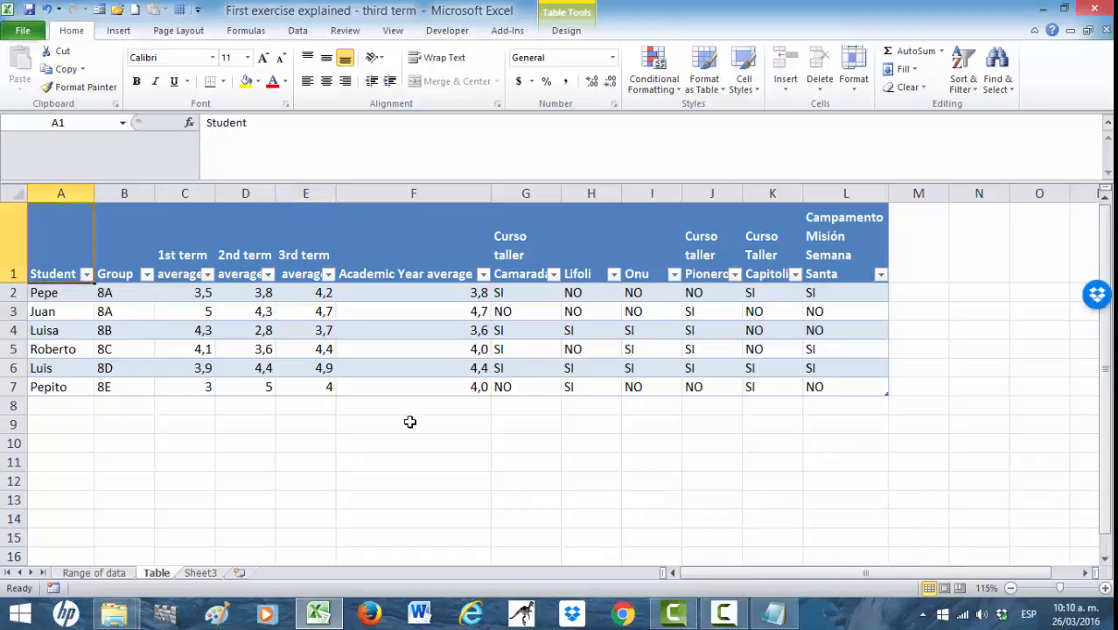
pyautogui.click(96, 573)
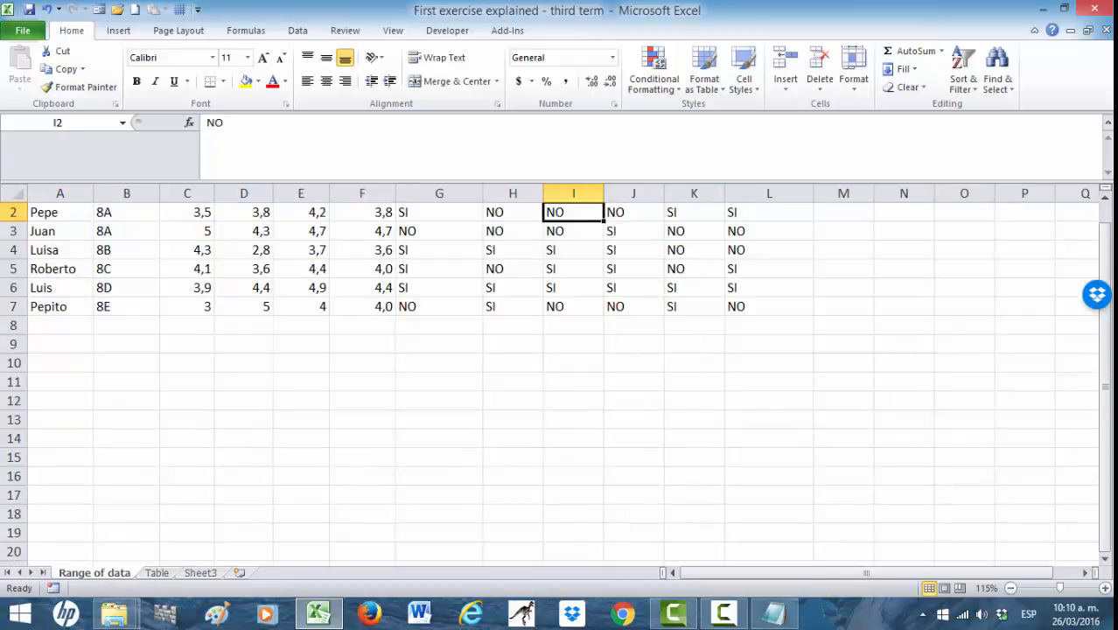
pyautogui.scroll(1, 1107, 217)
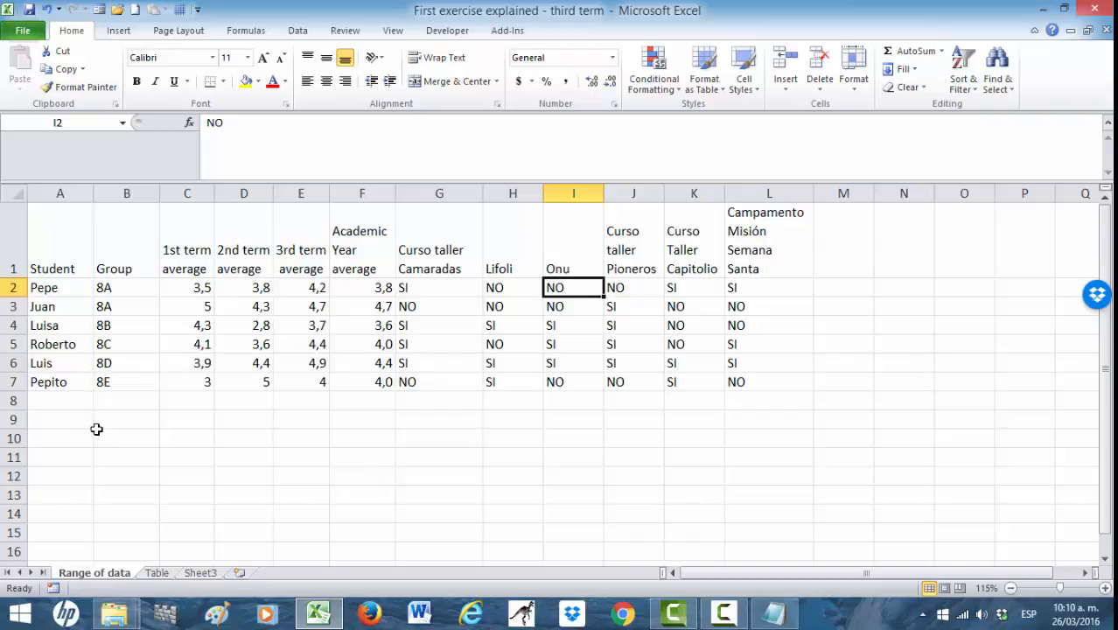
pyautogui.click(1105, 559)
pyautogui.click(1106, 559)
pyautogui.click(1106, 559)
pyautogui.click(1106, 559)
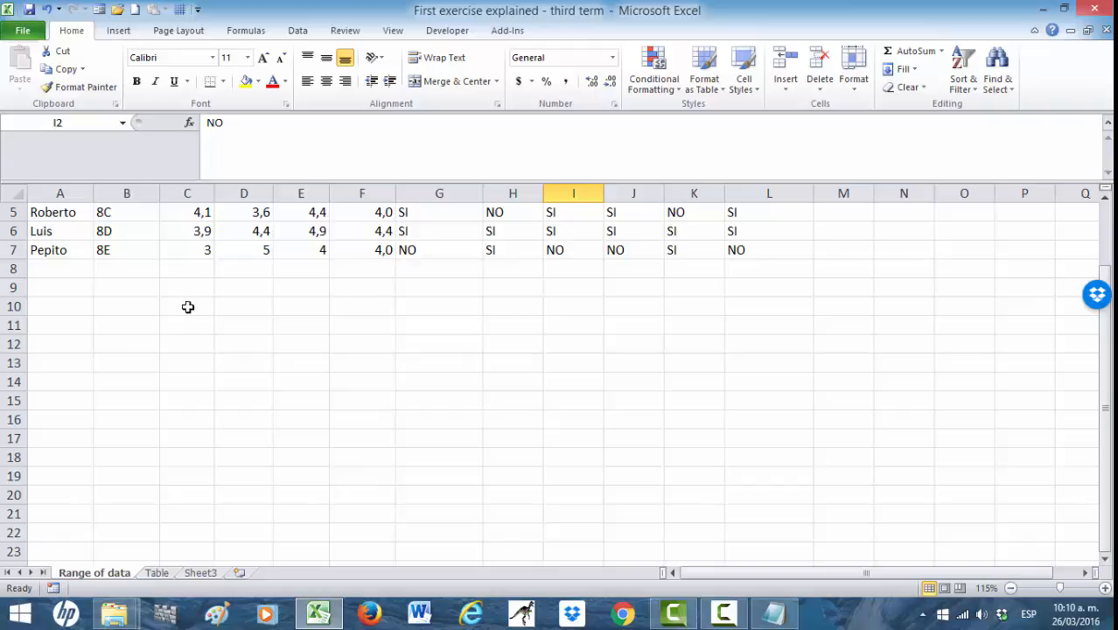
pyautogui.click(358, 229)
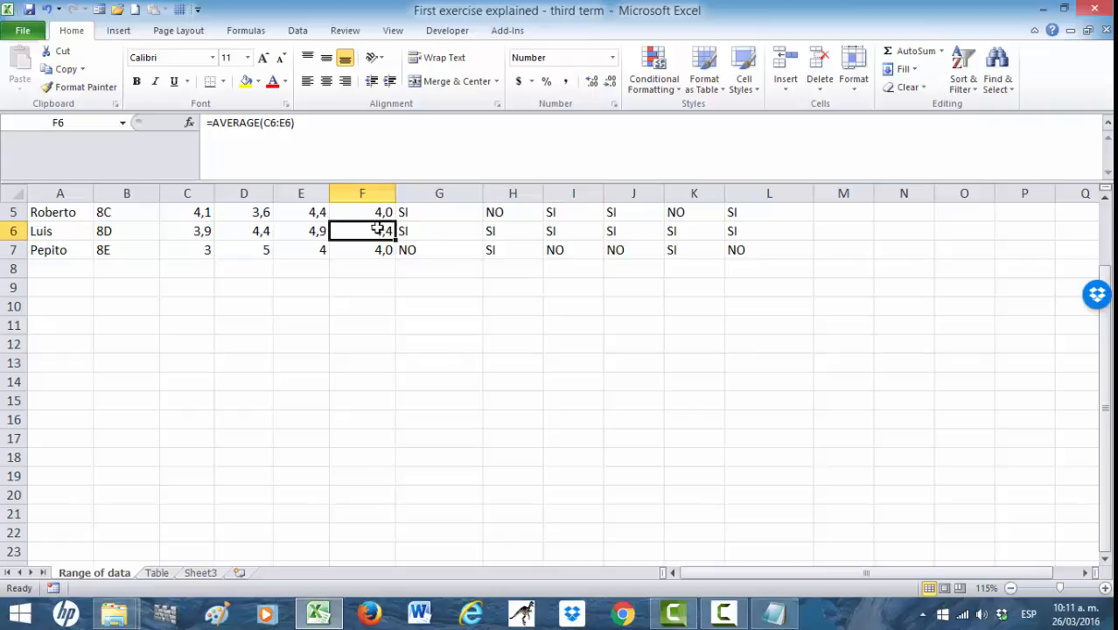
pyautogui.click(517, 233)
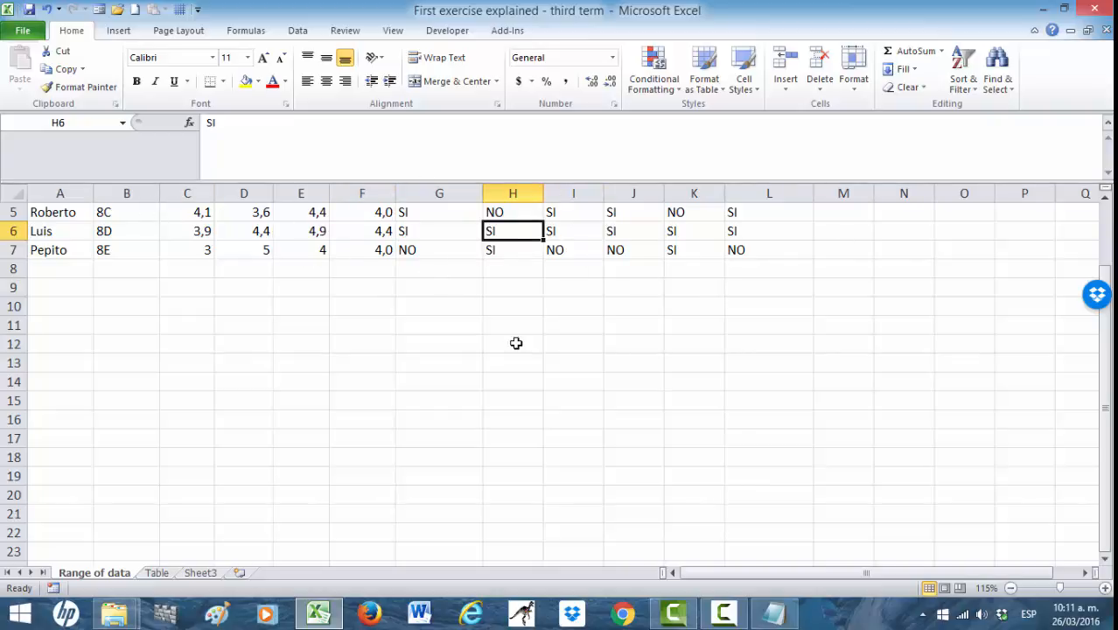
pyautogui.click(158, 574)
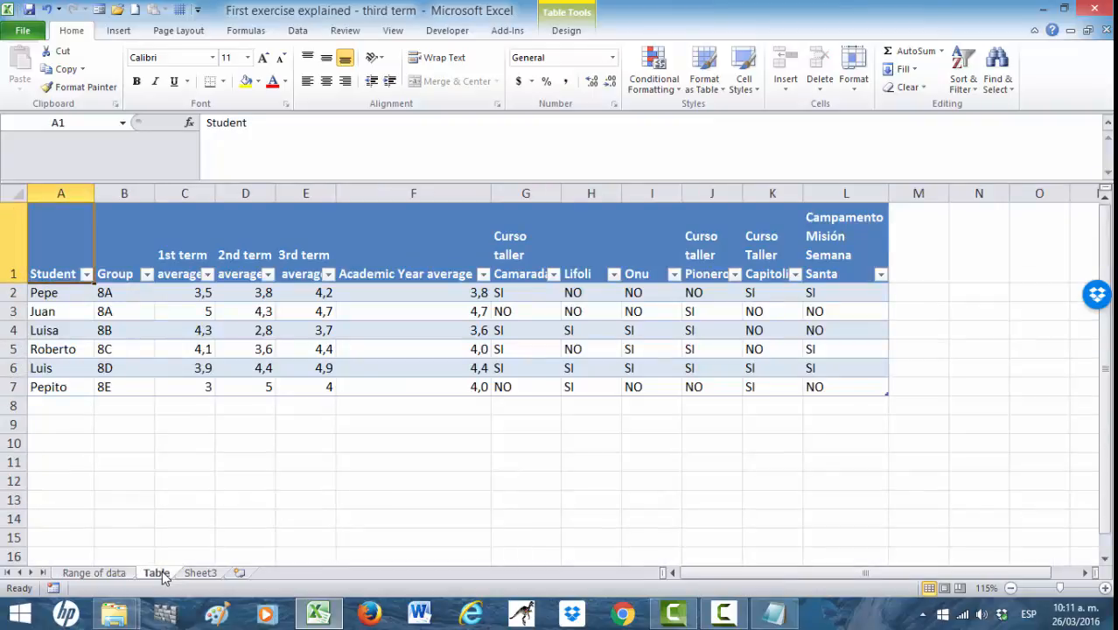
pyautogui.click(1106, 563)
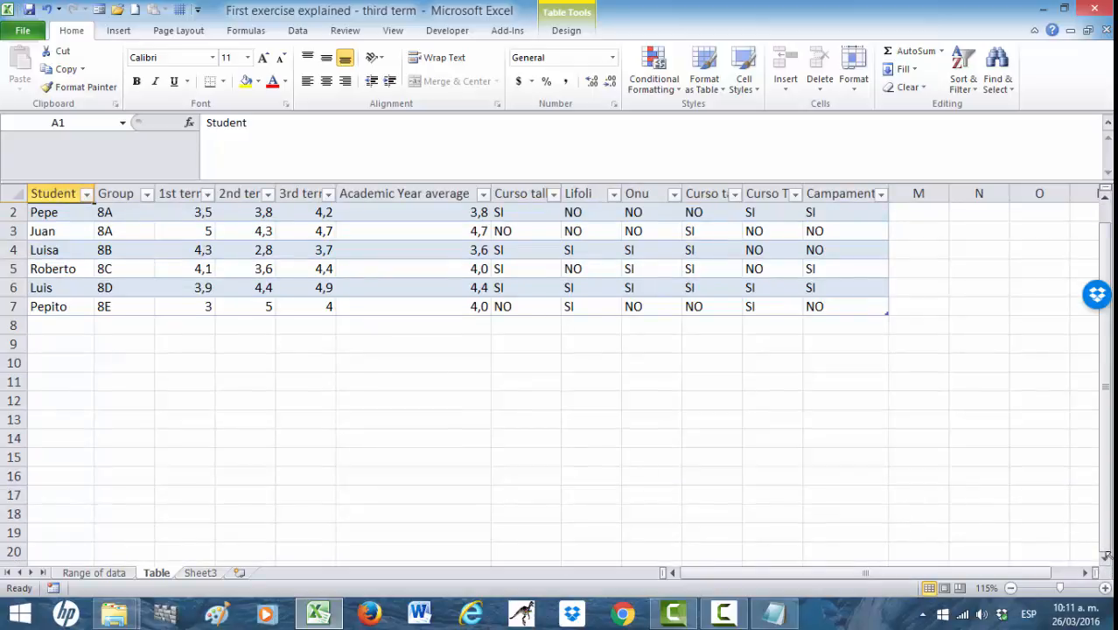
pyautogui.click(1105, 562)
pyautogui.click(1106, 562)
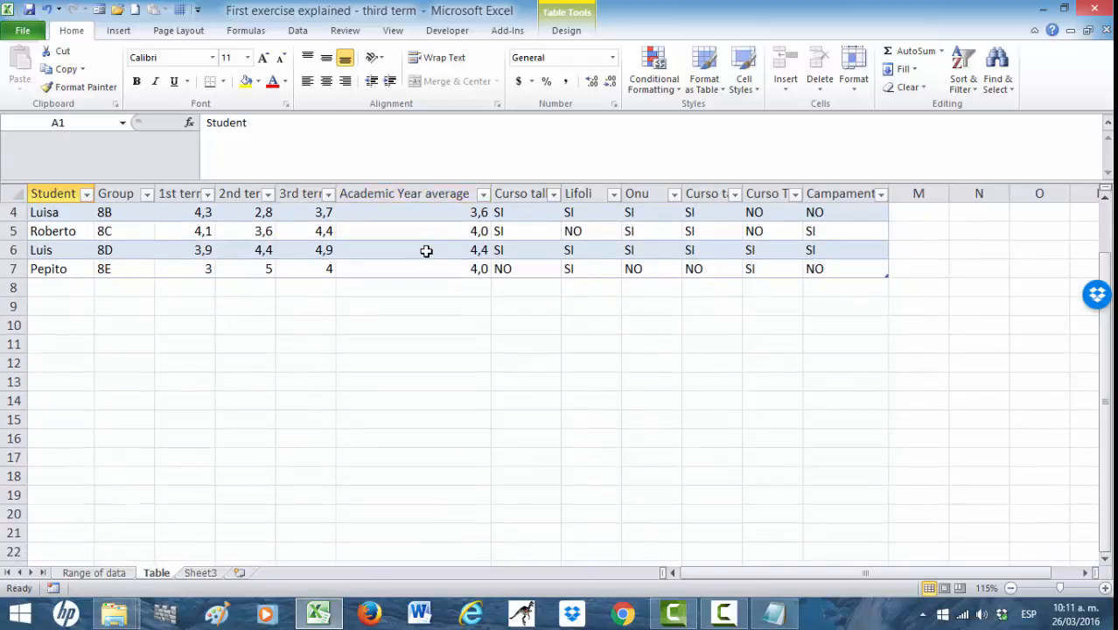
pyautogui.click(574, 269)
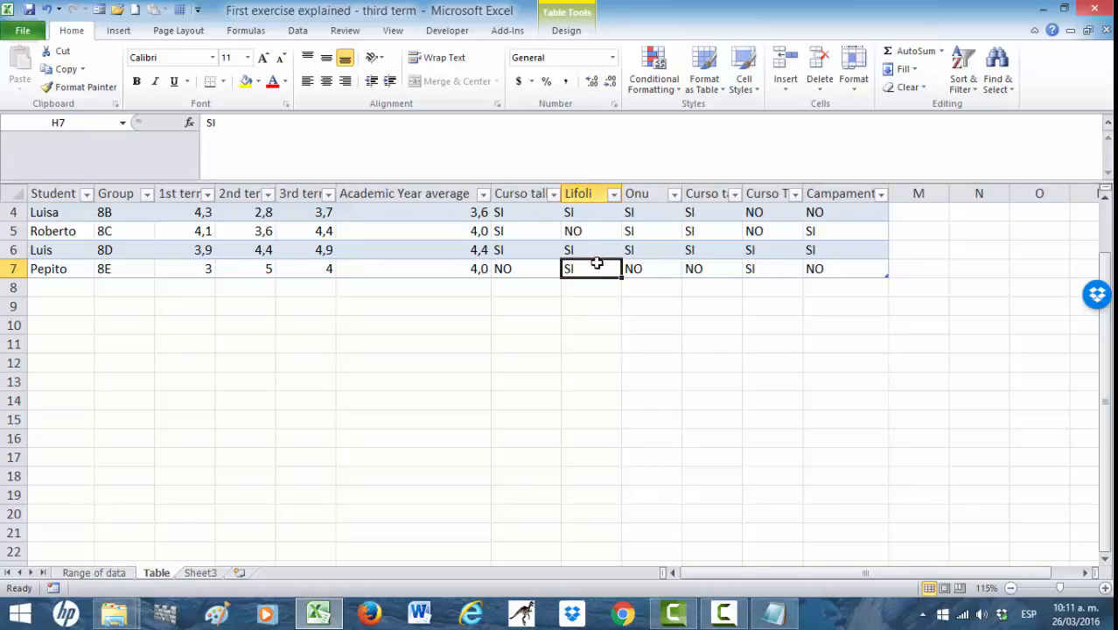
pyautogui.click(303, 266)
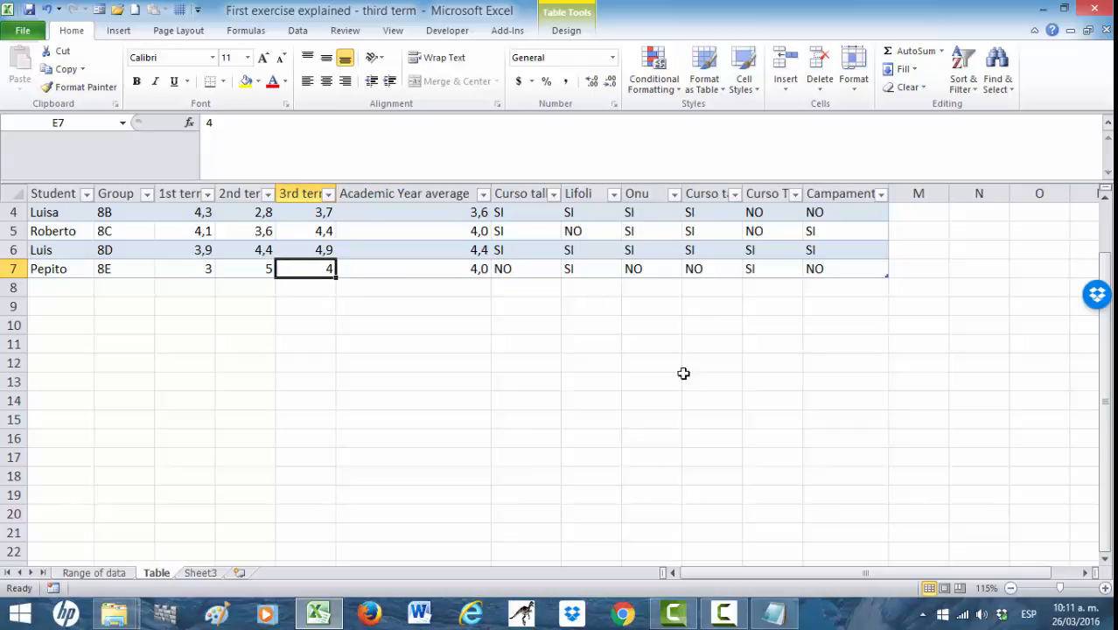
pyautogui.click(1106, 560)
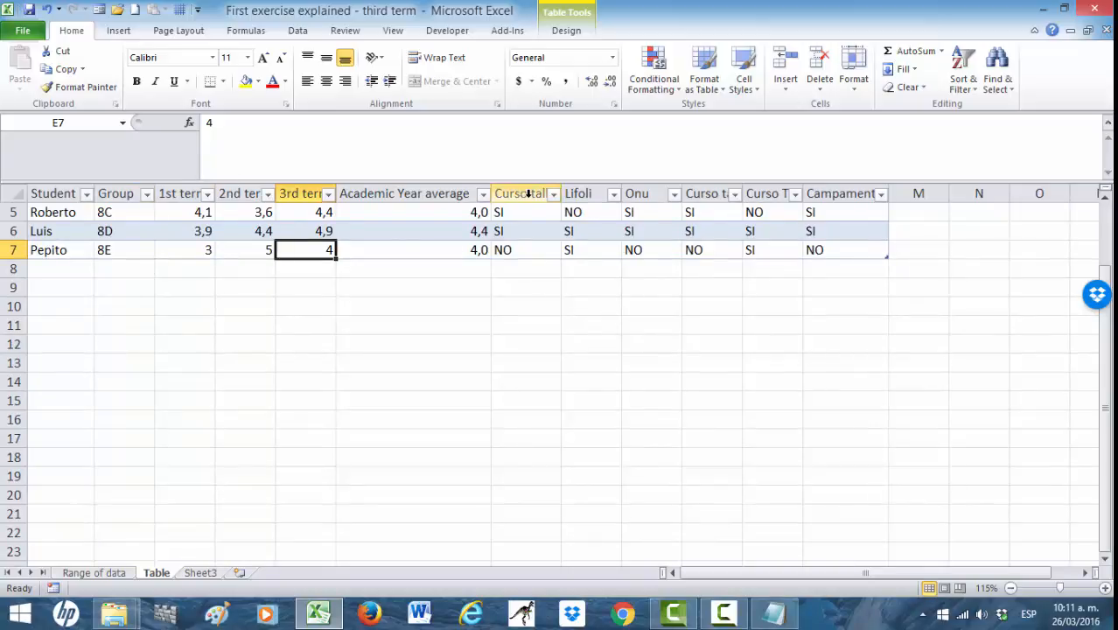
pyautogui.click(100, 574)
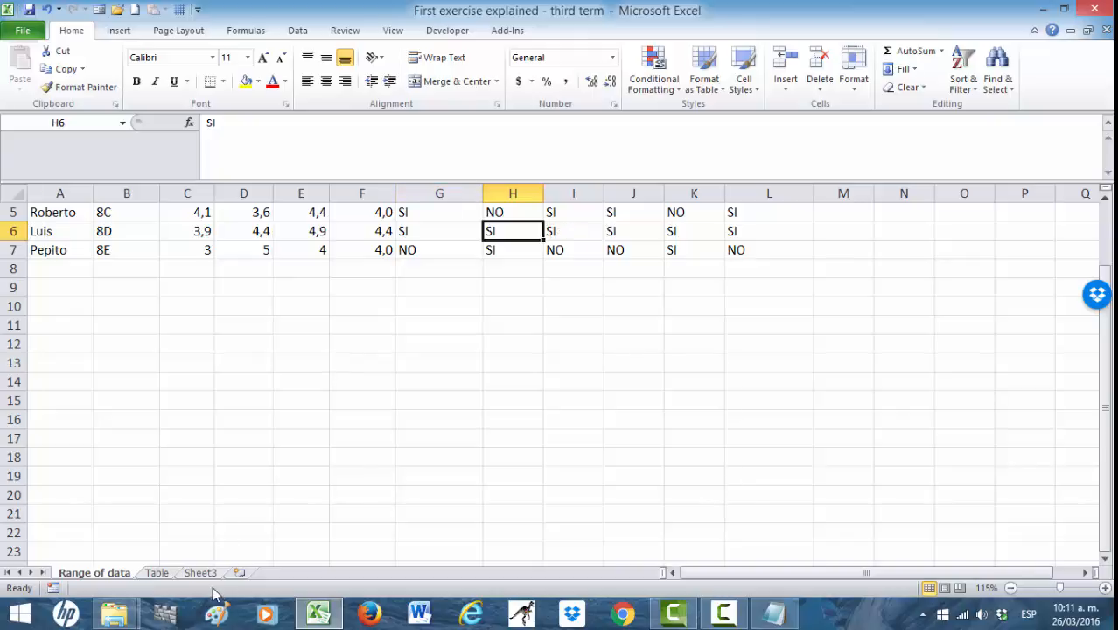
pyautogui.click(367, 400)
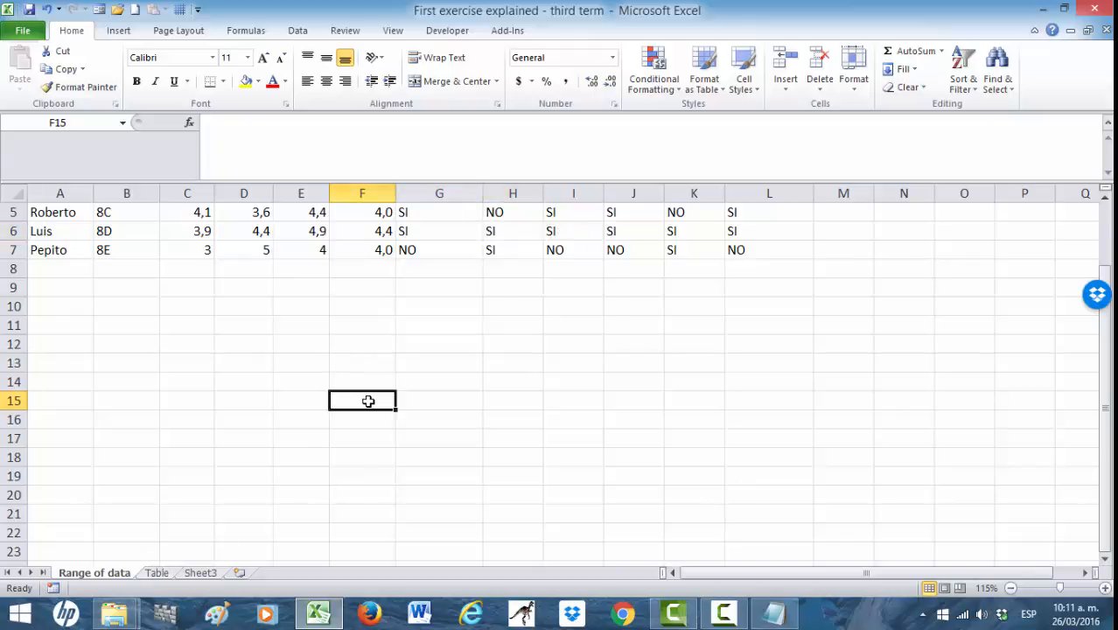
pyautogui.scroll(2, 368, 400)
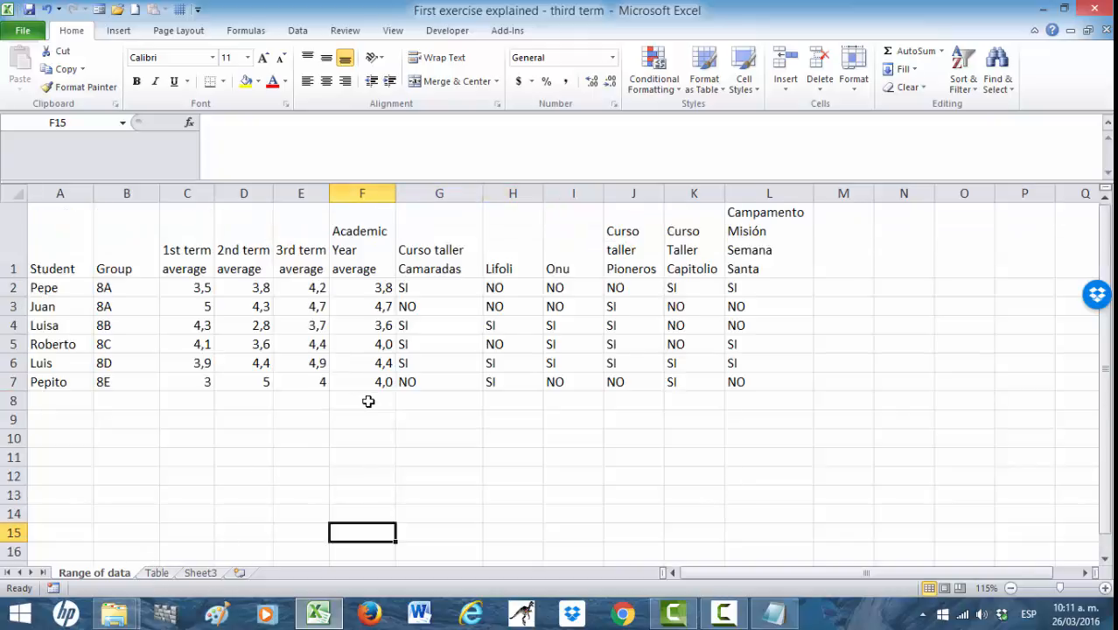
pyautogui.click(159, 576)
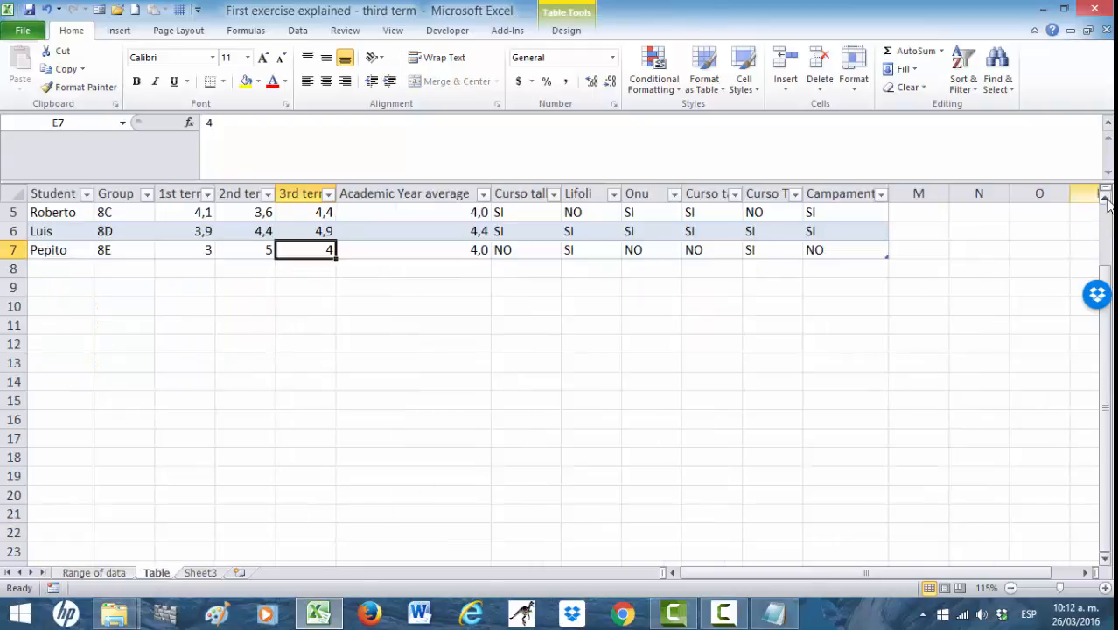
pyautogui.click(1107, 201)
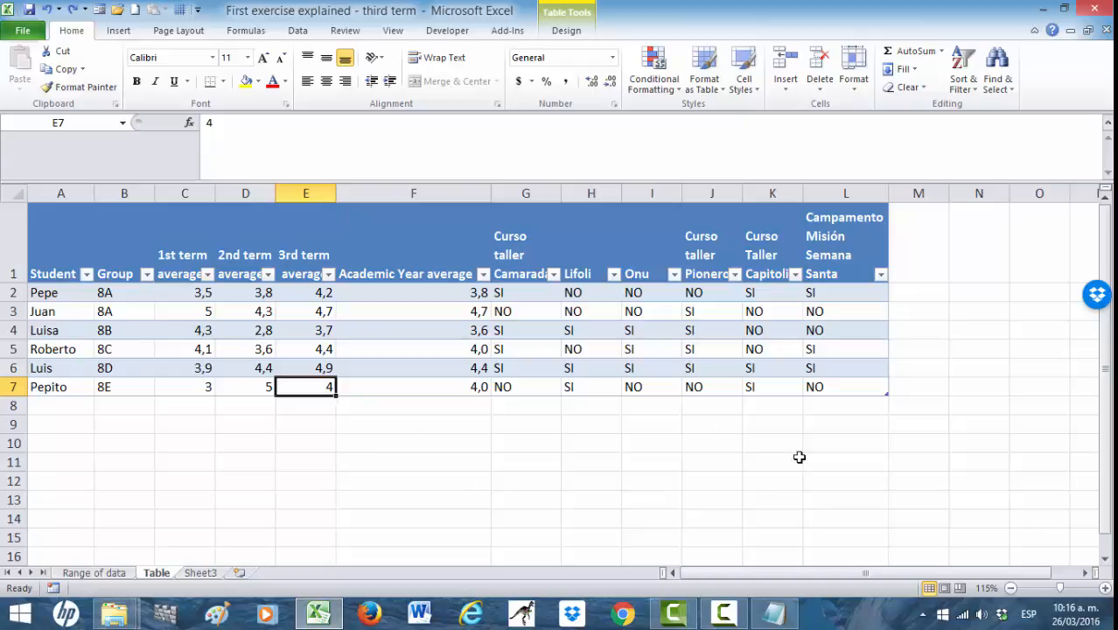
# - Enter a new student in row 8, group 8a, with term grades 2, 3 and 4
pyautogui.click(63, 407)
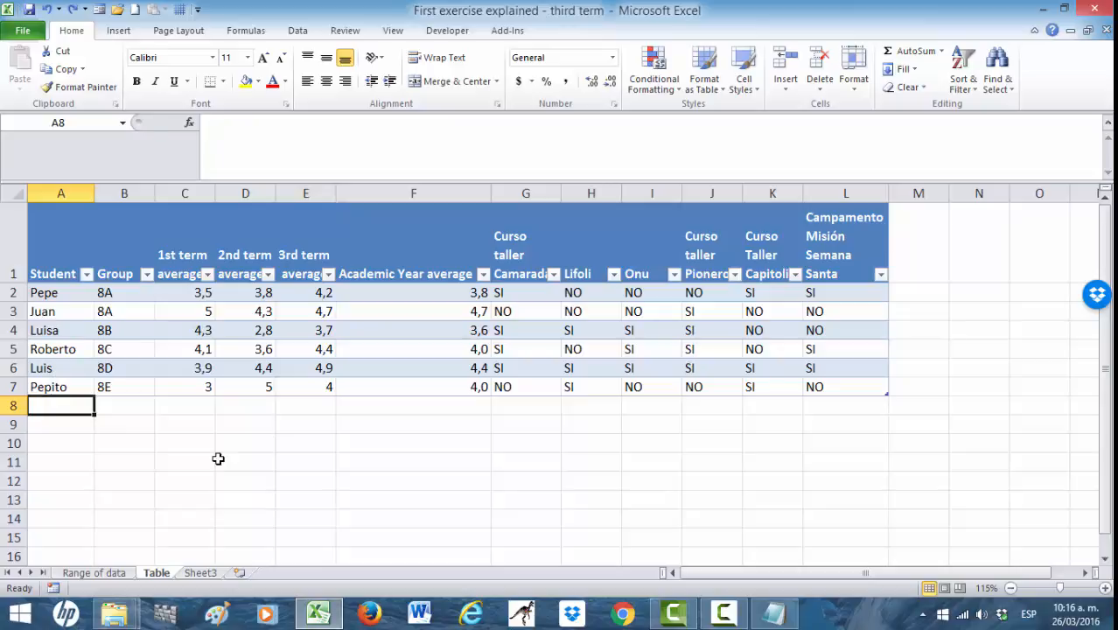
pyautogui.write('Santiago')
pyautogui.press('Tab')
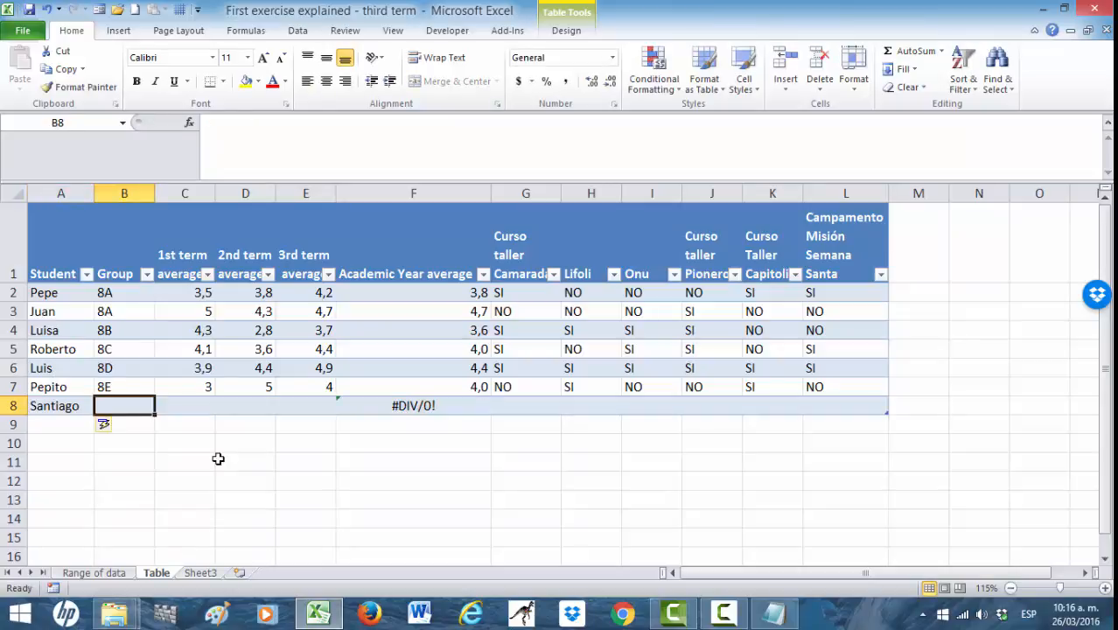
pyautogui.click(408, 407)
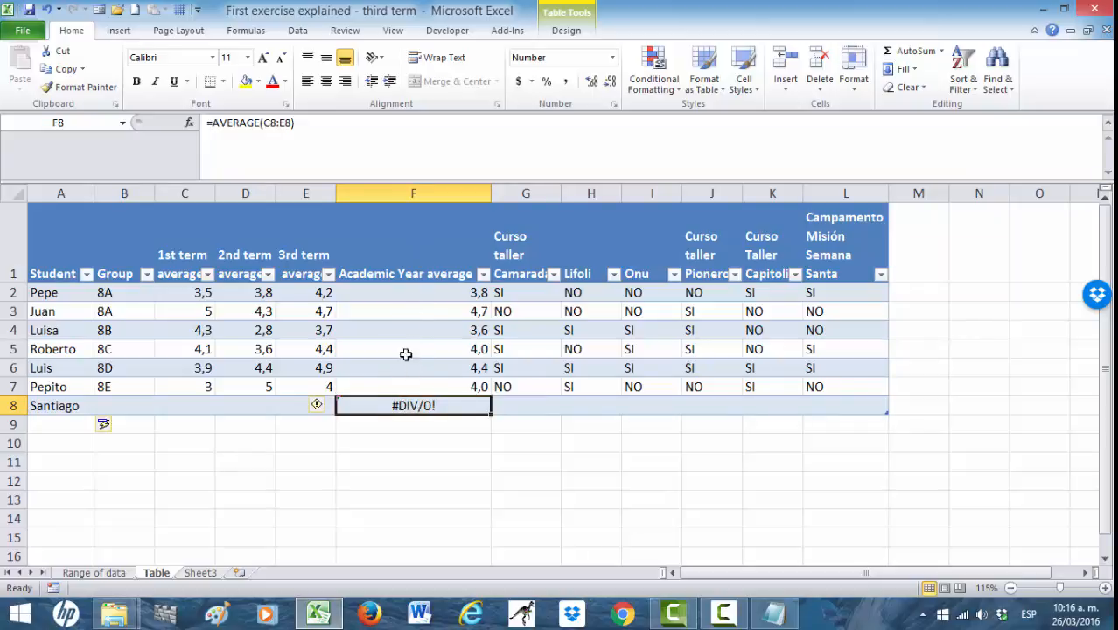
pyautogui.click(132, 407)
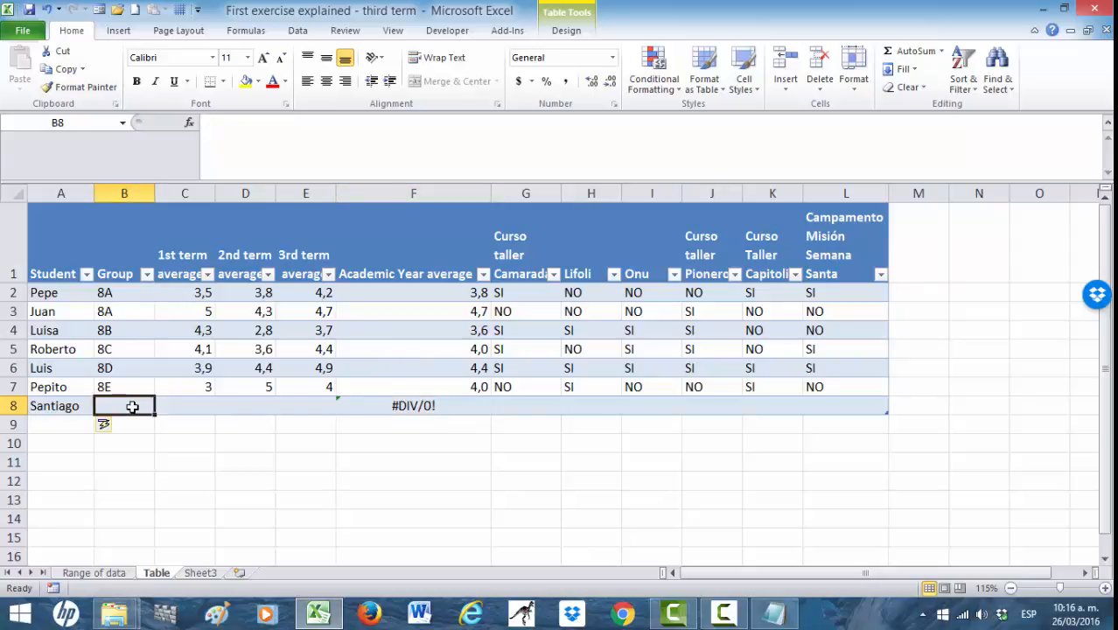
pyautogui.write('8a')
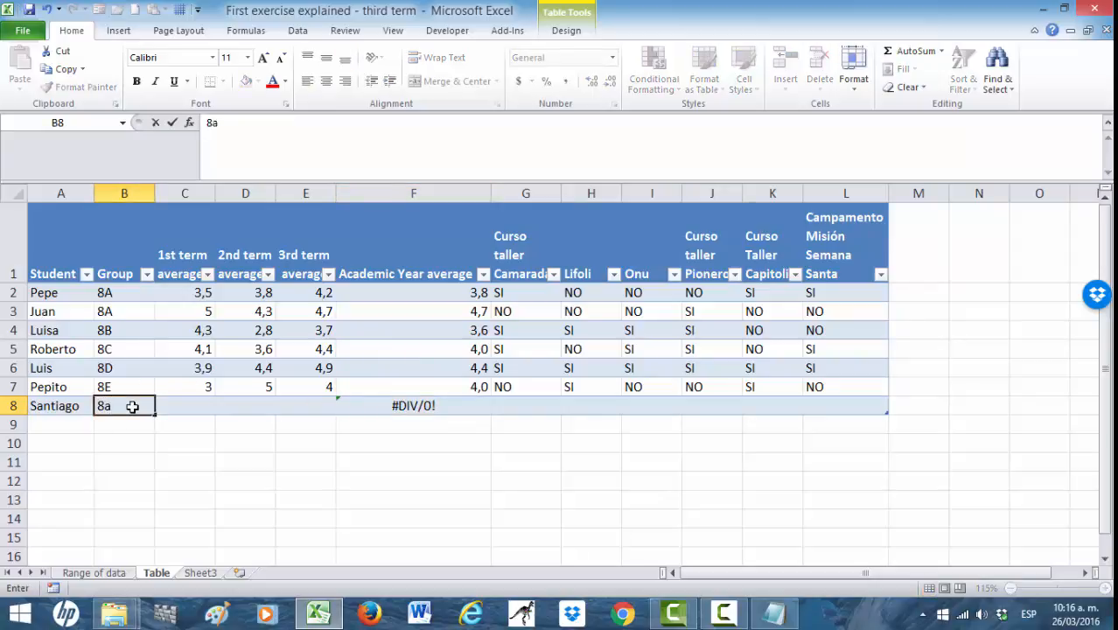
pyautogui.press('Tab')
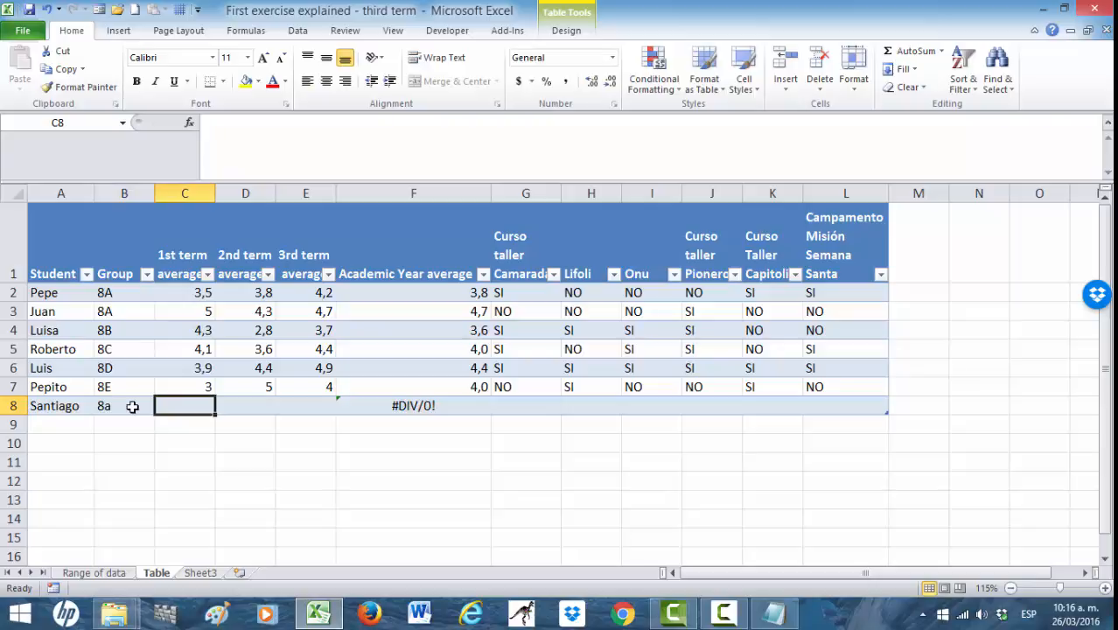
pyautogui.write('2')
pyautogui.press('Tab')
pyautogui.write('3')
pyautogui.press('Tab')
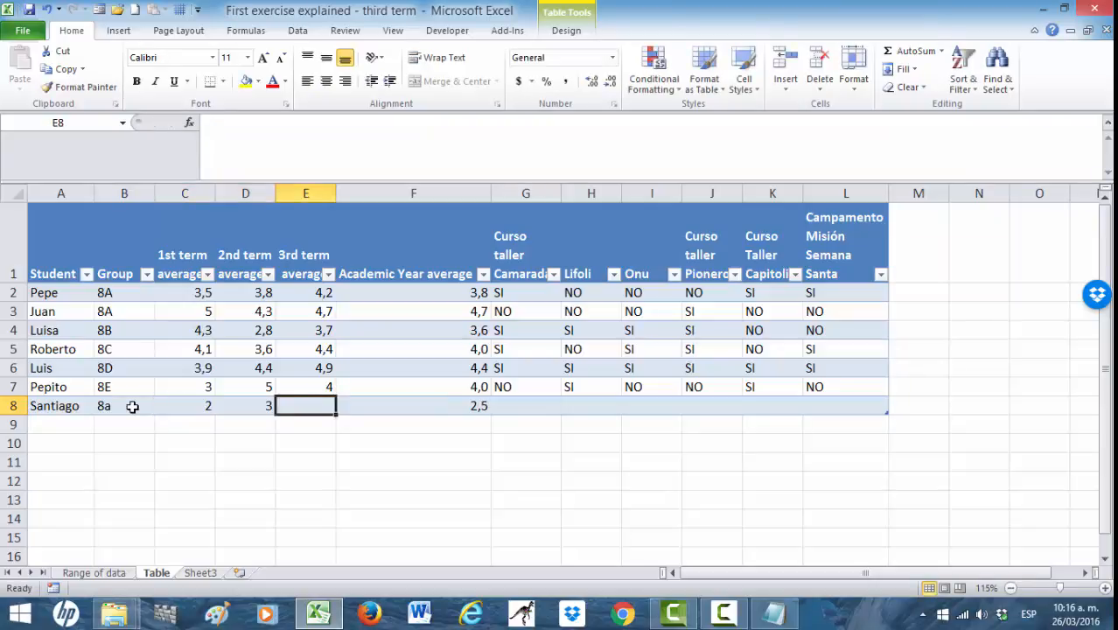
pyautogui.write('4')
pyautogui.press('Tab')
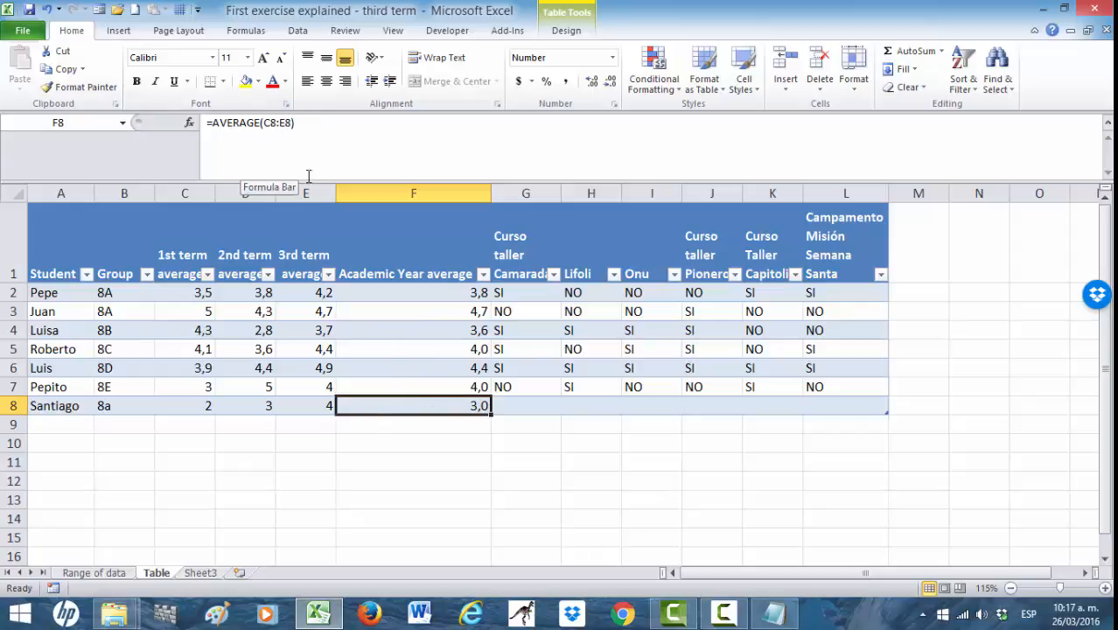
# - Fill G8:L8 with SI, NO, SI, NO, SI, NO for the new student
pyautogui.click(524, 405)
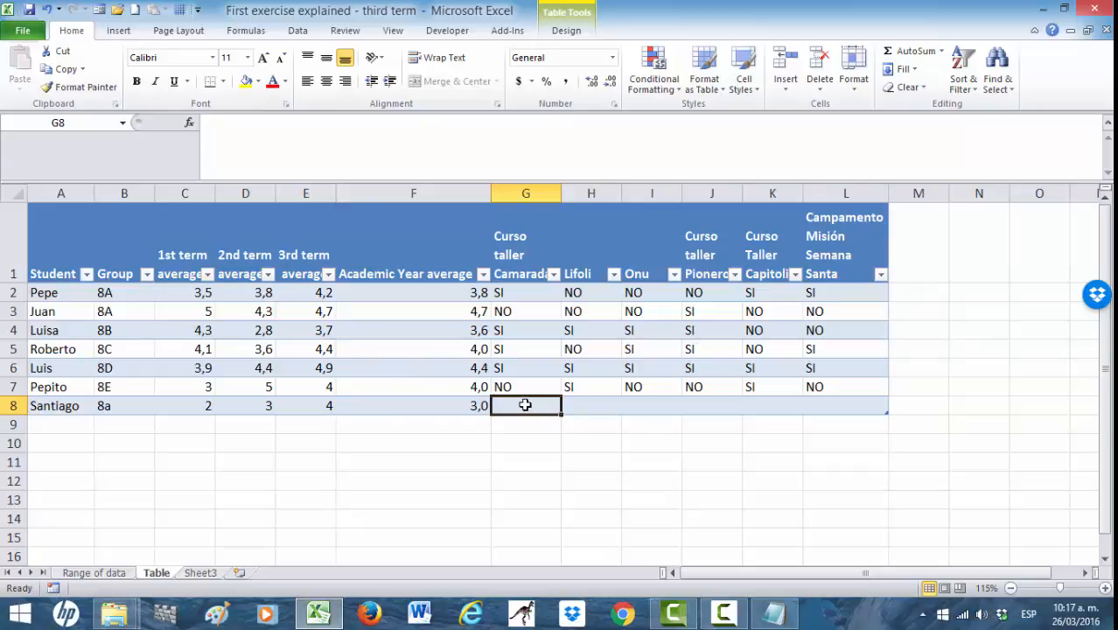
pyautogui.write('SI')
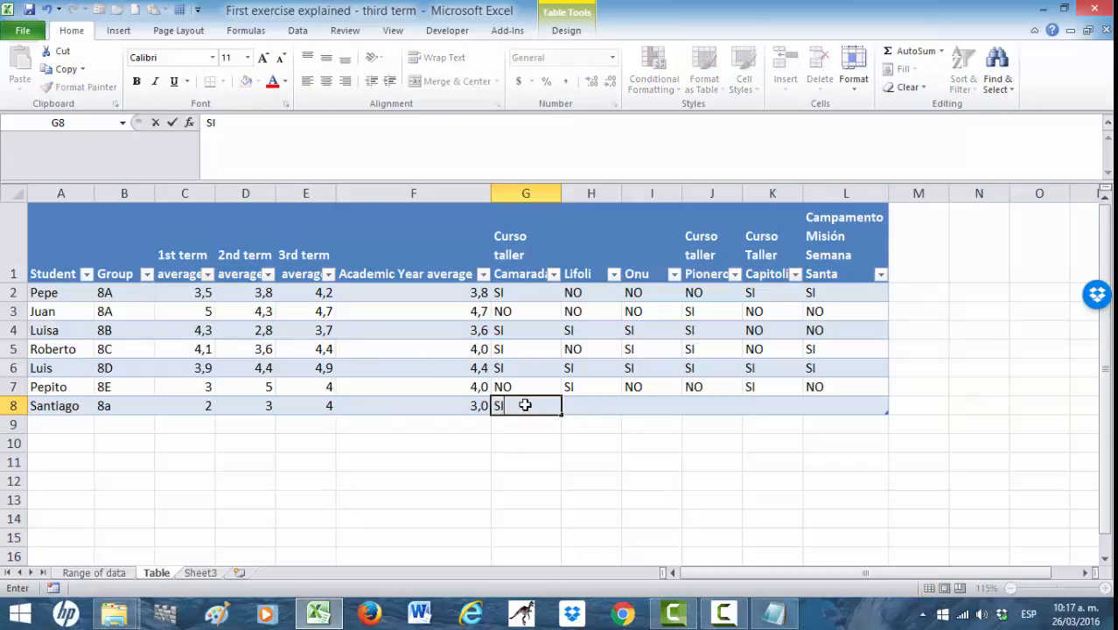
pyautogui.press('Tab')
pyautogui.press('capslock')
pyautogui.write('NO')
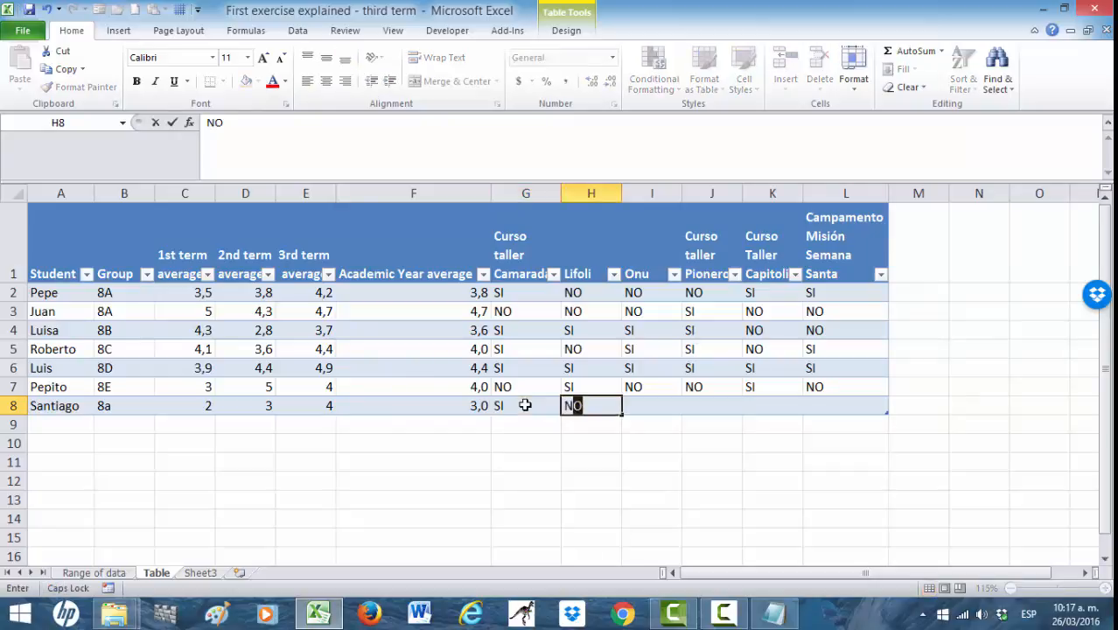
pyautogui.press('Tab')
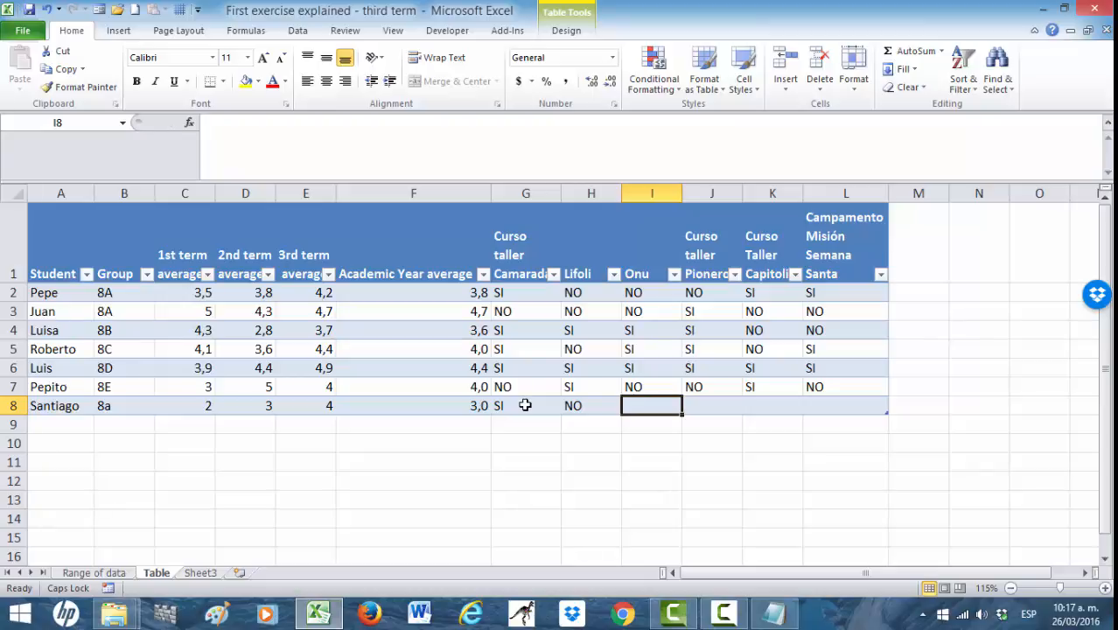
pyautogui.write('SI')
pyautogui.press('Tab')
pyautogui.write('NO')
pyautogui.press('Tab')
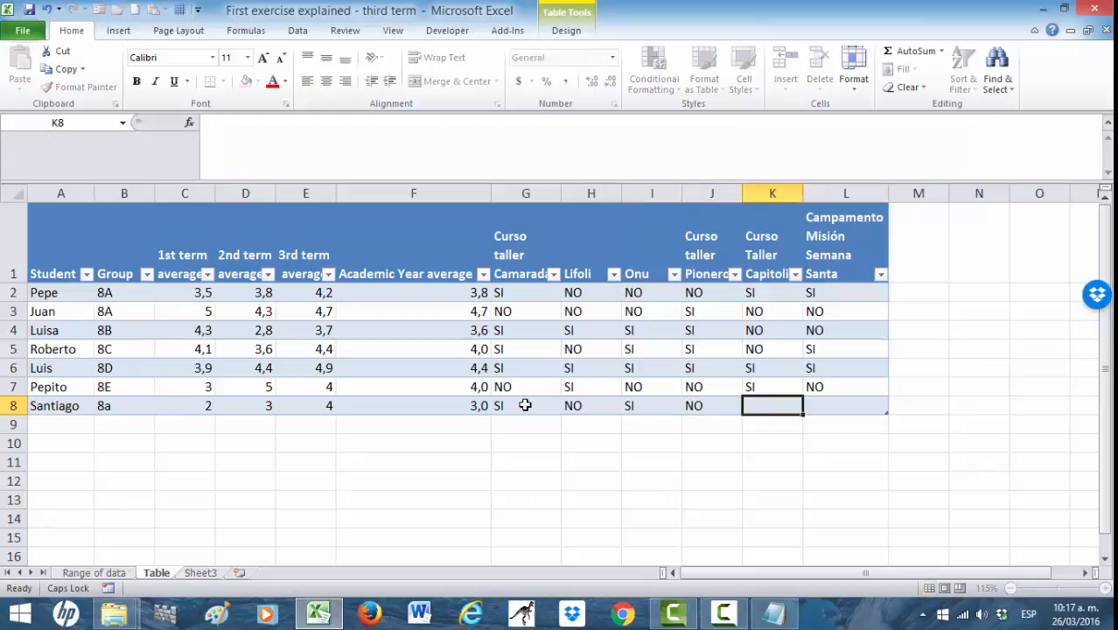
pyautogui.write('SI')
pyautogui.press('Tab')
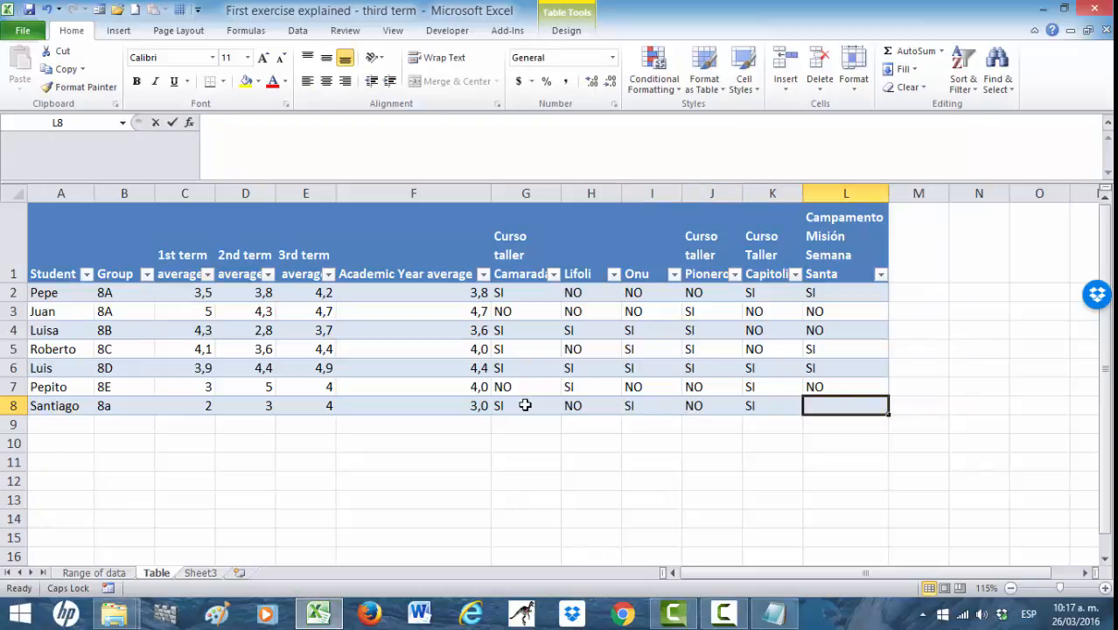
pyautogui.write('NO')
pyautogui.press('Tab')
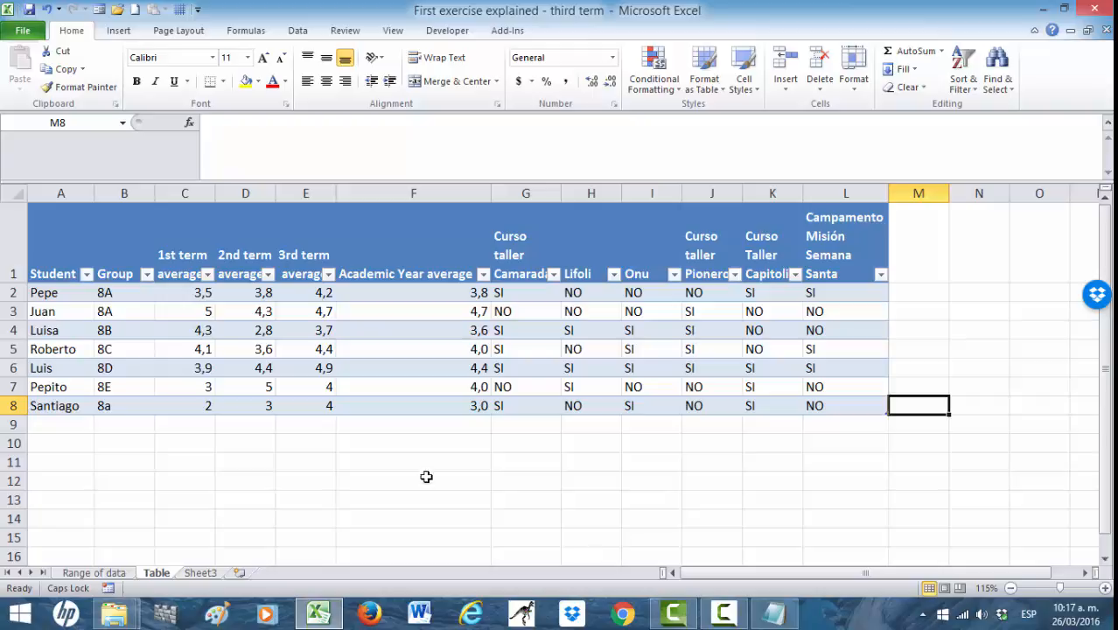
# - Stretch the table to extra rows and a Column1, then shrink it back to A1:L8
pyautogui.click(1011, 353)
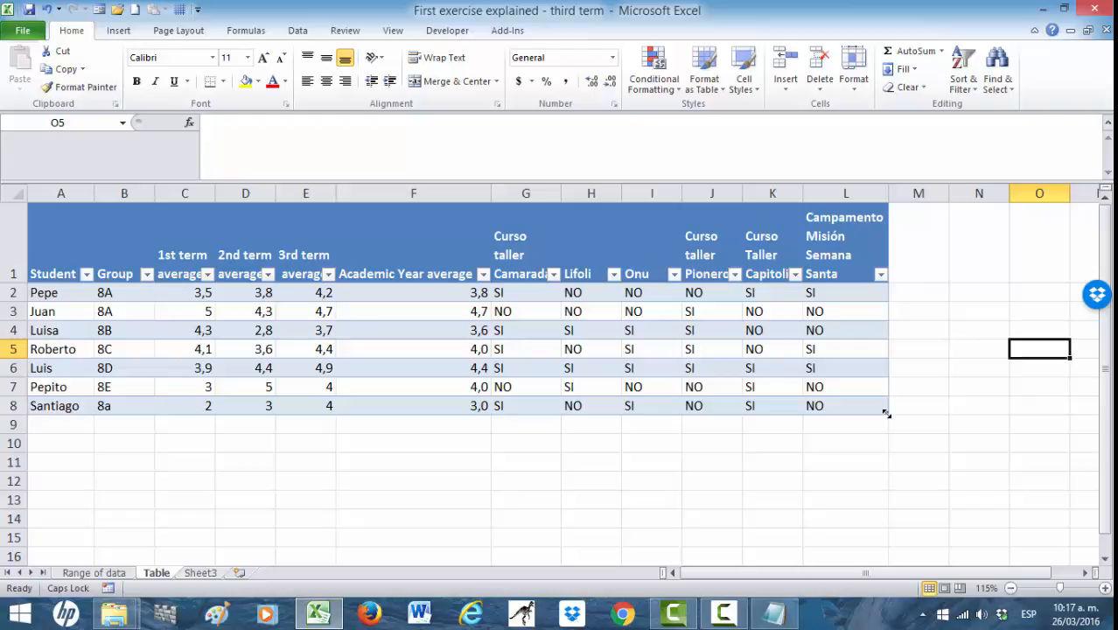
pyautogui.moveTo(886, 414); pyautogui.dragTo(885, 467)
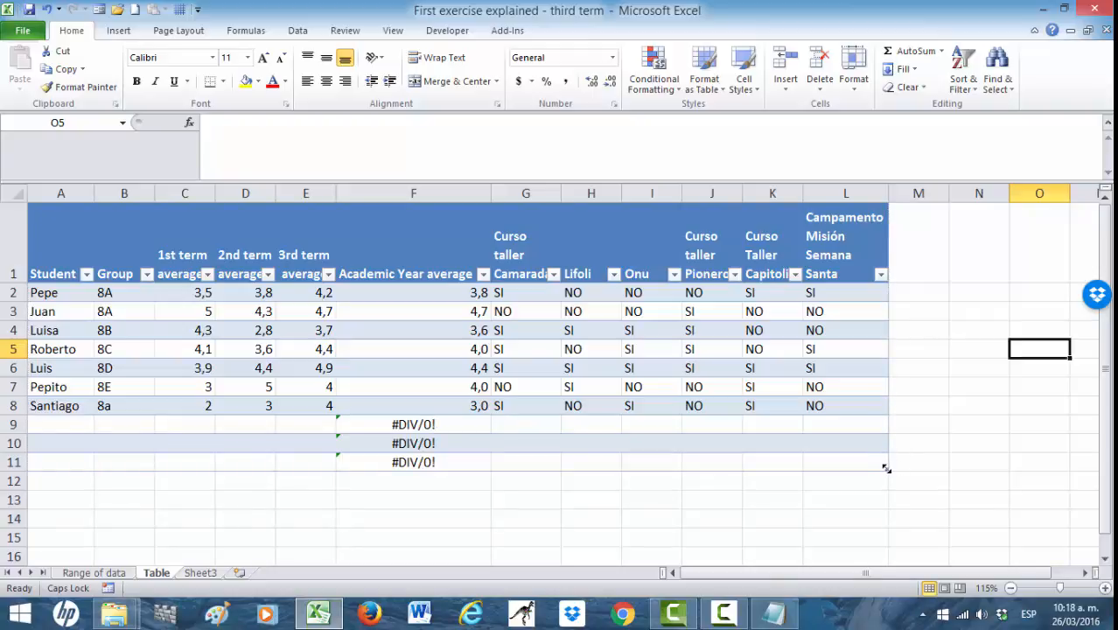
pyautogui.moveTo(885, 468); pyautogui.dragTo(974, 471)
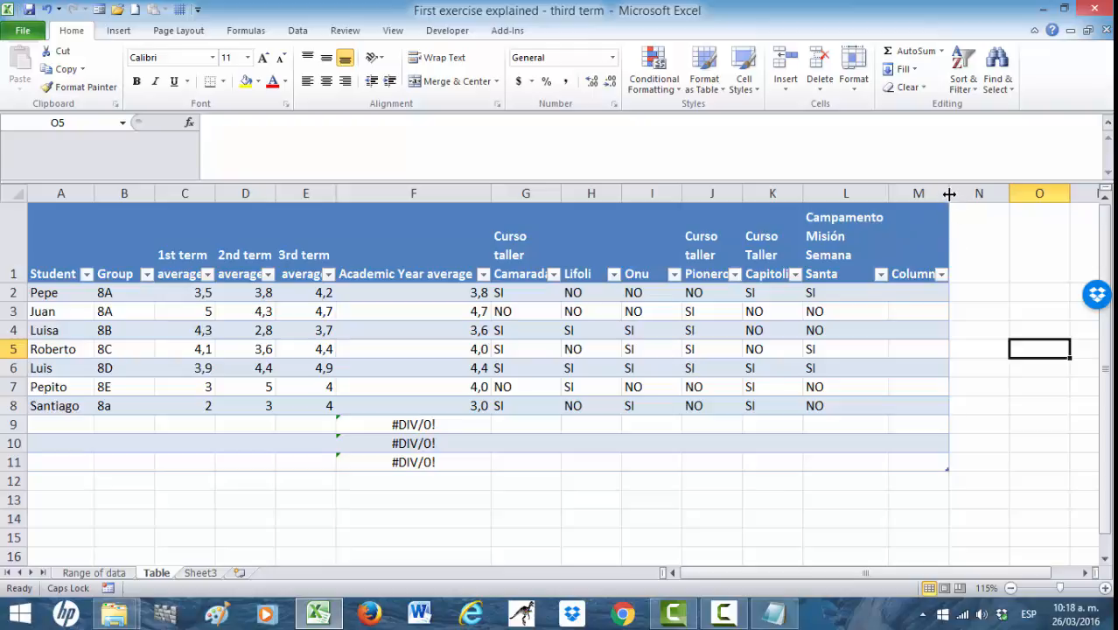
pyautogui.moveTo(949, 192); pyautogui.dragTo(969, 193)
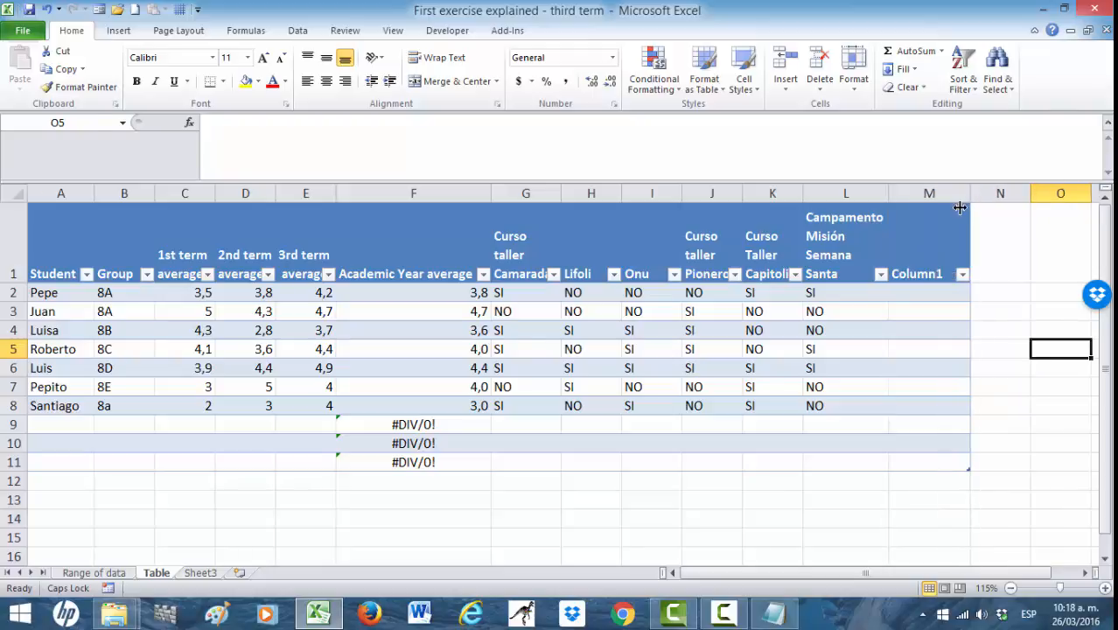
pyautogui.click(923, 263)
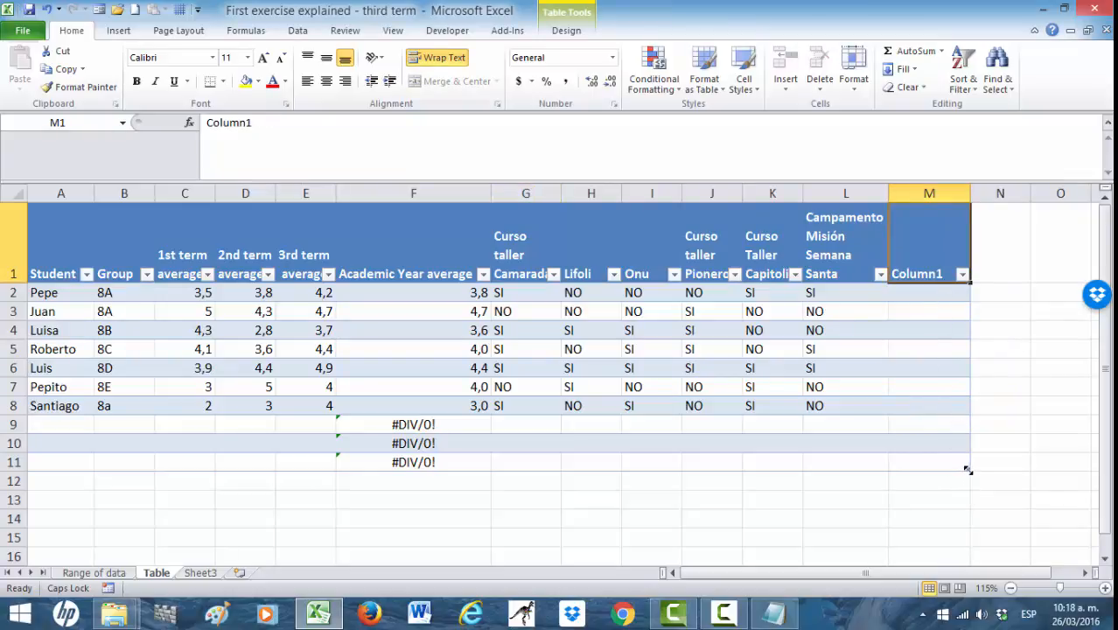
pyautogui.moveTo(967, 469); pyautogui.dragTo(908, 458)
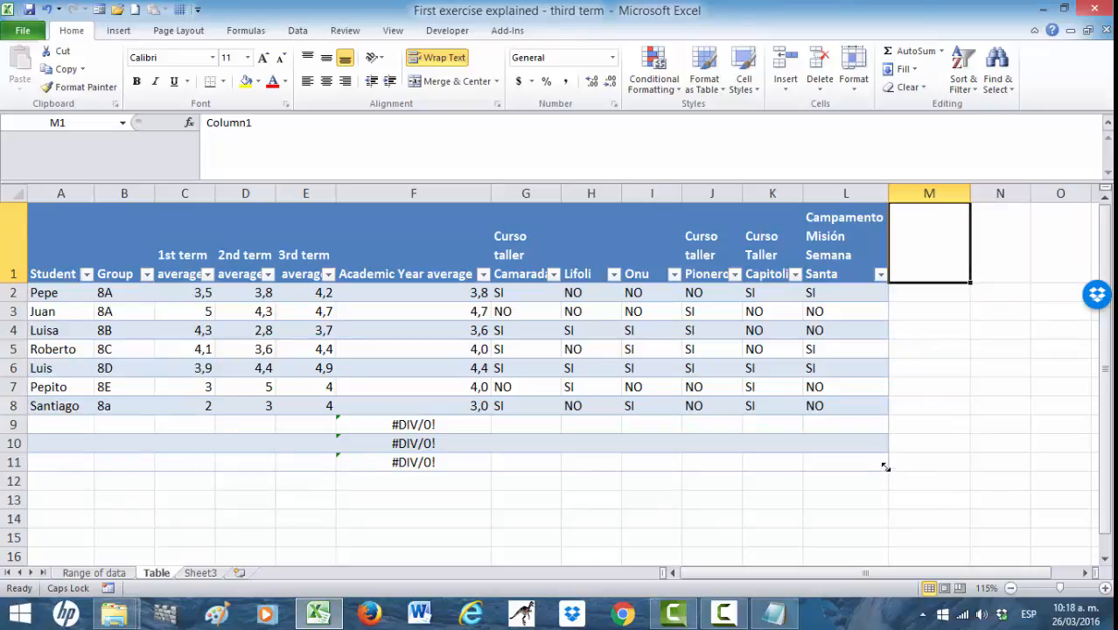
pyautogui.moveTo(885, 466); pyautogui.dragTo(882, 418)
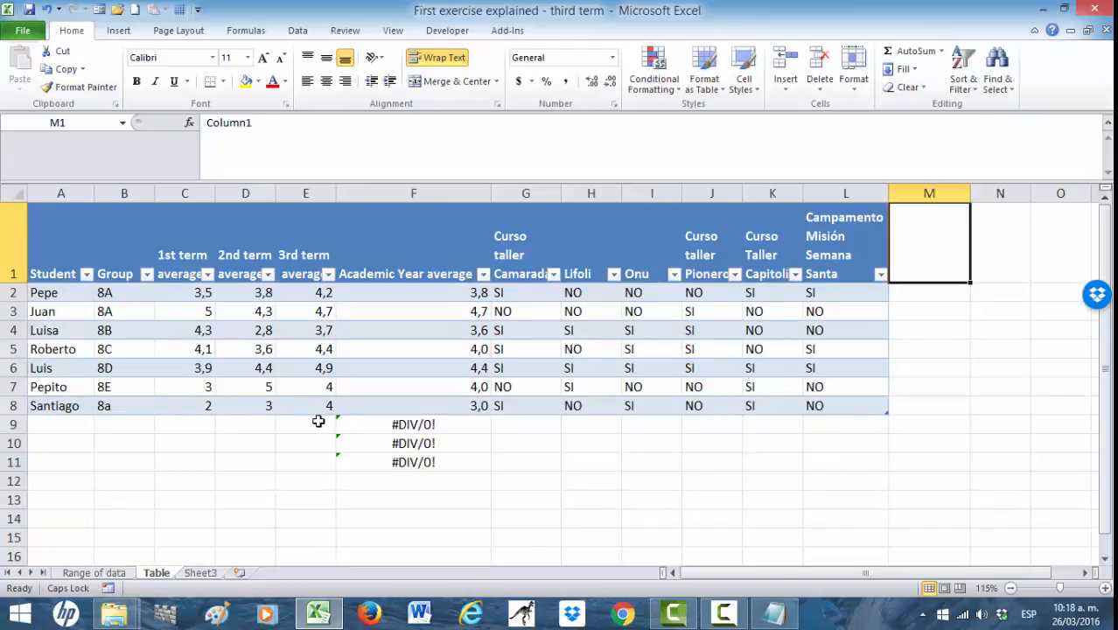
# - Delete the leftover #DIV/0! cells below the table and go to Range of data
pyautogui.moveTo(319, 421); pyautogui.dragTo(462, 467)
pyautogui.press('Delete')
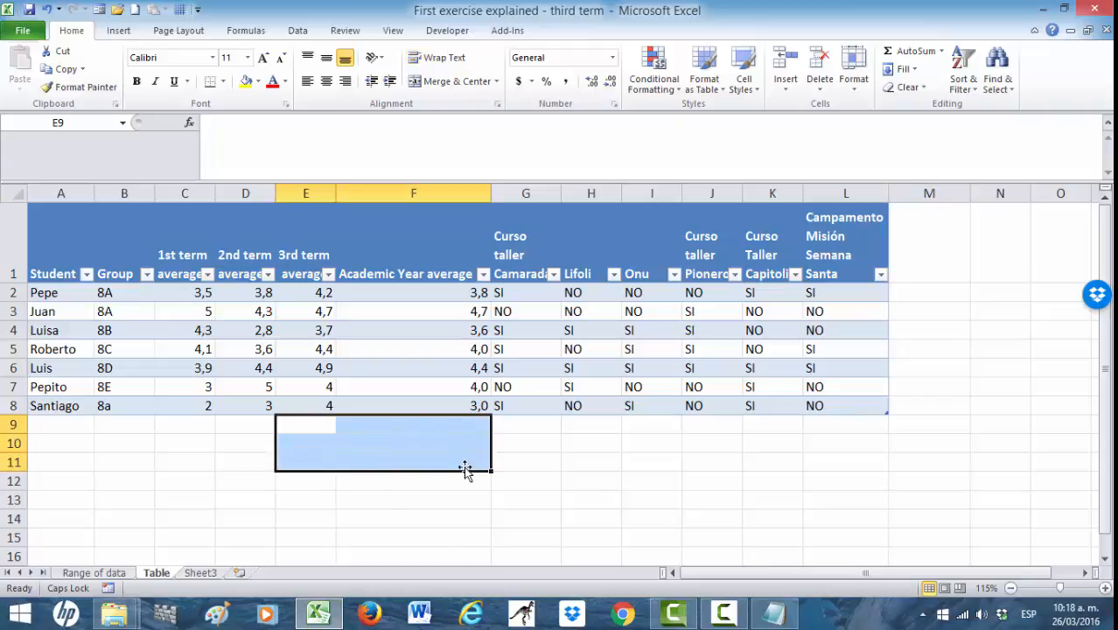
pyautogui.click(609, 500)
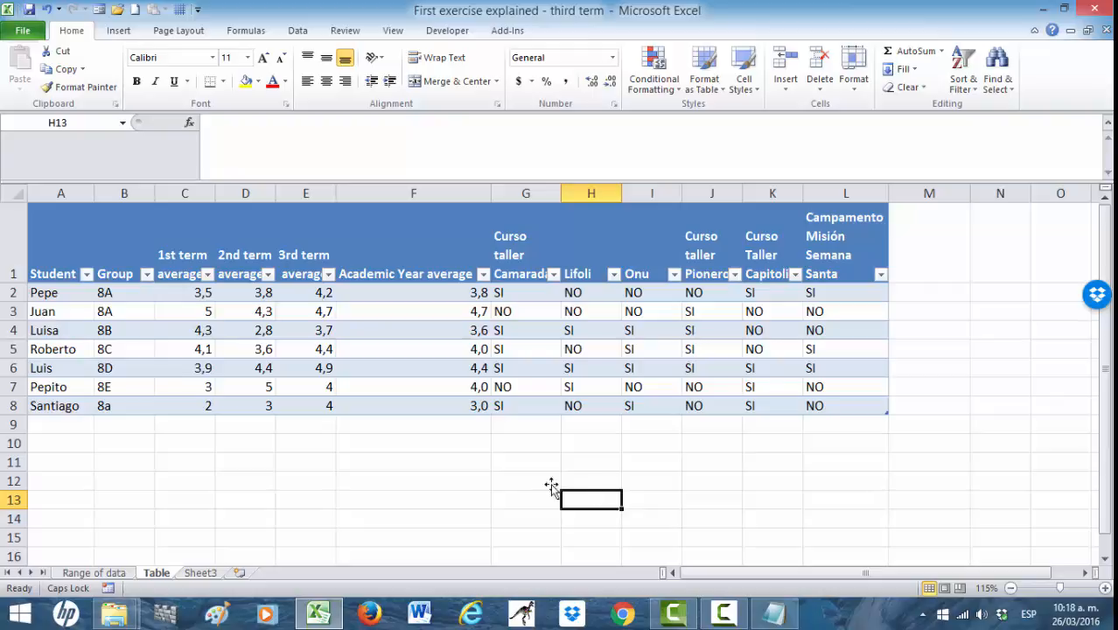
pyautogui.click(110, 574)
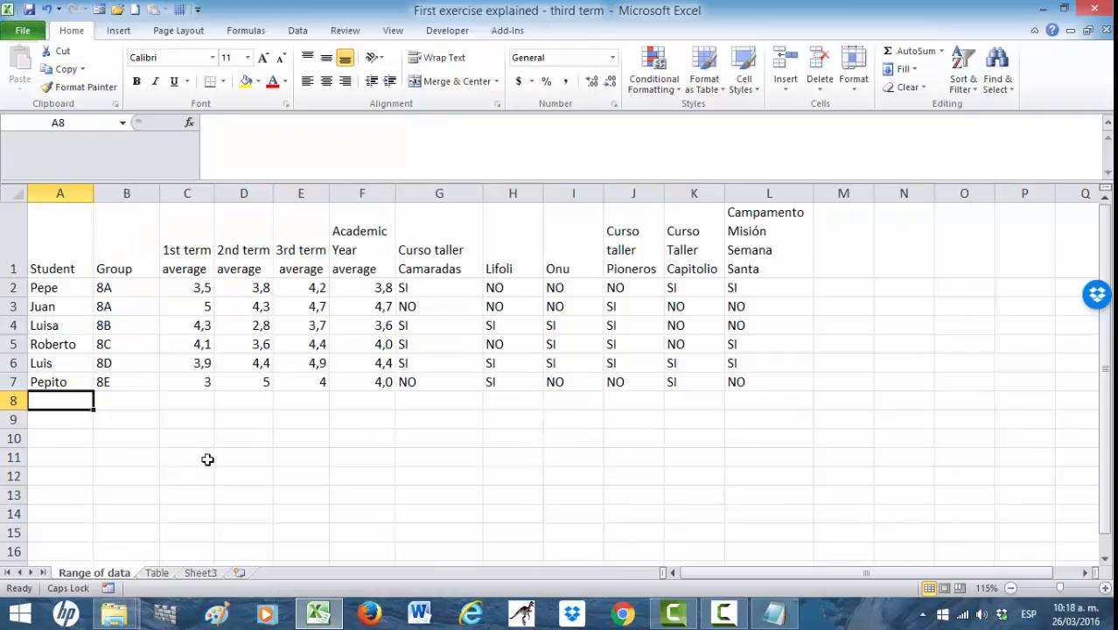
# - Enter a duplicate student in row 8 with group 8E and term grades 3, 5 and 4
pyautogui.write('pCP')
pyautogui.press('BackSpace')
pyautogui.press('BackSpace')
pyautogui.press('BackSpace')
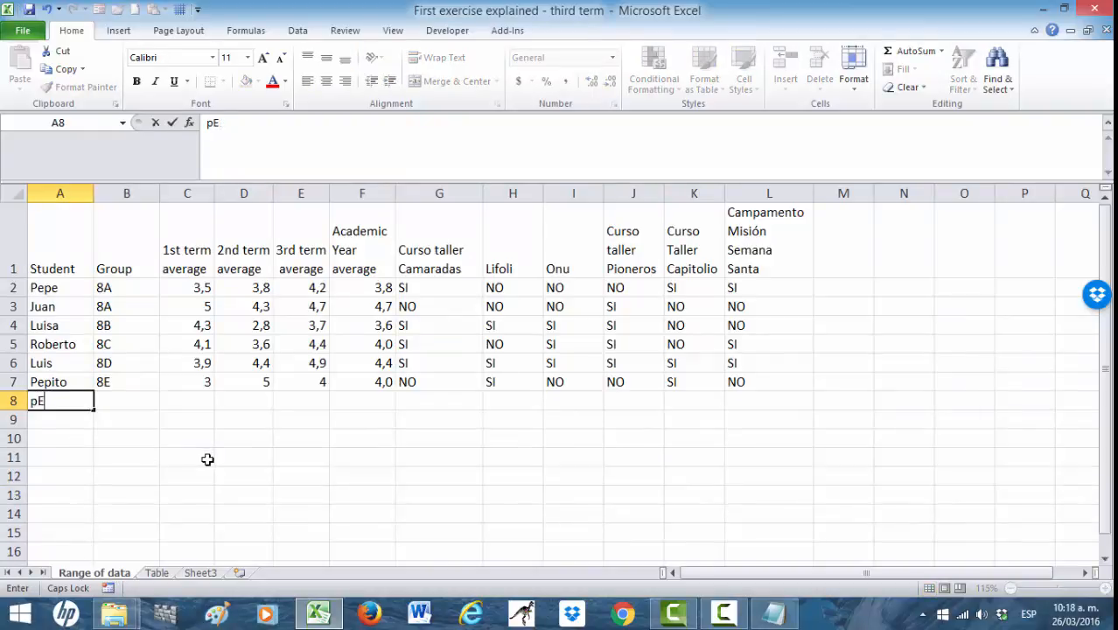
pyautogui.press('capslock')
pyautogui.write('Pepito')
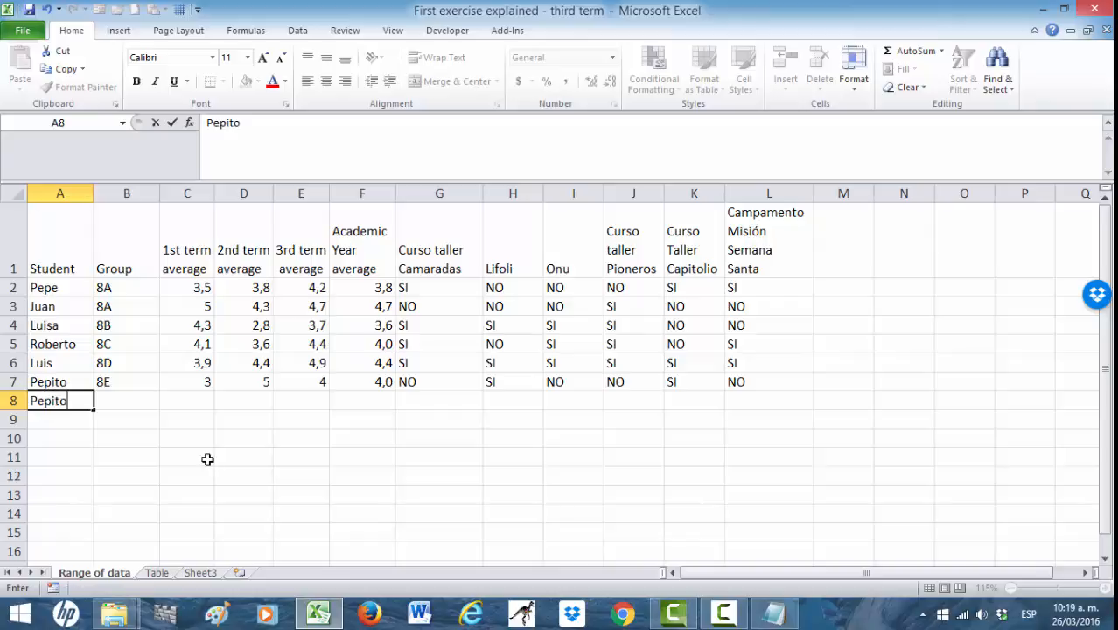
pyautogui.press('Tab')
pyautogui.write('8')
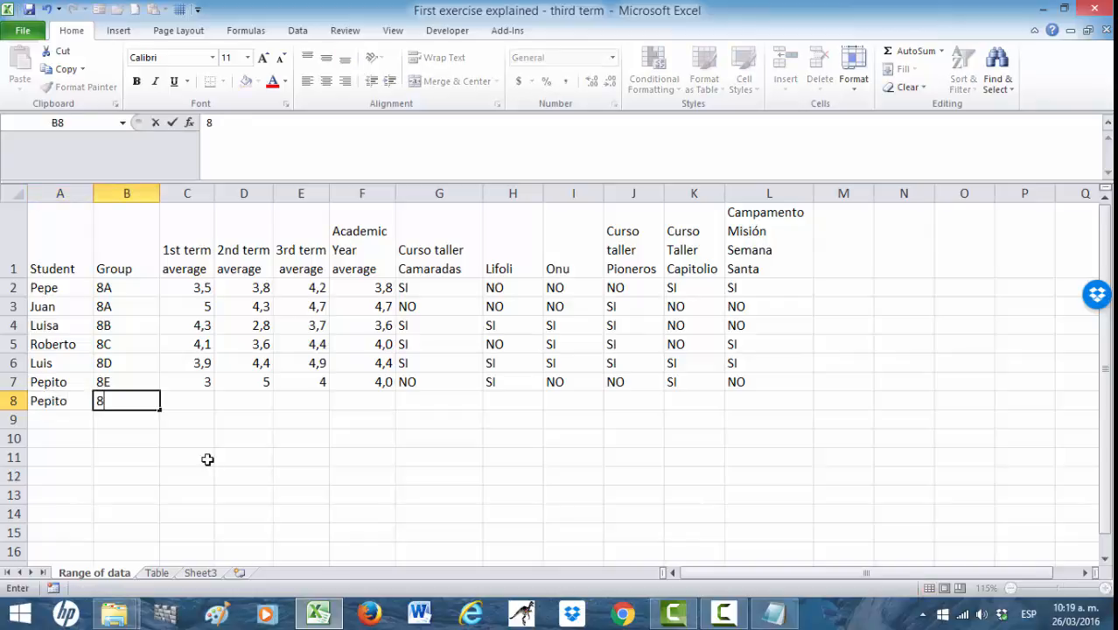
pyautogui.write('E')
pyautogui.press('Tab')
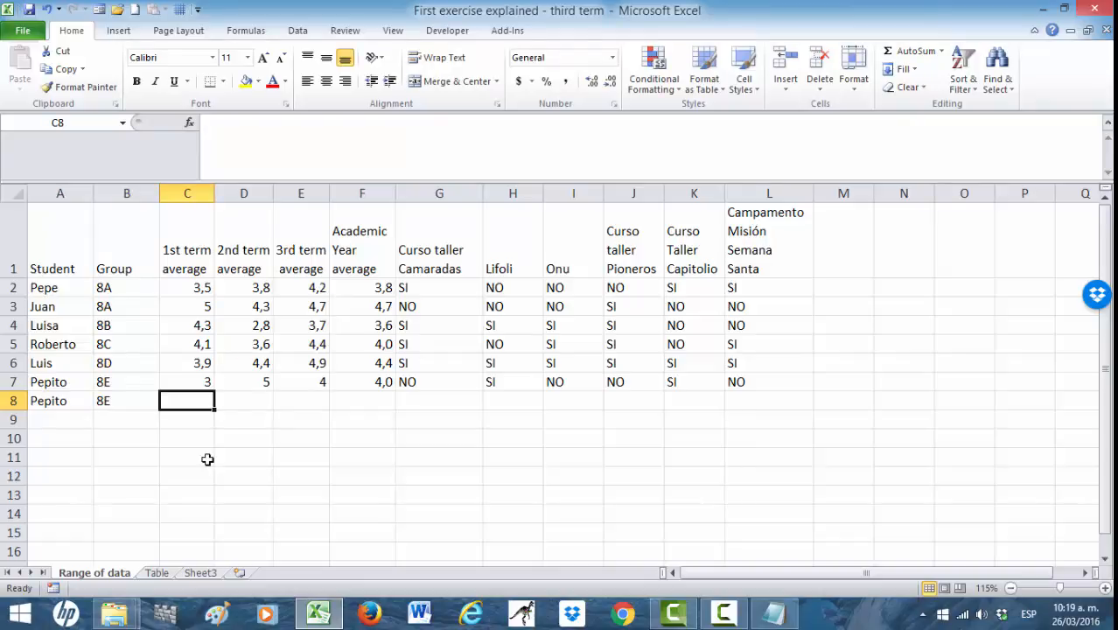
pyautogui.write('3')
pyautogui.press('Tab')
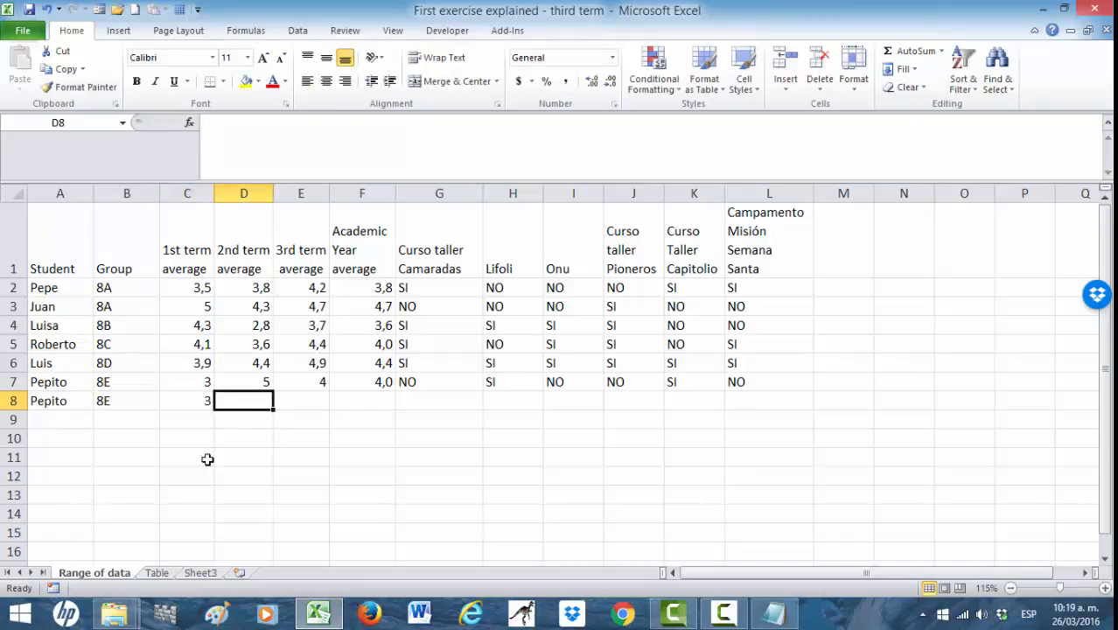
pyautogui.write('5')
pyautogui.press('Tab')
pyautogui.write('4')
pyautogui.press('Tab')
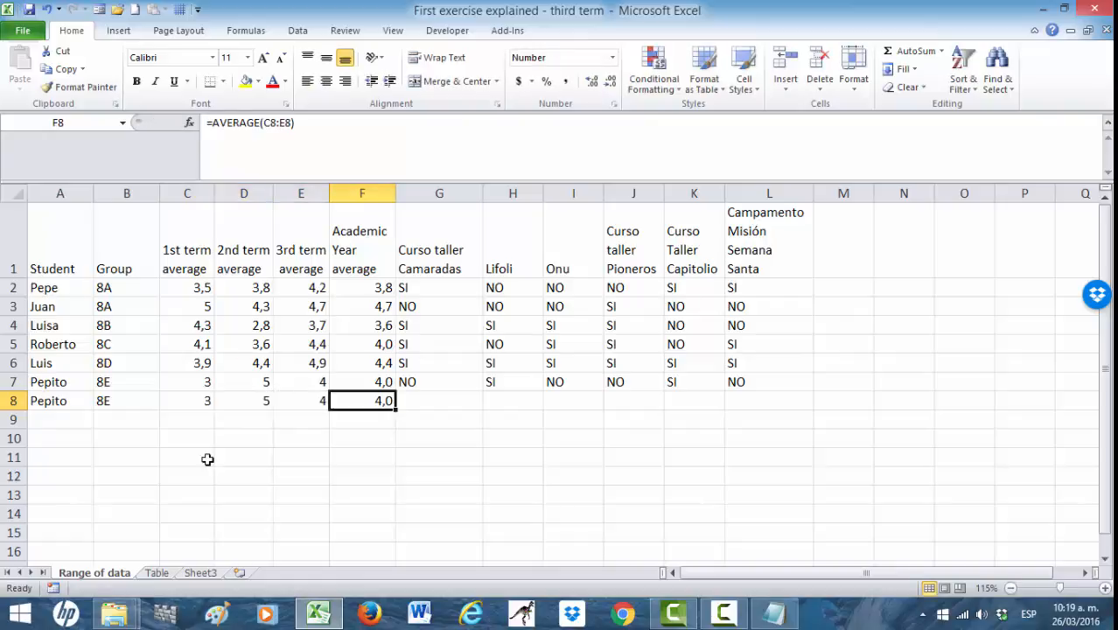
pyautogui.press('Tab')
# - Fill the row's workshop columns with NO, SI, NO, NO, SI, NO, then return to Table
pyautogui.write('NO')
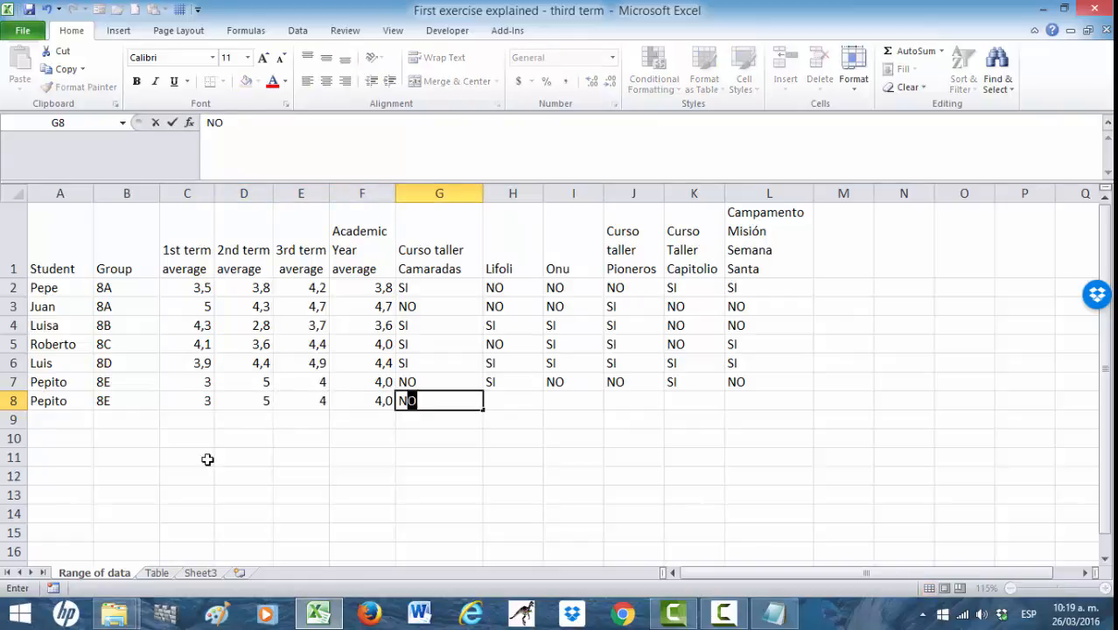
pyautogui.press('Tab')
pyautogui.write('SI')
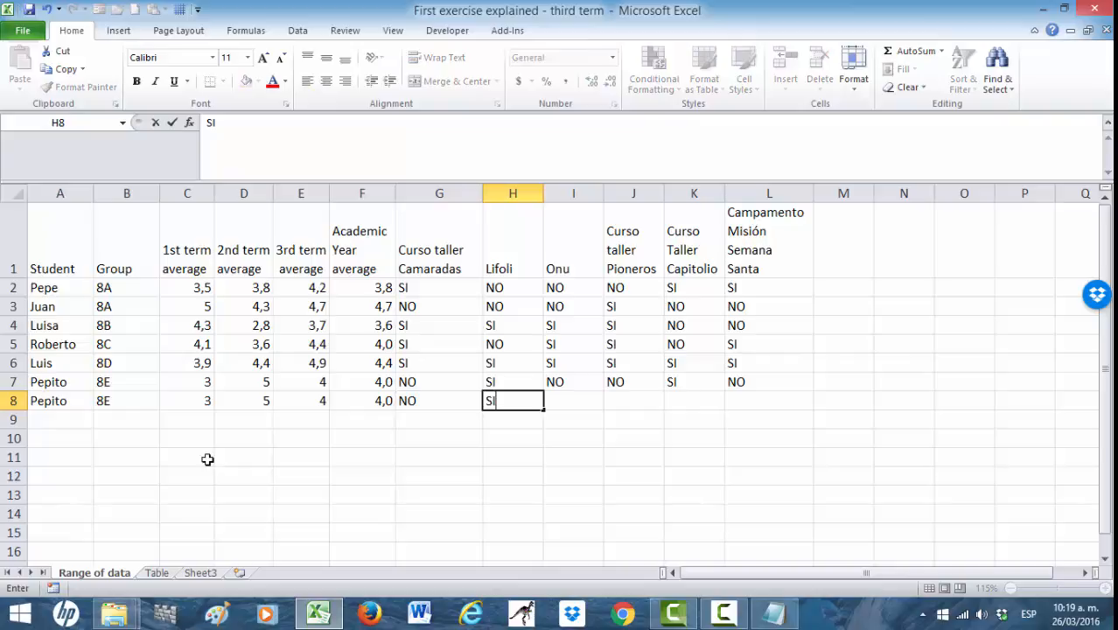
pyautogui.press('Tab')
pyautogui.write('NO')
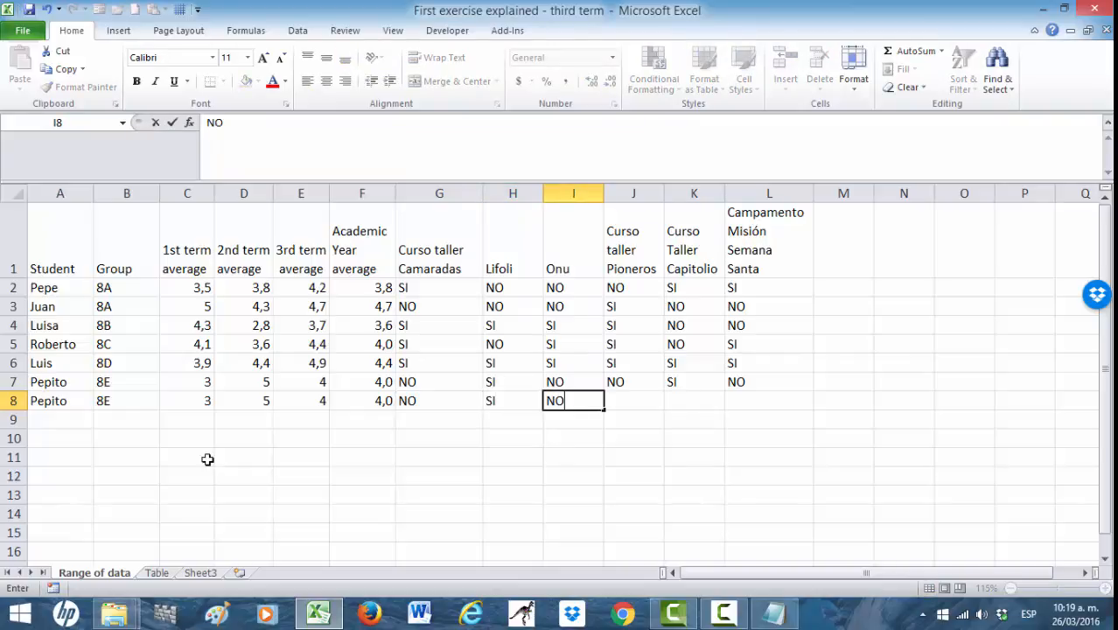
pyautogui.press('Tab')
pyautogui.write('NO')
pyautogui.press('Tab')
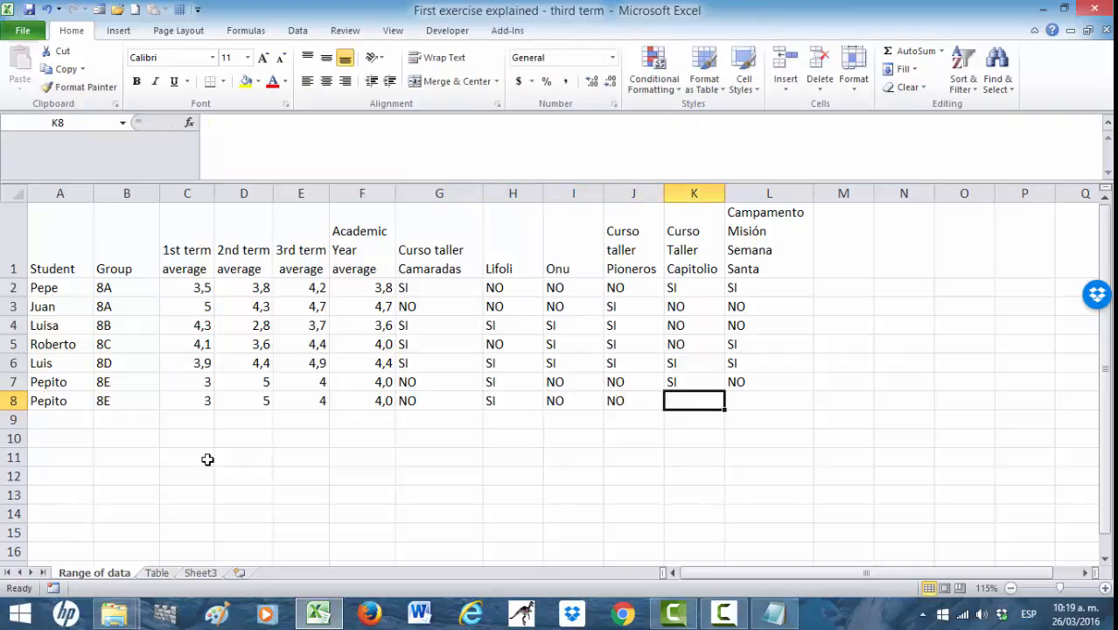
pyautogui.write('SI')
pyautogui.press('Tab')
pyautogui.write('NO')
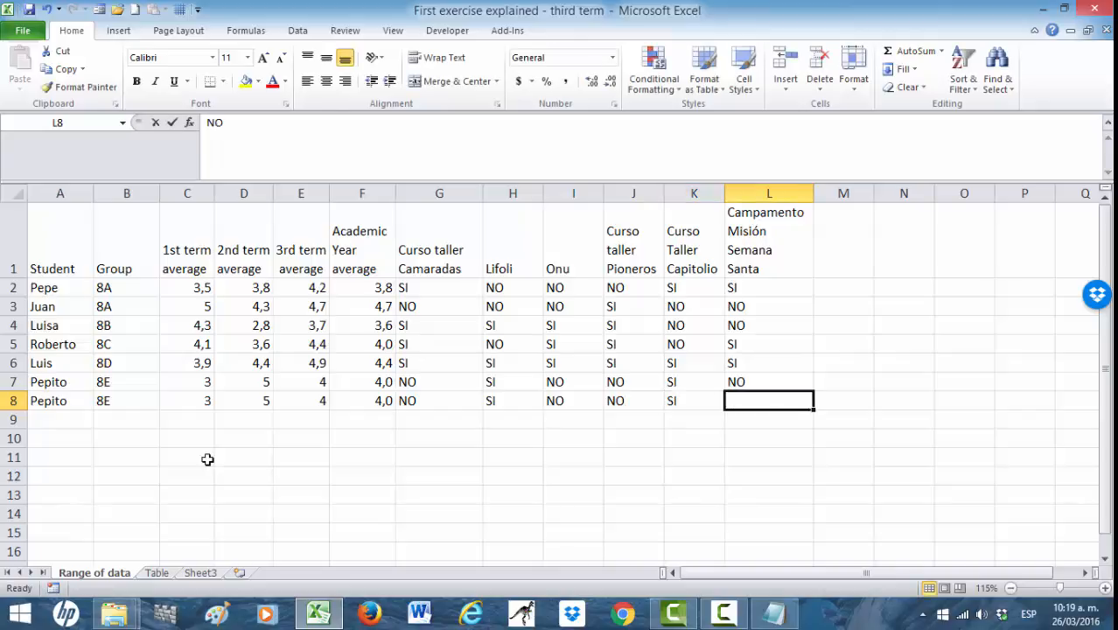
pyautogui.click(229, 497)
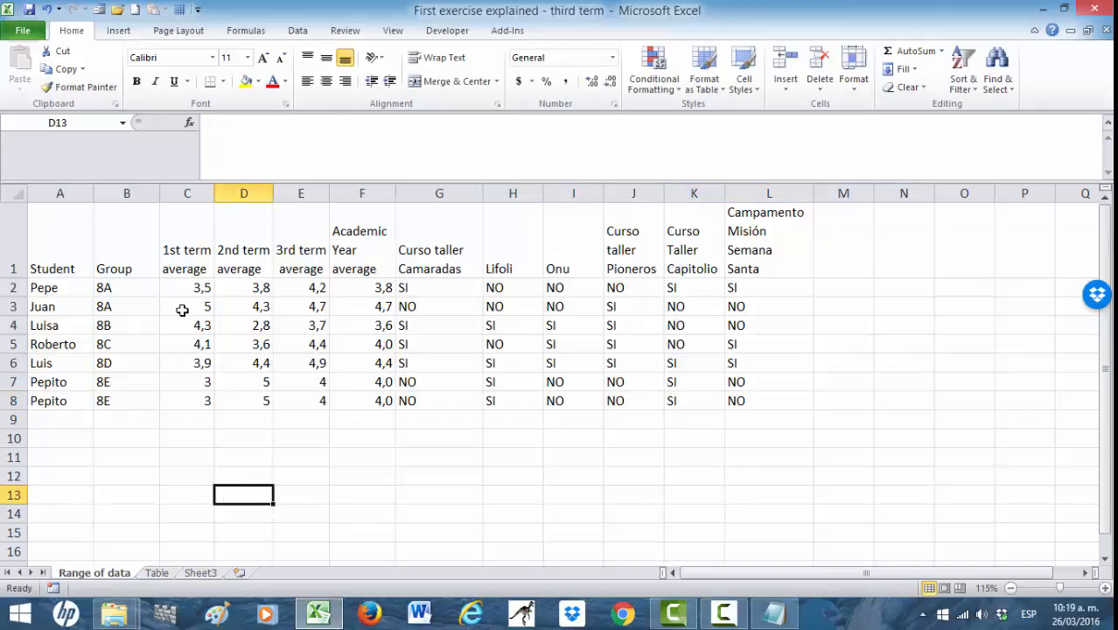
pyautogui.click(12, 400)
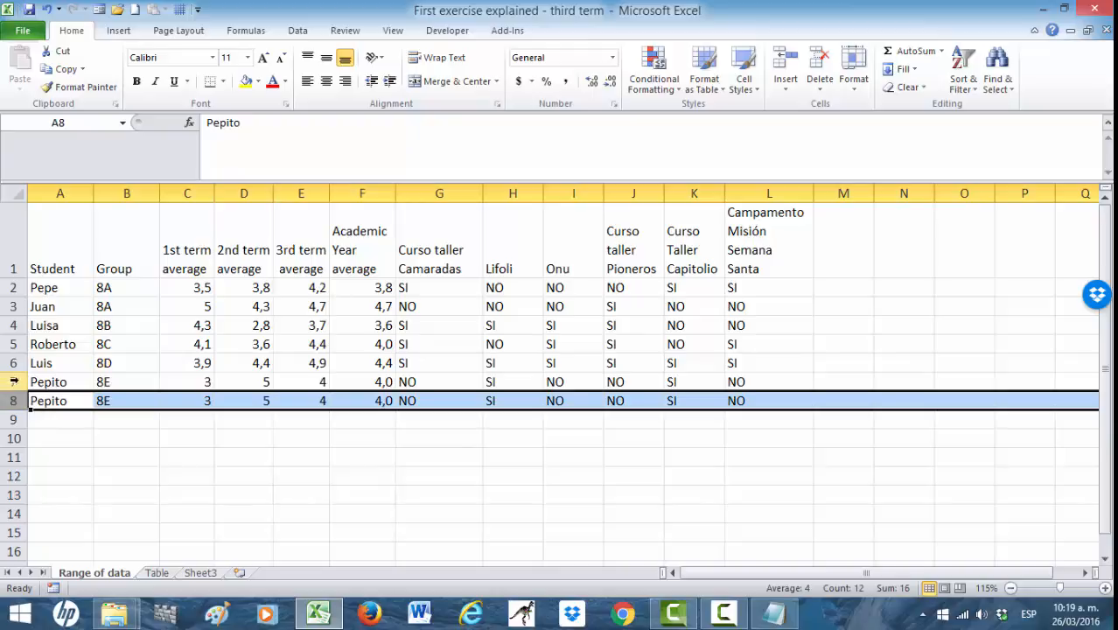
pyautogui.click(149, 460)
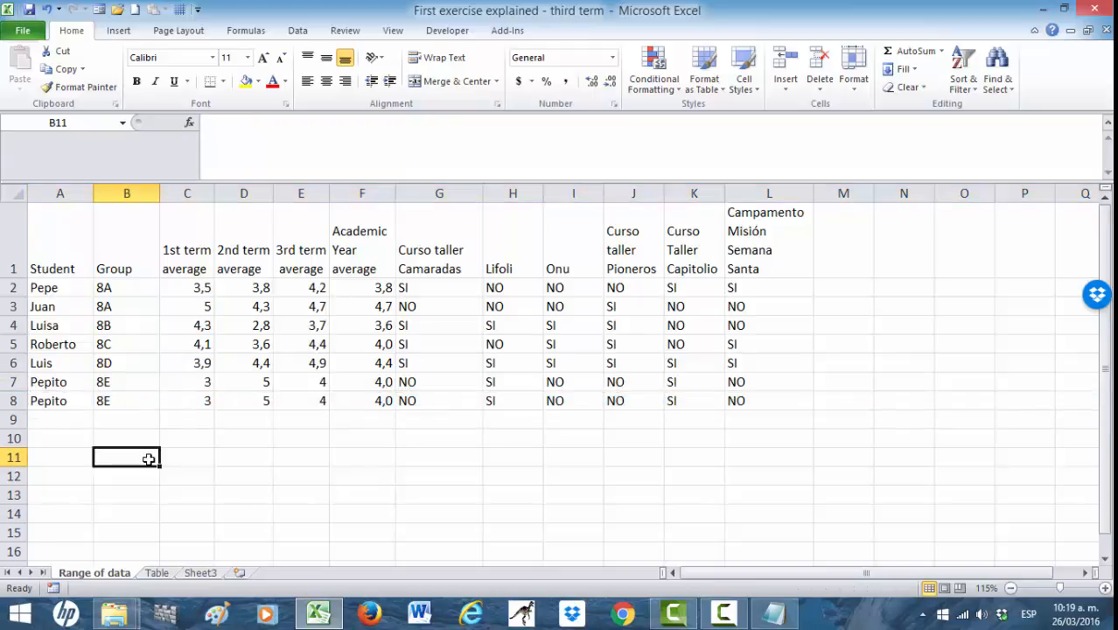
pyautogui.click(156, 573)
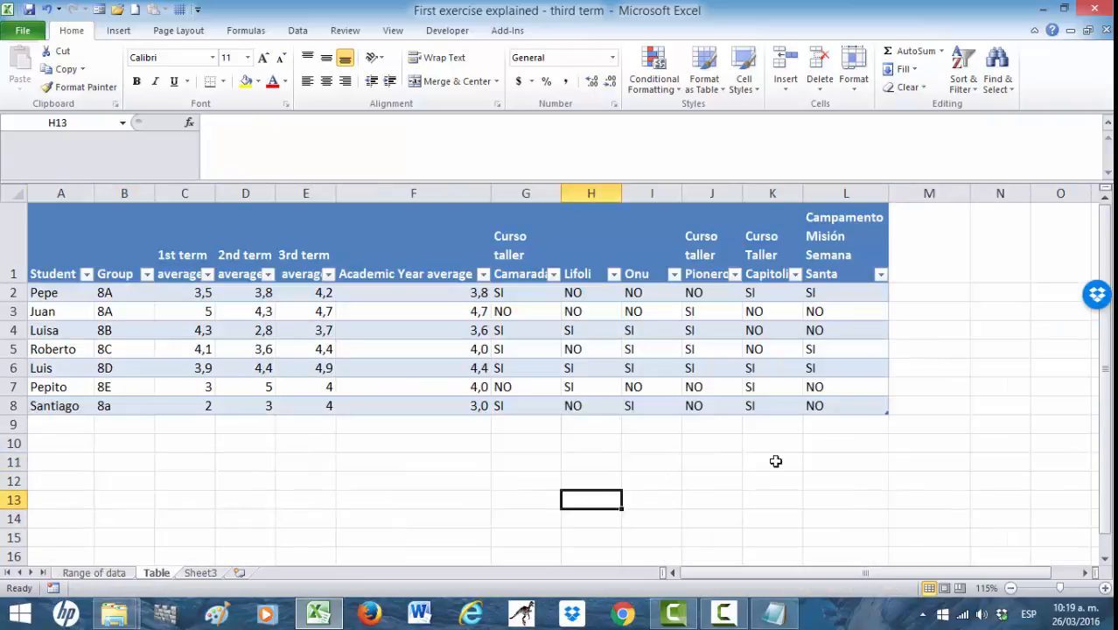
# - Extend the table to row 9 and enter Santiago, group 8a, term averages 2, 3 and 4
pyautogui.moveTo(887, 413); pyautogui.dragTo(887, 431)
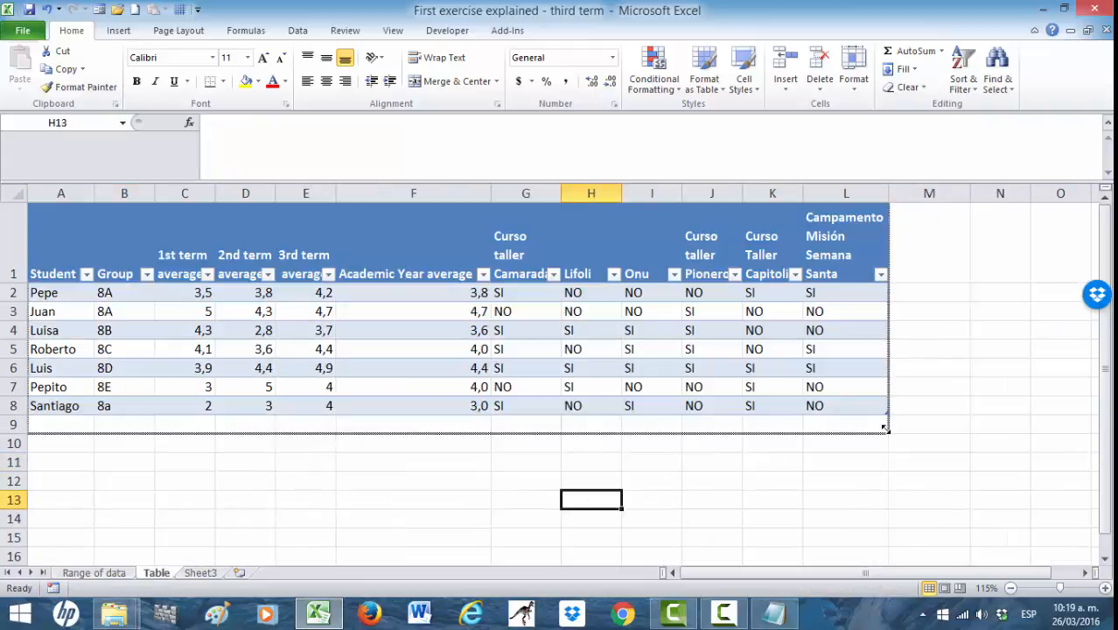
pyautogui.click(62, 424)
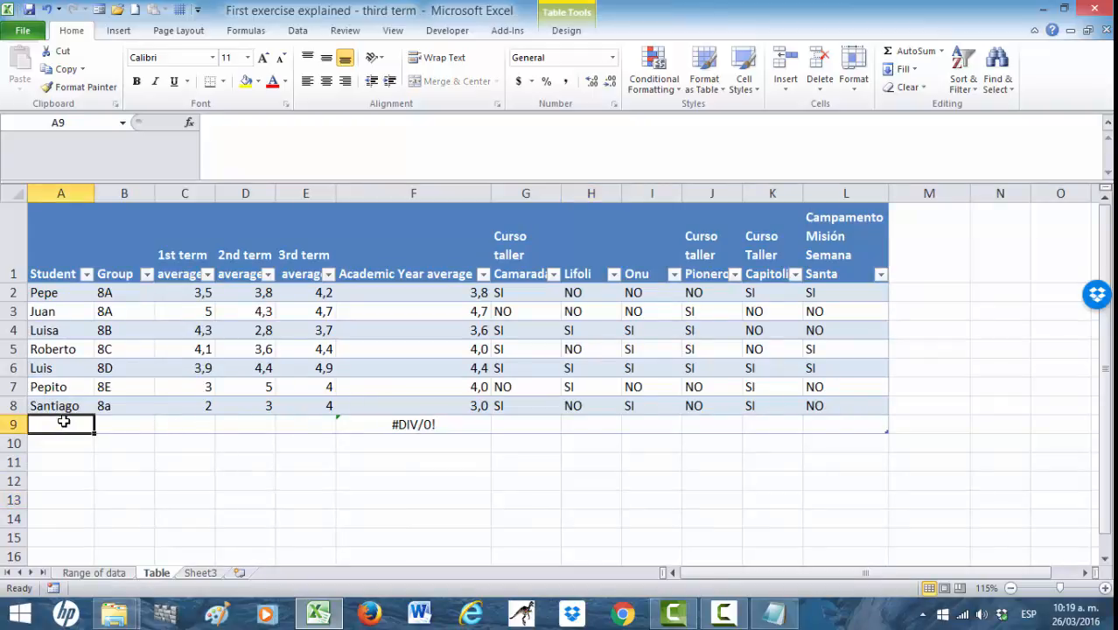
pyautogui.write('San')
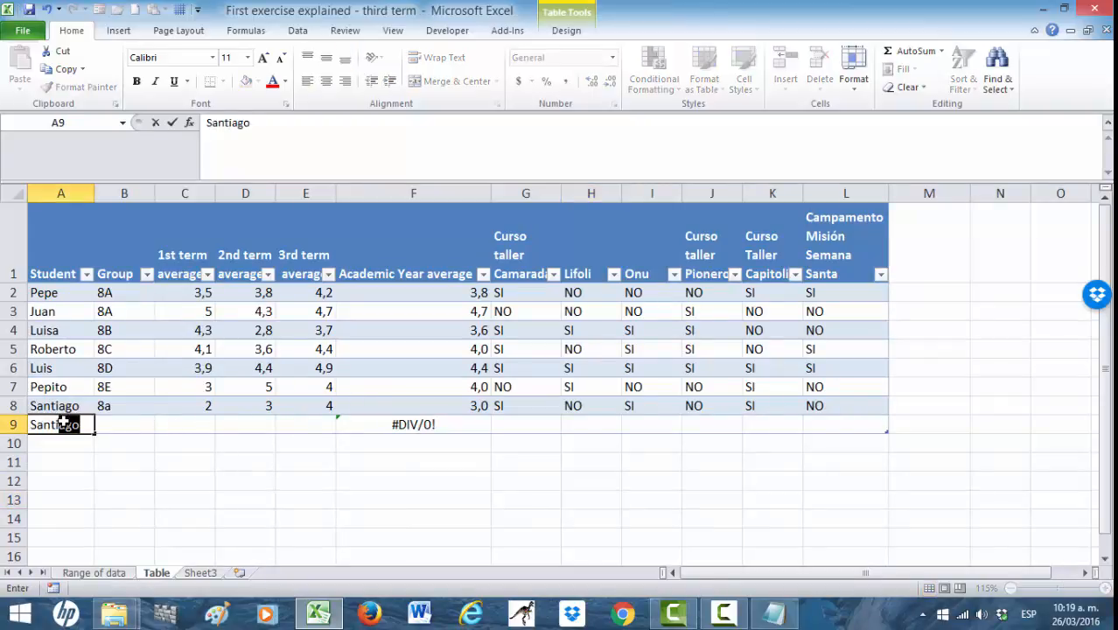
pyautogui.write('tiago')
pyautogui.press('Tab')
pyautogui.write('8a')
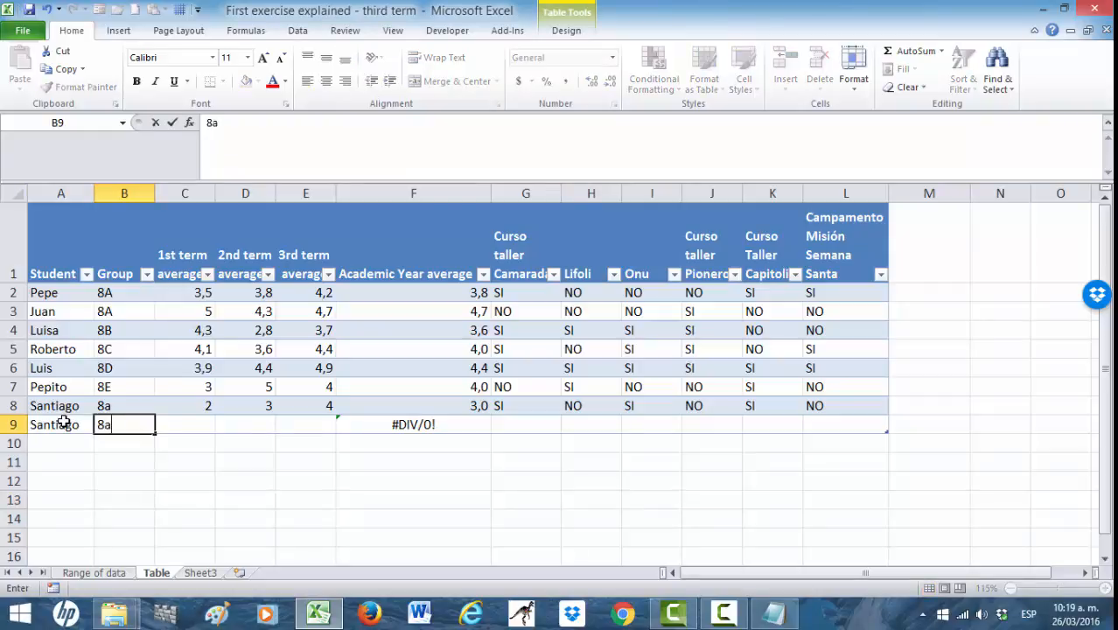
pyautogui.press('Tab')
pyautogui.write('2')
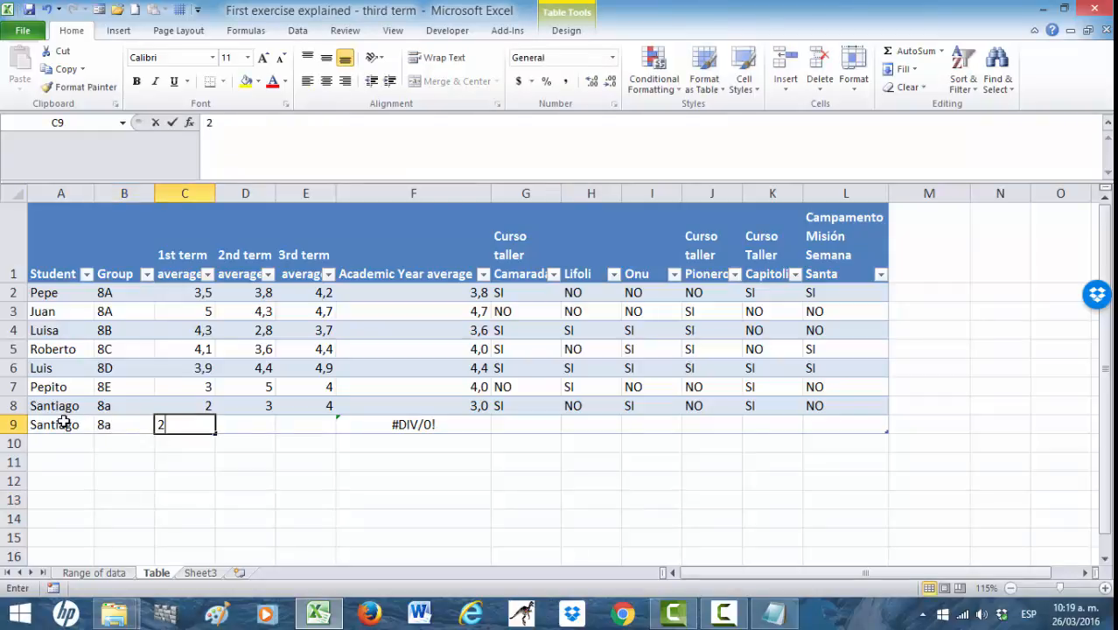
pyautogui.press('Tab')
pyautogui.write('3')
pyautogui.press('Tab')
pyautogui.write('4')
pyautogui.press('Tab')
# - Fill row 9's answers with SI, NO, SI, NO, SI, NO to match row 8
pyautogui.press('Tab')
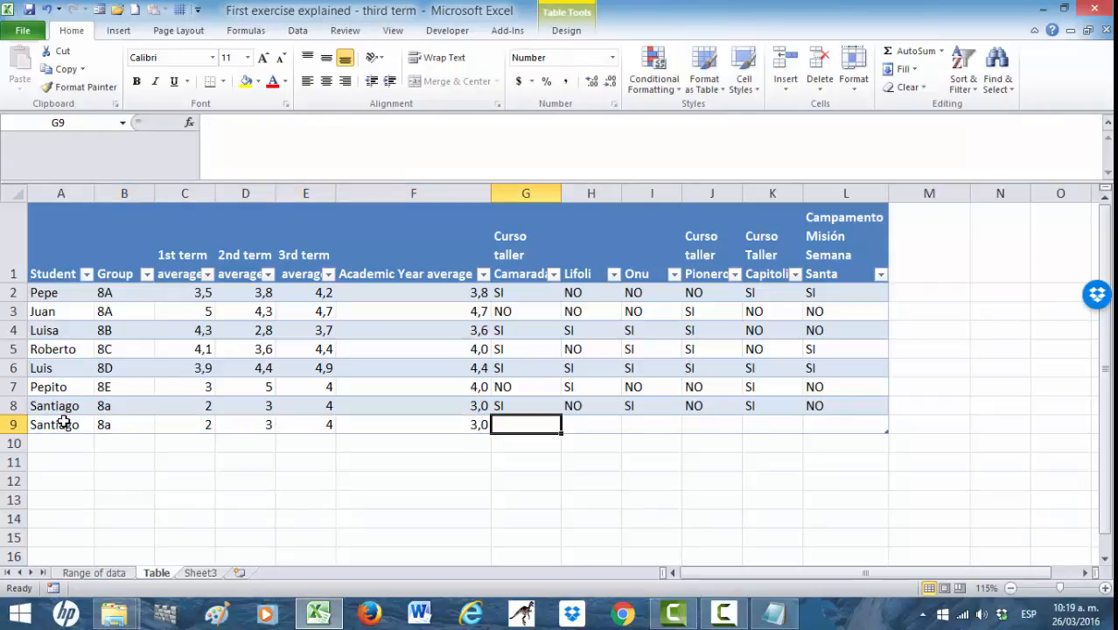
pyautogui.write('SI')
pyautogui.press('Tab')
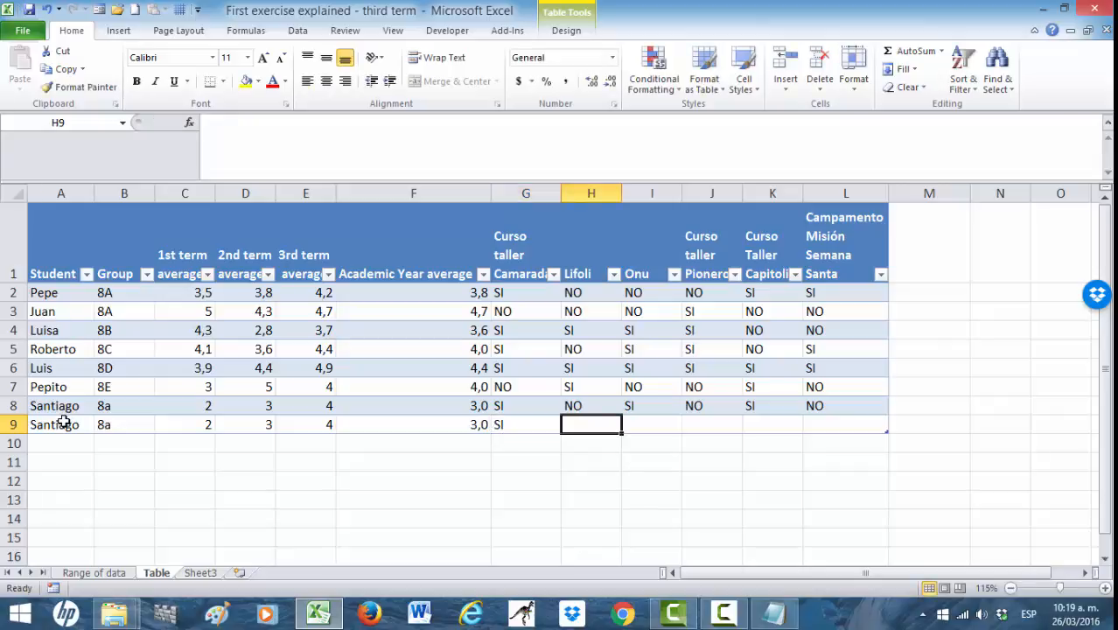
pyautogui.press('capslock')
pyautogui.write('NO')
pyautogui.press('Tab')
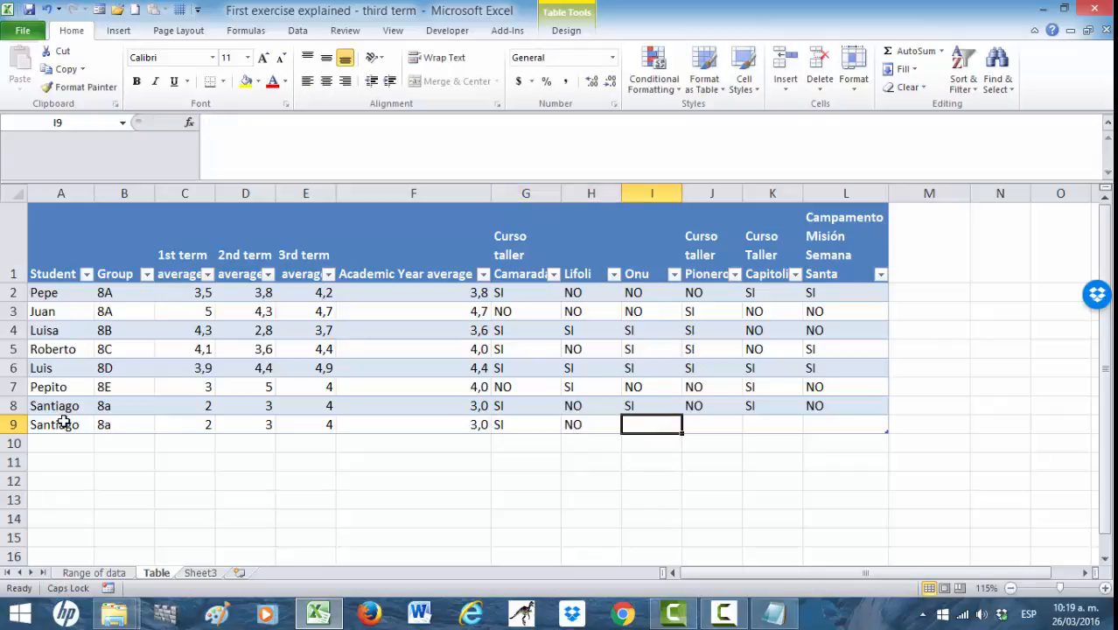
pyautogui.write('SI')
pyautogui.press('Tab')
pyautogui.write('NO')
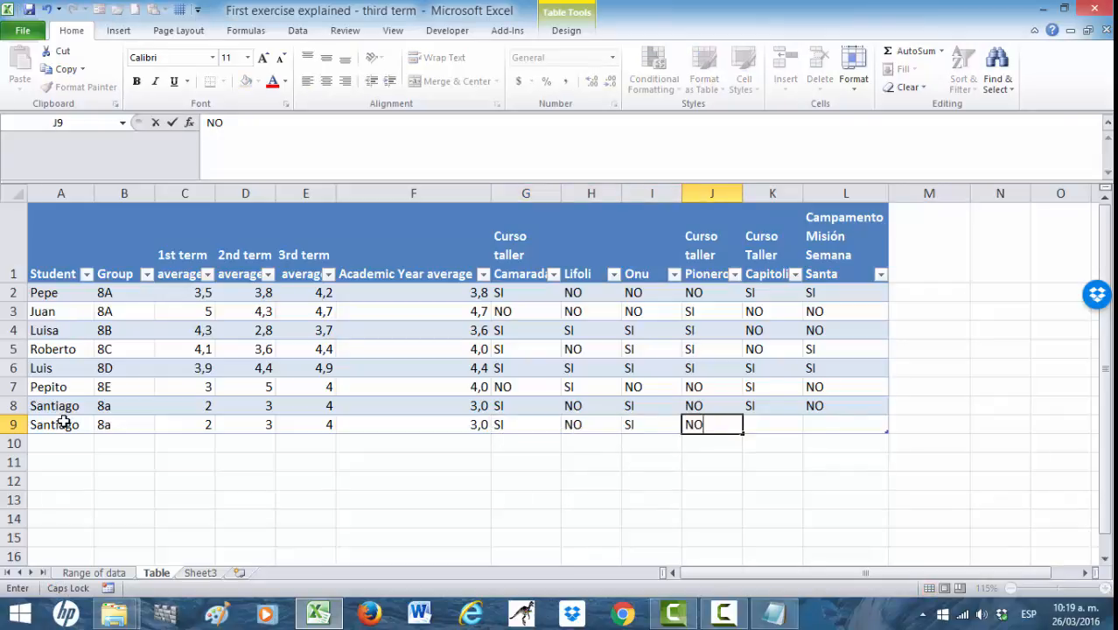
pyautogui.press('Tab')
pyautogui.write('SI')
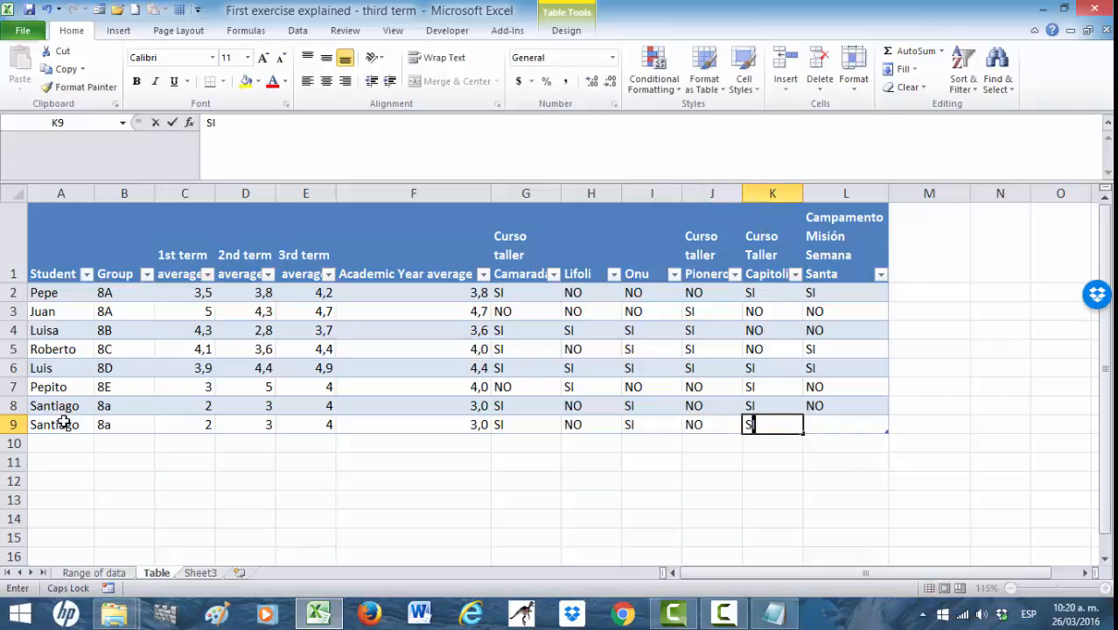
pyautogui.press('Tab')
pyautogui.write('NO')
pyautogui.hotkey('ctrl', 'Return')
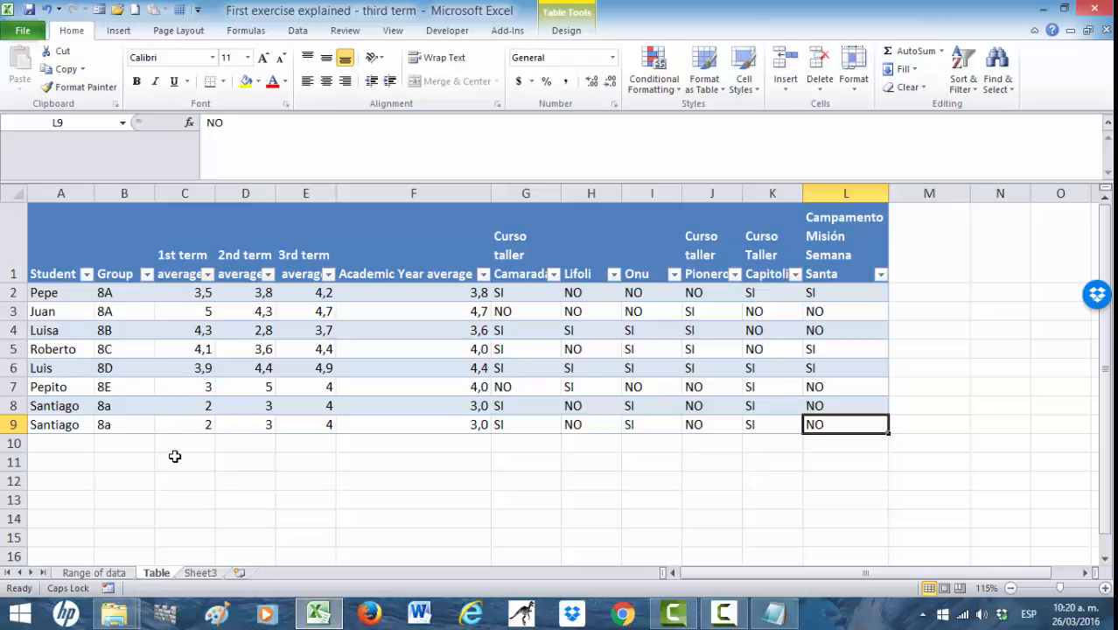
pyautogui.click(79, 408)
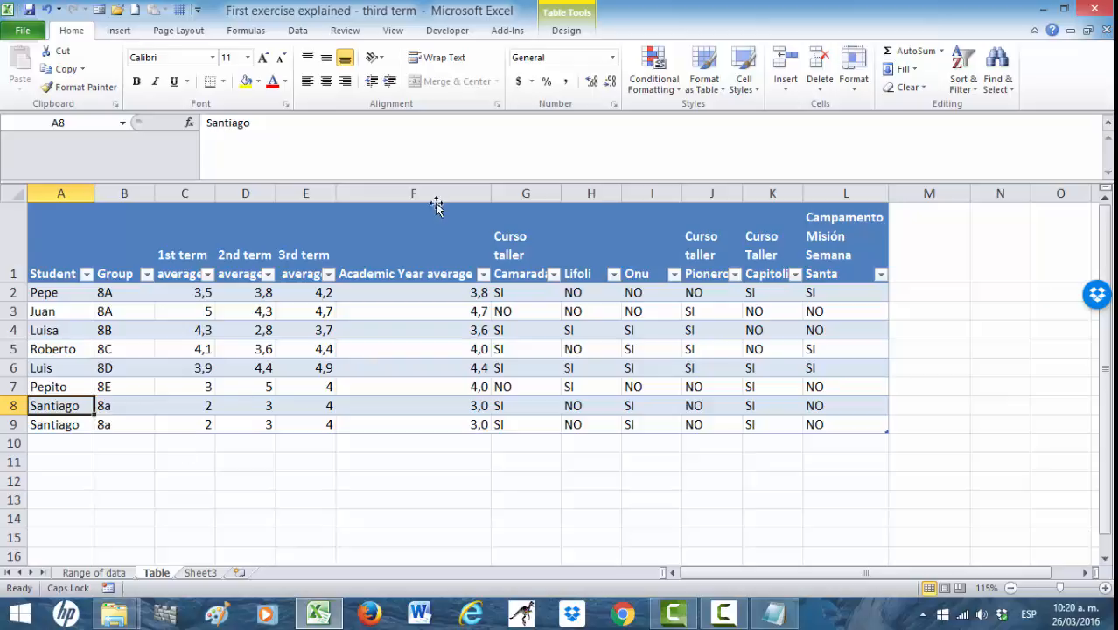
# - Run Remove Duplicates with all columns checked, deleting the repeated Santiago row
pyautogui.click(564, 33)
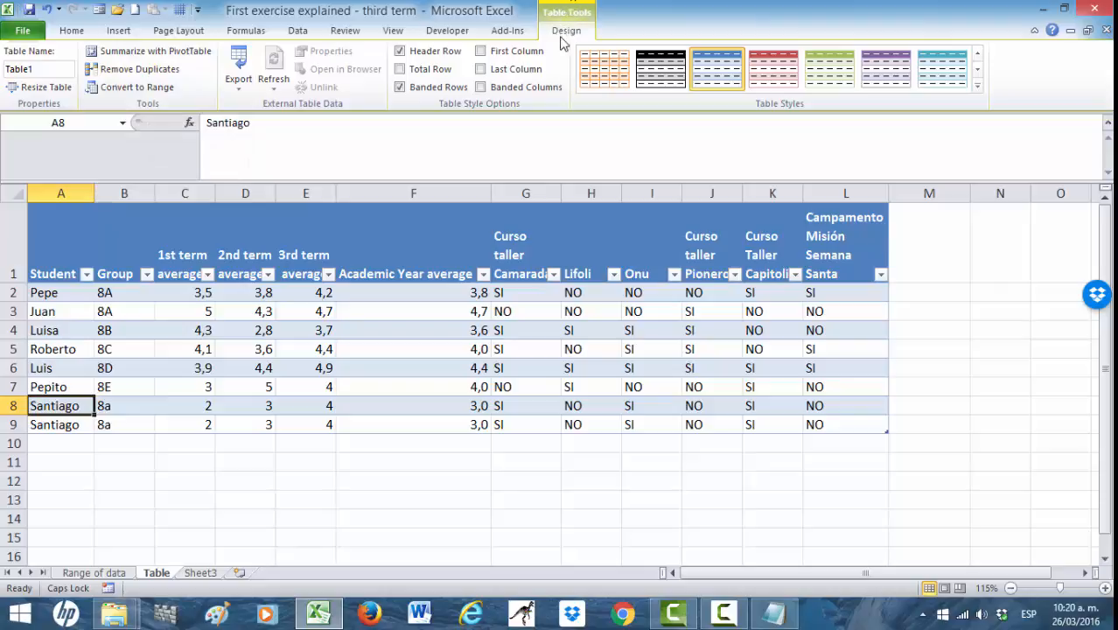
pyautogui.click(140, 70)
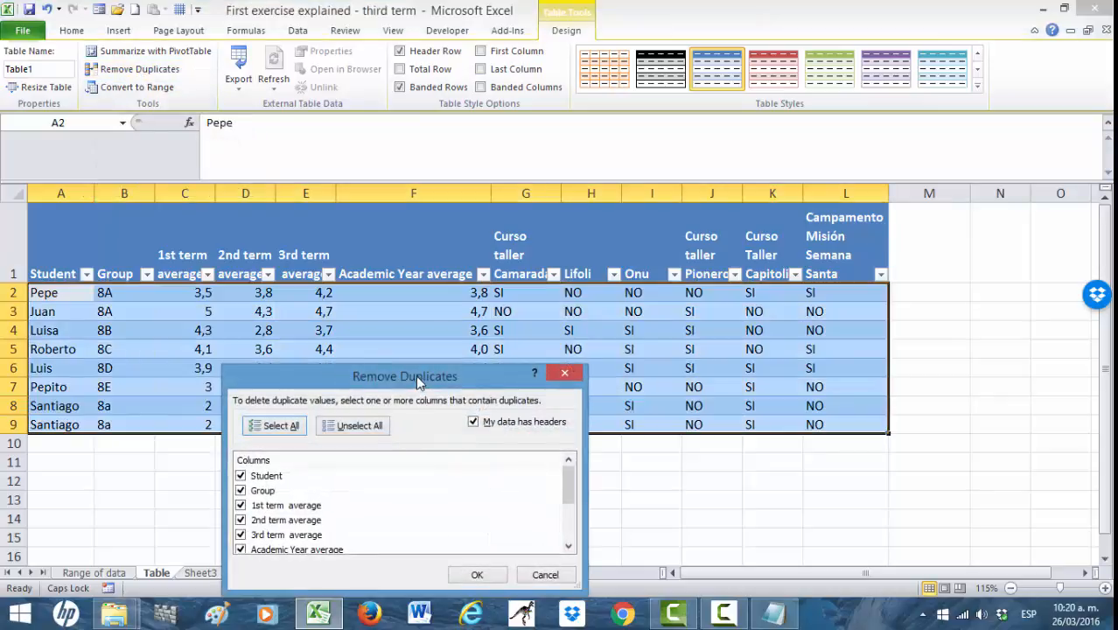
pyautogui.moveTo(415, 371); pyautogui.dragTo(527, 228)
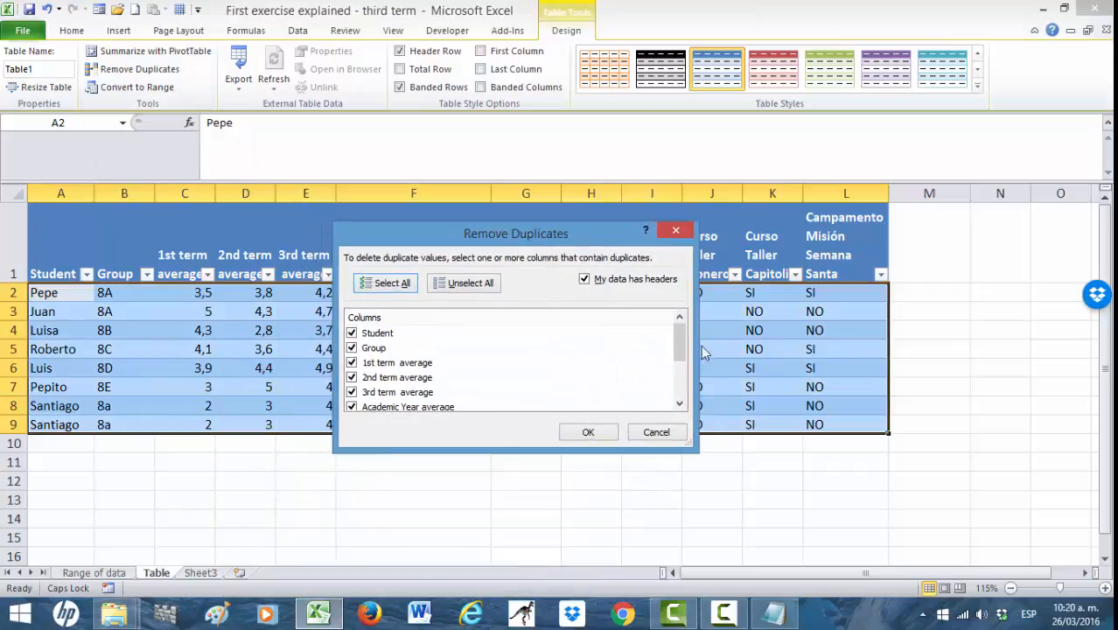
pyautogui.moveTo(686, 345)
pyautogui.mouseDown()
pyautogui.moveTo(688, 392)
pyautogui.moveTo(685, 329)
pyautogui.mouseUp()
pyautogui.moveTo(550, 236); pyautogui.dragTo(769, 125)
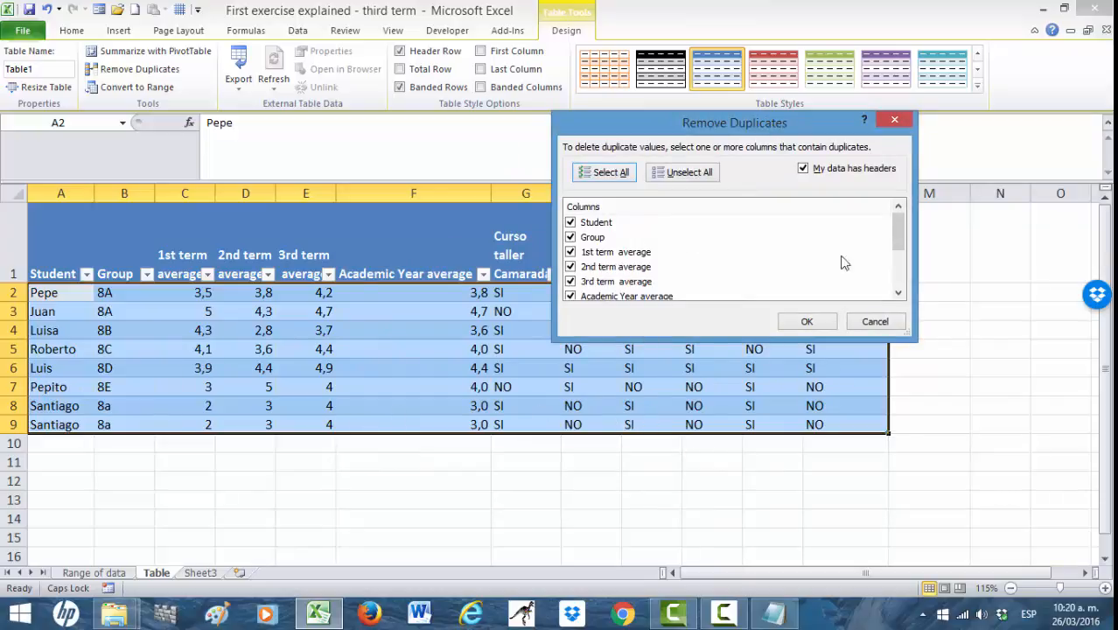
pyautogui.moveTo(896, 224)
pyautogui.mouseDown()
pyautogui.moveTo(899, 269)
pyautogui.moveTo(902, 225)
pyautogui.mouseUp()
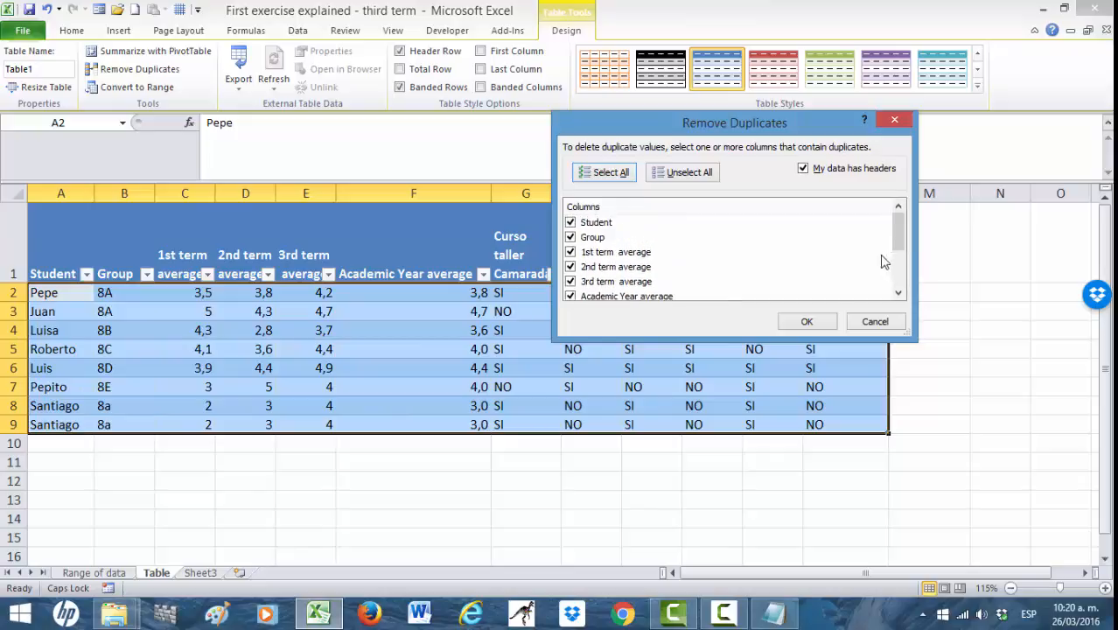
pyautogui.click(805, 323)
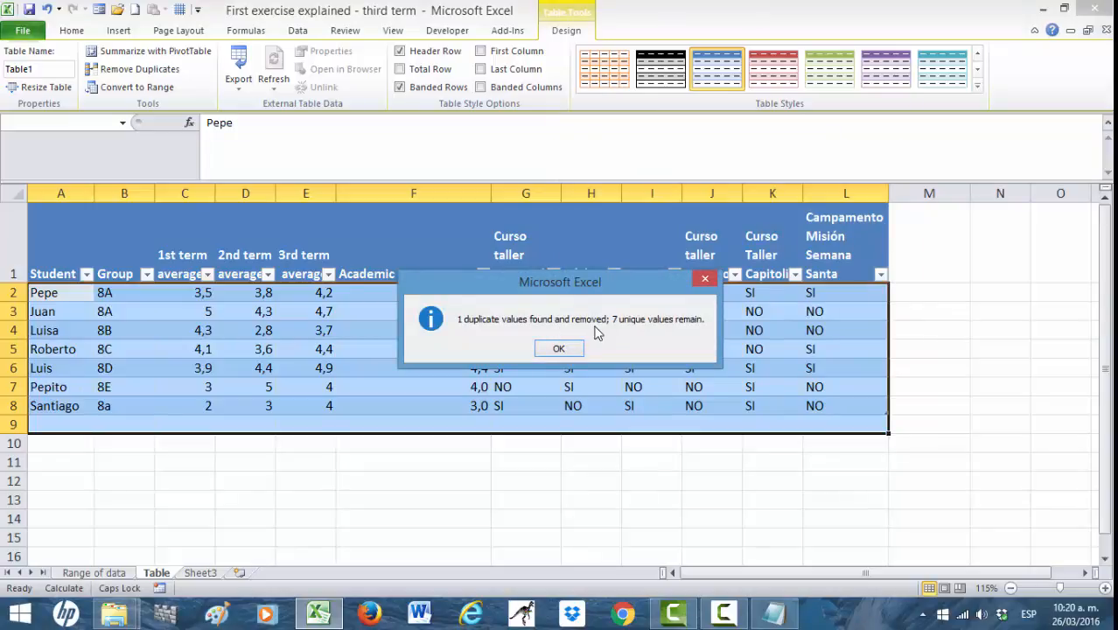
pyautogui.click(552, 349)
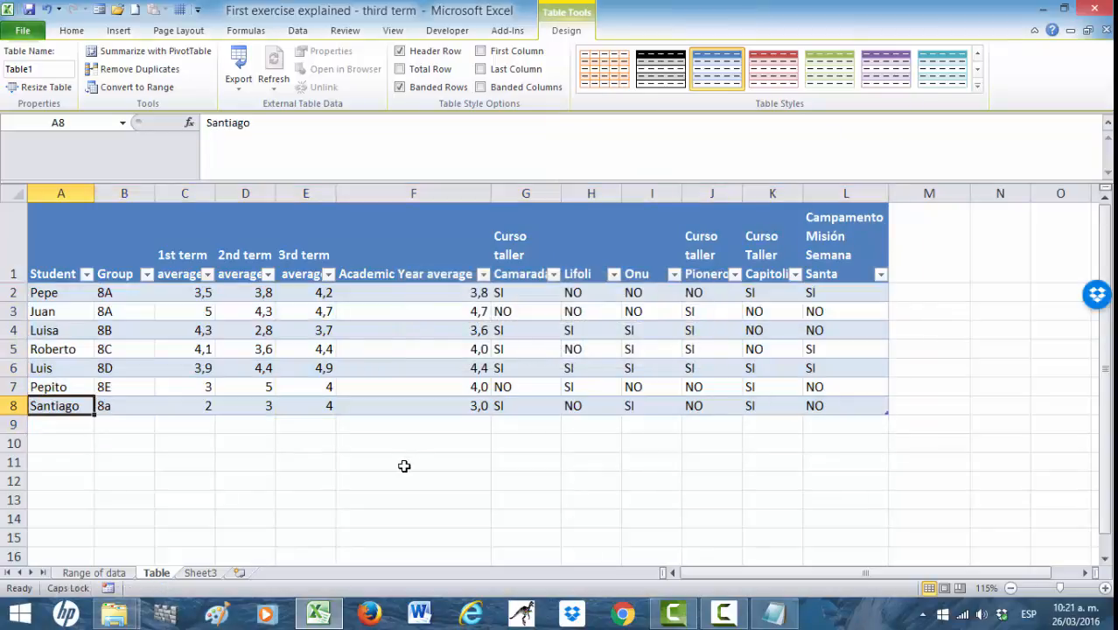
pyautogui.click(52, 424)
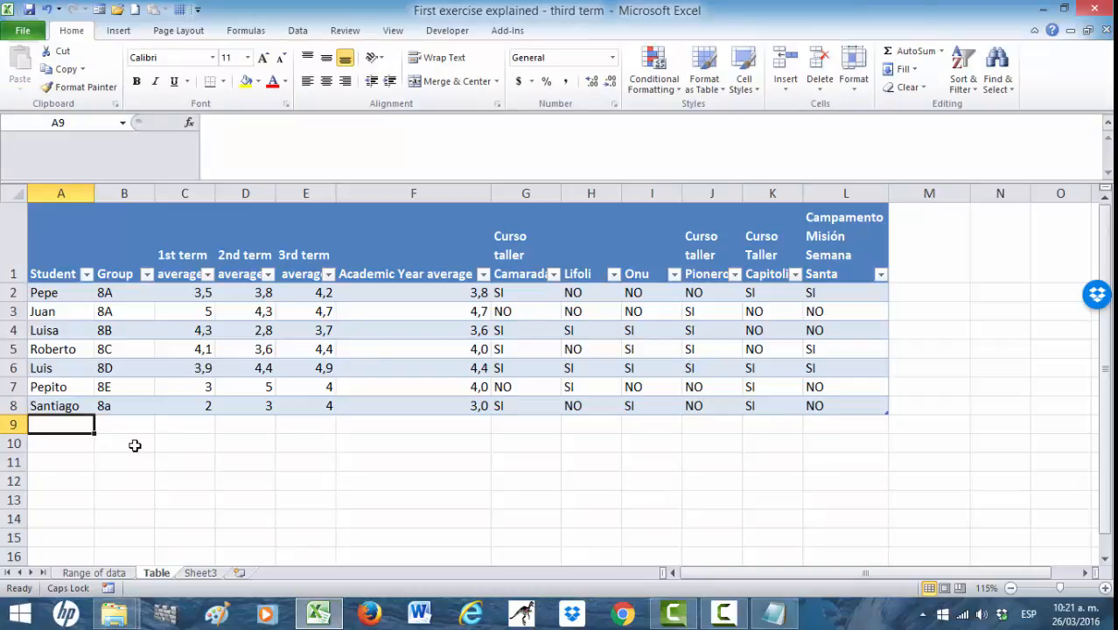
# - Start row 9 with Santiago, group 8a, and term averages 3, 2 and 4
pyautogui.press('capslock')
pyautogui.write('Santi')
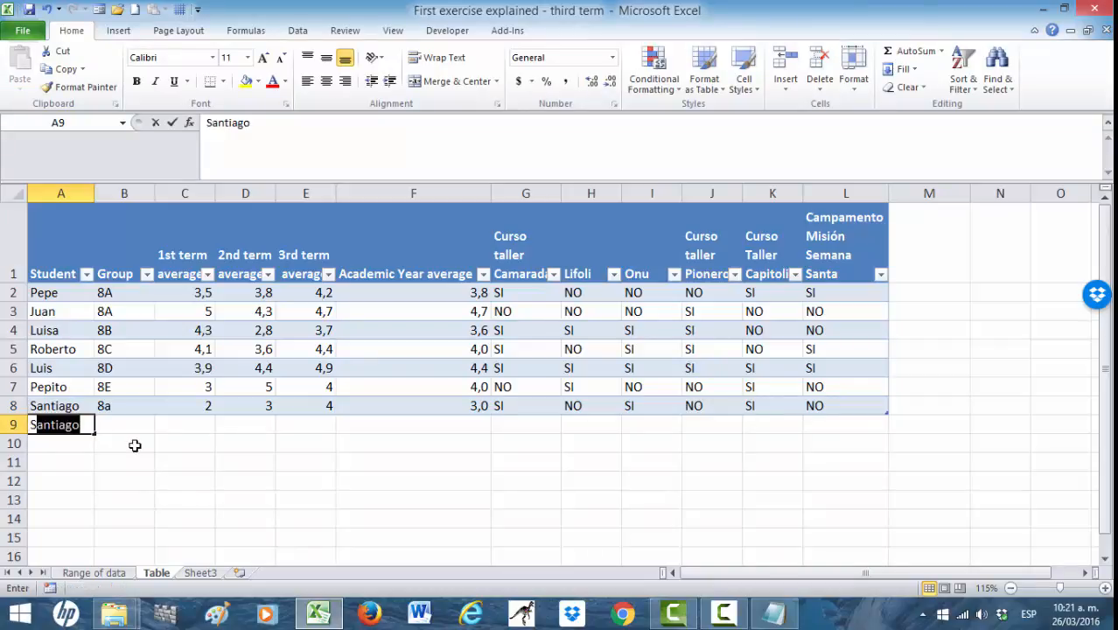
pyautogui.write('ago')
pyautogui.press('Tab')
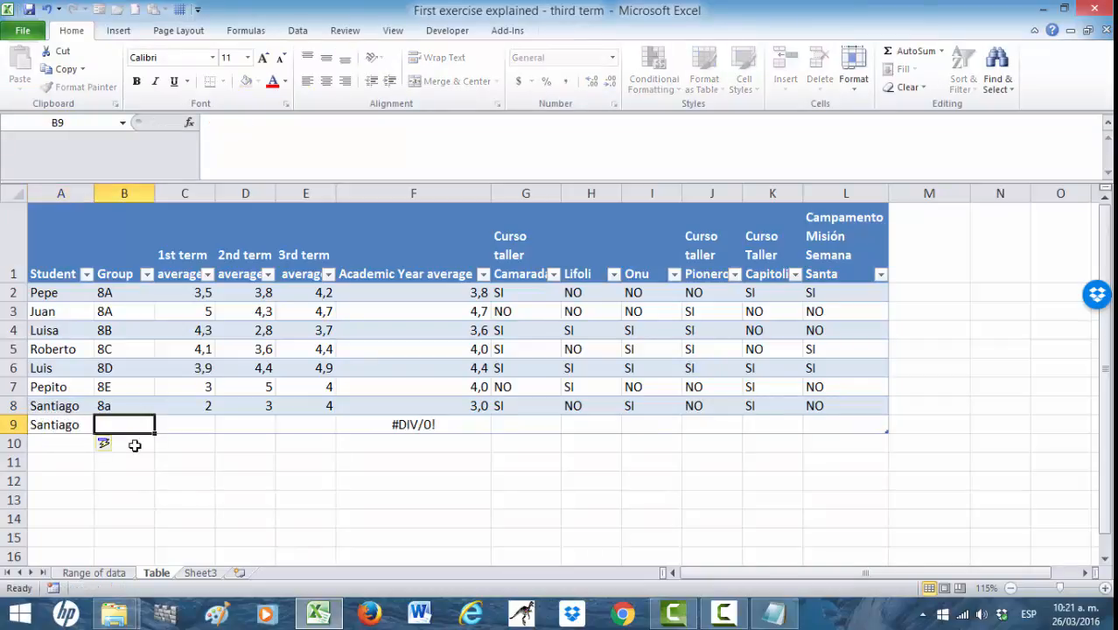
pyautogui.write('8a')
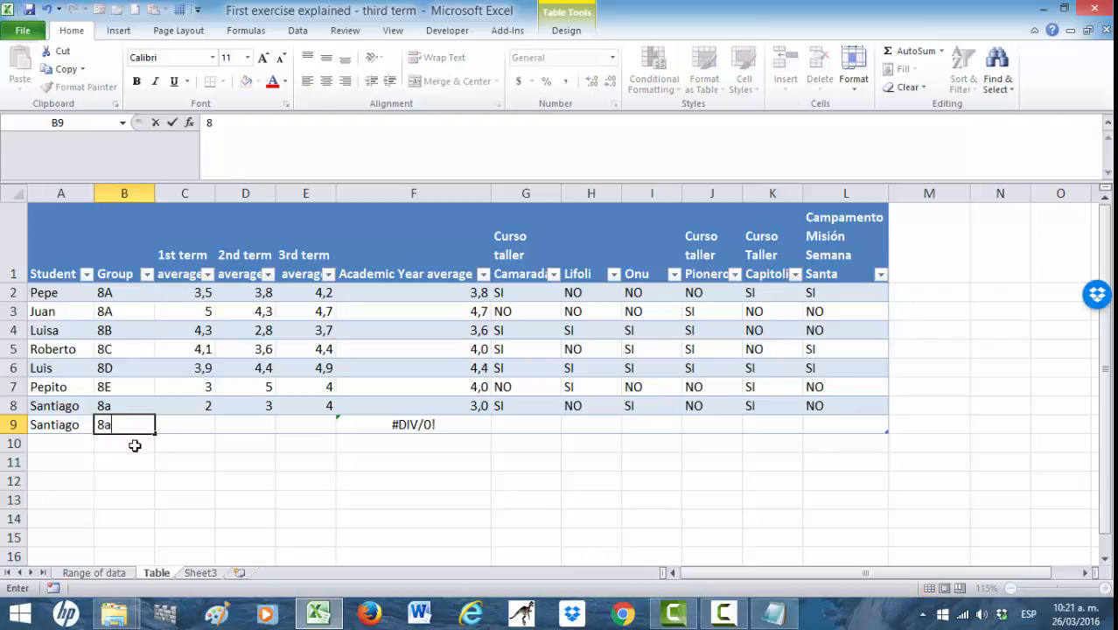
pyautogui.press('Tab')
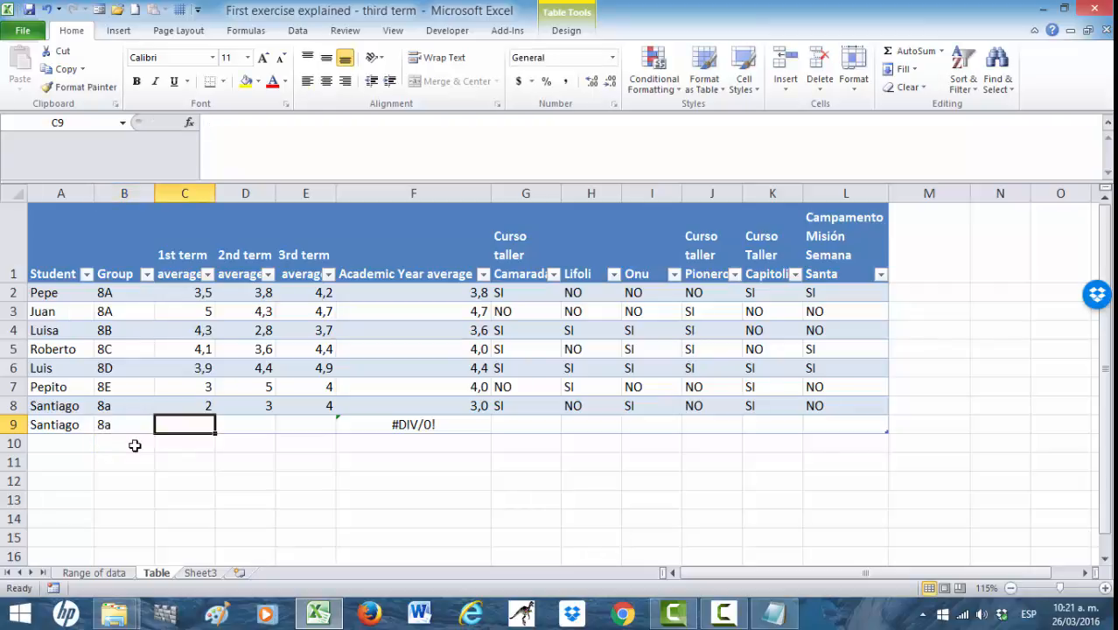
pyautogui.write('3')
pyautogui.press('Tab')
pyautogui.write('2')
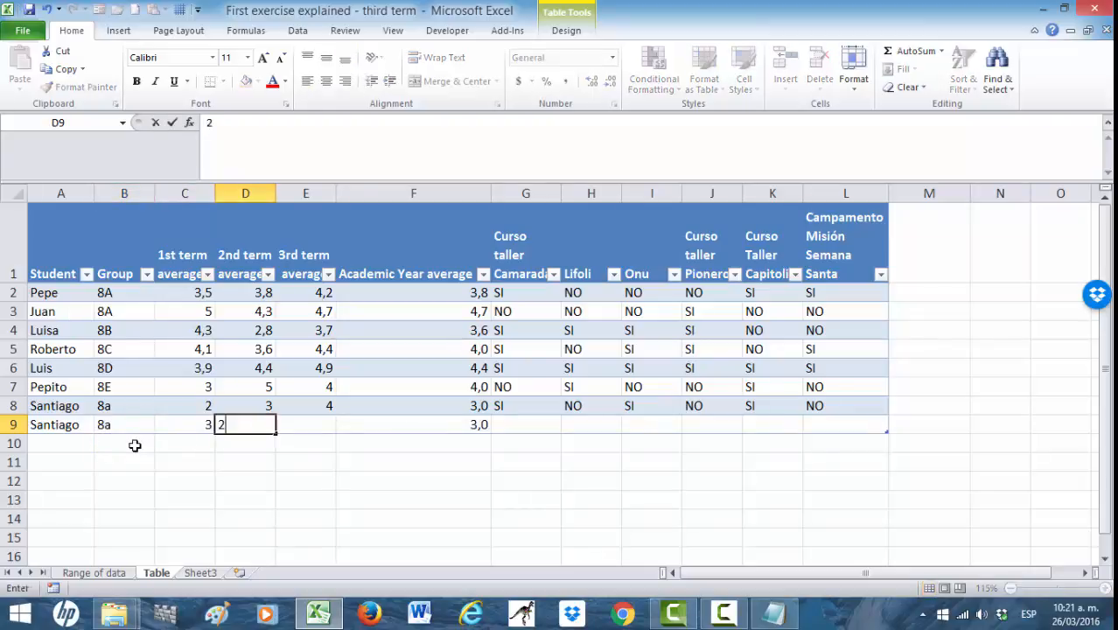
pyautogui.press('Tab')
pyautogui.write('4')
pyautogui.press('Tab')
pyautogui.press('Tab')
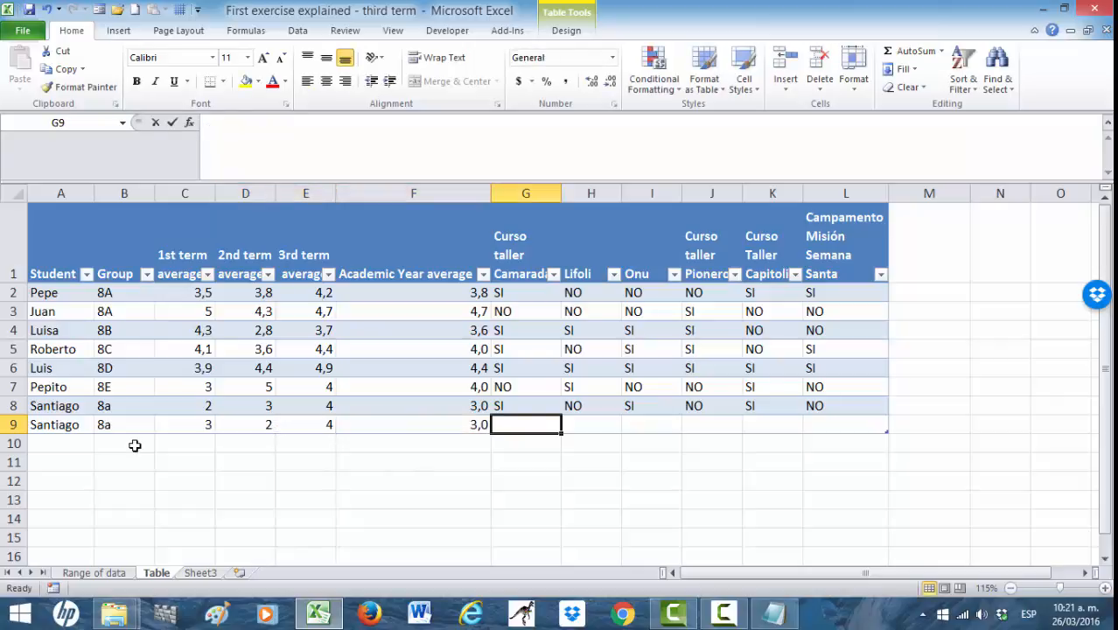
# - Fill row 9's answers with Si, NO, SI, NO, SI, NO, then check the group cells B8 and B9
pyautogui.write('Si')
pyautogui.press('Tab')
pyautogui.write('NO')
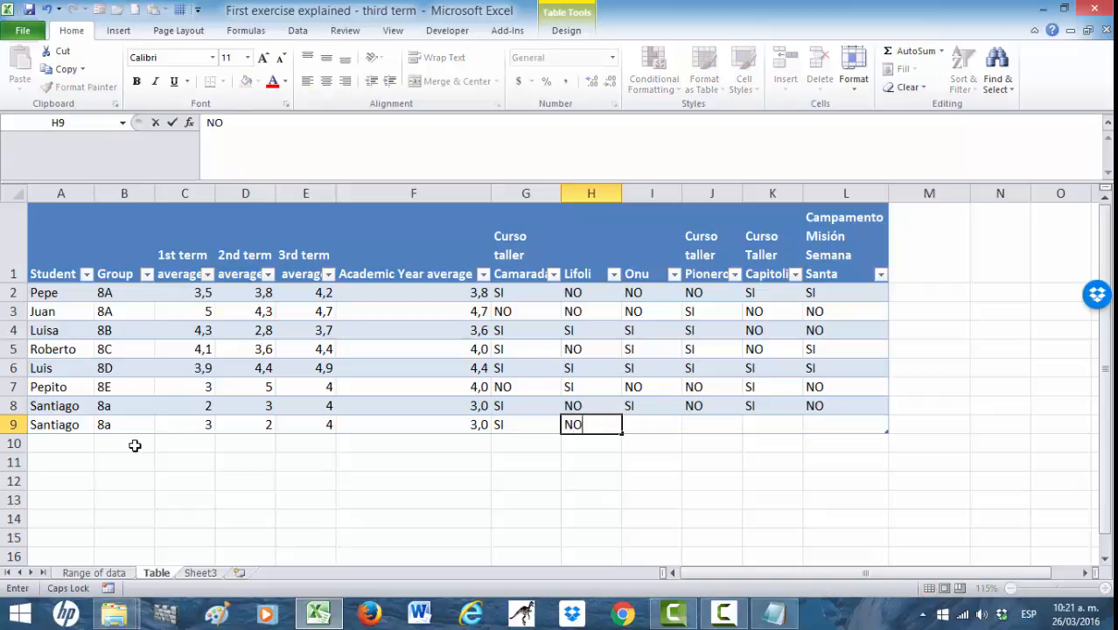
pyautogui.press('Tab')
pyautogui.write('SI')
pyautogui.press('Tab')
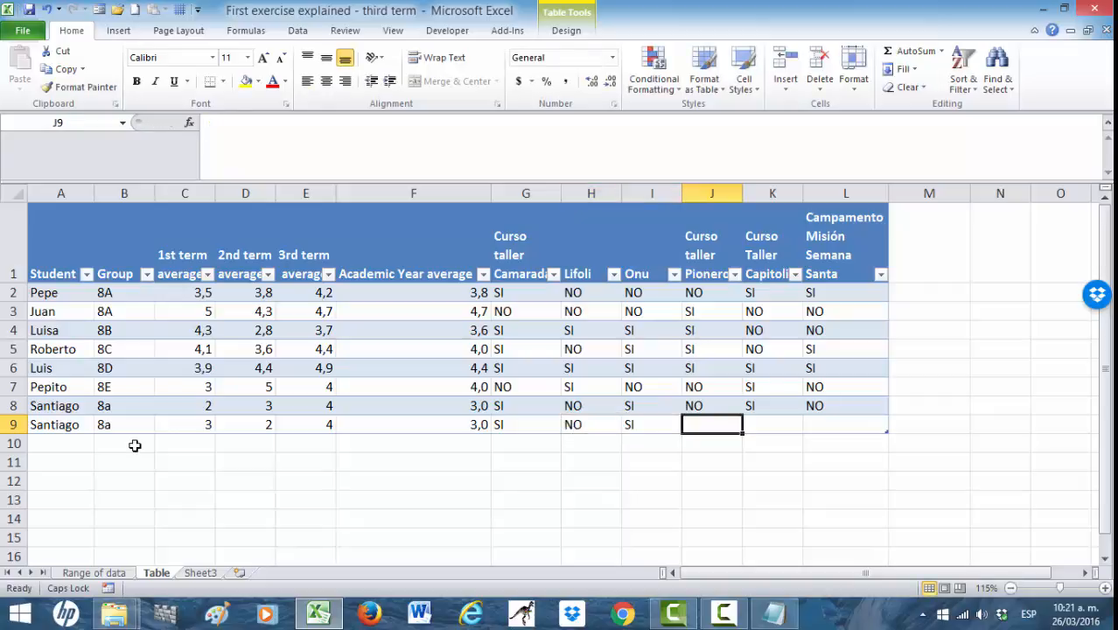
pyautogui.write('NO')
pyautogui.press('Tab')
pyautogui.write('SI')
pyautogui.press('Tab')
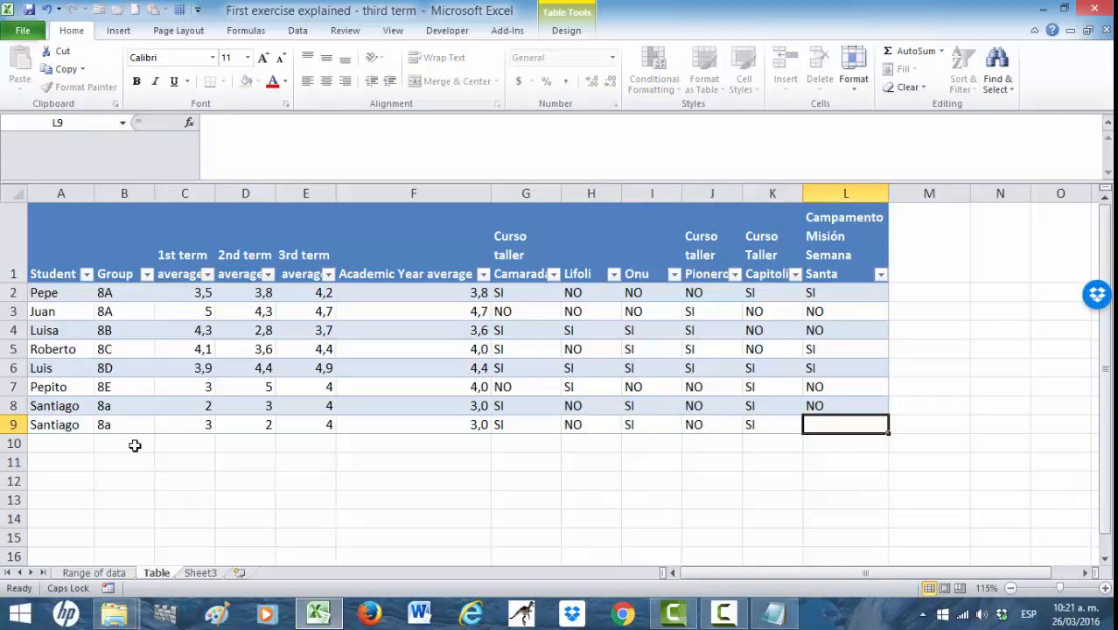
pyautogui.write('NO')
pyautogui.hotkey('ctrl', 'Return')
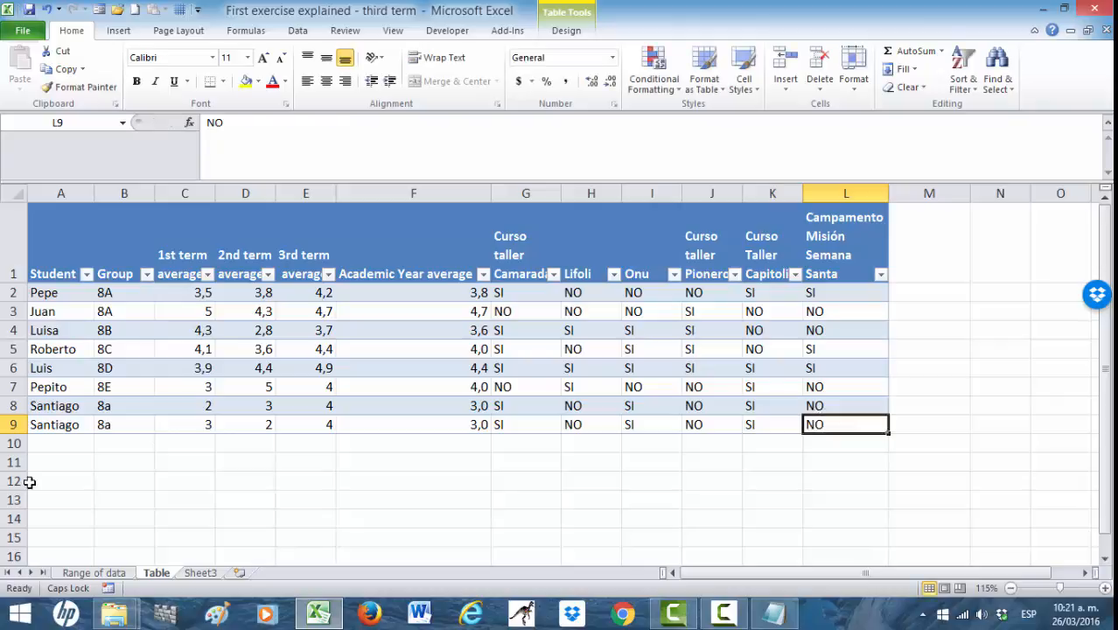
pyautogui.click(49, 401)
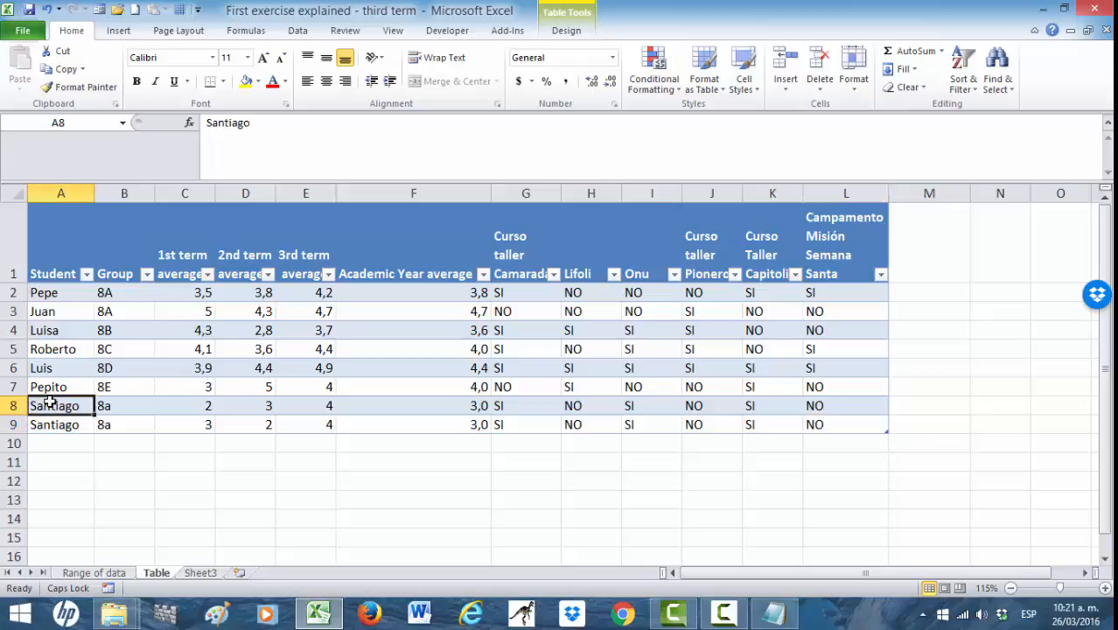
pyautogui.press('Right')
pyautogui.press('Down')
pyautogui.press('Left')
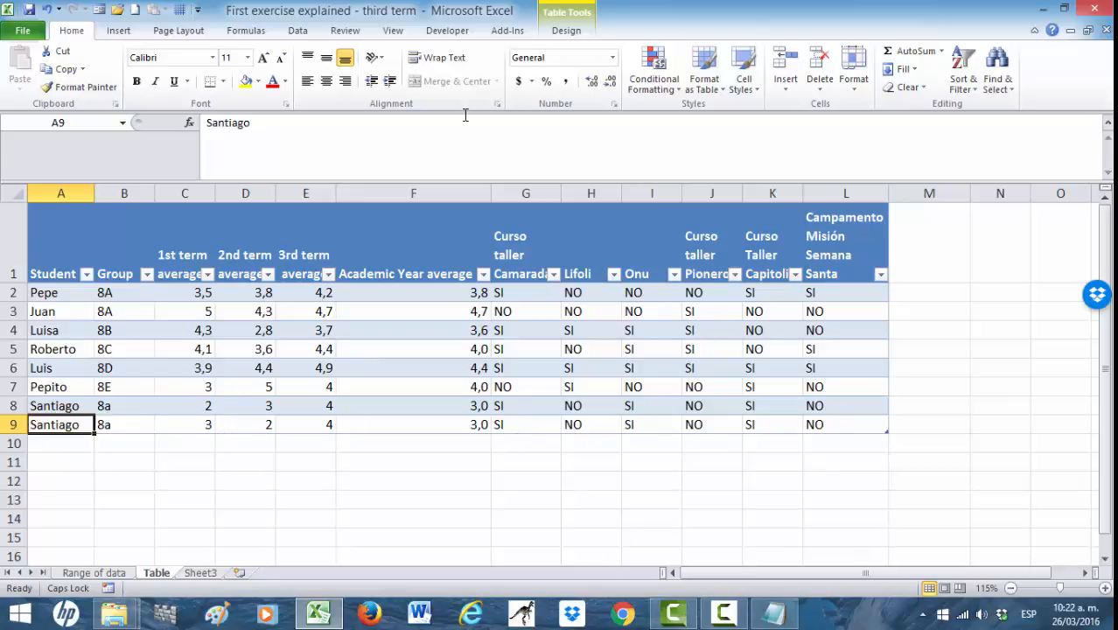
# - Open Remove Duplicates and uncheck the three term averages and Academic Year average
pyautogui.click(565, 32)
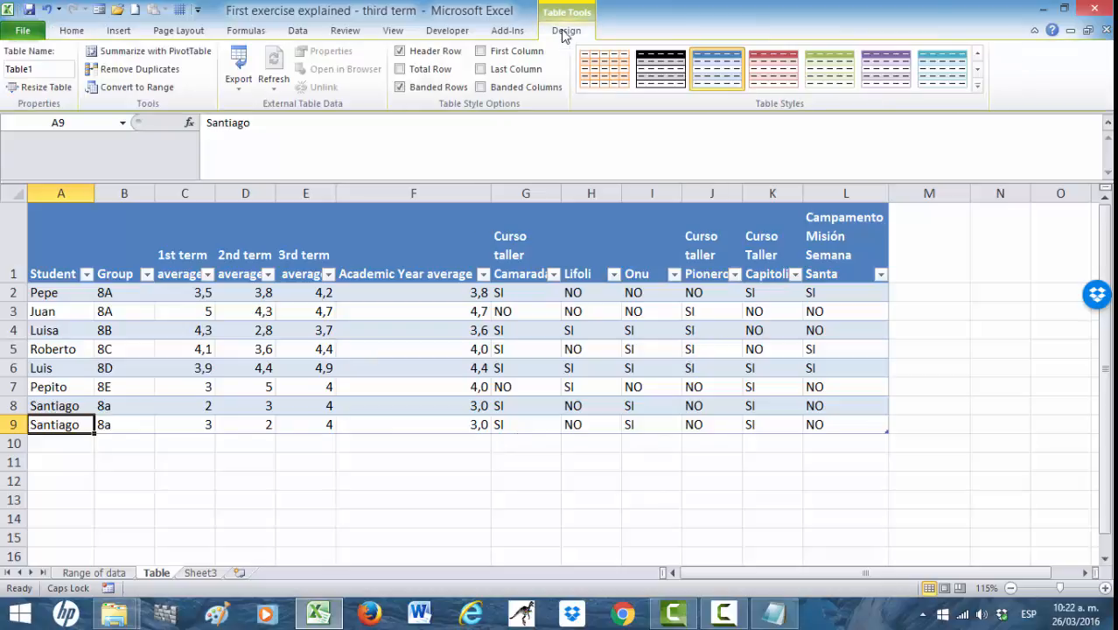
pyautogui.click(112, 79)
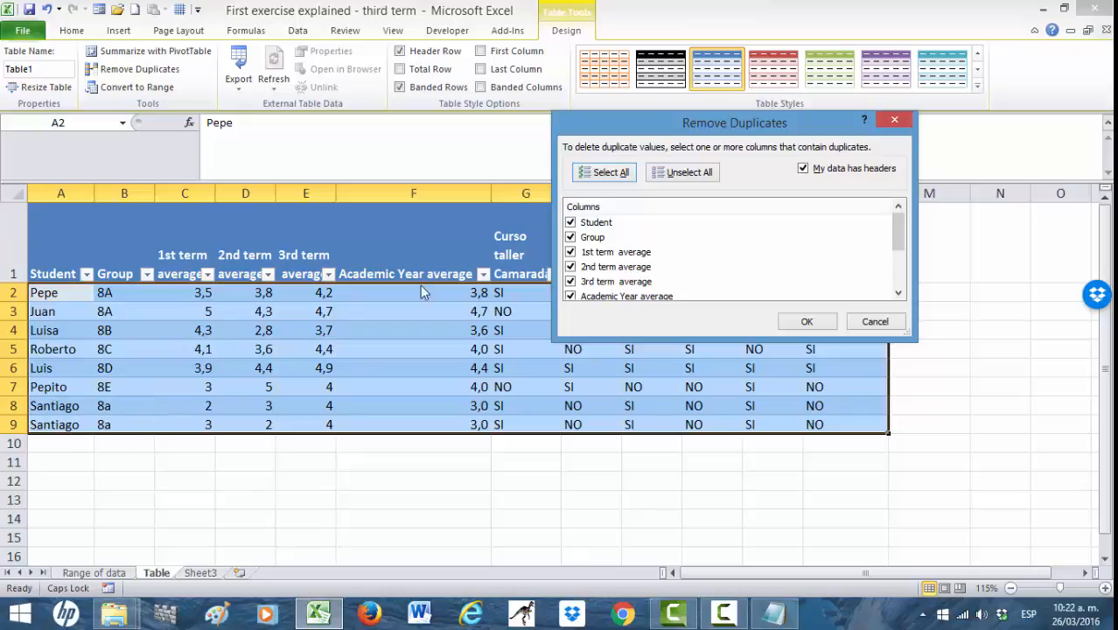
pyautogui.click(570, 253)
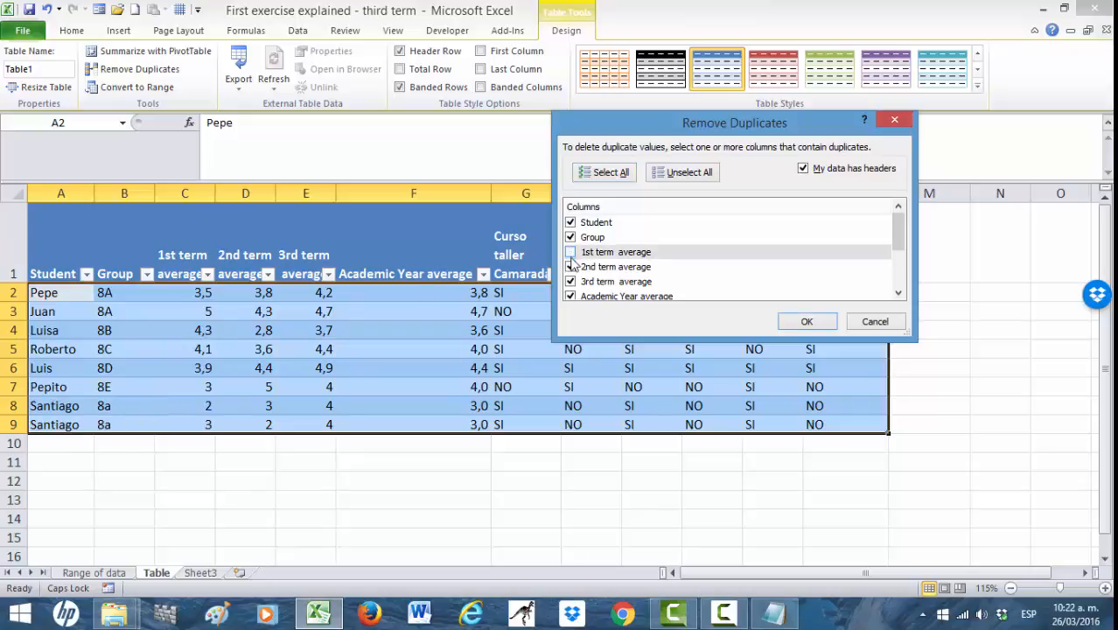
pyautogui.click(570, 266)
pyautogui.click(570, 282)
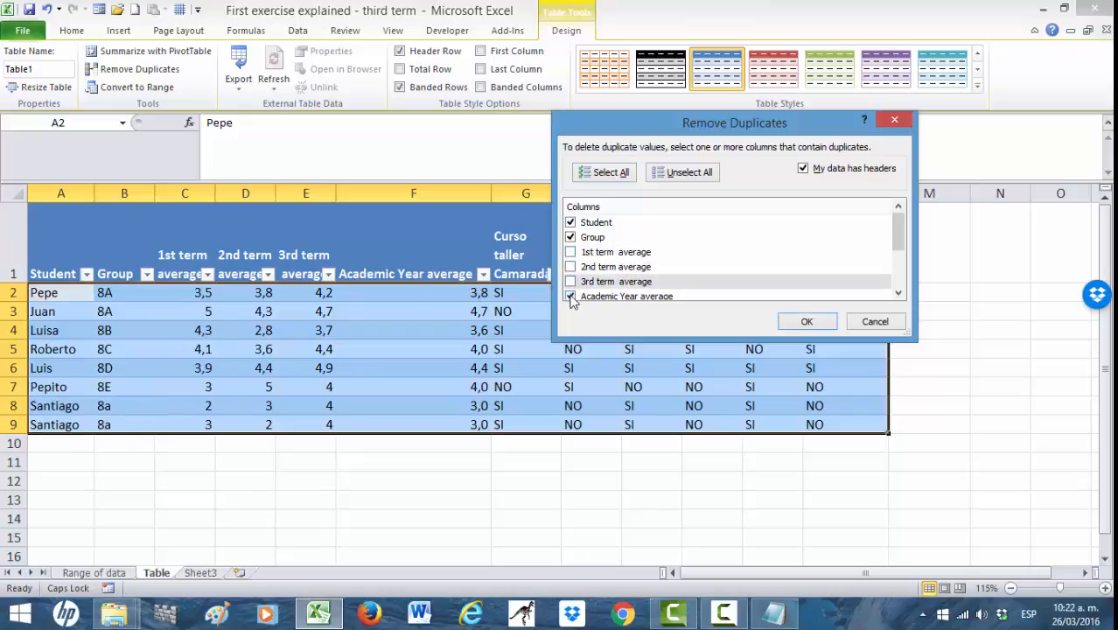
pyautogui.click(571, 296)
pyautogui.click(898, 295)
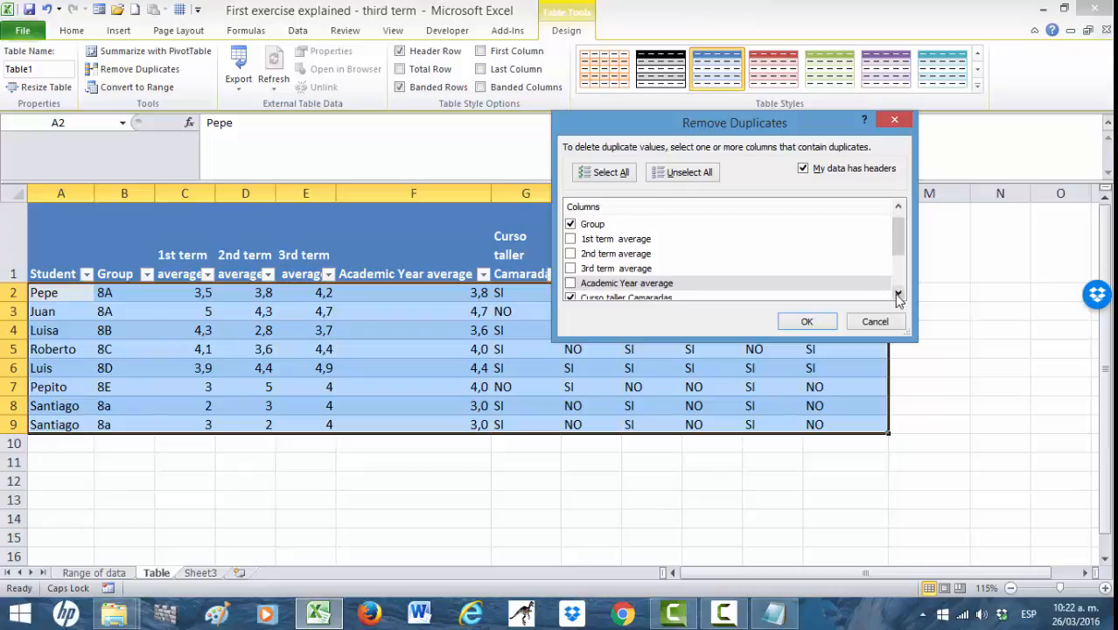
pyautogui.click(898, 294)
pyautogui.click(898, 295)
pyautogui.click(899, 295)
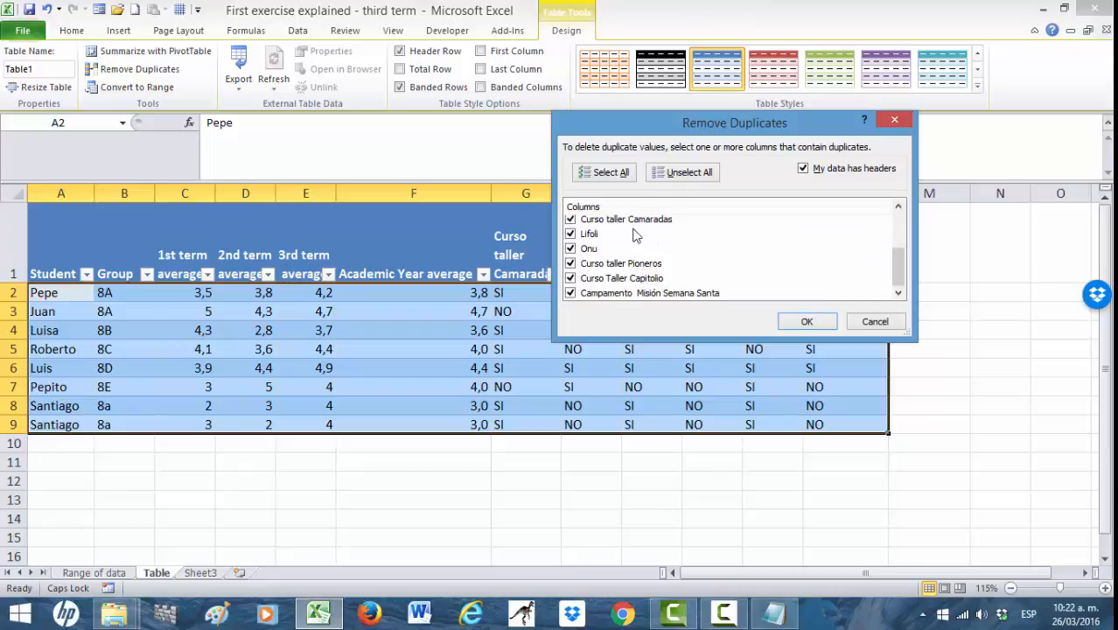
pyautogui.click(898, 208)
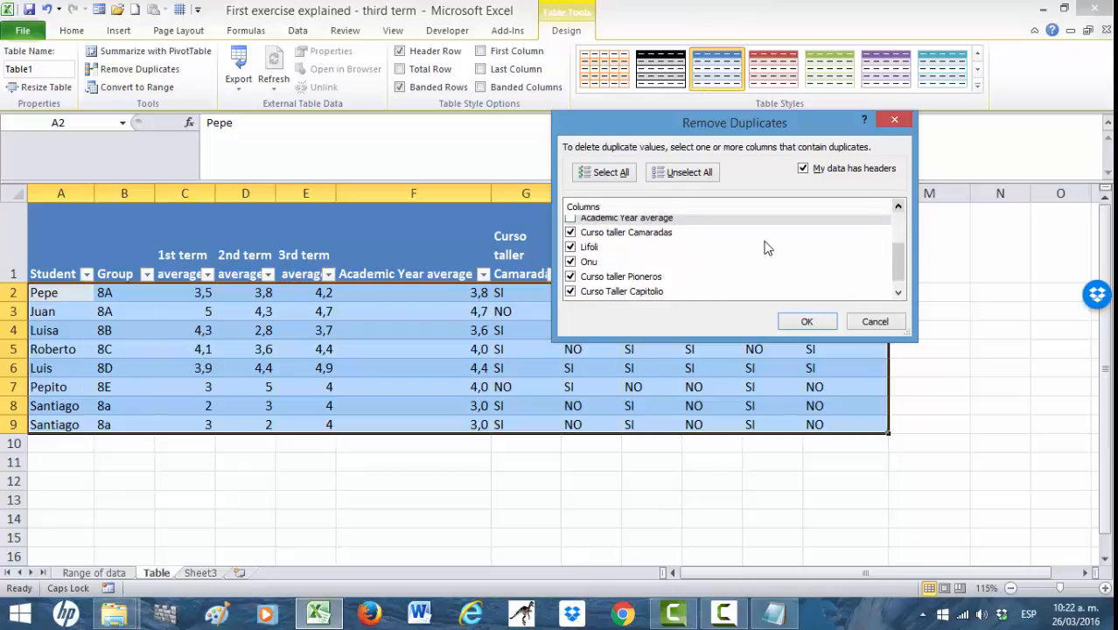
# - Uncheck all activity columns so only Student and Group remain, and remove the duplicates
pyautogui.click(570, 233)
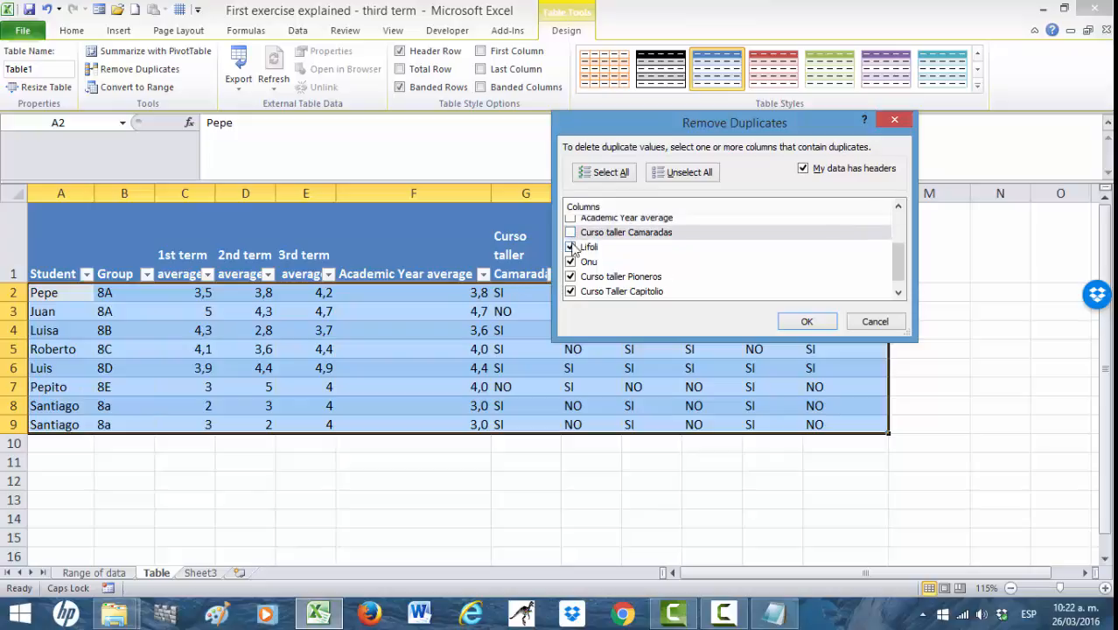
pyautogui.click(570, 246)
pyautogui.click(570, 262)
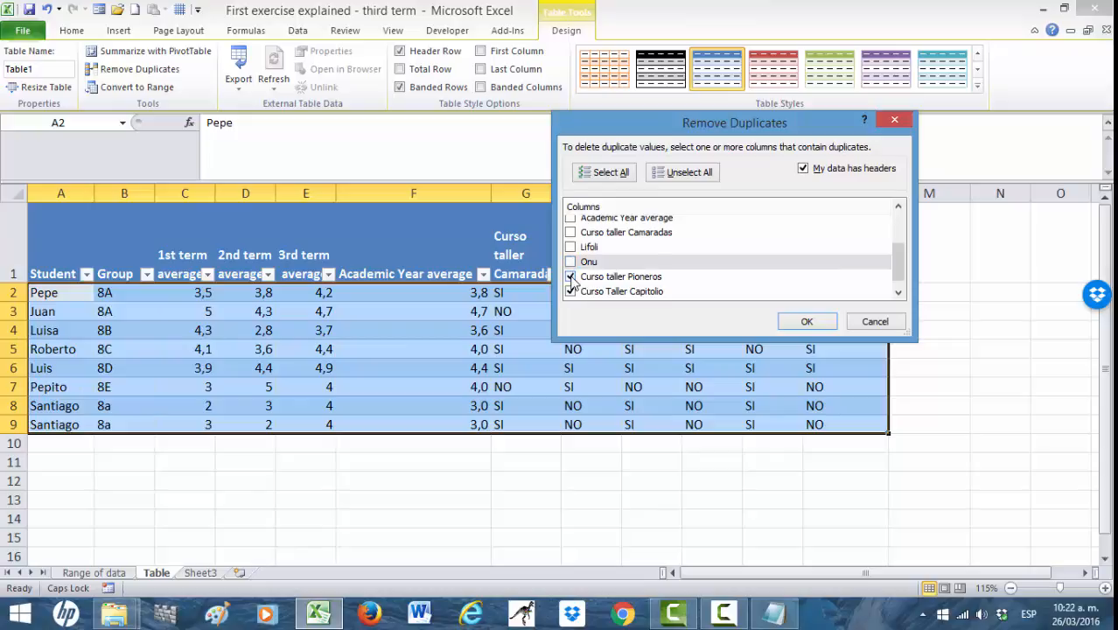
pyautogui.click(570, 277)
pyautogui.click(571, 292)
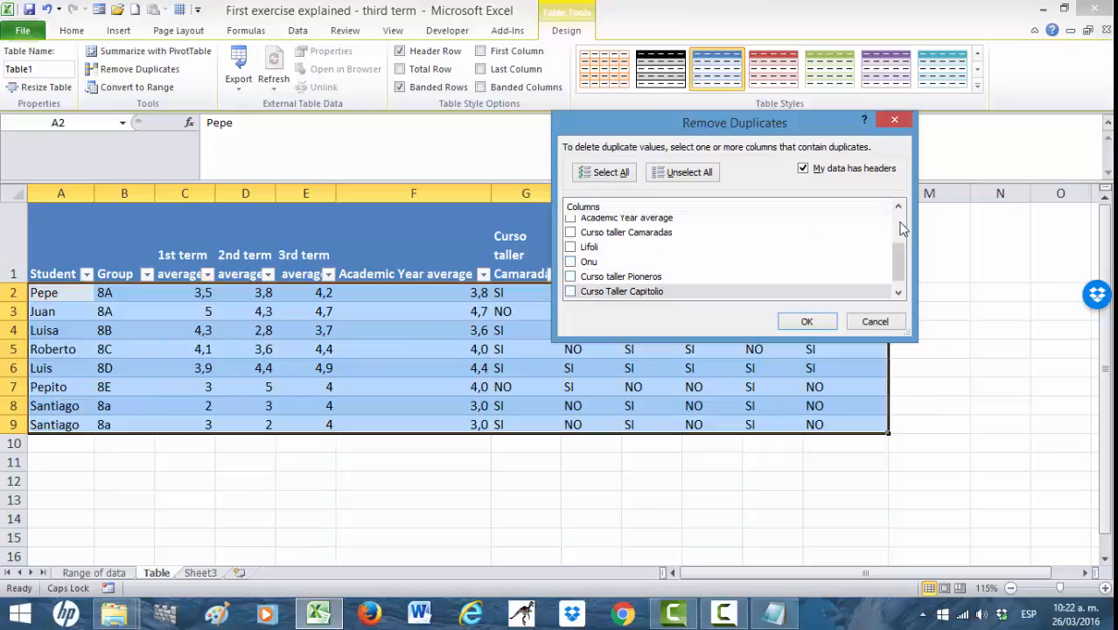
pyautogui.click(899, 293)
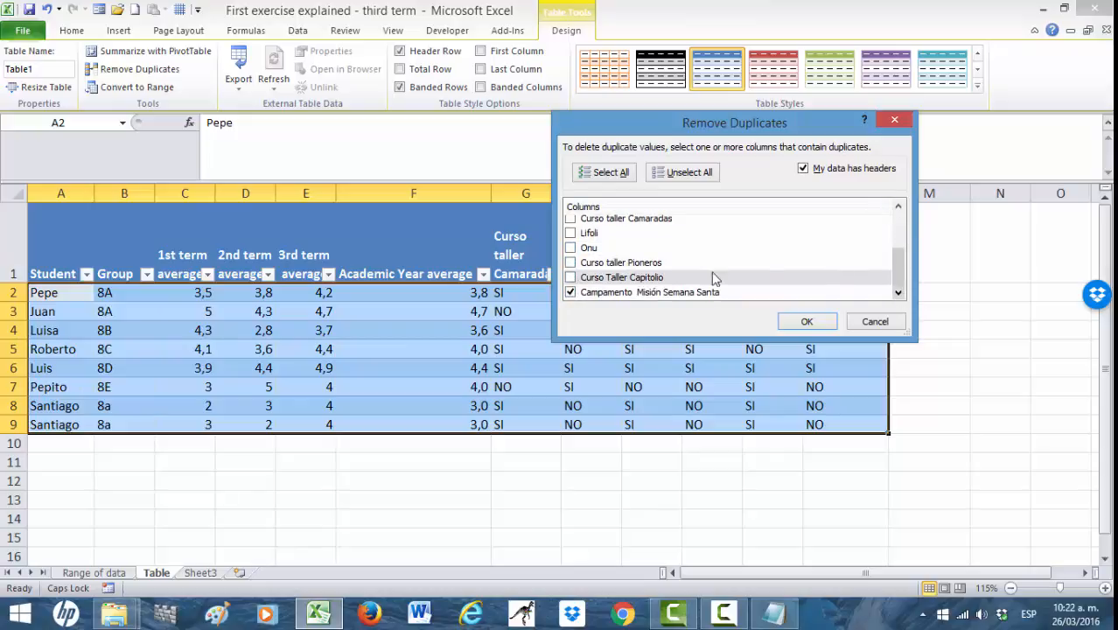
pyautogui.click(570, 292)
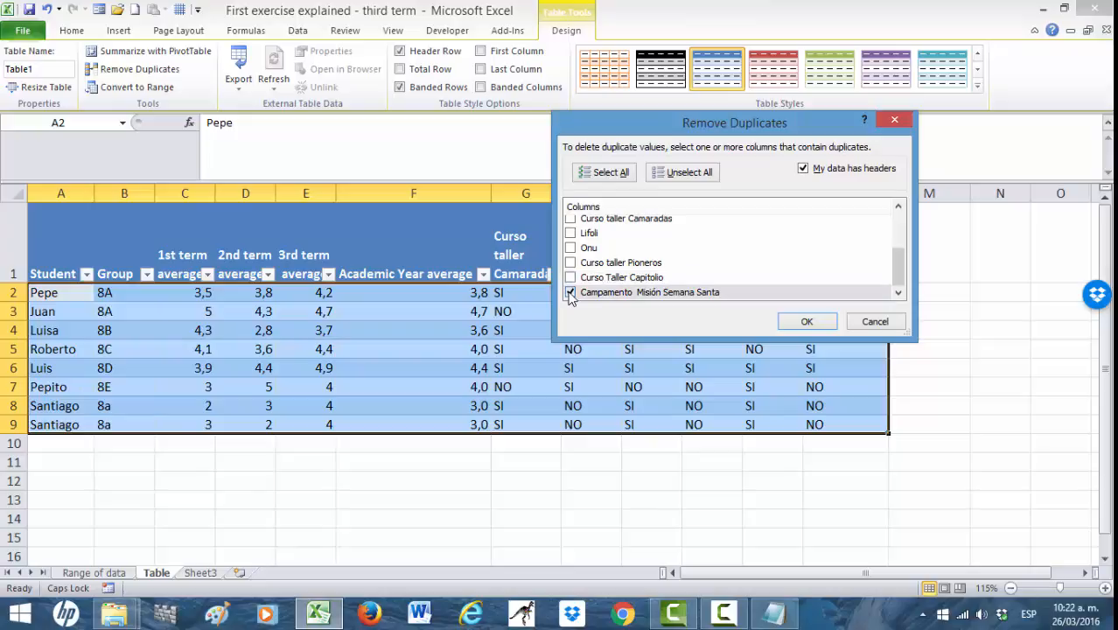
pyautogui.click(901, 229)
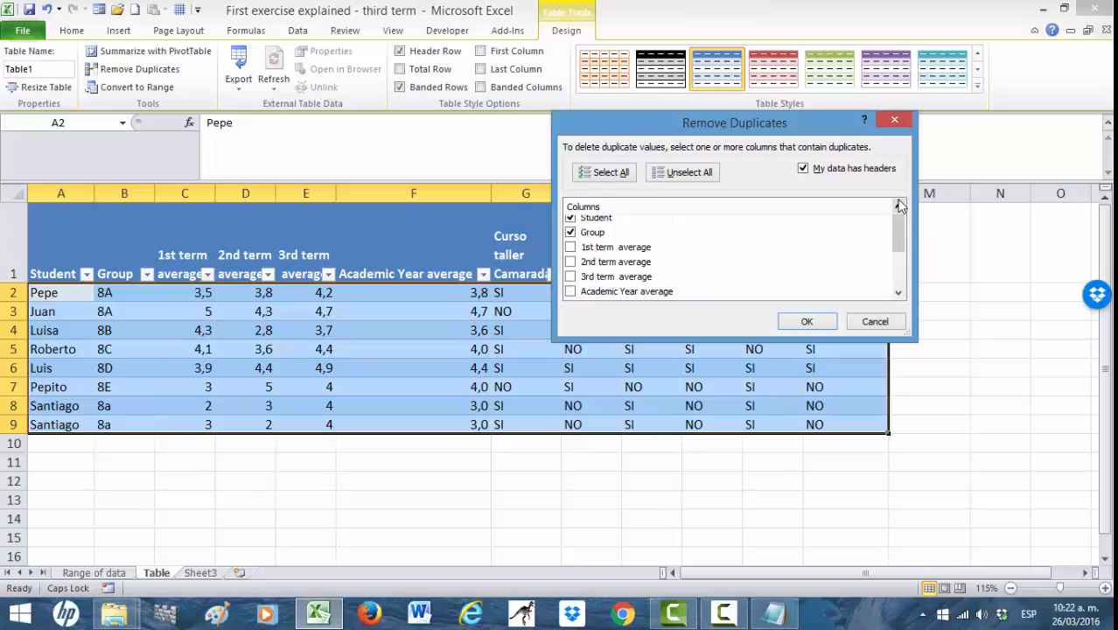
pyautogui.click(899, 206)
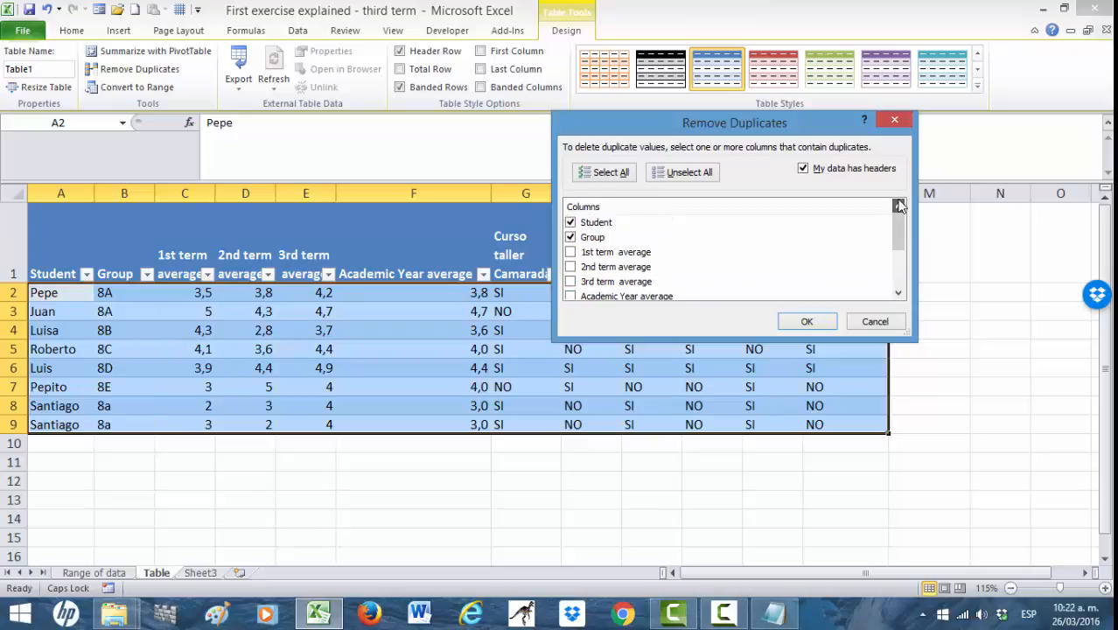
pyautogui.click(807, 322)
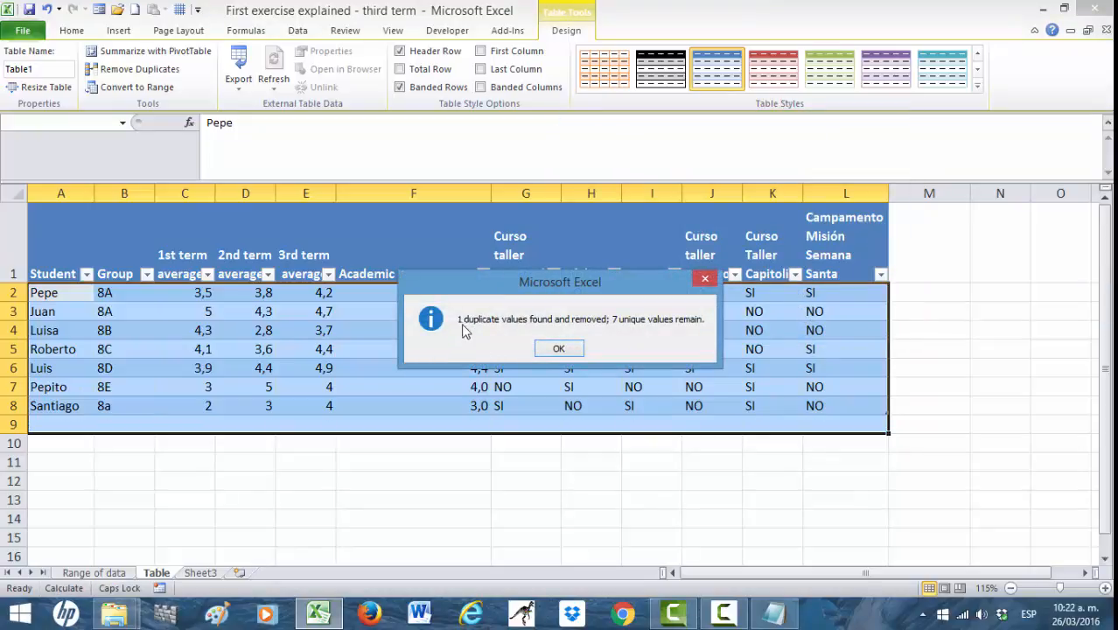
pyautogui.click(559, 349)
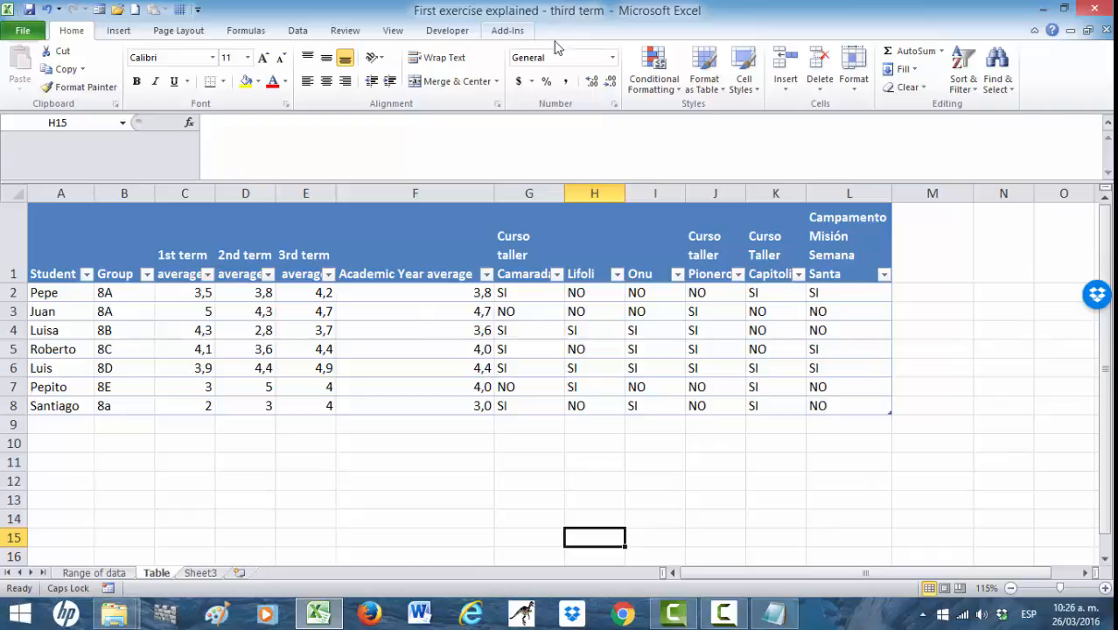
# - Select cell F3 in the student table and show the Table Tools Design options
pyautogui.click(411, 312)
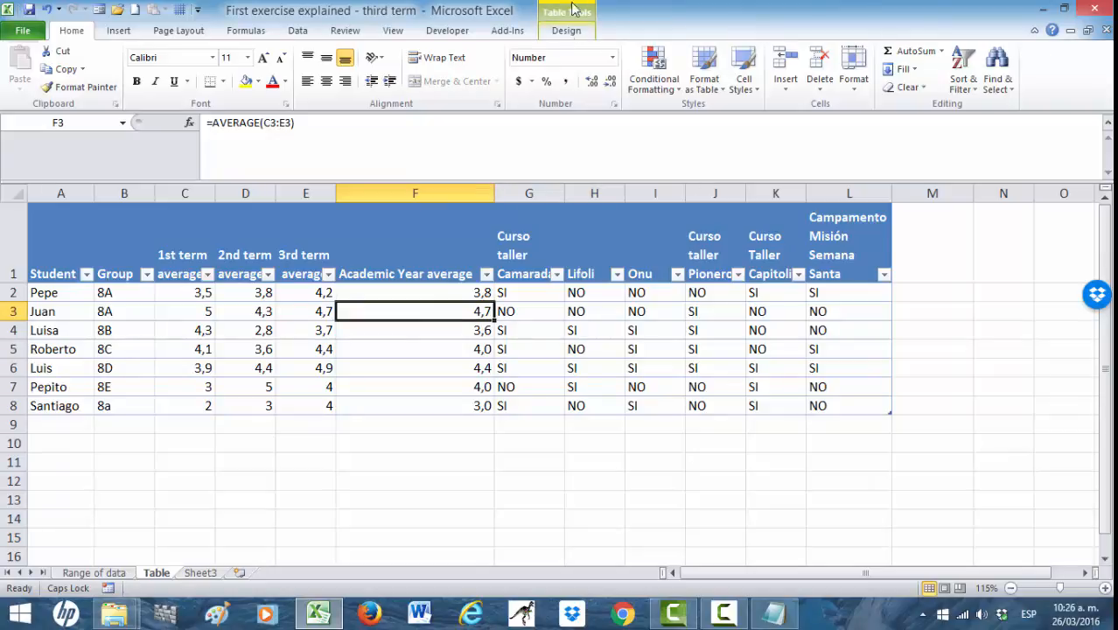
pyautogui.click(313, 477)
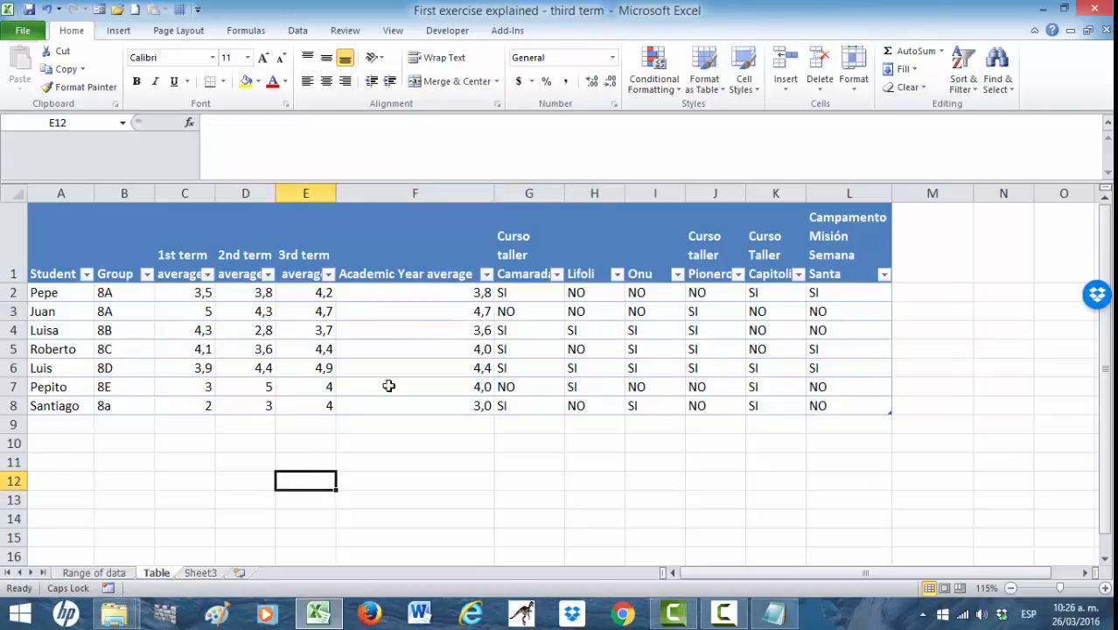
pyautogui.click(436, 309)
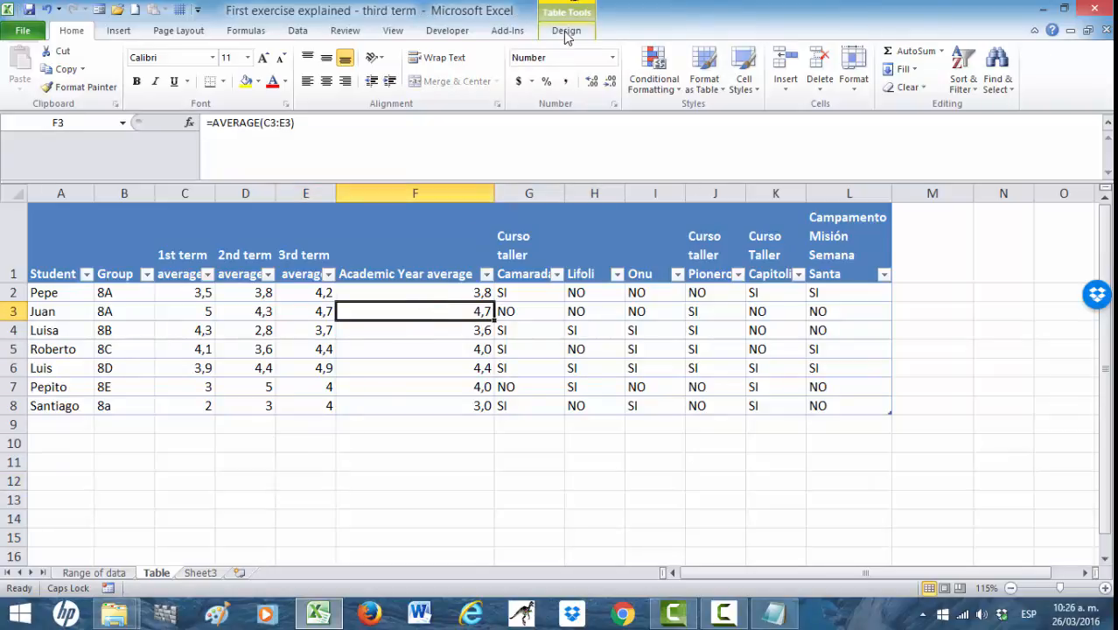
pyautogui.click(565, 31)
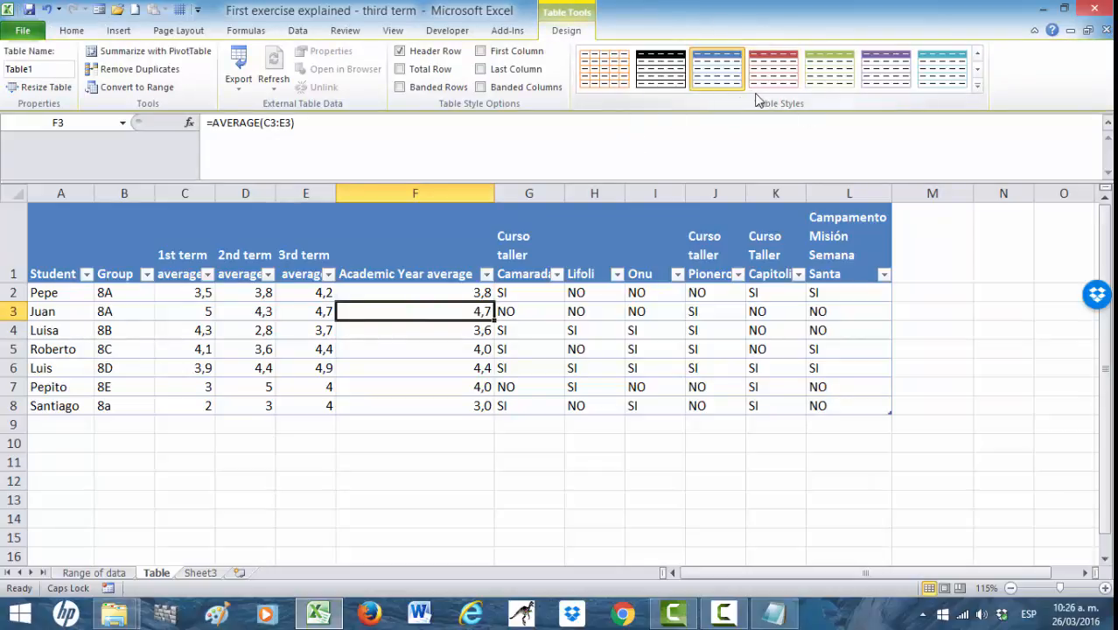
pyautogui.click(979, 79)
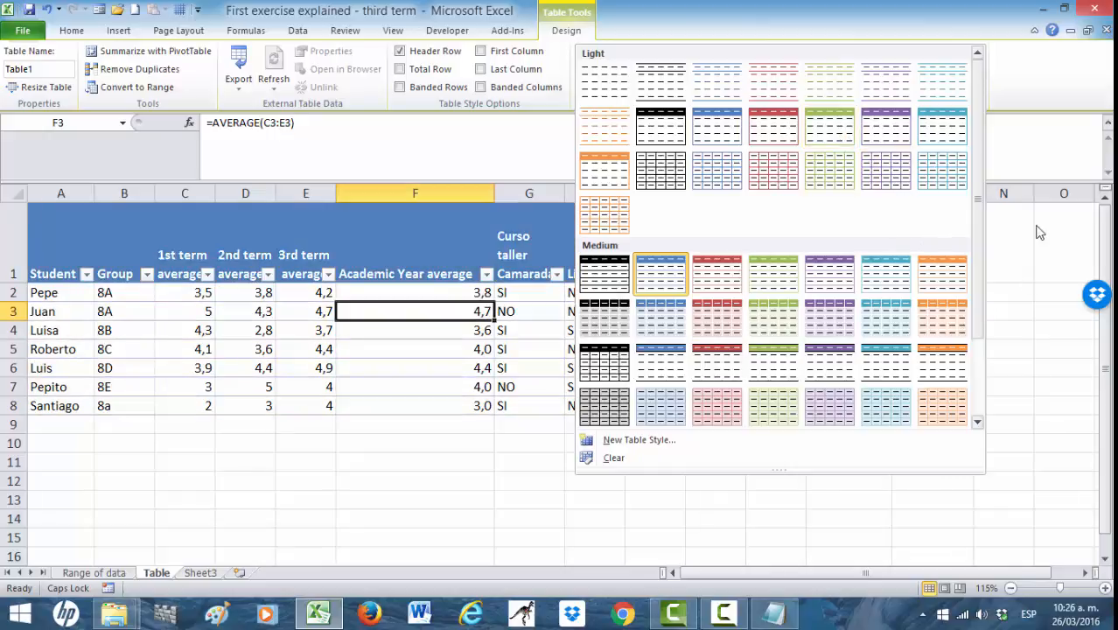
pyautogui.moveTo(978, 255); pyautogui.dragTo(986, 350)
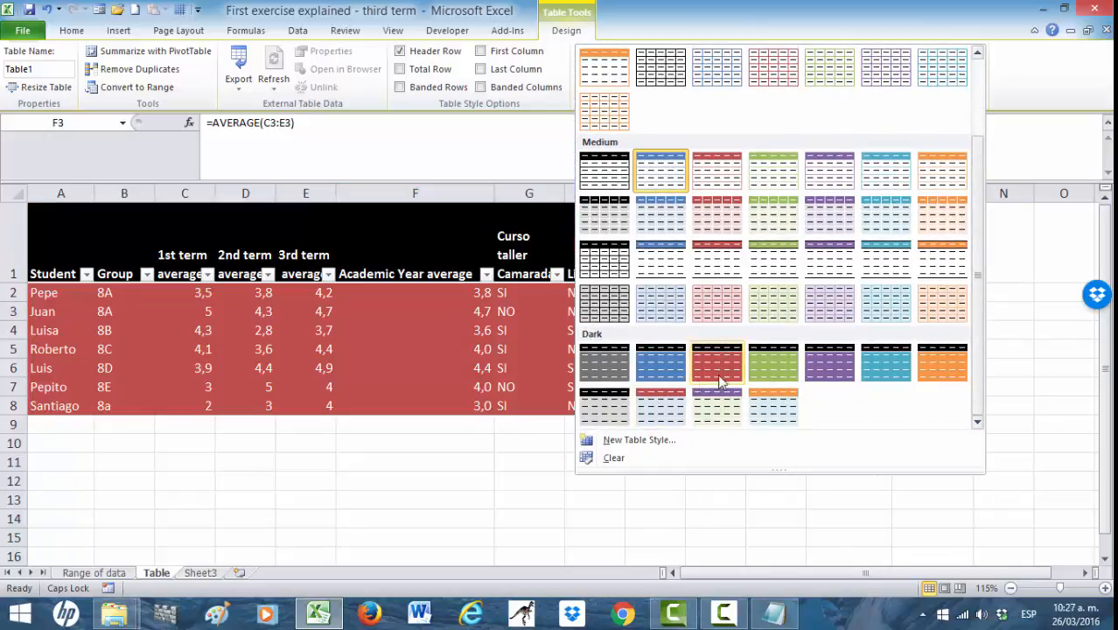
pyautogui.click(981, 93)
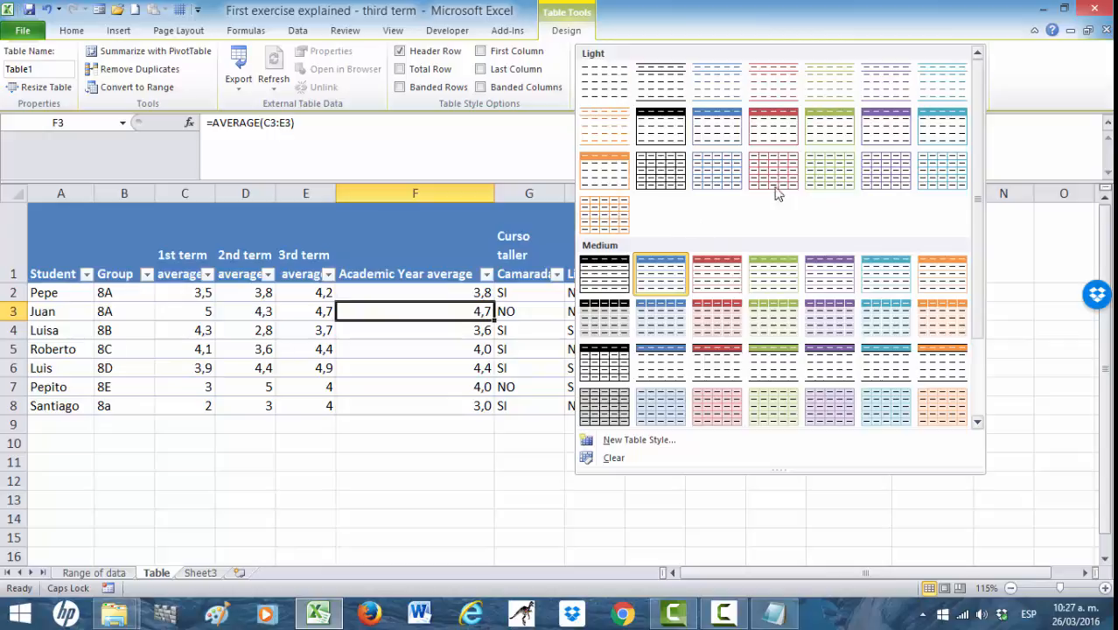
pyautogui.scroll(-2, 974, 185)
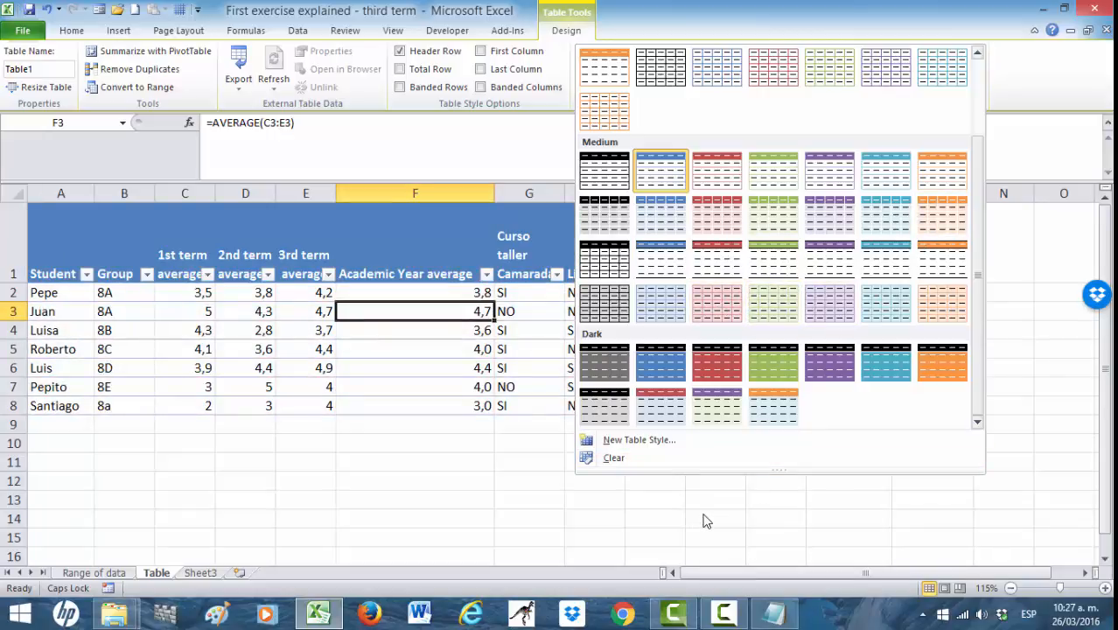
pyautogui.click(707, 521)
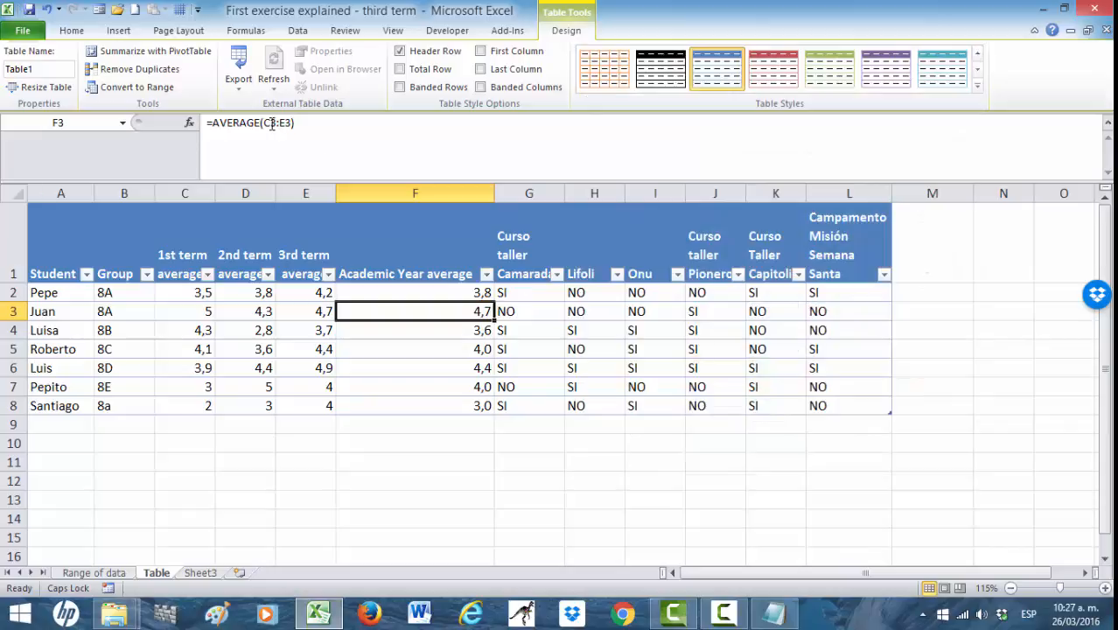
# - Apply the Austin theme from Page Layout > Themes, turning the table green
pyautogui.click(184, 30)
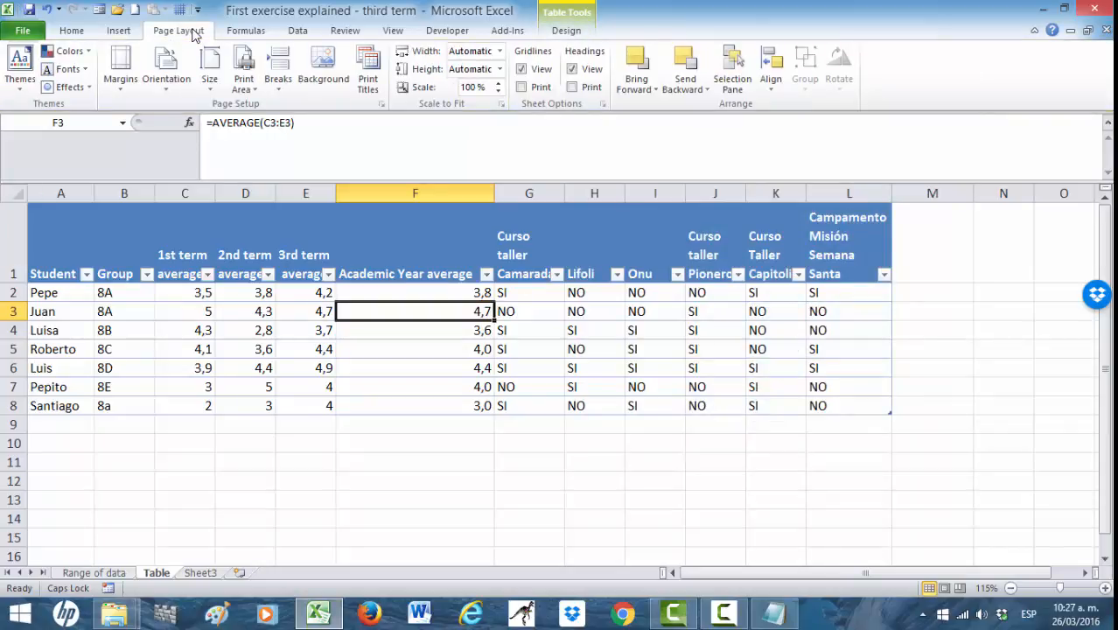
pyautogui.click(21, 84)
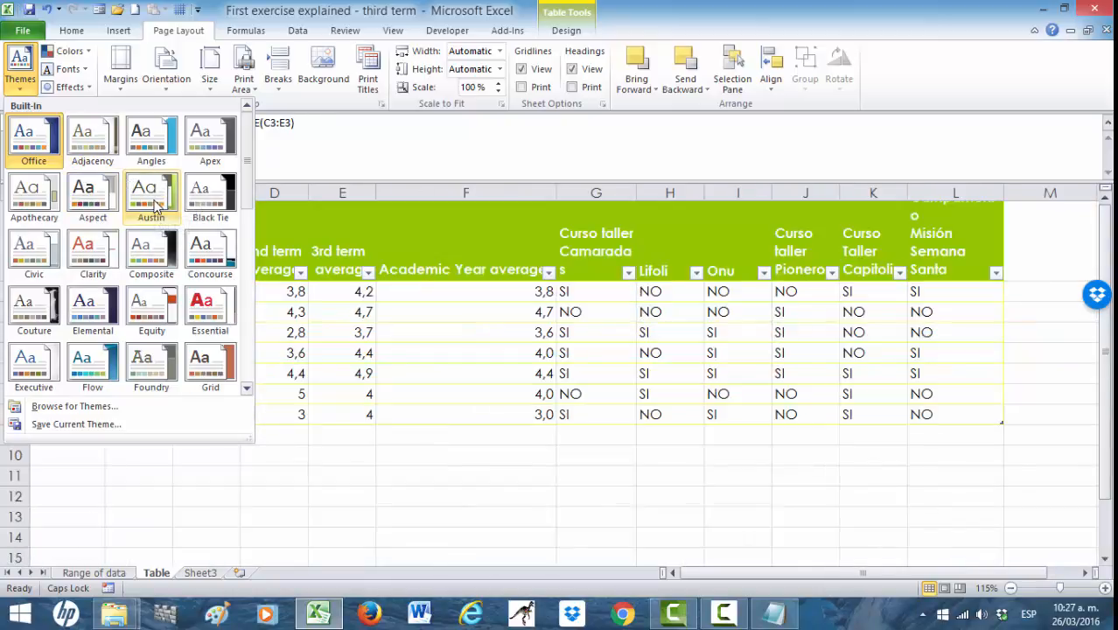
pyautogui.click(154, 206)
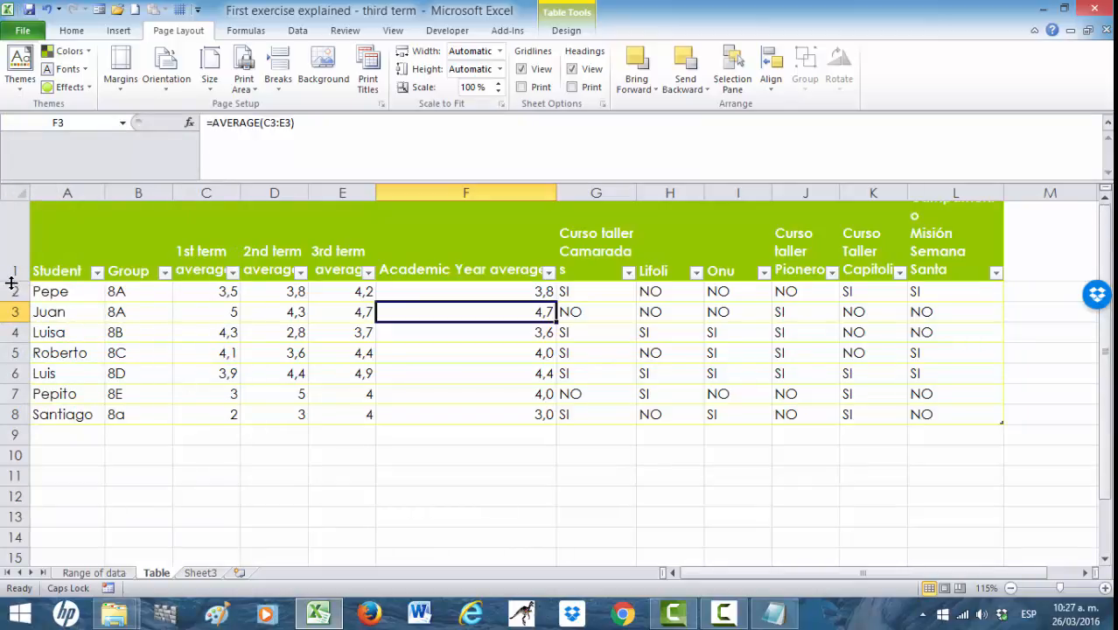
# - Heighten header row 1, widen columns L and G, and narrow column F so its heading wraps
pyautogui.moveTo(11, 278); pyautogui.dragTo(12, 299)
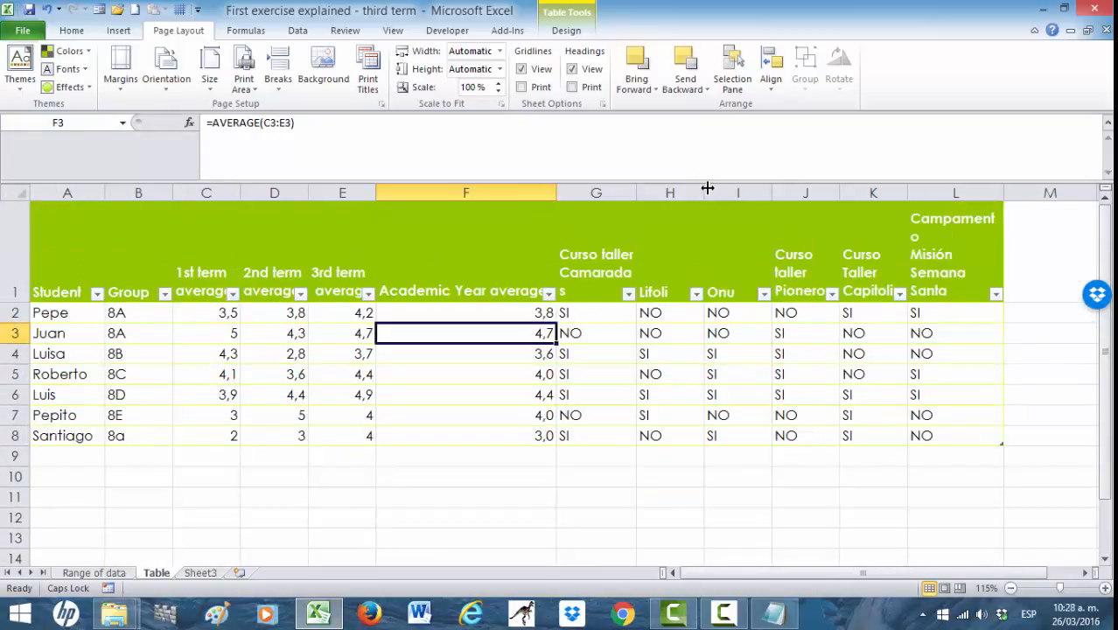
pyautogui.moveTo(1003, 192); pyautogui.dragTo(1017, 192)
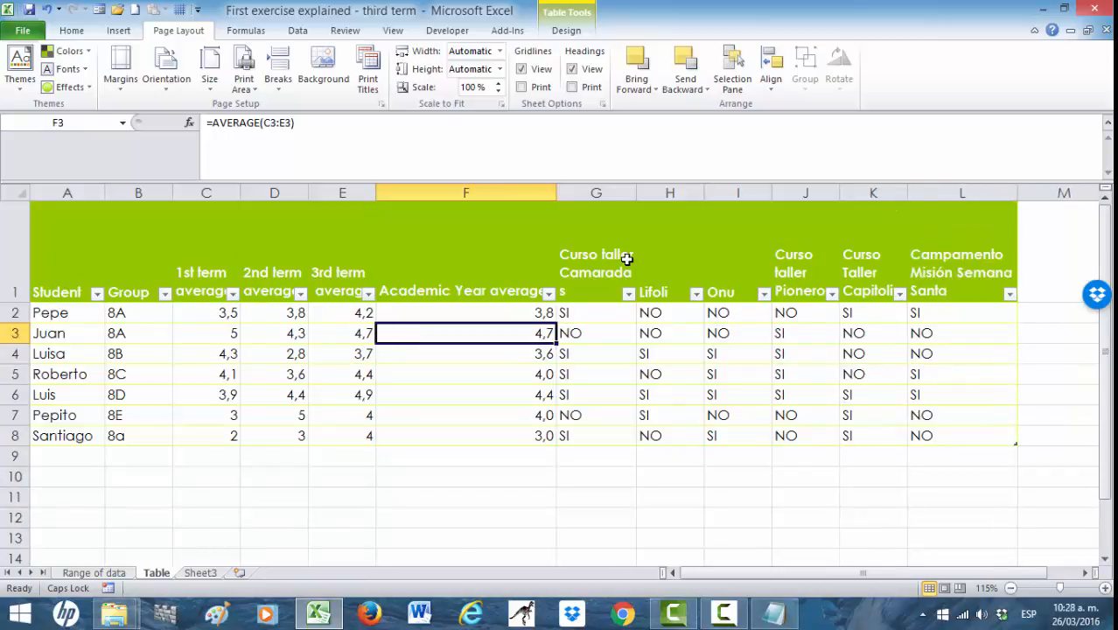
pyautogui.moveTo(636, 191); pyautogui.dragTo(644, 191)
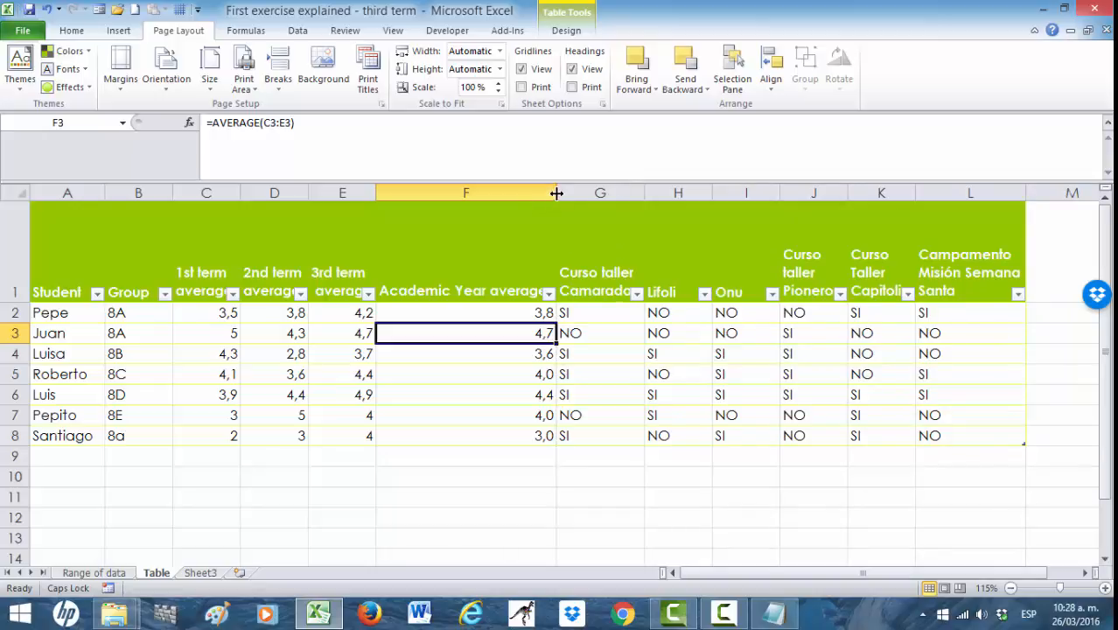
pyautogui.moveTo(556, 192); pyautogui.dragTo(493, 196)
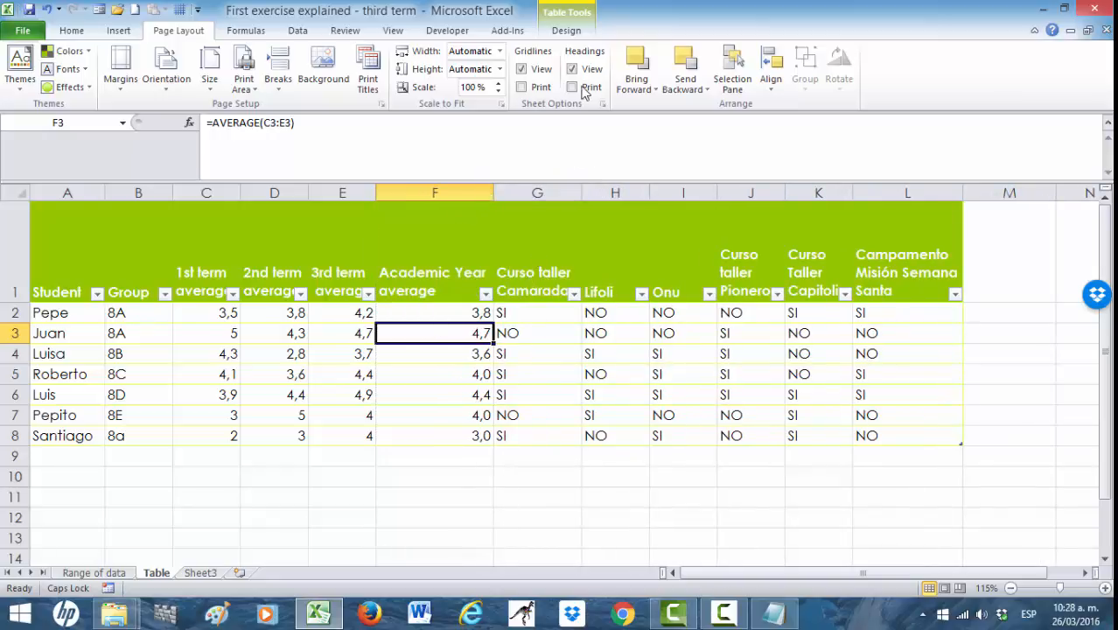
# - Apply Table Style Medium 9 from the expanded Table Styles gallery
pyautogui.click(568, 29)
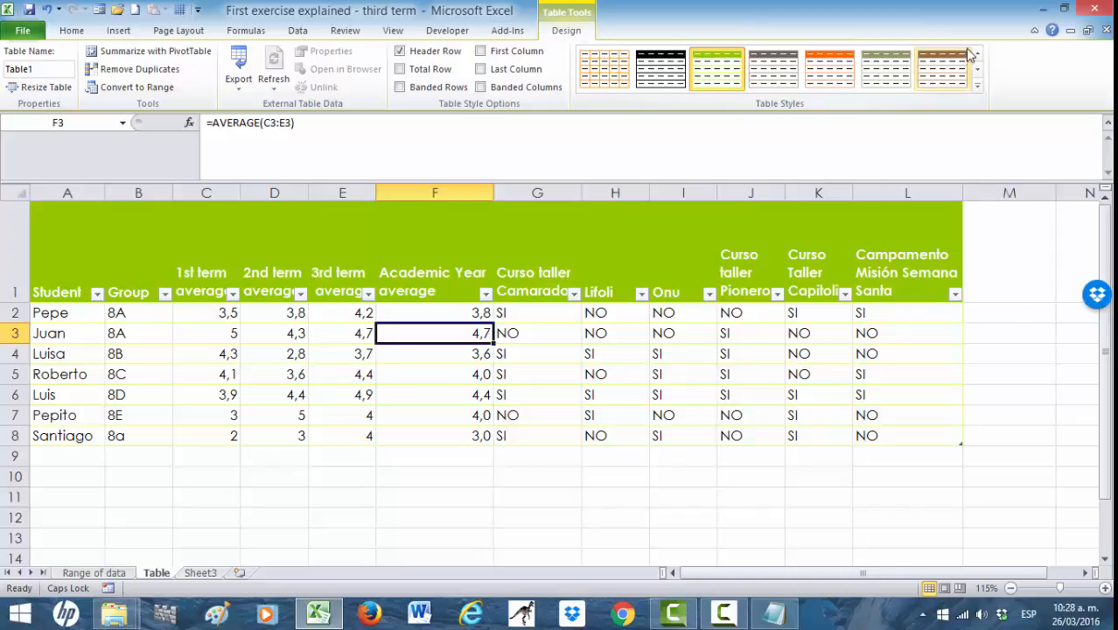
pyautogui.click(978, 87)
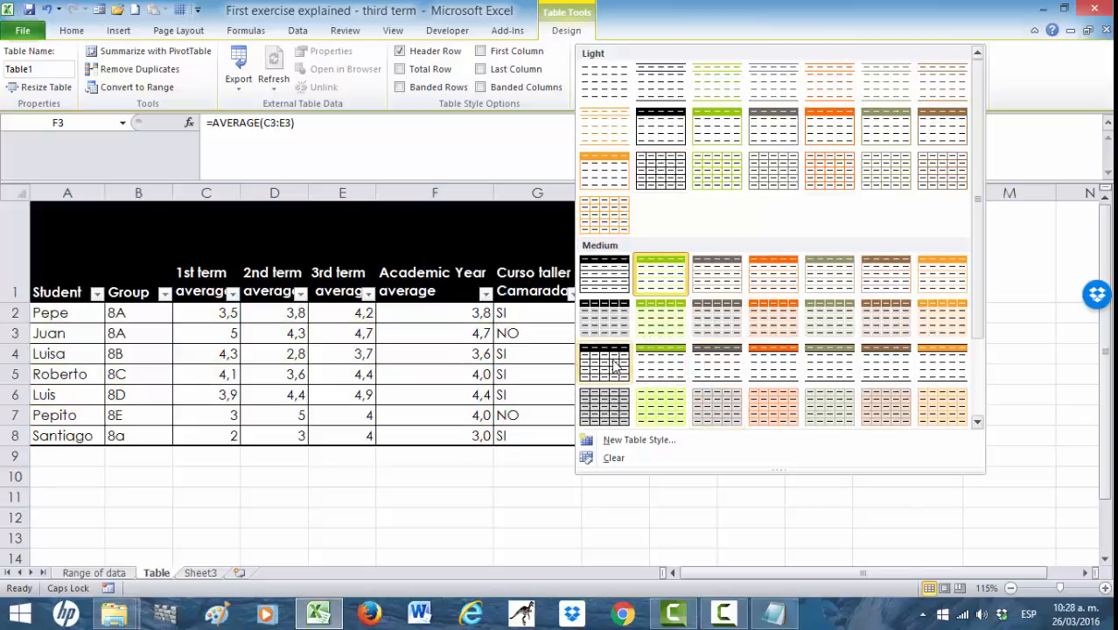
pyautogui.click(656, 324)
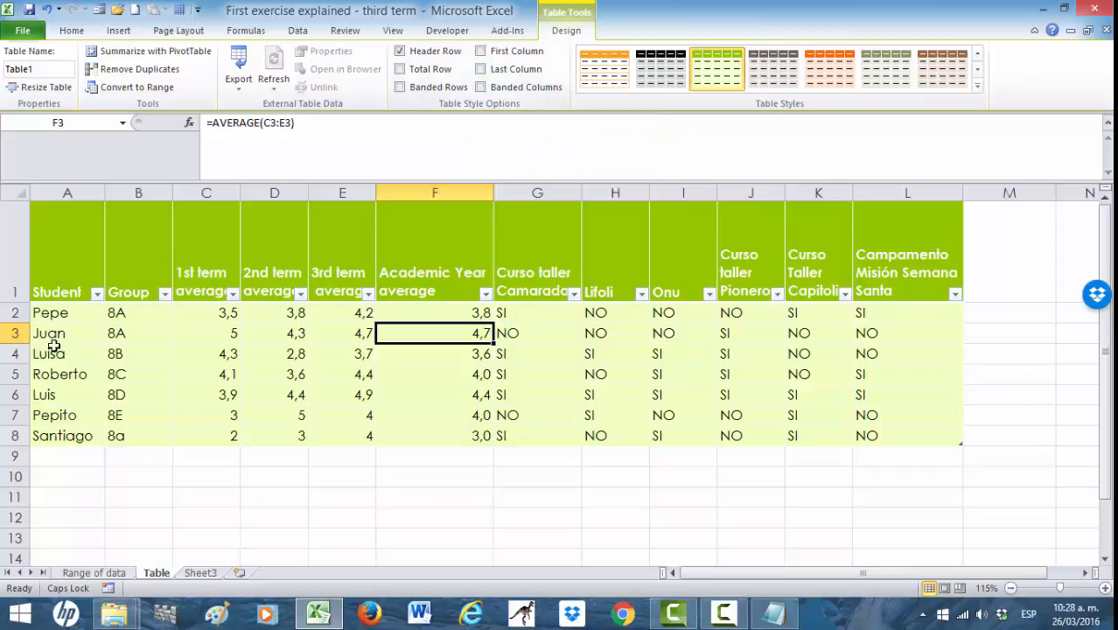
# - Turn on First Column emphasis for the table, trying Total Row and Last Column but leaving both off
pyautogui.click(480, 52)
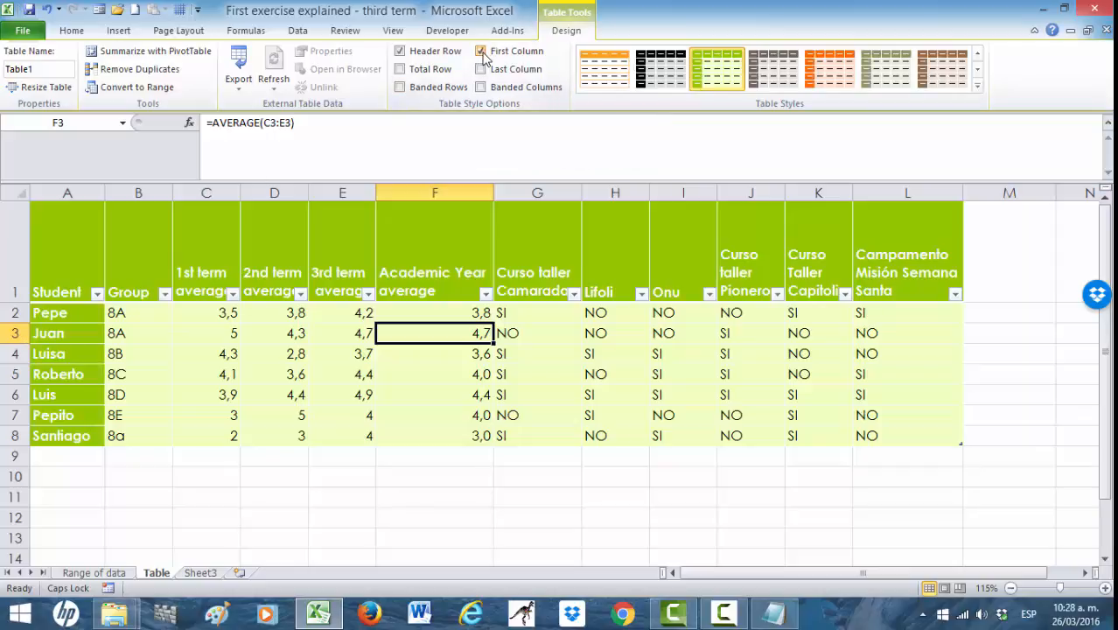
pyautogui.click(149, 505)
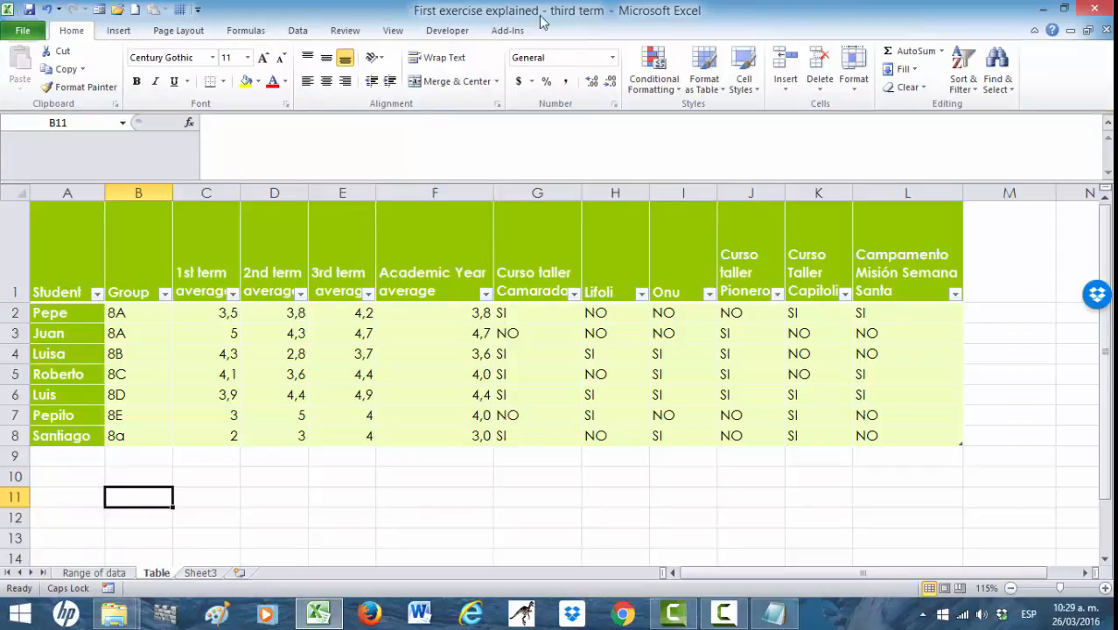
pyautogui.click(338, 331)
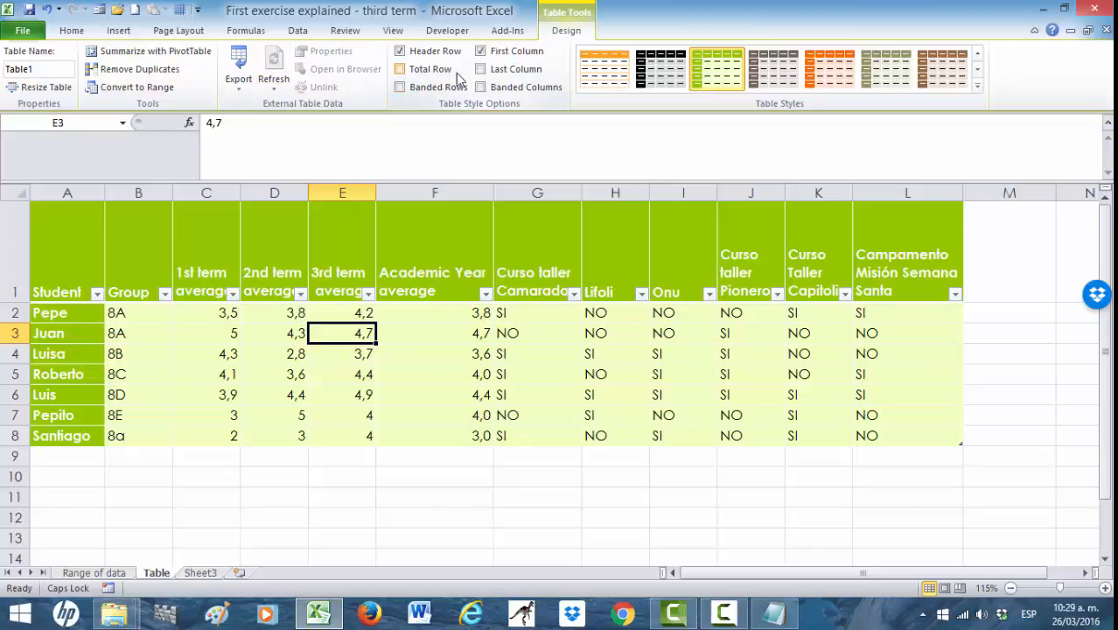
pyautogui.click(402, 70)
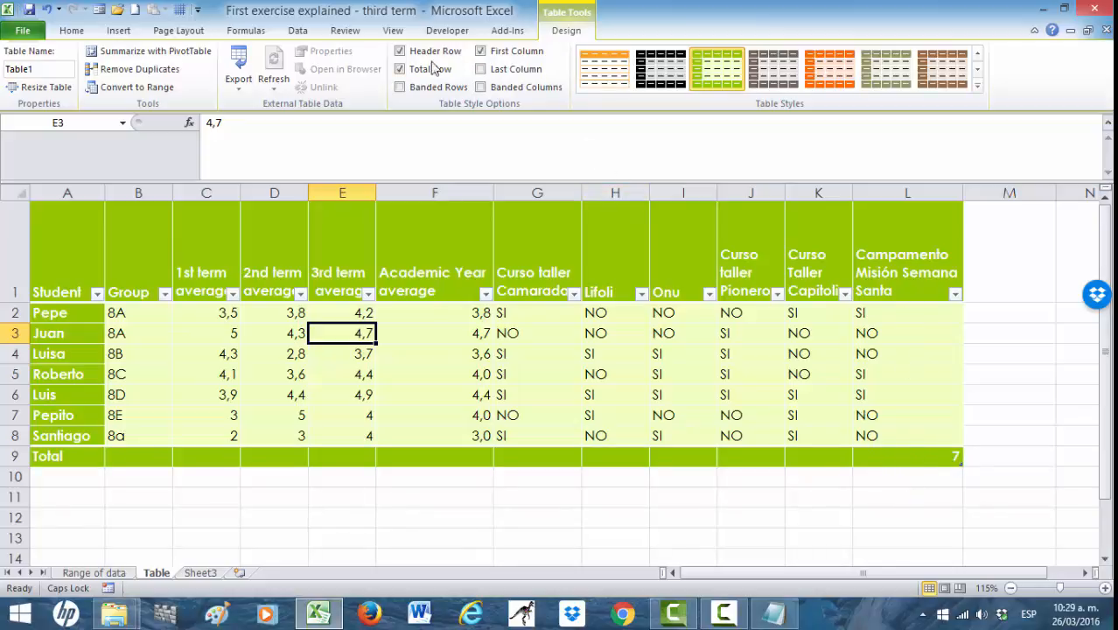
pyautogui.click(400, 70)
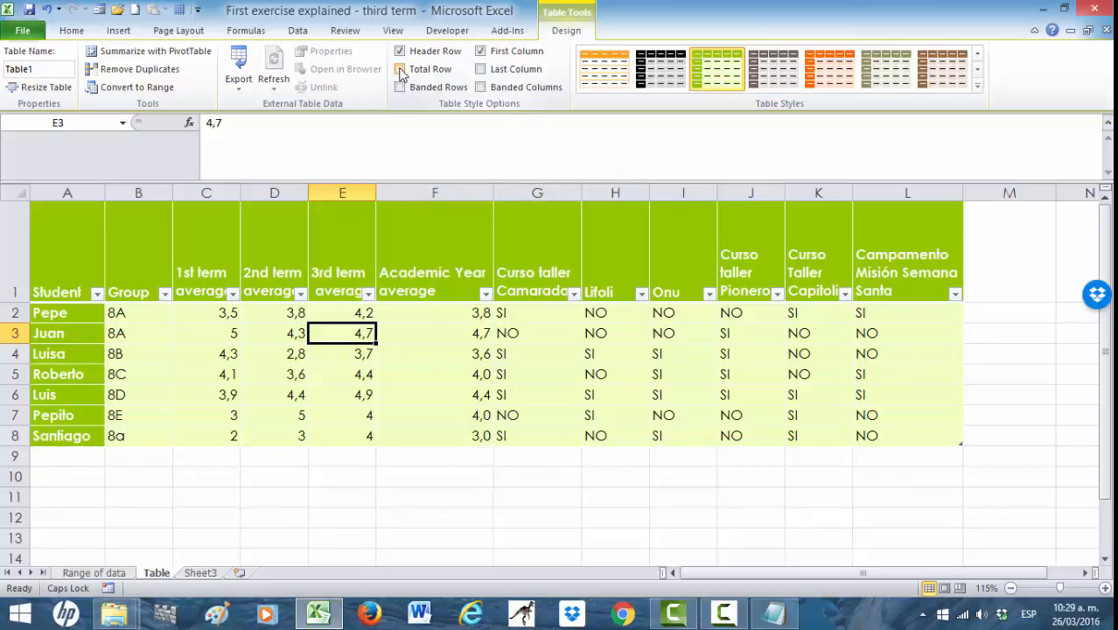
pyautogui.click(481, 70)
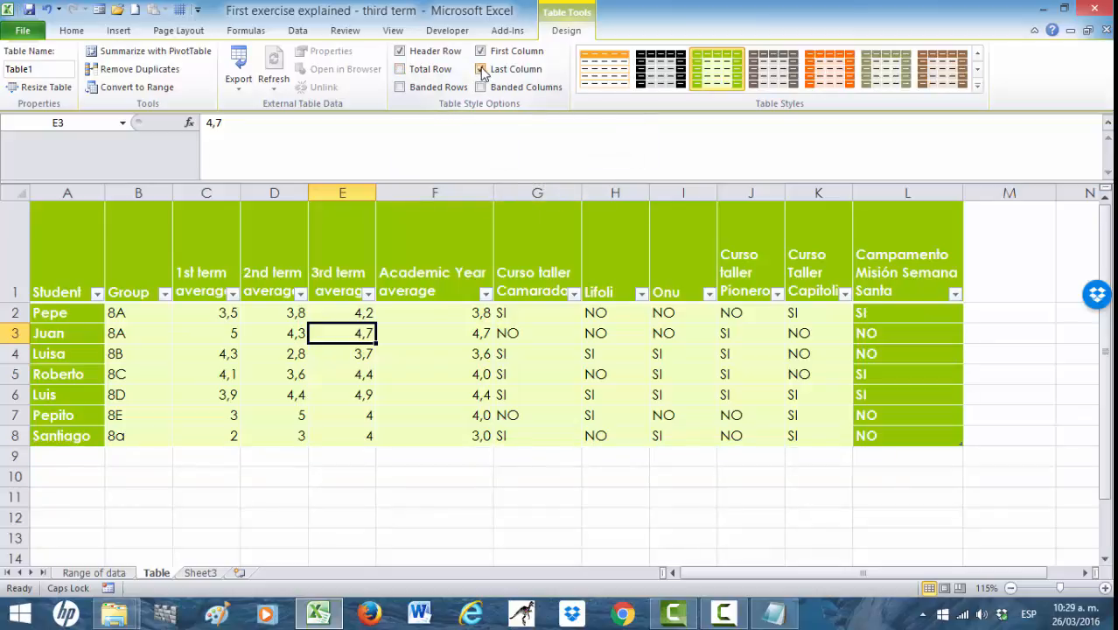
pyautogui.click(481, 69)
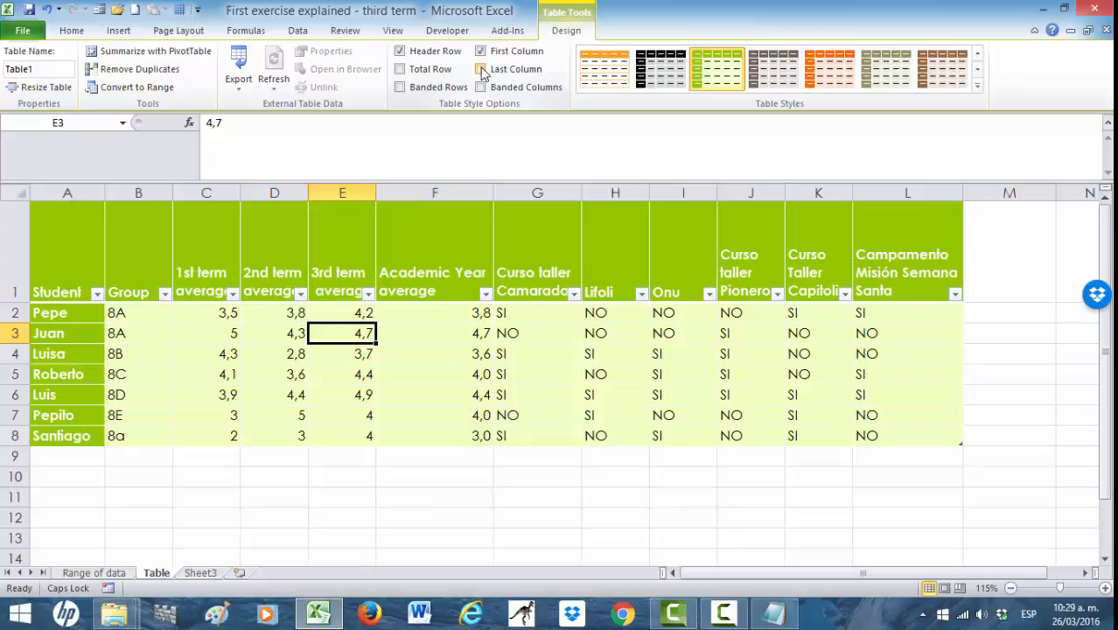
# - On the Range of data sheet, select student names A1:A8 plus the average columns C1:F8
pyautogui.click(96, 573)
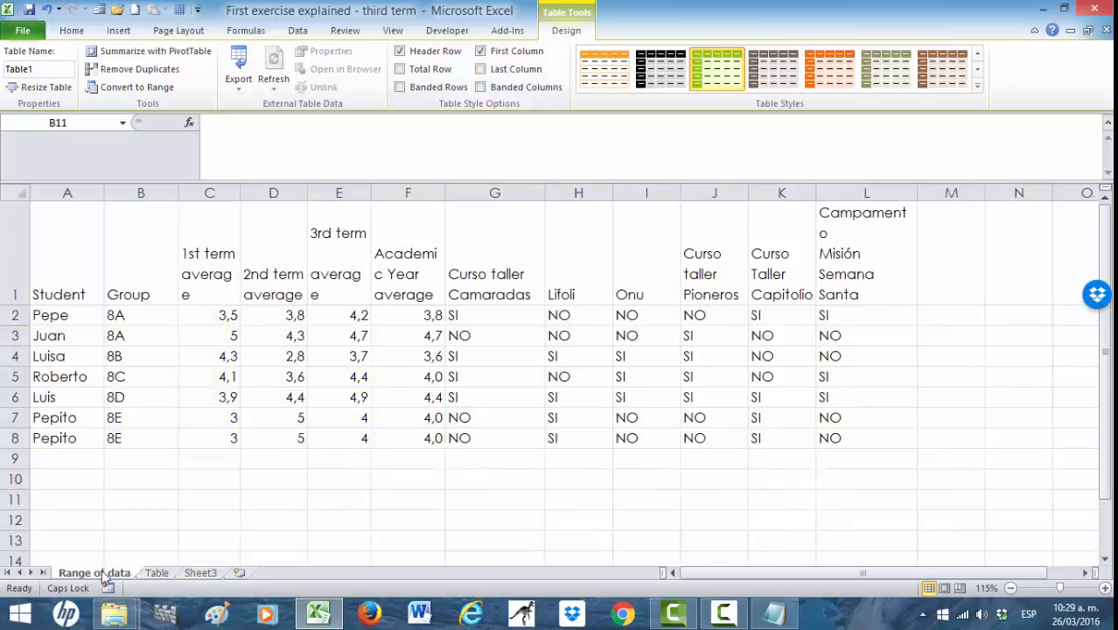
pyautogui.click(159, 578)
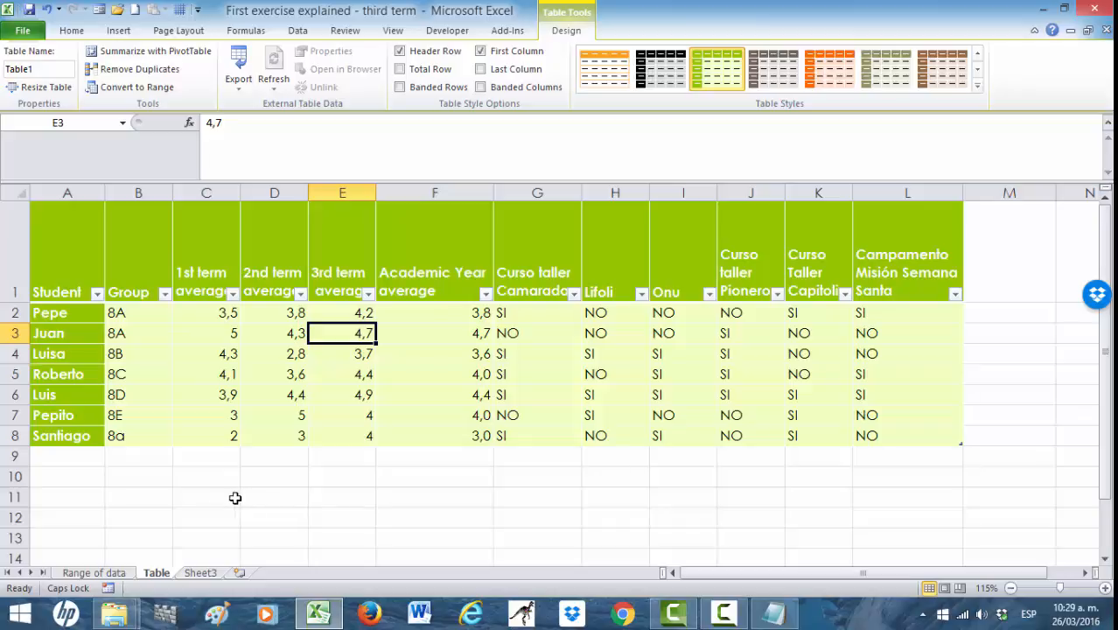
pyautogui.click(101, 572)
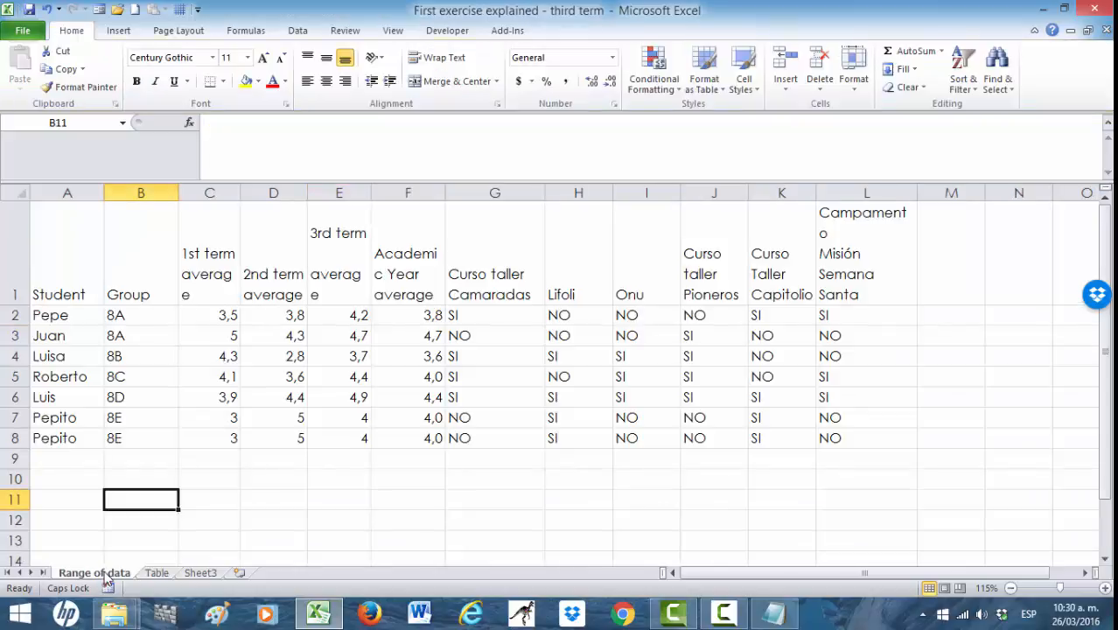
pyautogui.click(1104, 560)
pyautogui.click(1105, 200)
pyautogui.moveTo(81, 254); pyautogui.dragTo(80, 435)
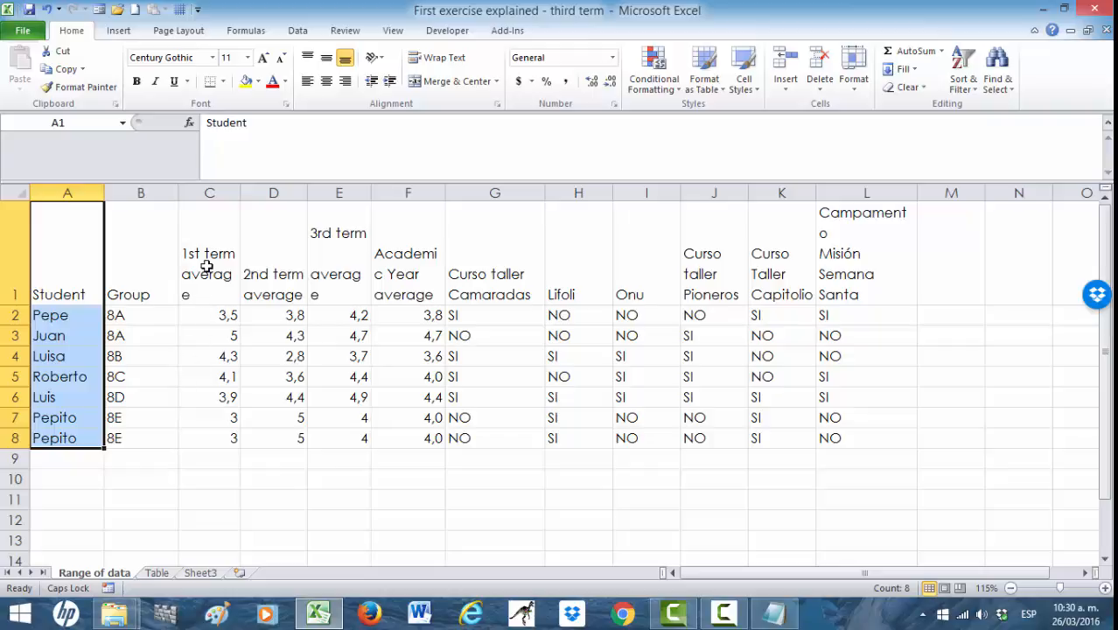
pyautogui.moveTo(207, 267); pyautogui.dragTo(393, 437)
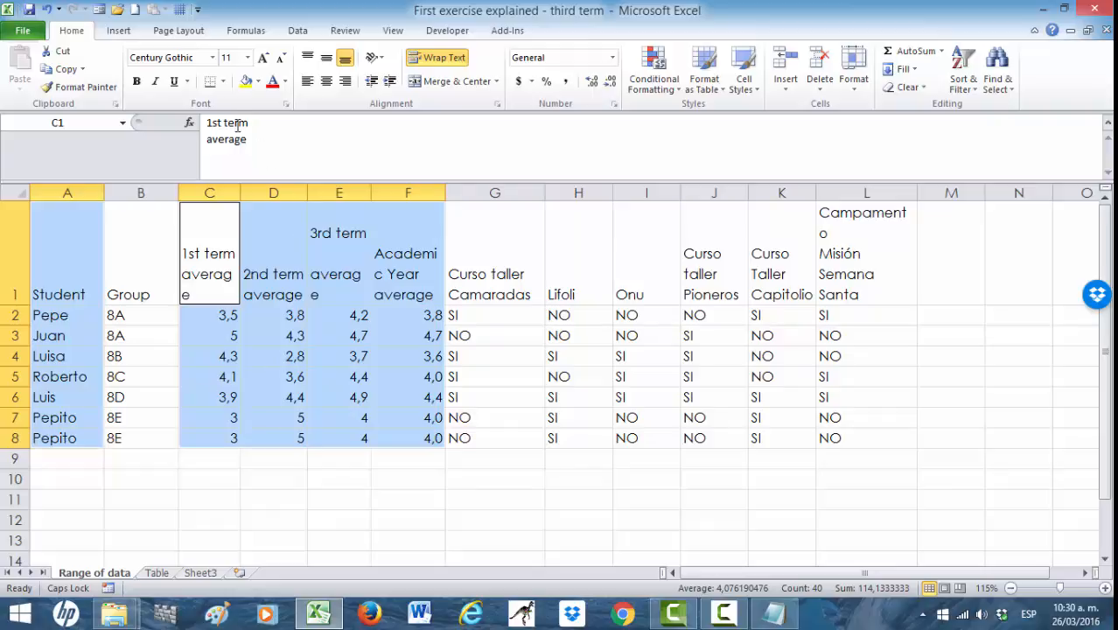
# - Insert a 3-D Clustered Column chart and drag it to the right of the data
pyautogui.click(119, 31)
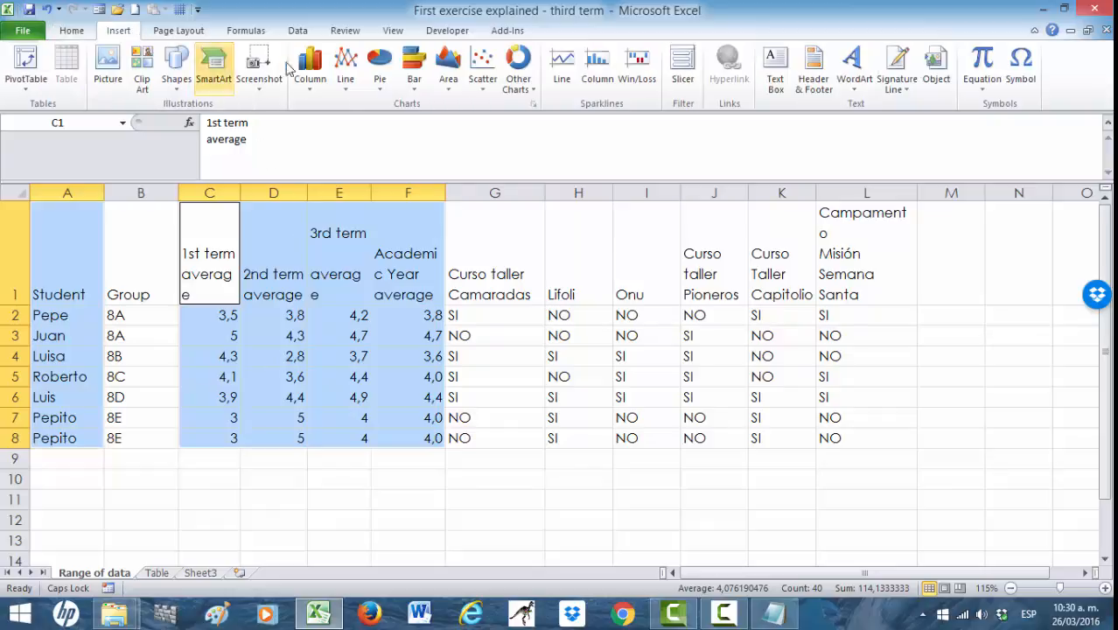
pyautogui.click(311, 70)
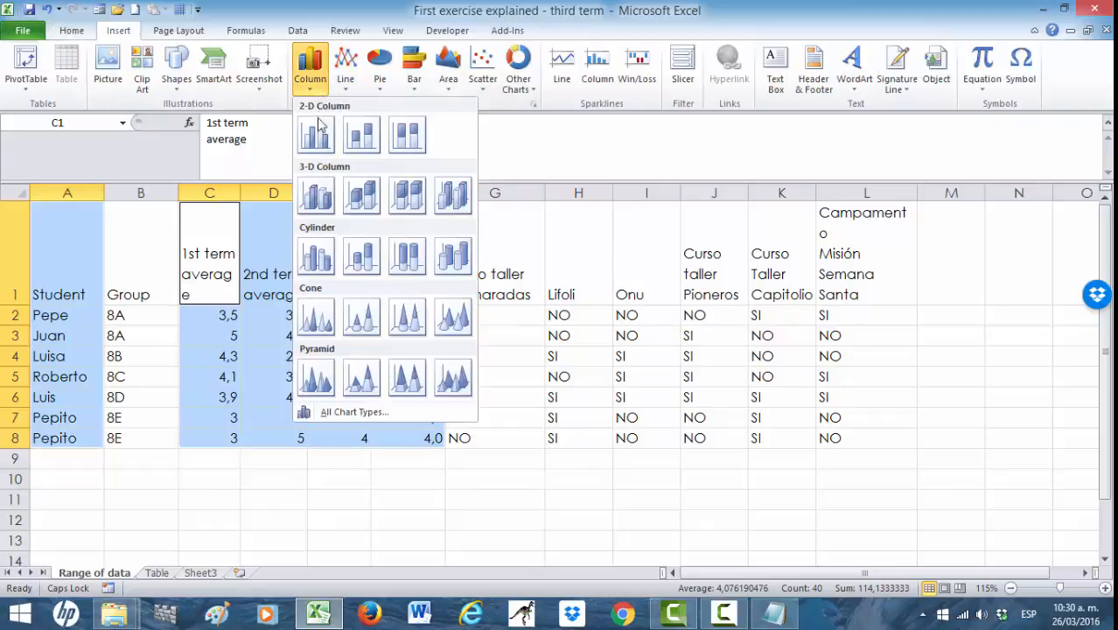
pyautogui.click(319, 198)
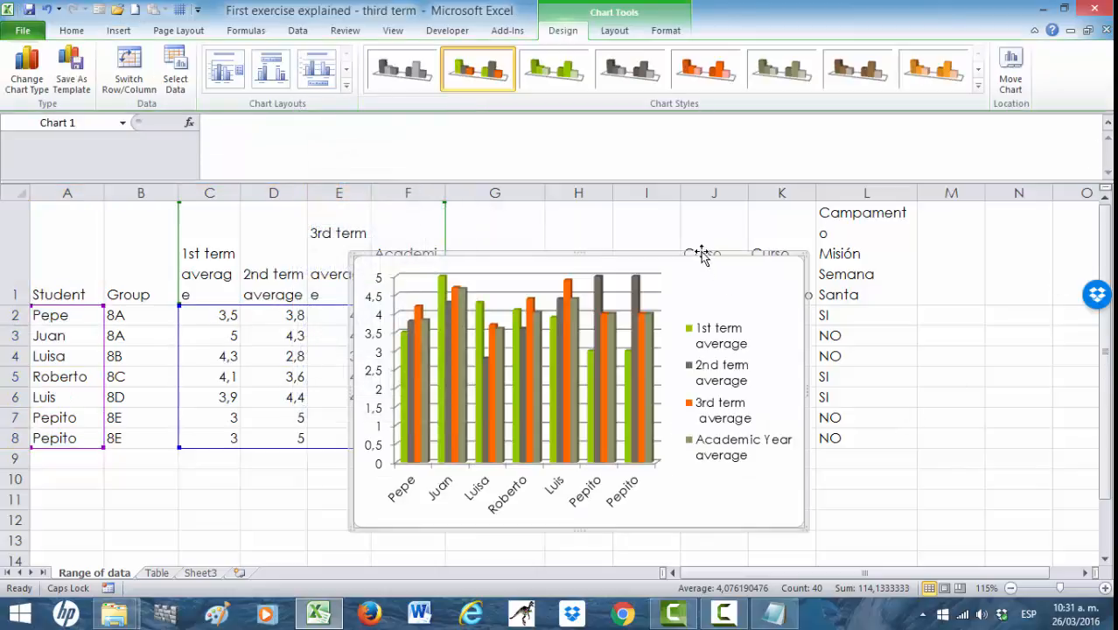
pyautogui.moveTo(764, 278); pyautogui.dragTo(862, 266)
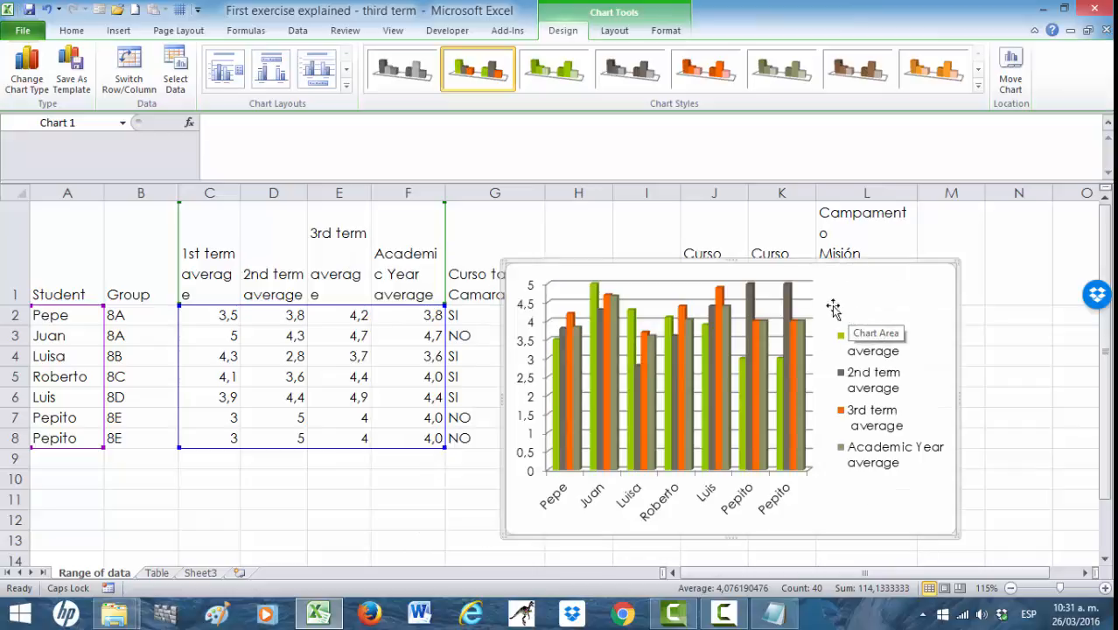
# - Add a title above the chart reading 'Student's performance Range of data'
pyautogui.click(615, 32)
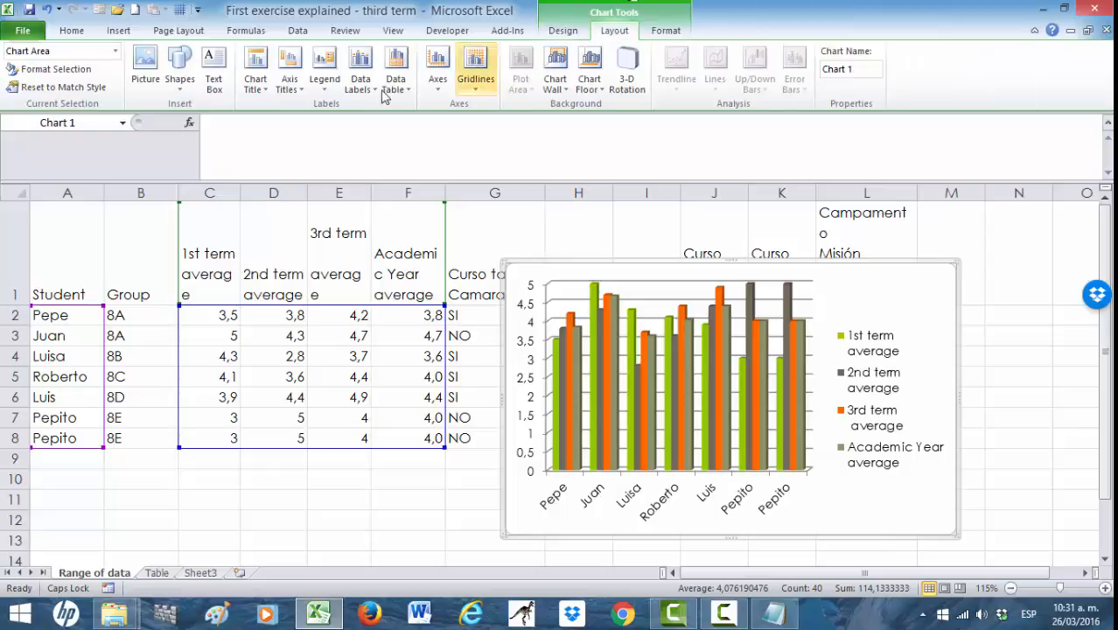
pyautogui.click(260, 81)
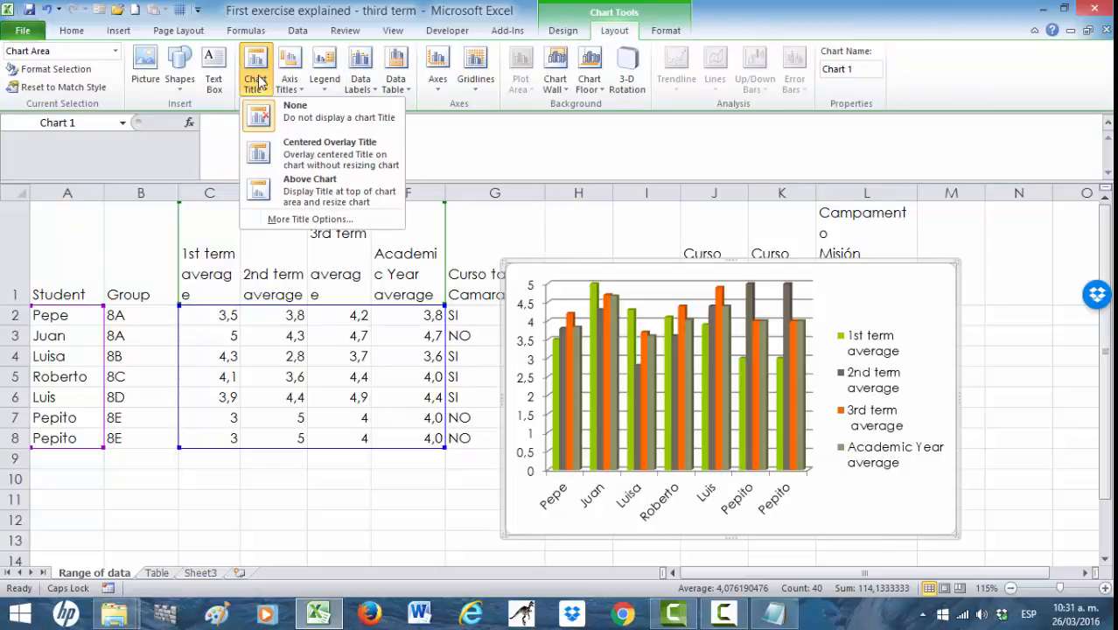
pyautogui.click(297, 192)
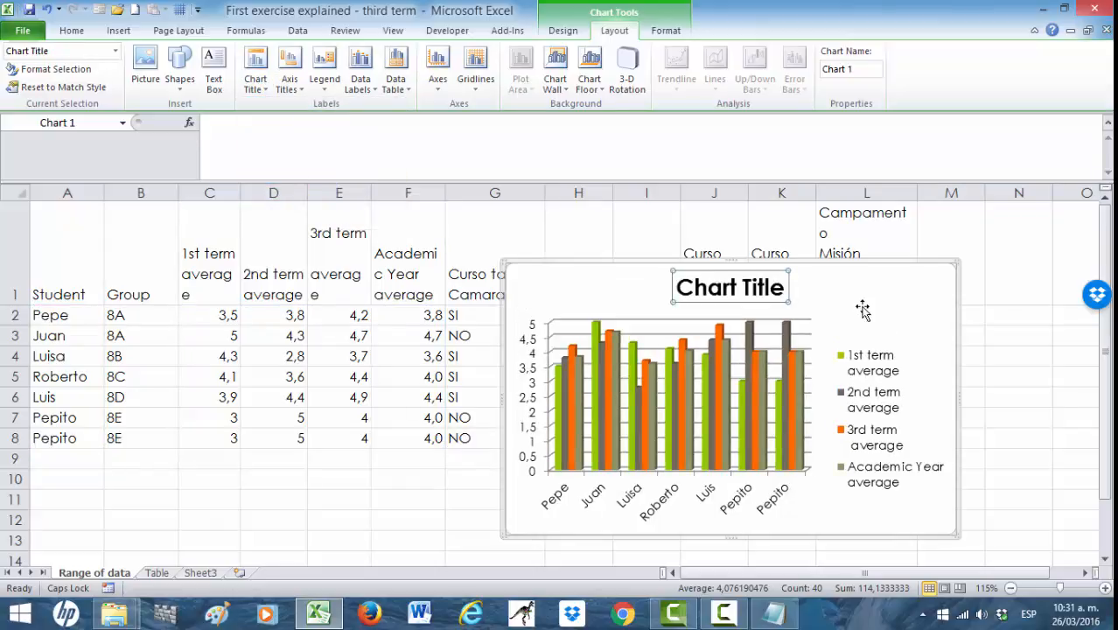
pyautogui.doubleClick(754, 285)
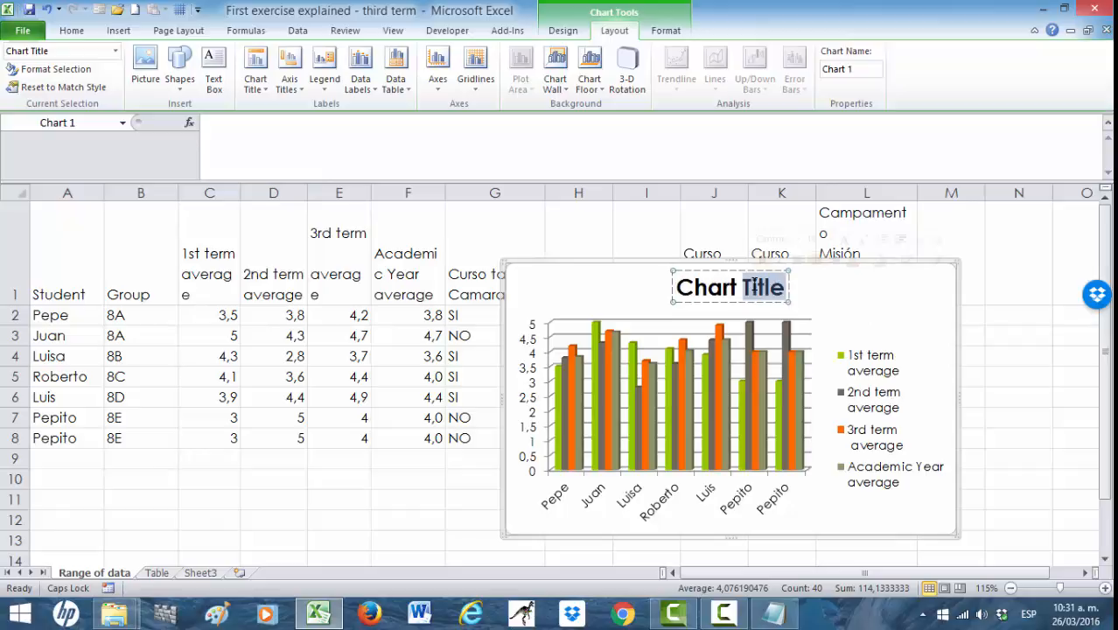
pyautogui.press('BackSpace')
pyautogui.press('BackSpace')
pyautogui.press('BackSpace')
pyautogui.press('BackSpace')
pyautogui.press('BackSpace')
pyautogui.press('BackSpace')
pyautogui.press('BackSpace')
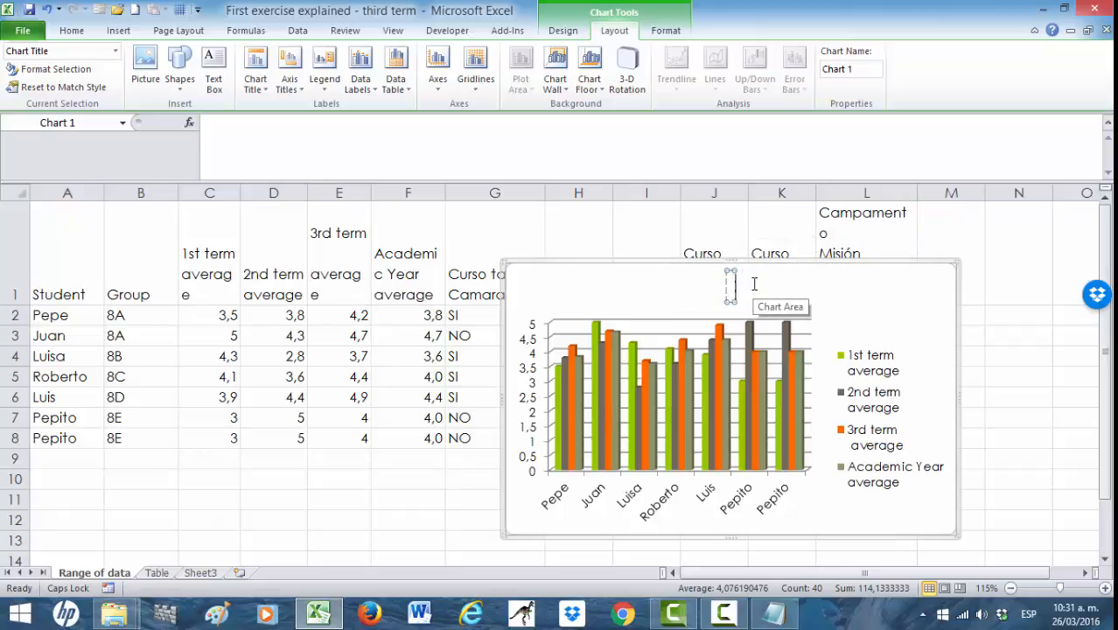
pyautogui.write('STUDE')
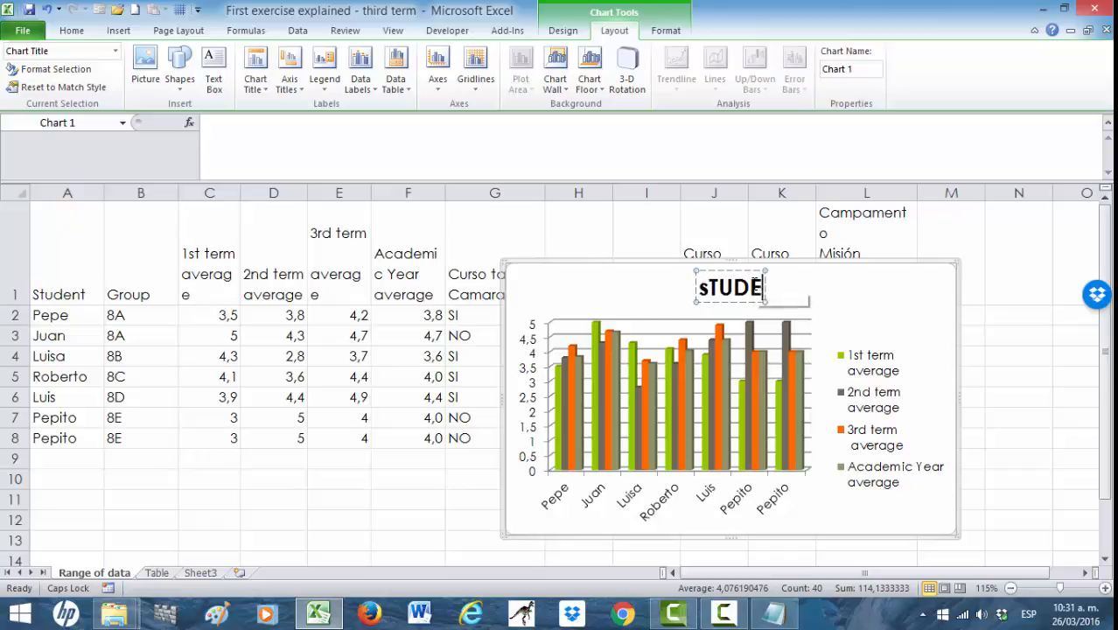
pyautogui.press('BackSpace')
pyautogui.press('BackSpace')
pyautogui.press('BackSpace')
pyautogui.press('BackSpace')
pyautogui.press('BackSpace')
pyautogui.press('capslock')
pyautogui.write('S')
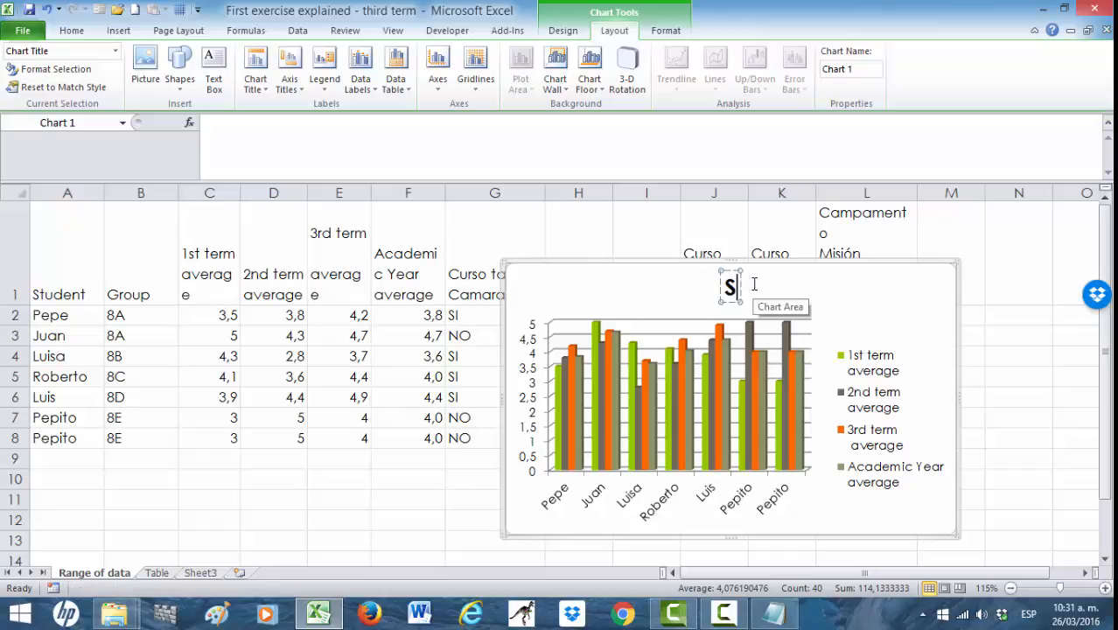
pyautogui.write("tudent's perf")
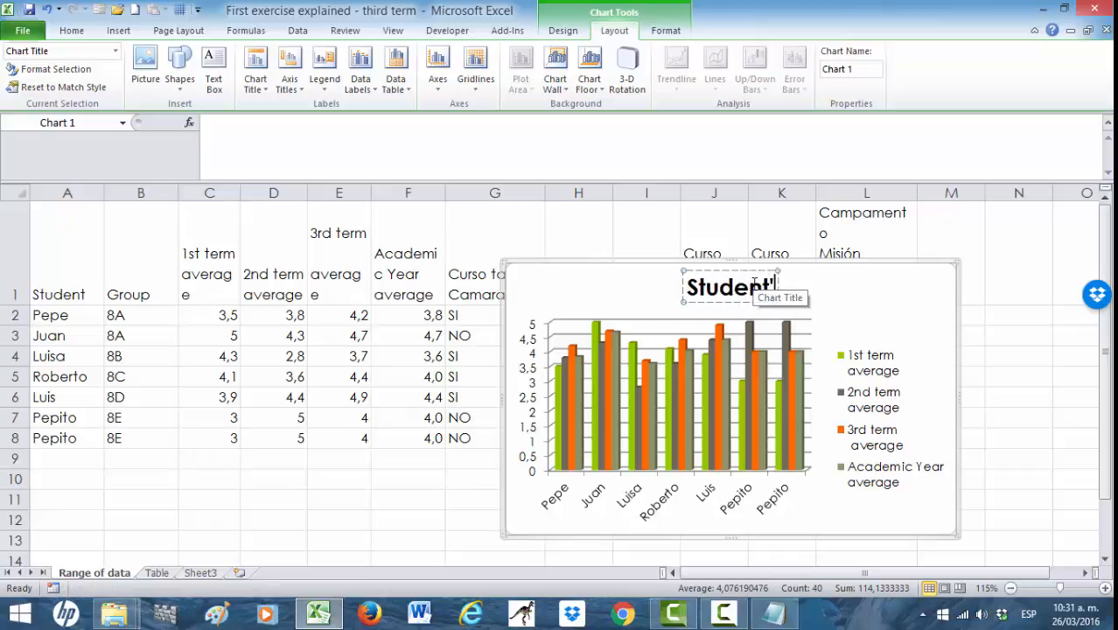
pyautogui.write('ormance')
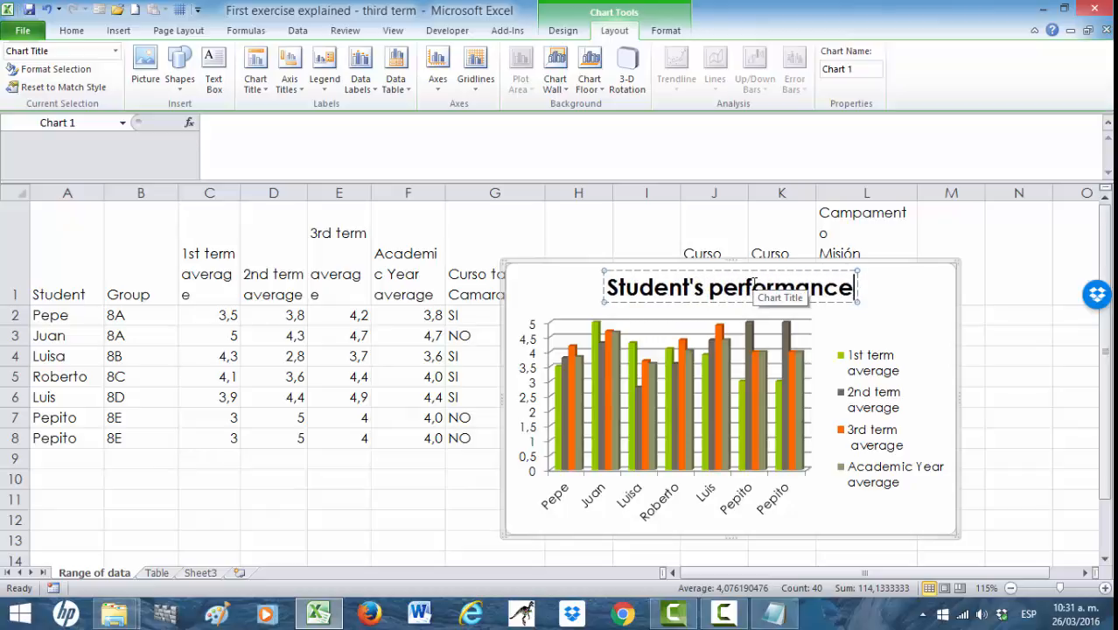
pyautogui.write(' Ra')
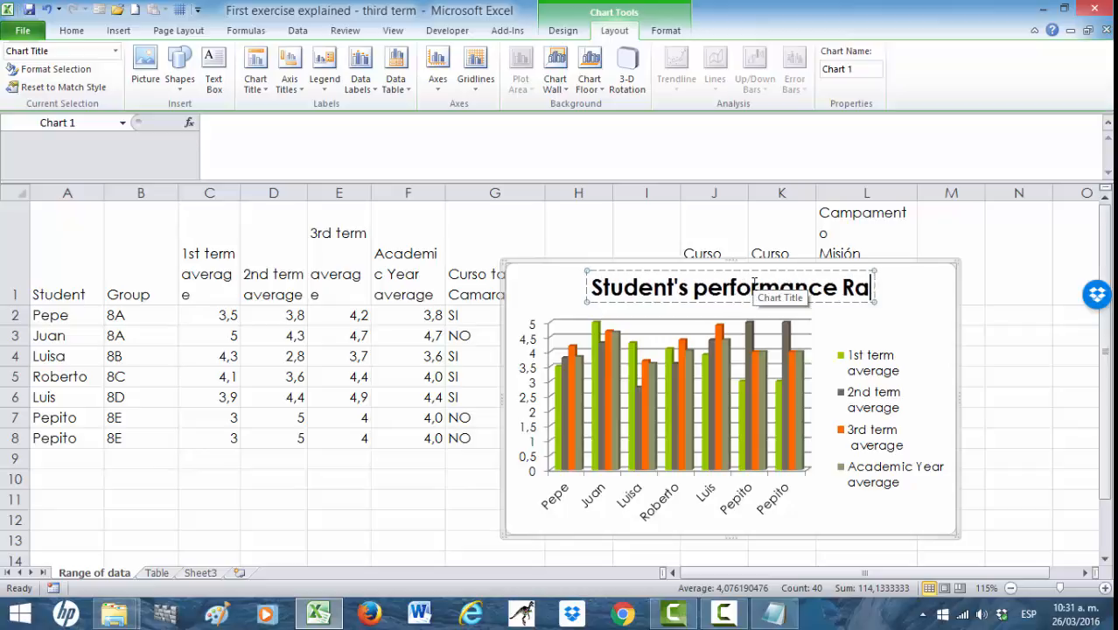
pyautogui.write('nge of data')
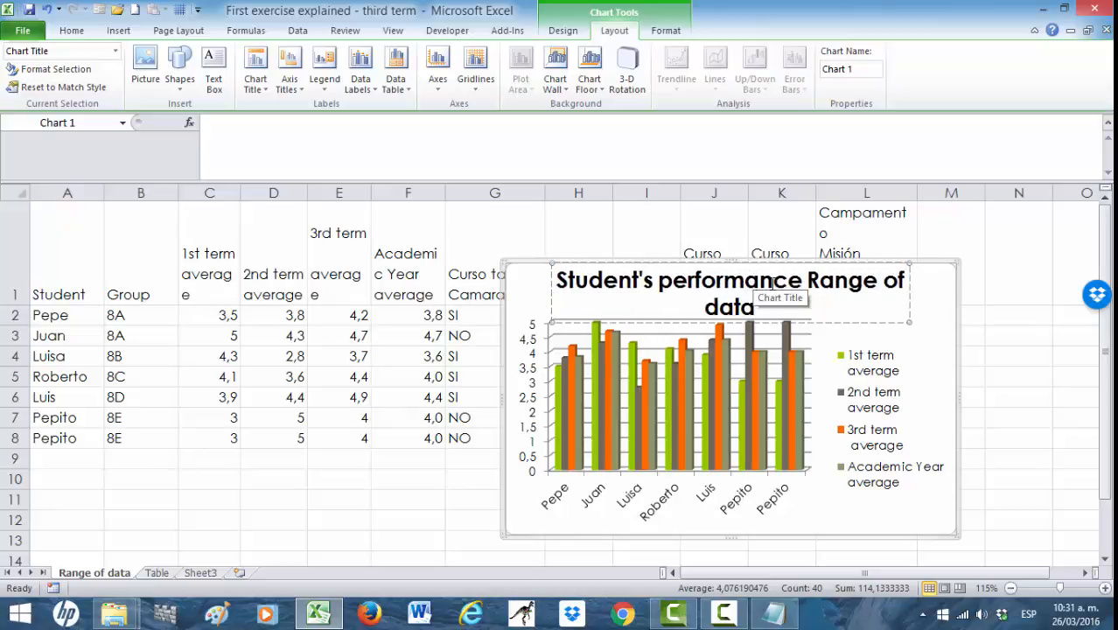
pyautogui.click(1040, 393)
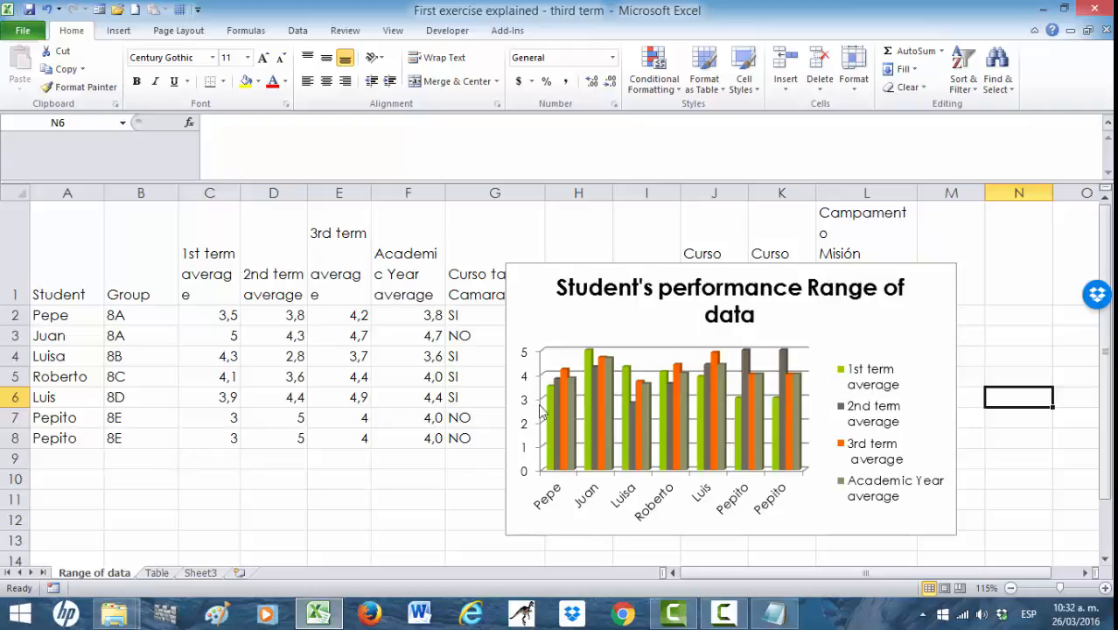
# - Compare the Table and Range of data sheets, ending on Table with student names A1:A8 selected
pyautogui.moveTo(557, 415)
pyautogui.moveTo(801, 433)
pyautogui.click(157, 573)
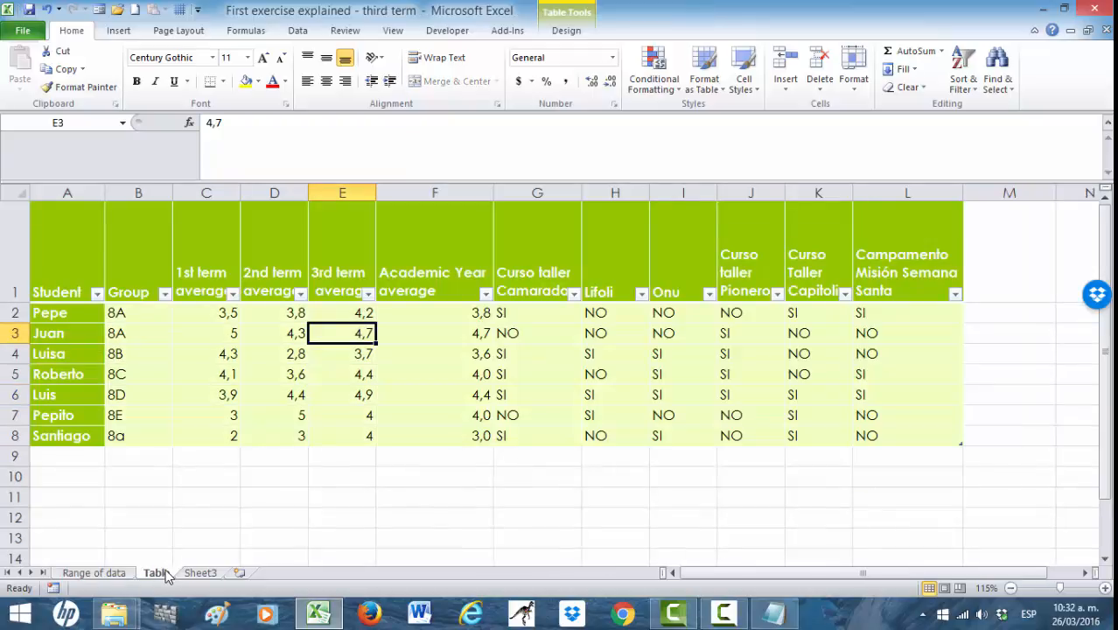
pyautogui.click(109, 570)
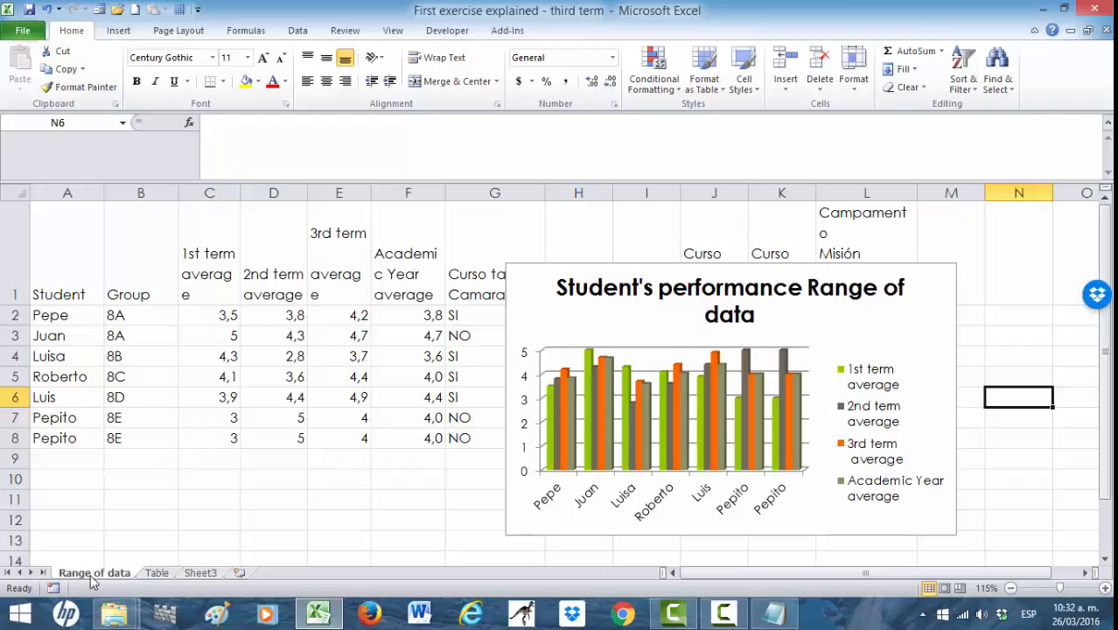
pyautogui.click(158, 574)
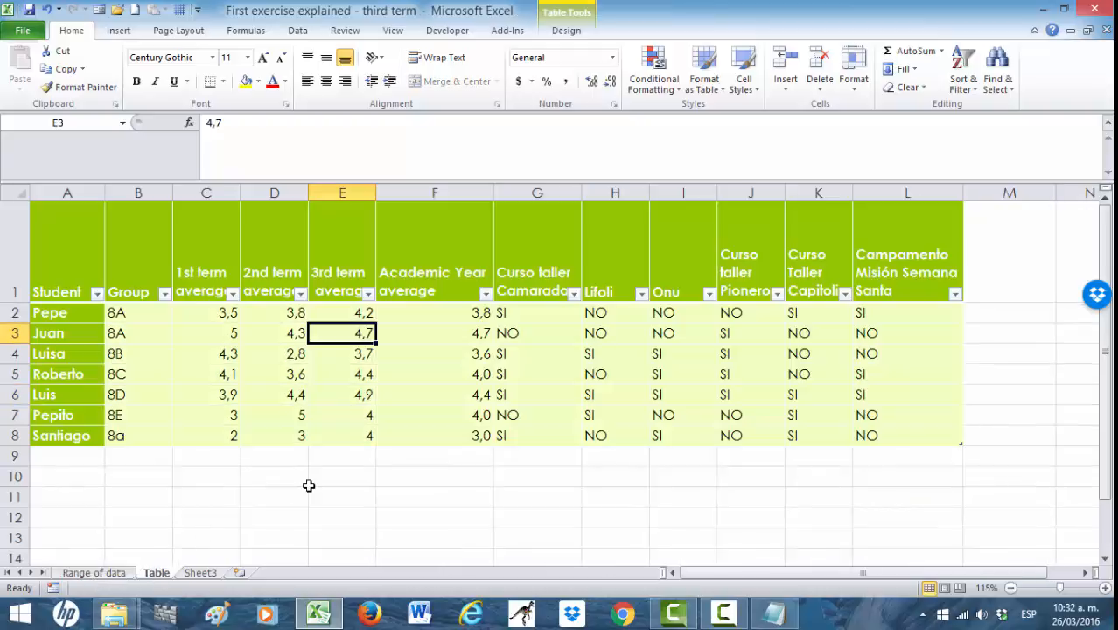
pyautogui.click(94, 573)
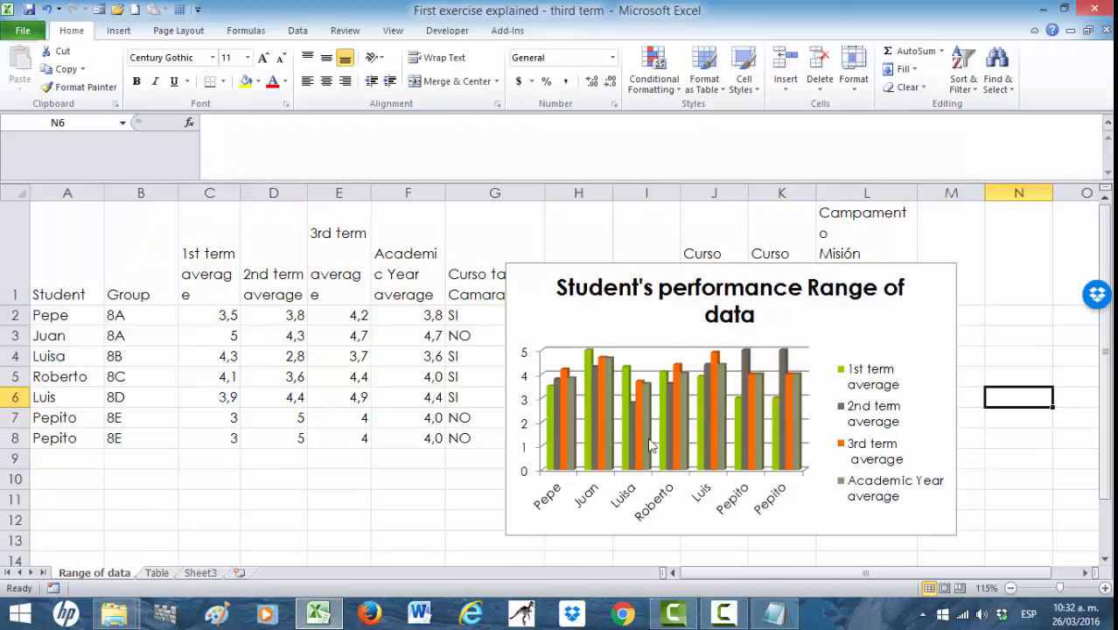
pyautogui.click(156, 573)
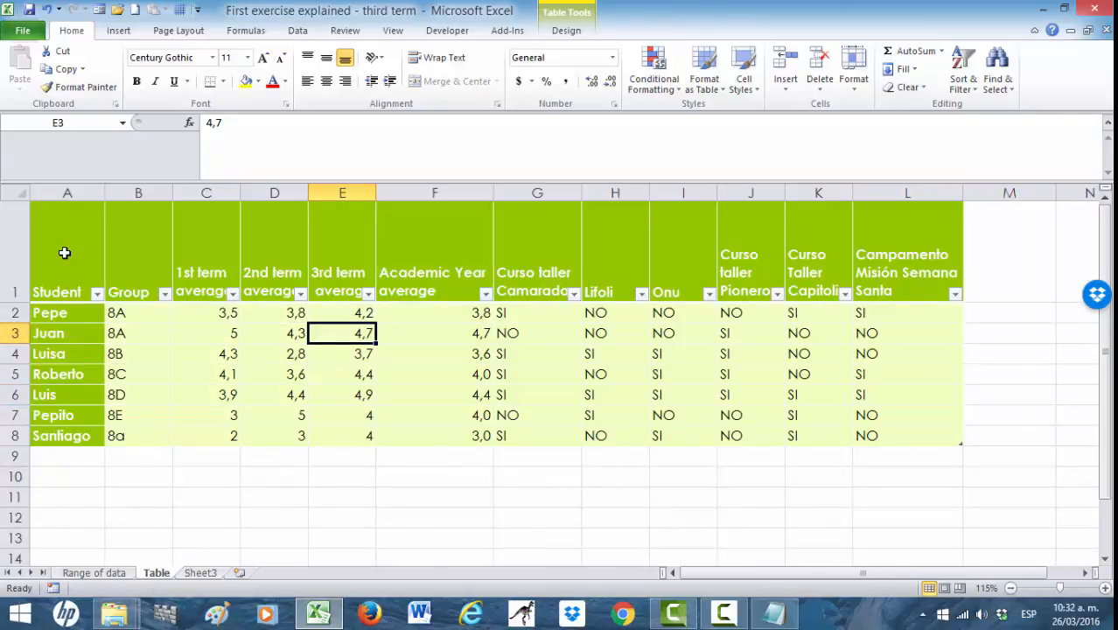
pyautogui.moveTo(64, 253); pyautogui.dragTo(75, 435)
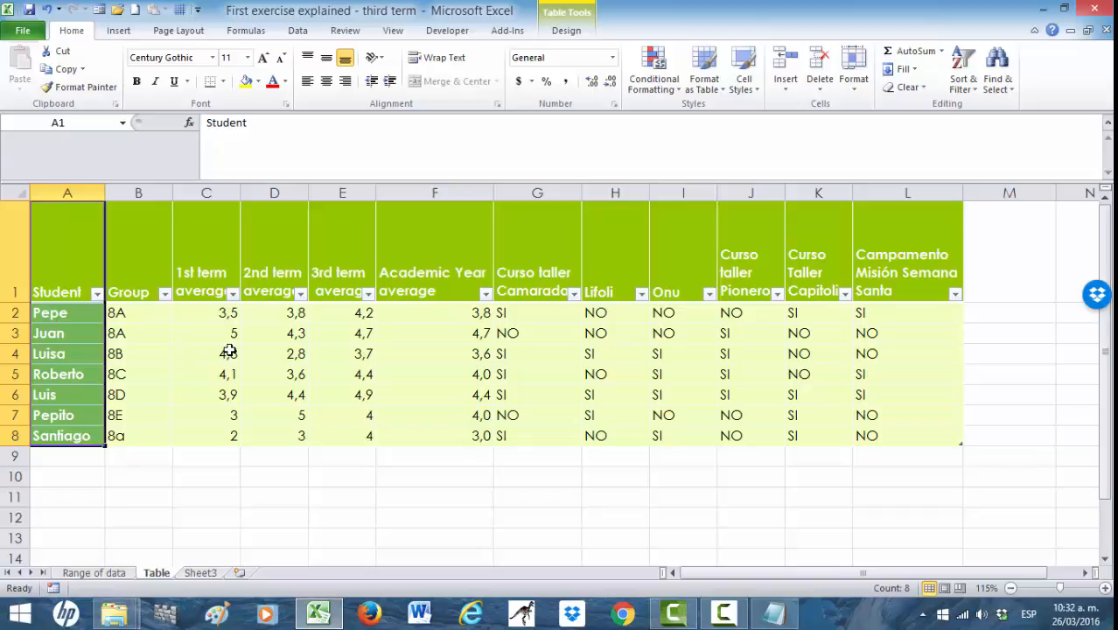
# - Add the averages C1:F8 to the selection and insert a 3-D Clustered Column chart
pyautogui.moveTo(203, 264); pyautogui.dragTo(446, 435)
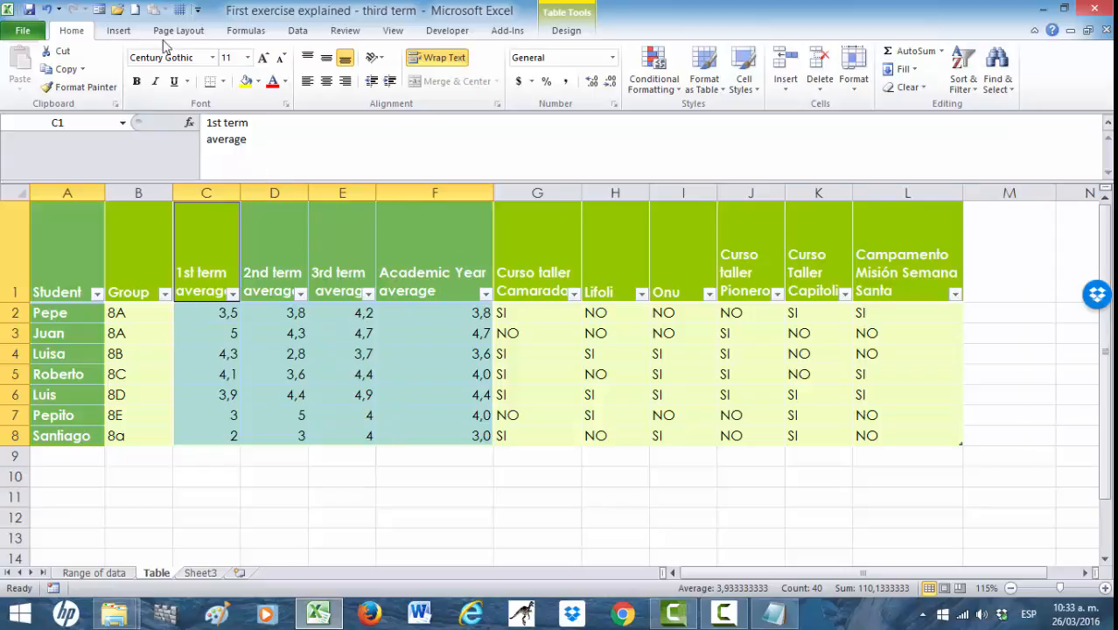
pyautogui.click(121, 32)
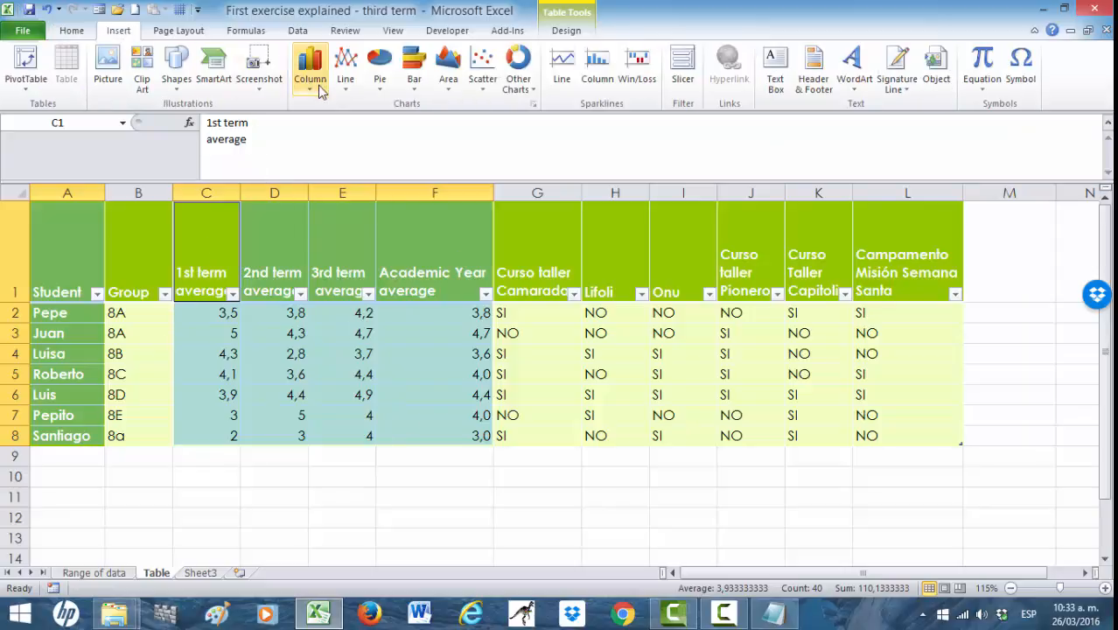
pyautogui.click(309, 77)
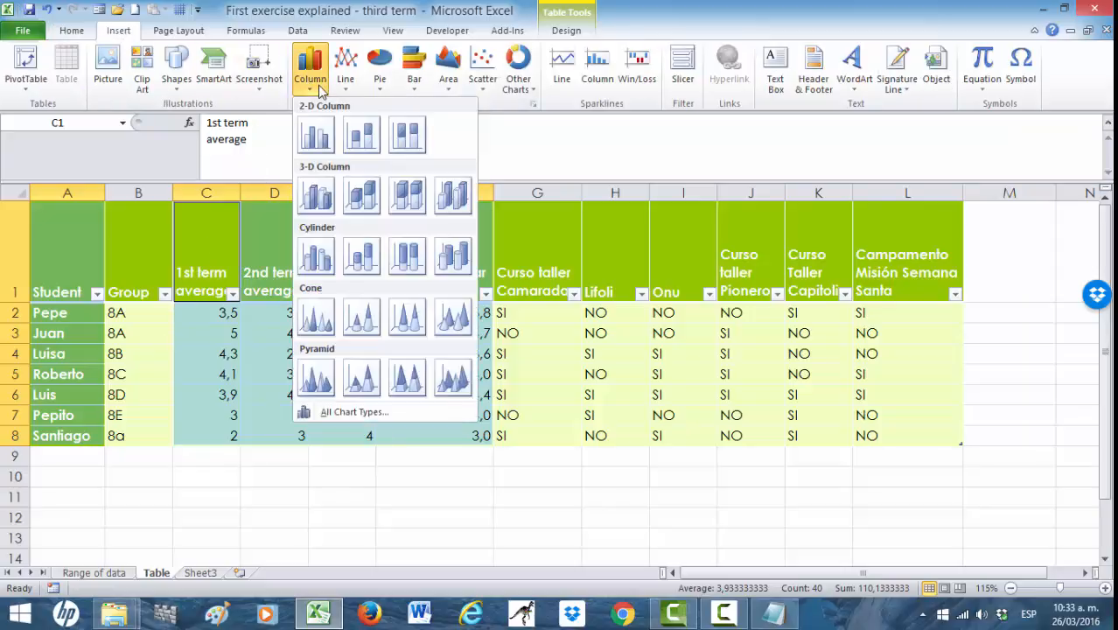
pyautogui.click(318, 197)
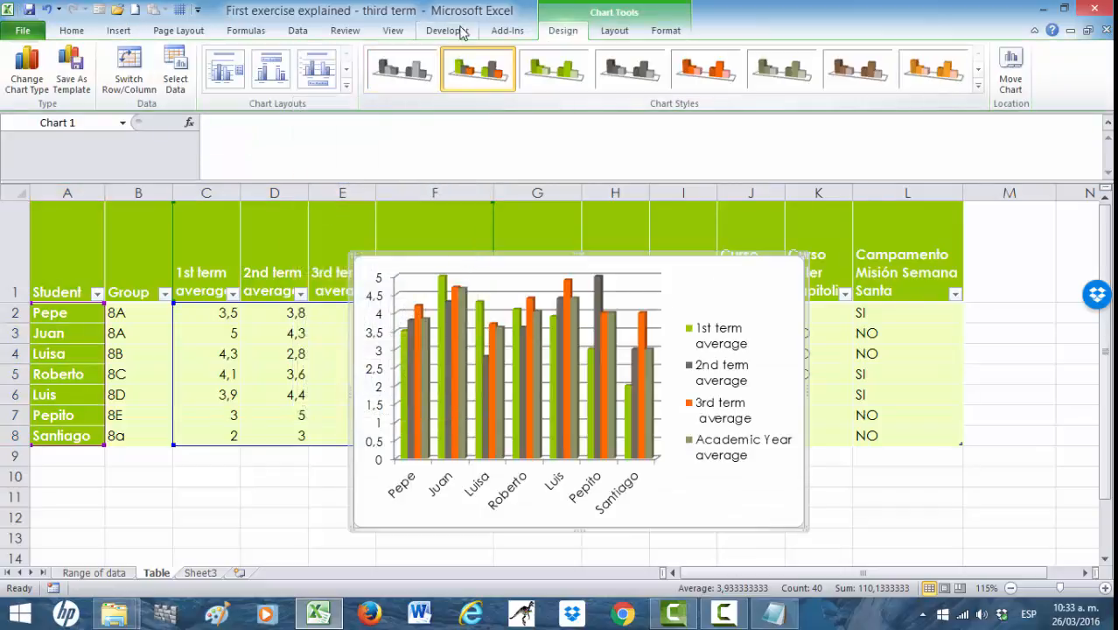
# - Place a title above the chart reading 'Student's performance Table'
pyautogui.click(612, 32)
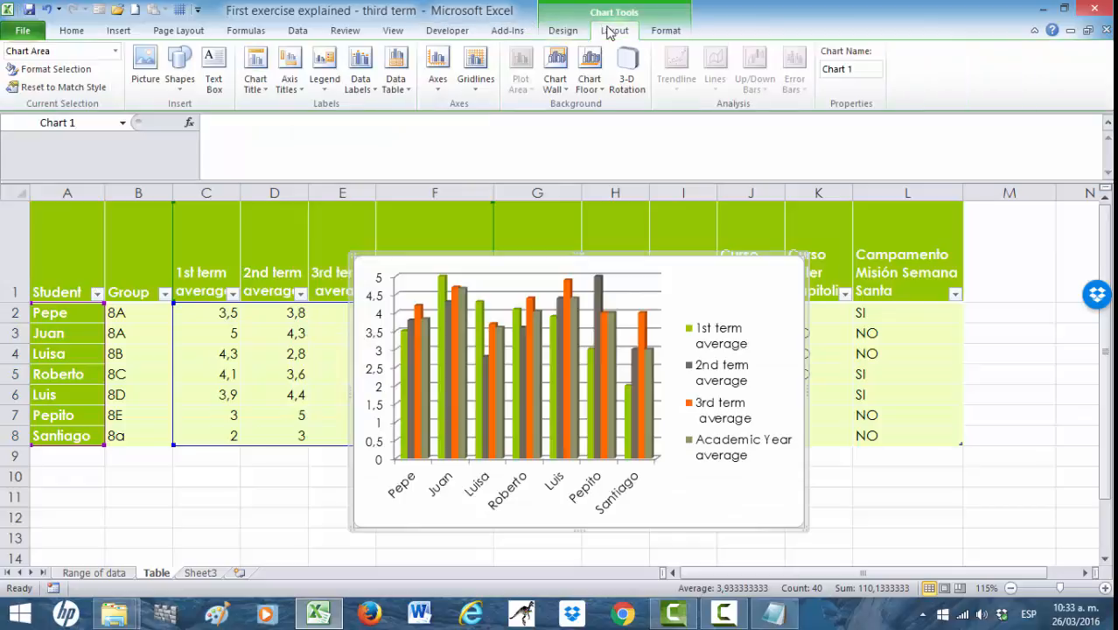
pyautogui.click(255, 83)
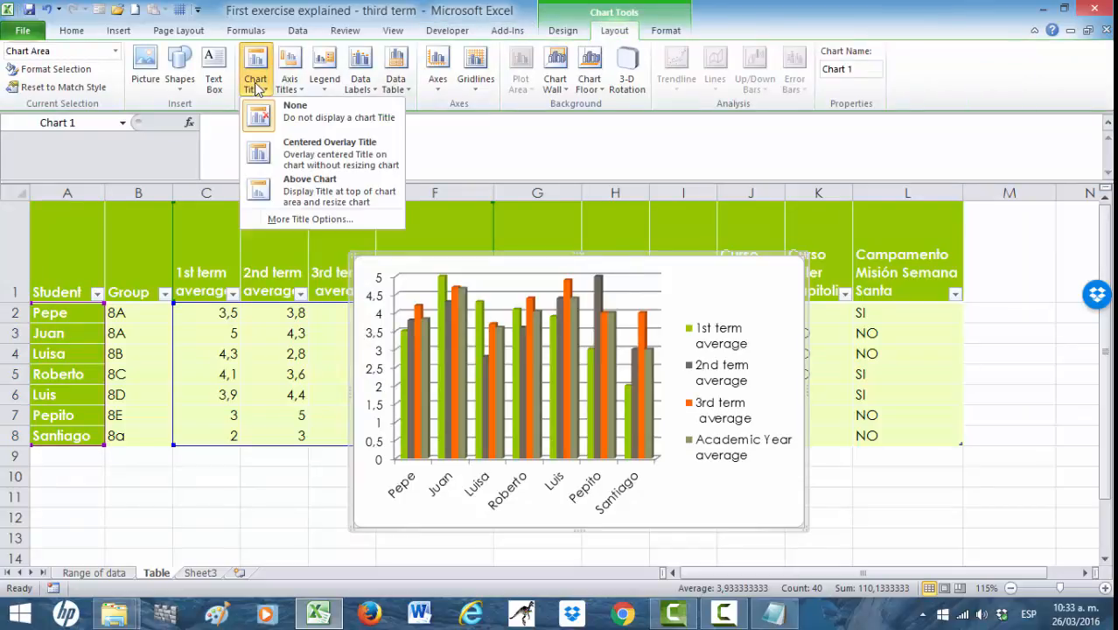
pyautogui.click(298, 191)
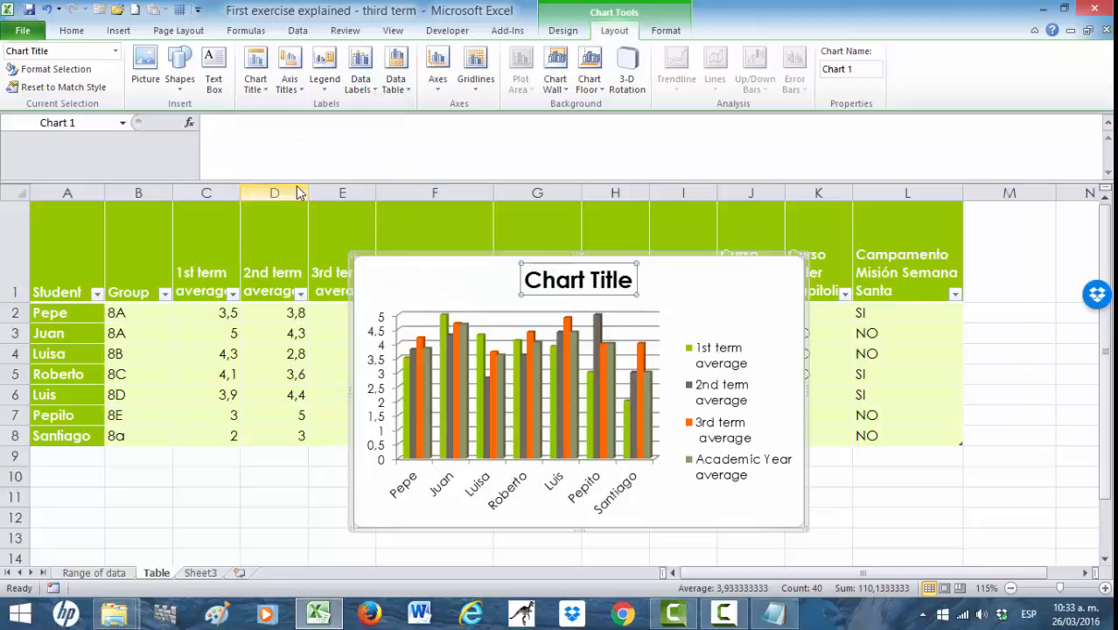
pyautogui.click(634, 279)
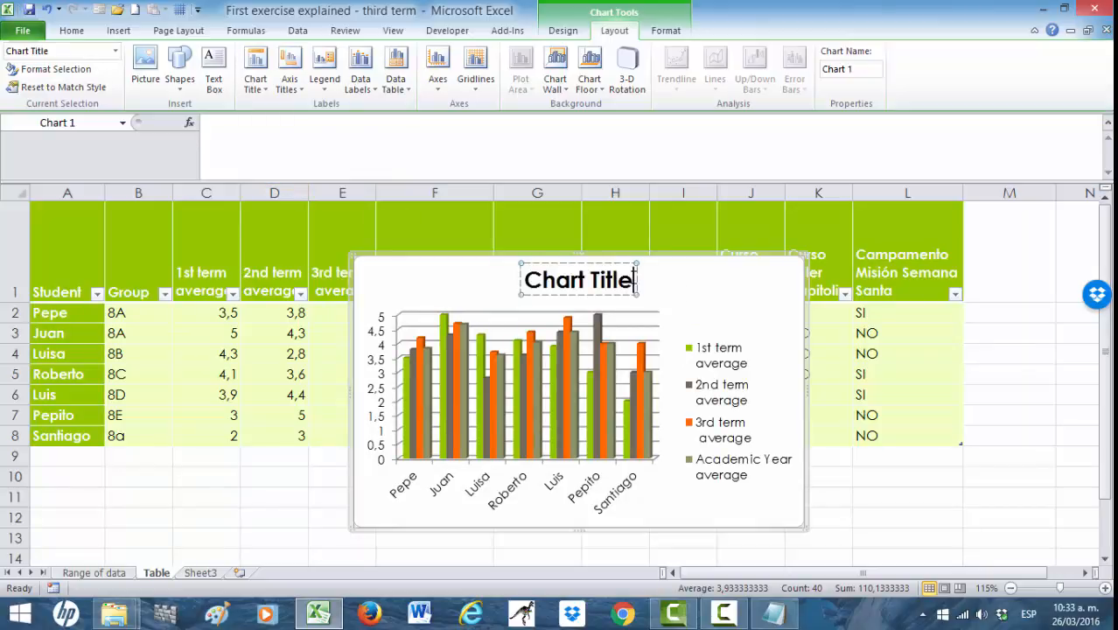
pyautogui.tripleClick(634, 278)
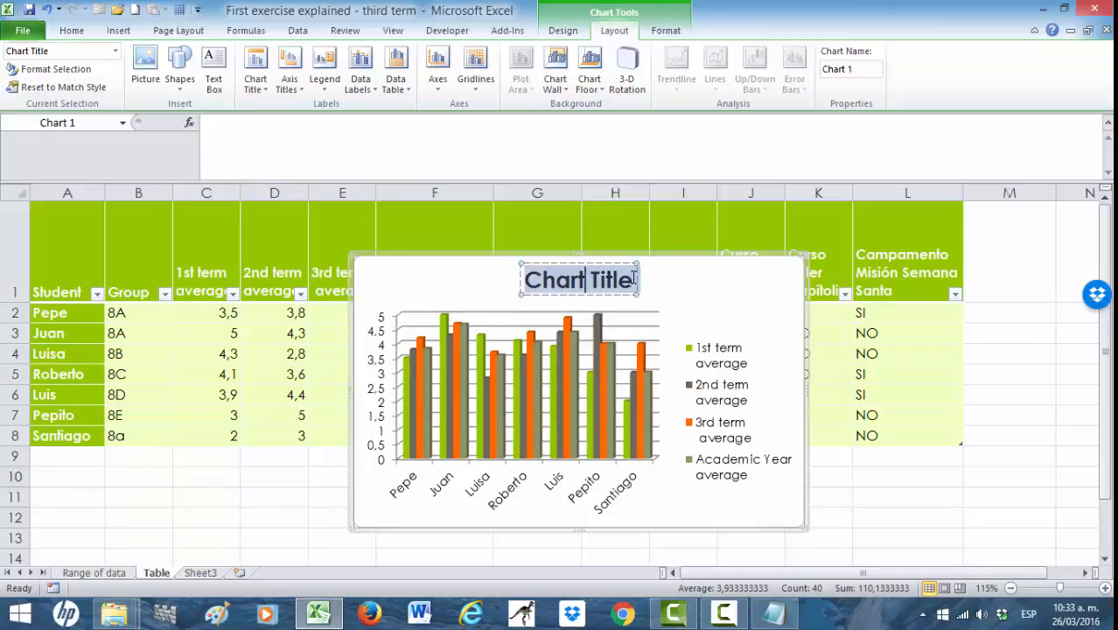
pyautogui.write('Student')
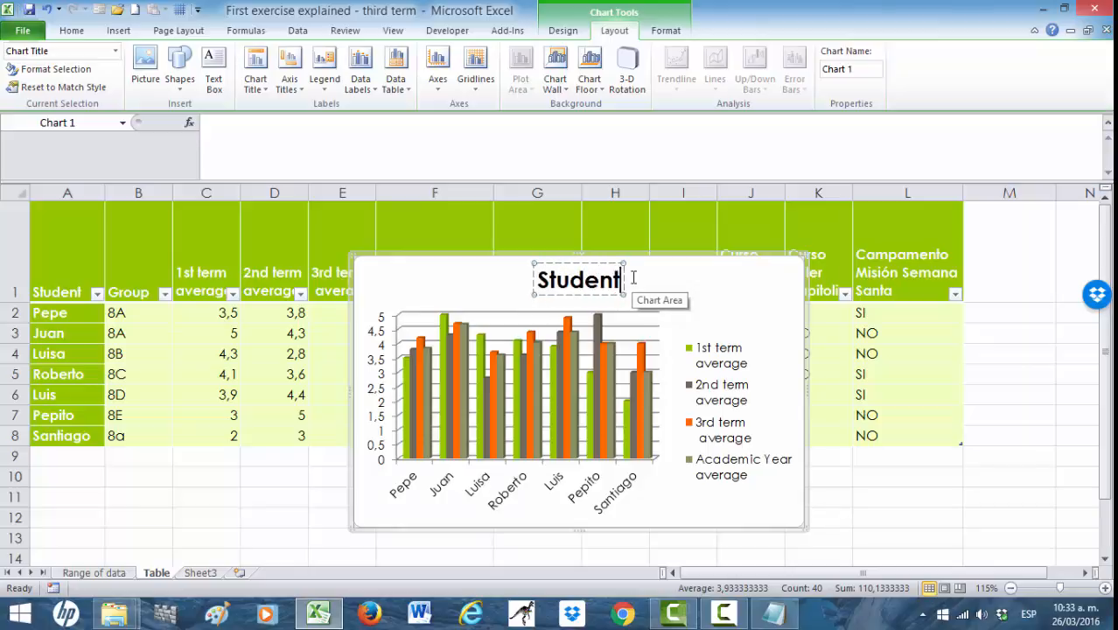
pyautogui.write('0')
pyautogui.press('BackSpace')
pyautogui.write("'s")
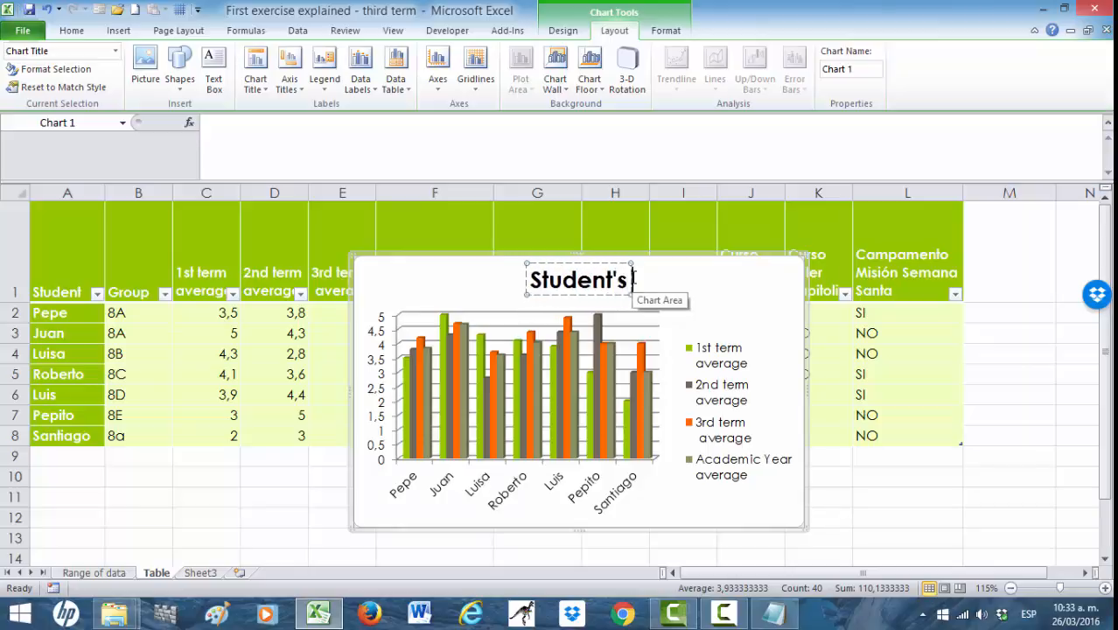
pyautogui.write(' performan')
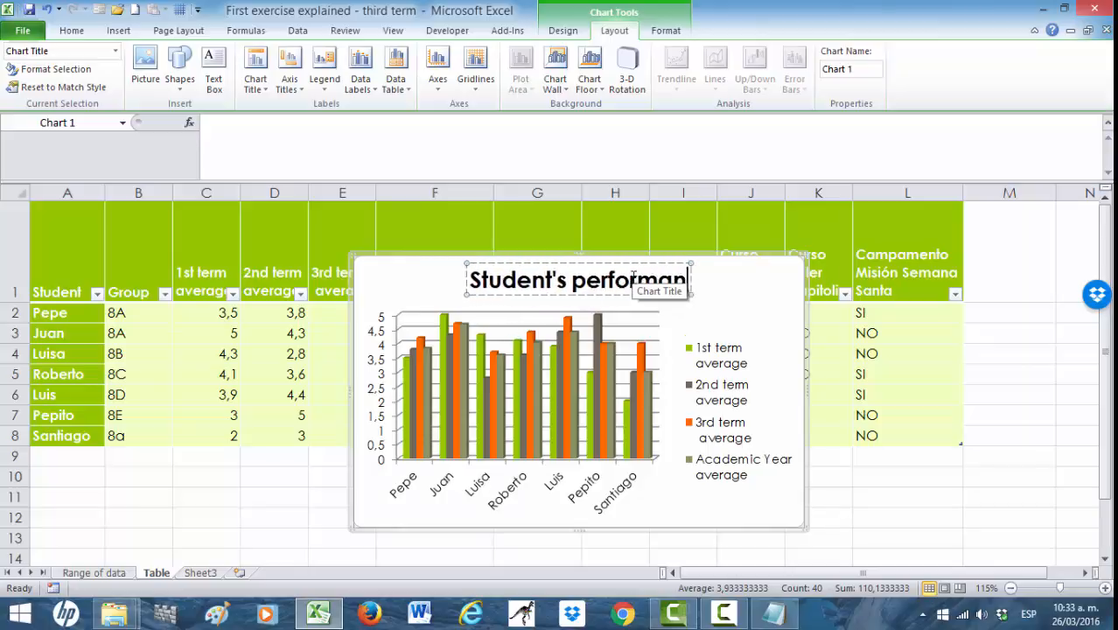
pyautogui.write('ce')
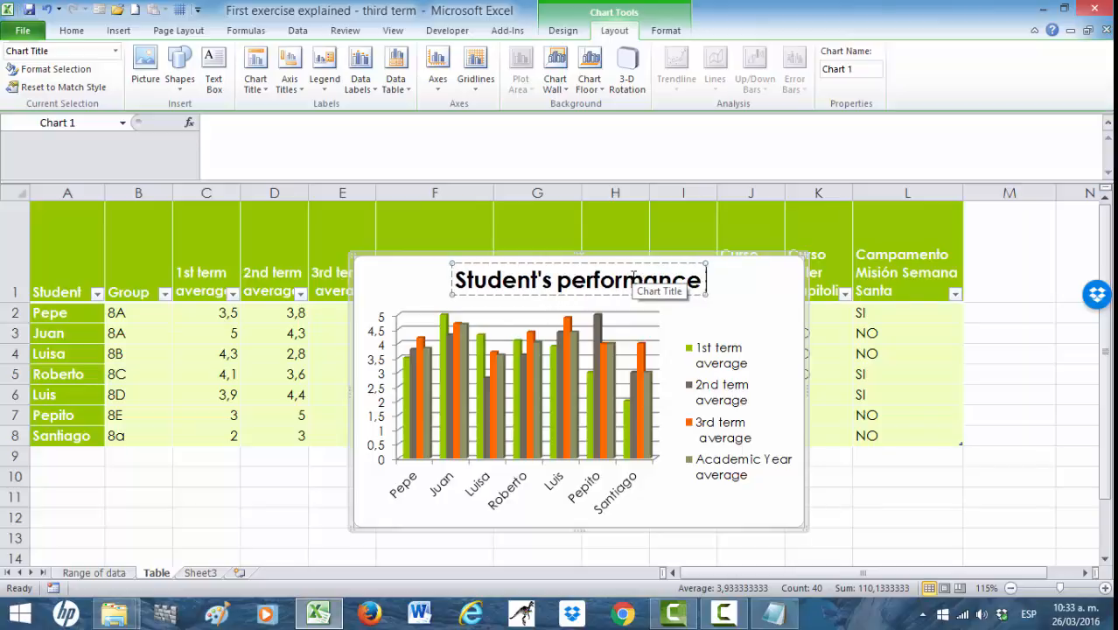
pyautogui.write(' Table')
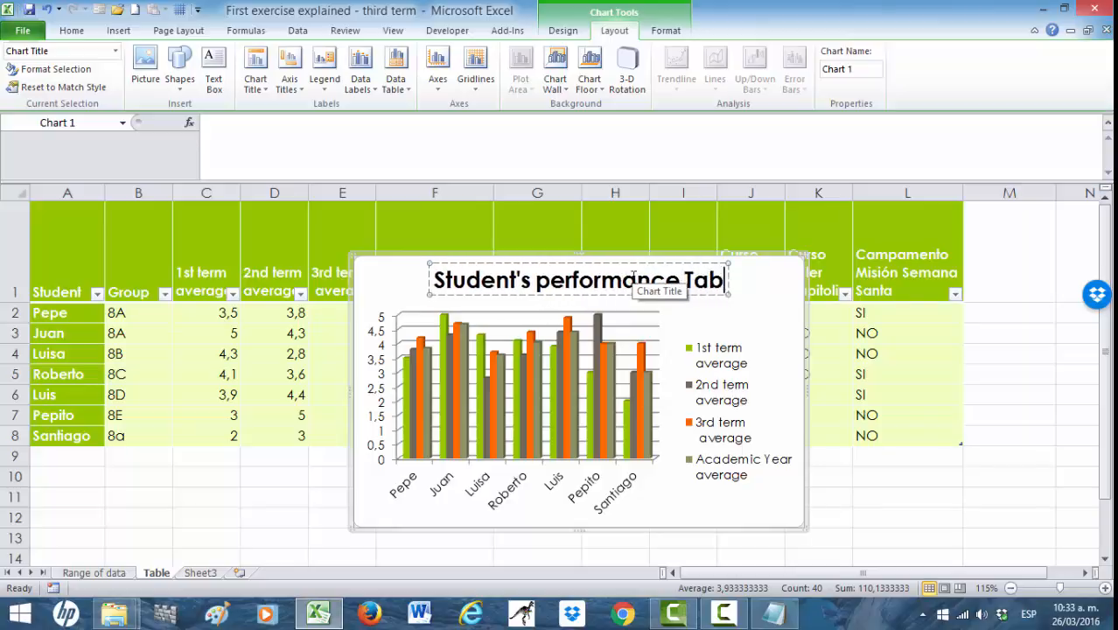
pyautogui.click(259, 520)
# - Compare both sheets' charts, then move the Range of data chart right past column L
pyautogui.click(102, 577)
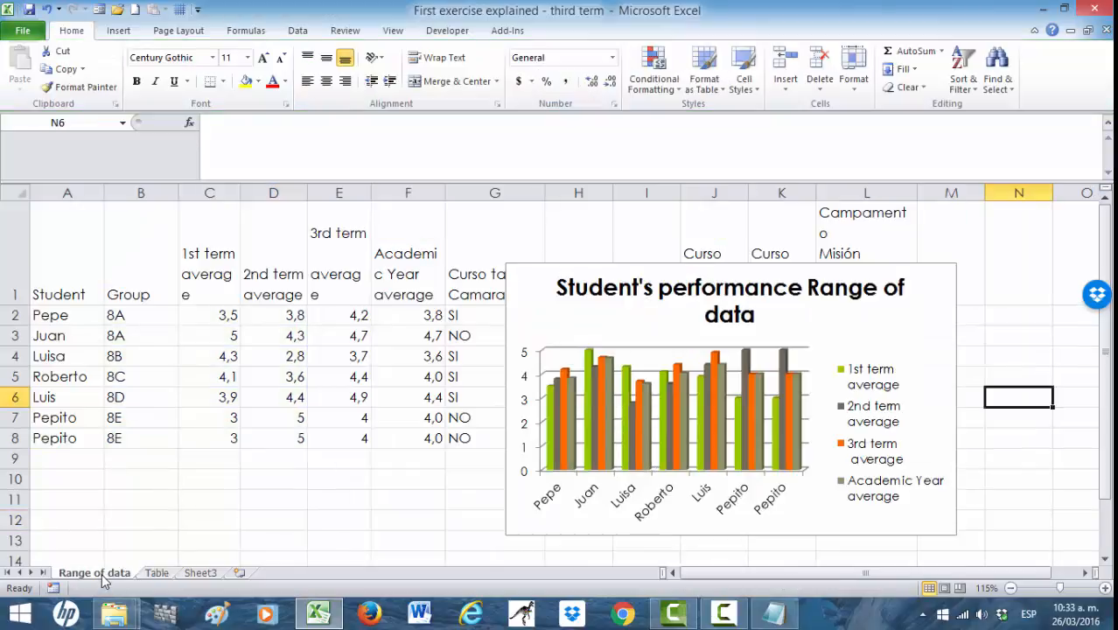
pyautogui.click(158, 574)
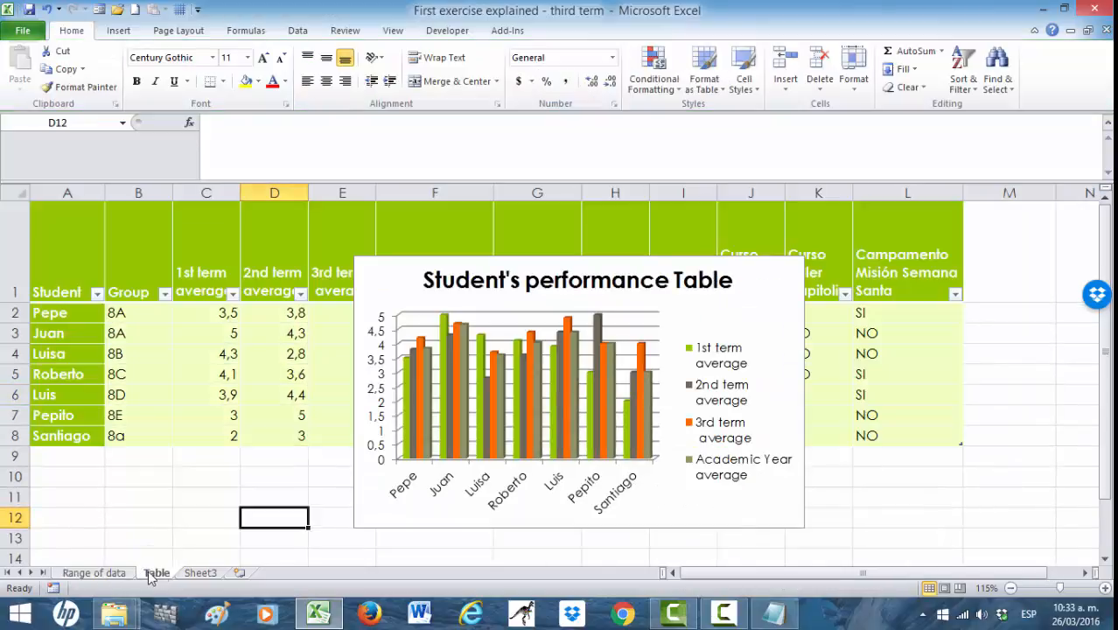
pyautogui.click(94, 575)
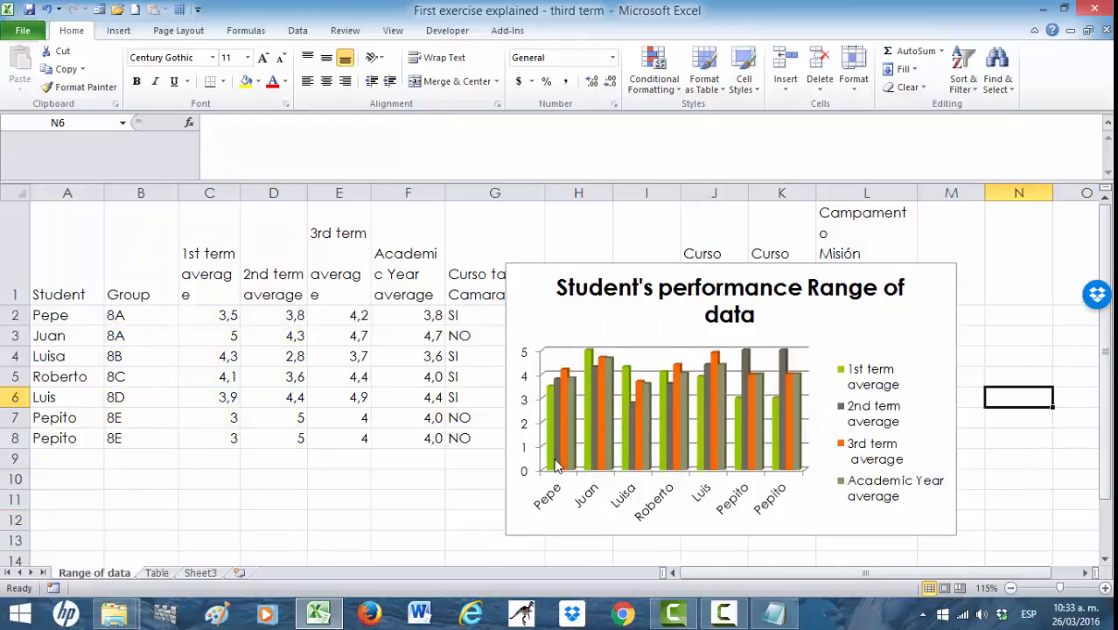
pyautogui.click(160, 576)
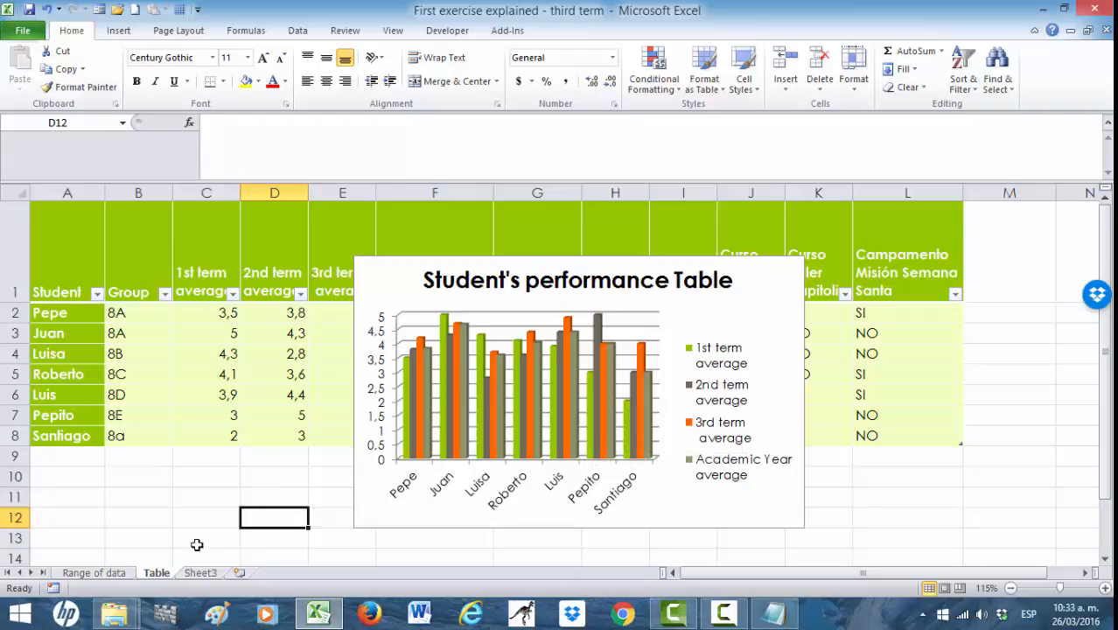
pyautogui.click(94, 572)
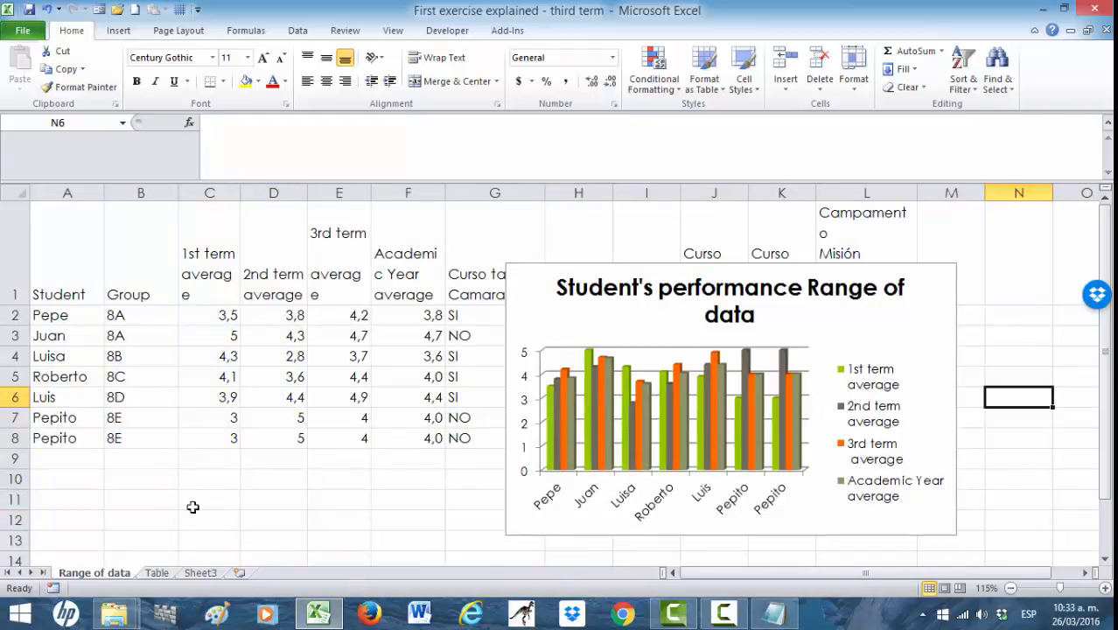
pyautogui.click(67, 457)
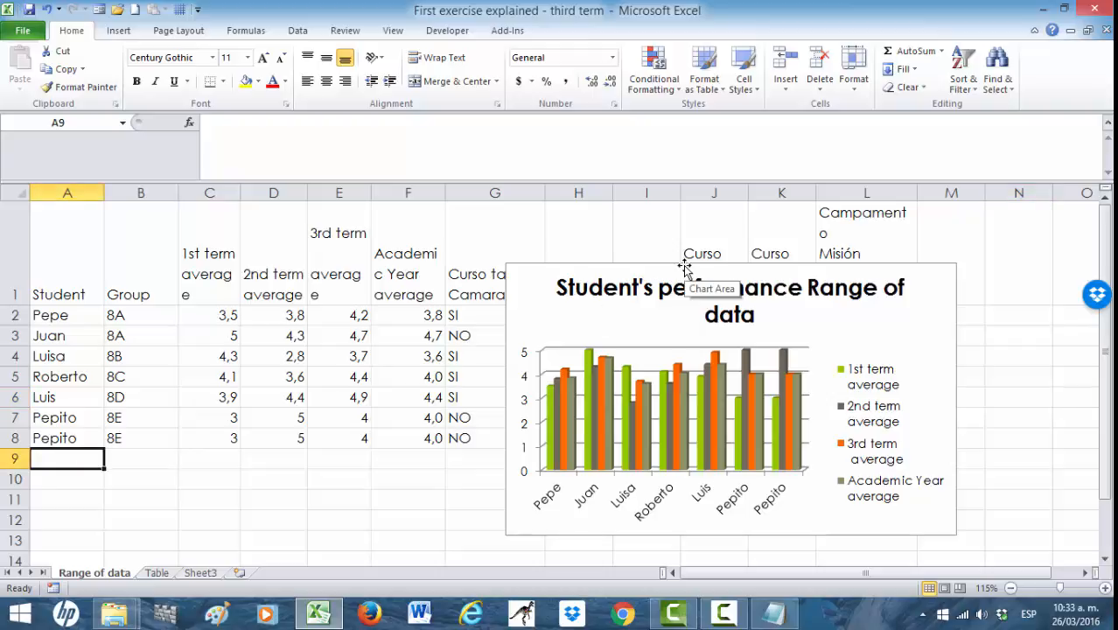
pyautogui.moveTo(684, 265); pyautogui.dragTo(520, 246)
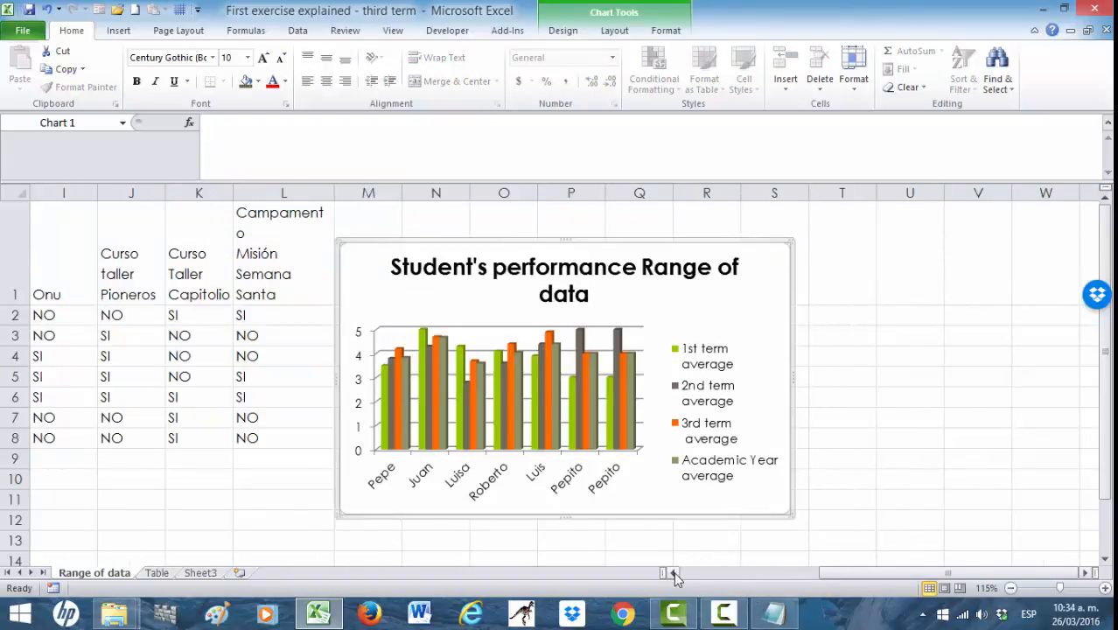
pyautogui.moveTo(672, 572); pyautogui.dragTo(672, 572)
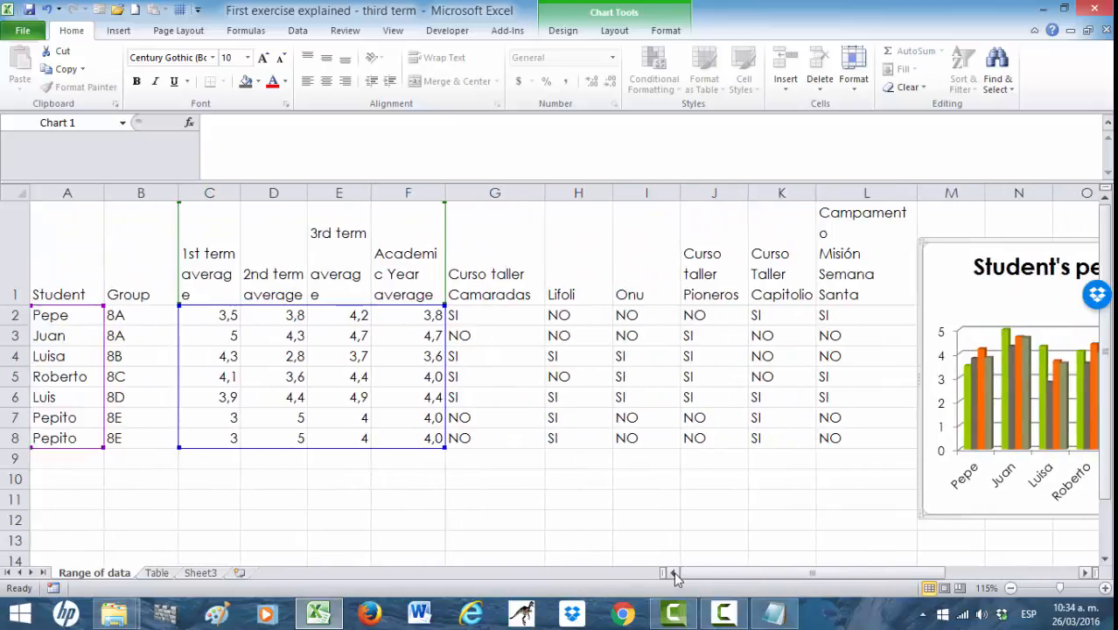
pyautogui.click(89, 477)
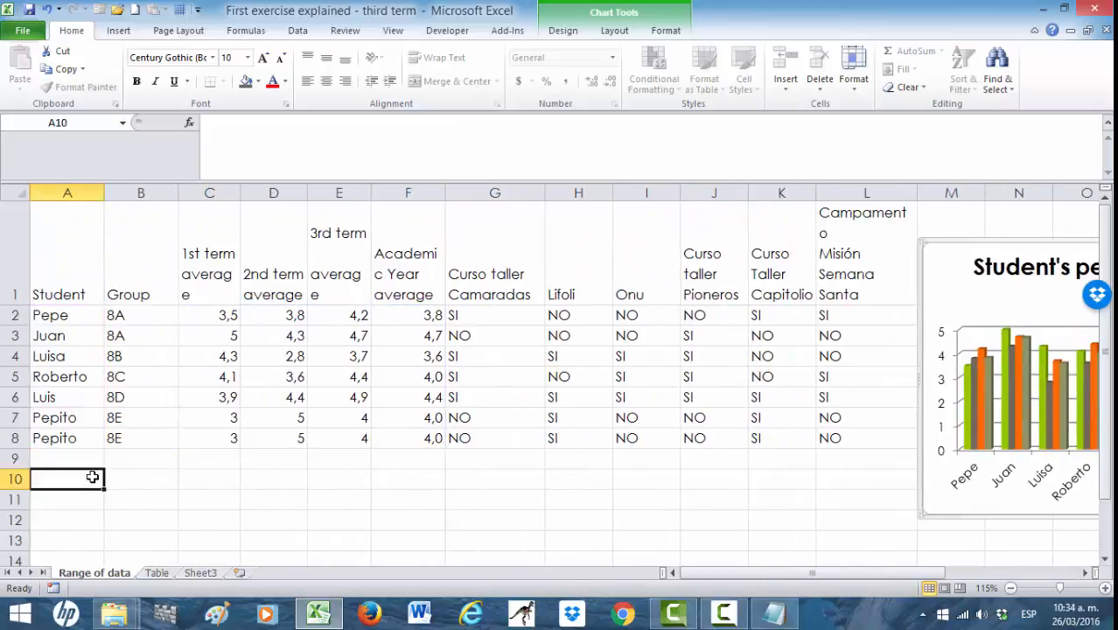
# - Enter a new student in row 9 with group 8A and term grades 2, 3 and 4
pyautogui.click(74, 454)
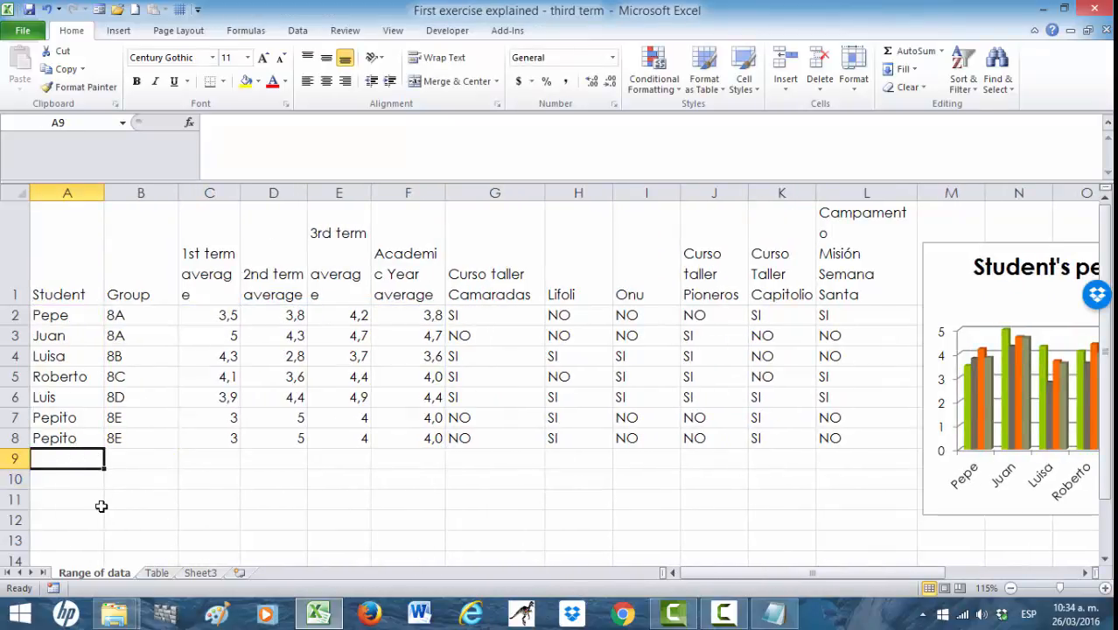
pyautogui.write('F')
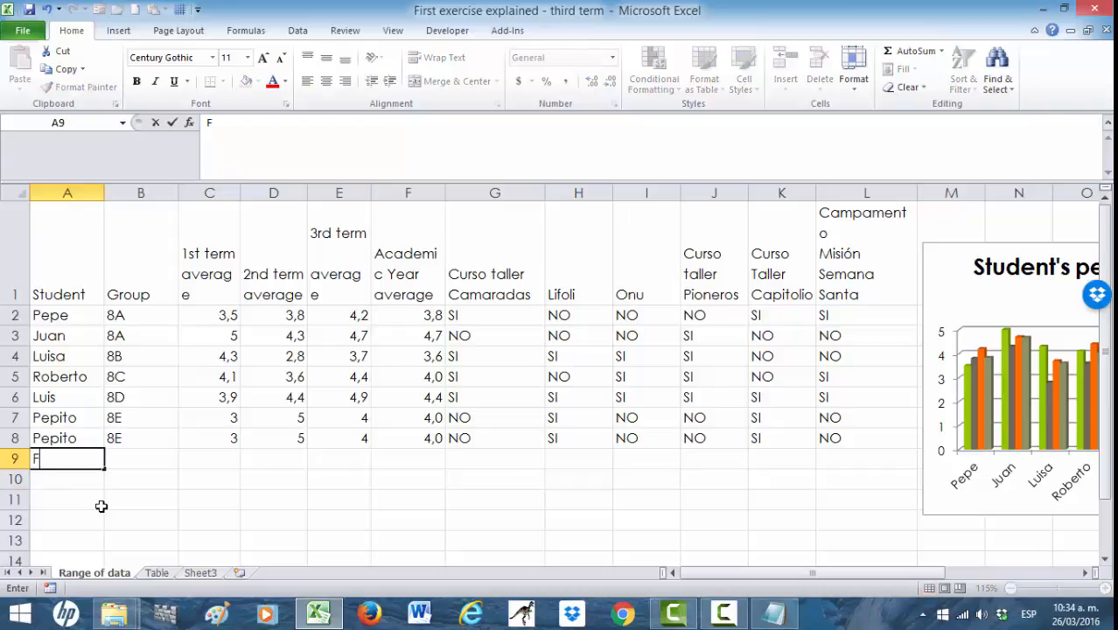
pyautogui.write('rancisco')
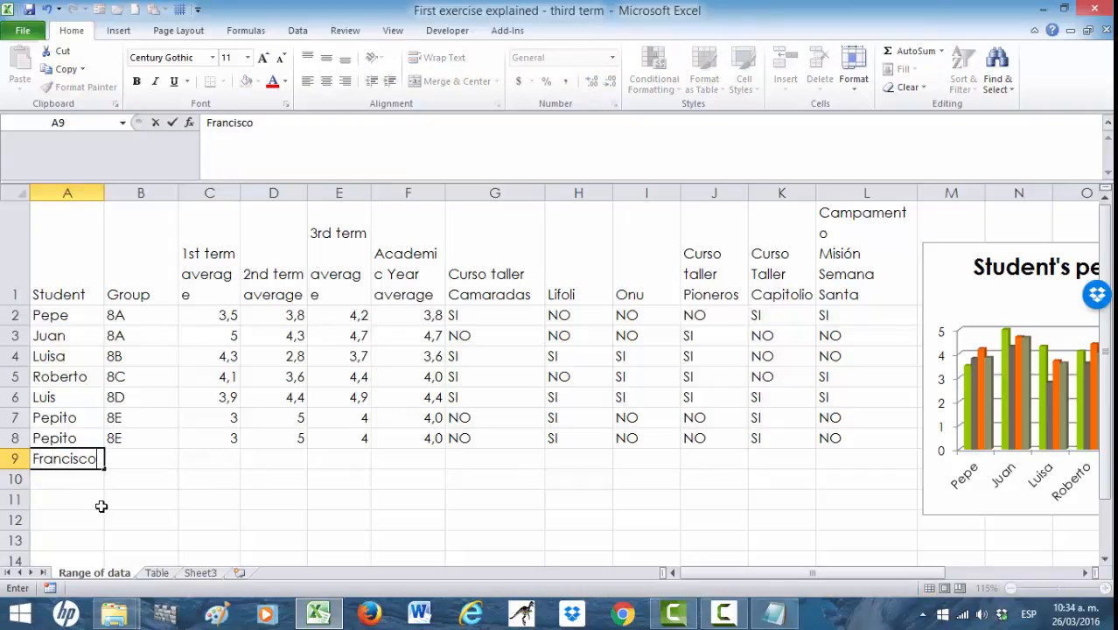
pyautogui.press('Tab')
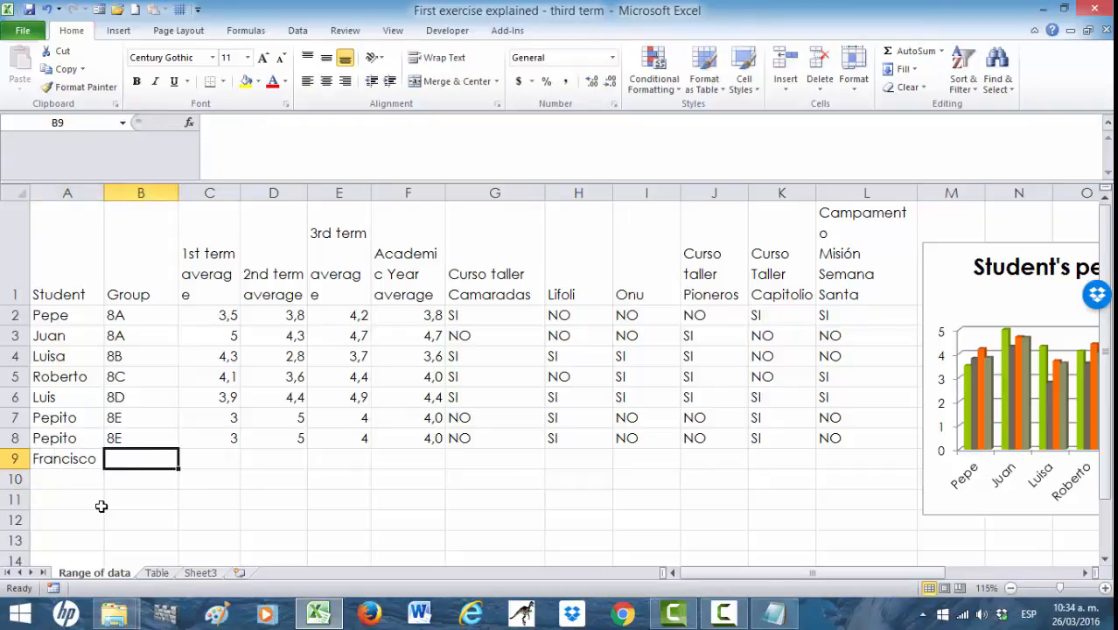
pyautogui.write('8A')
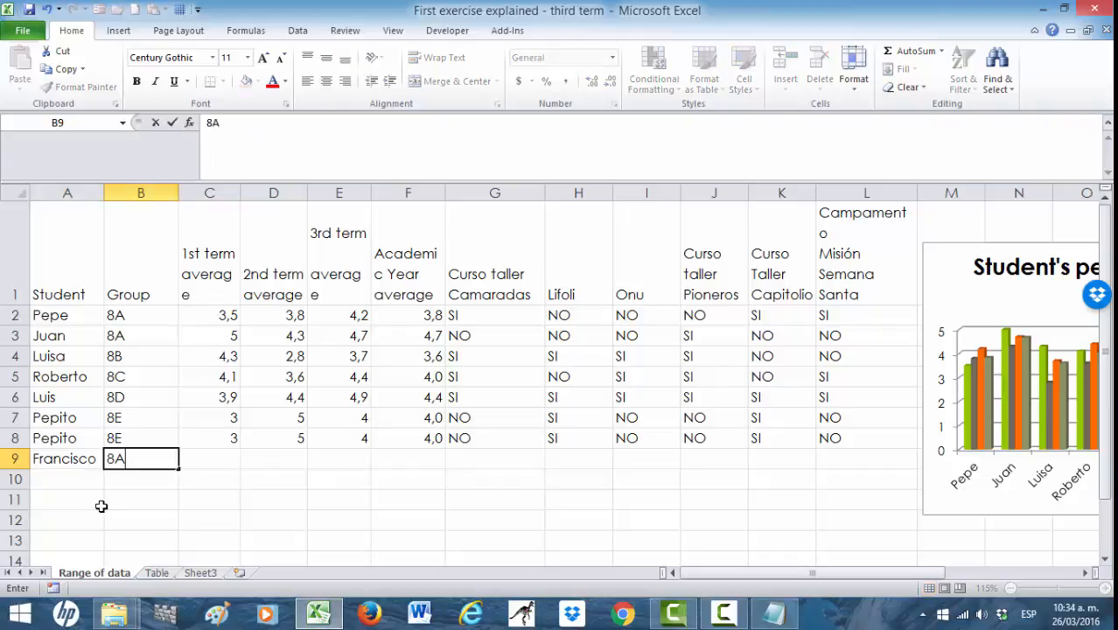
pyautogui.press('Tab')
pyautogui.write('2')
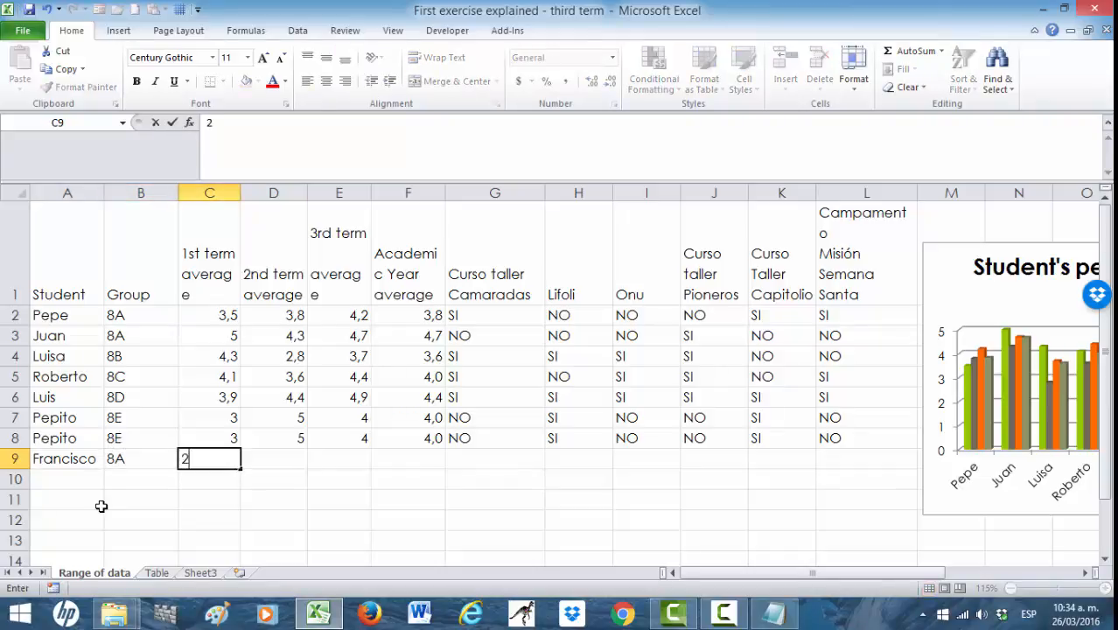
pyautogui.press('Tab')
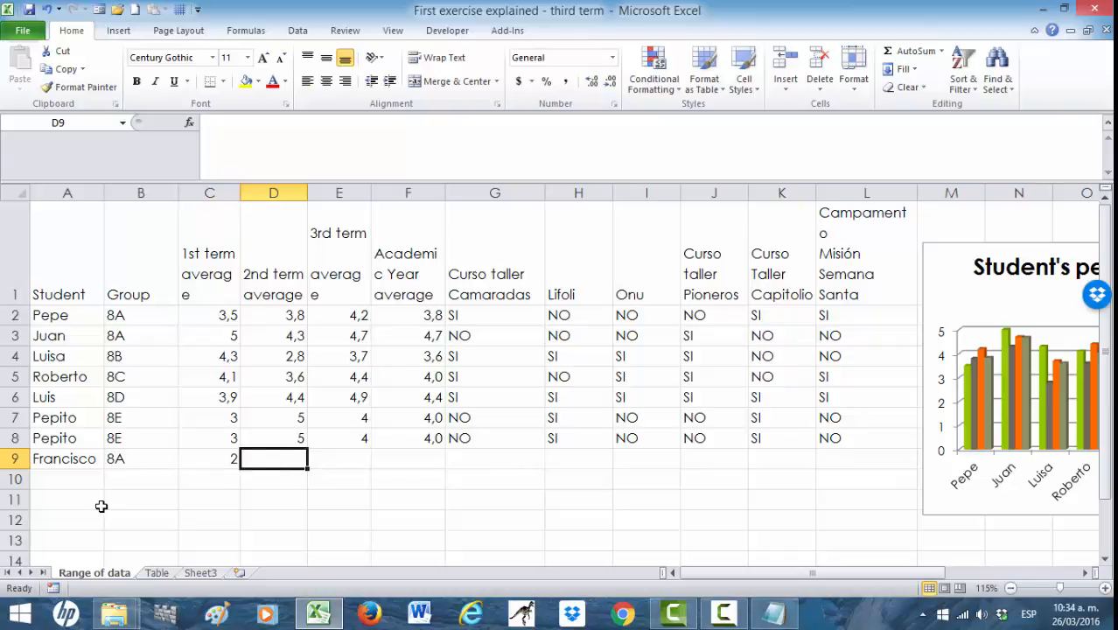
pyautogui.write('3')
pyautogui.press('Tab')
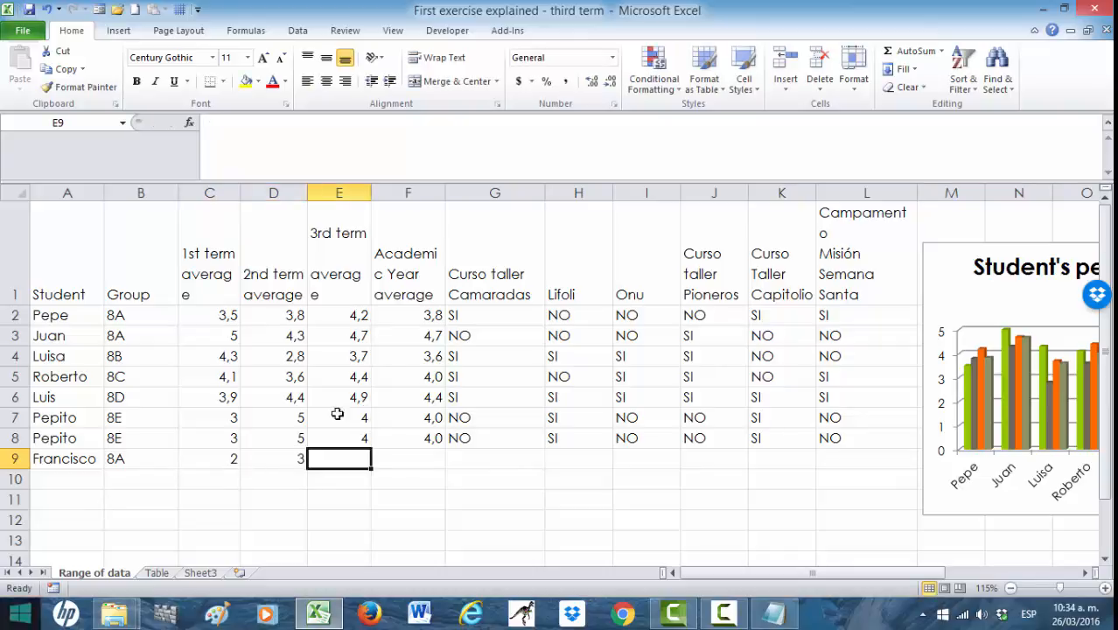
pyautogui.write('4')
pyautogui.press('Tab')
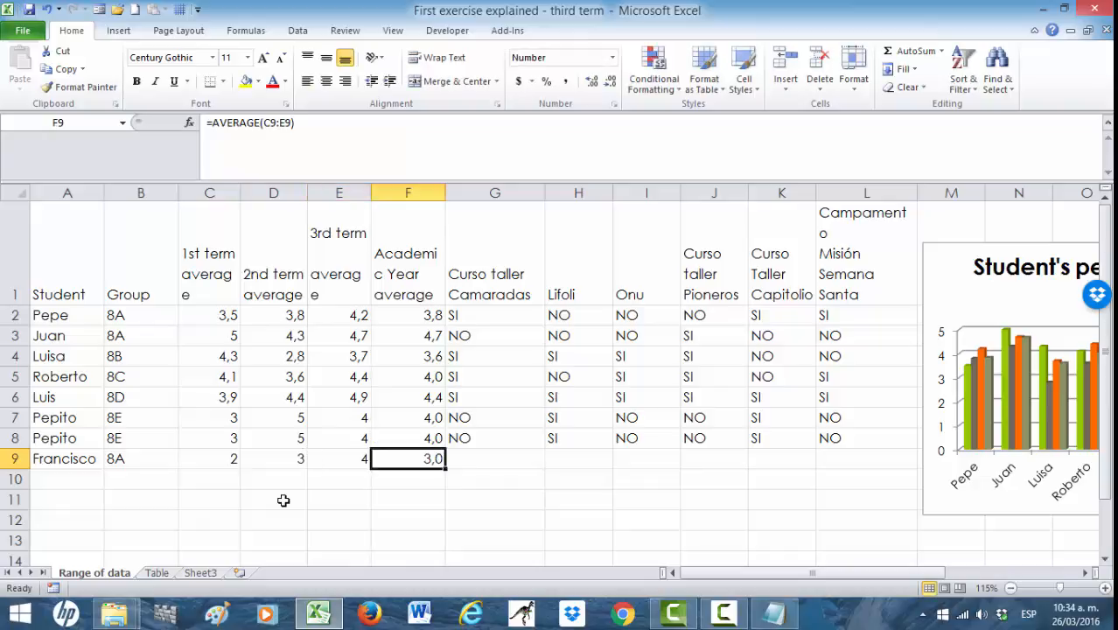
# - Fill the row's course answers G9:L9 with SI, NO, SI, SI, NO, SI
pyautogui.click(481, 458)
pyautogui.write('SI')
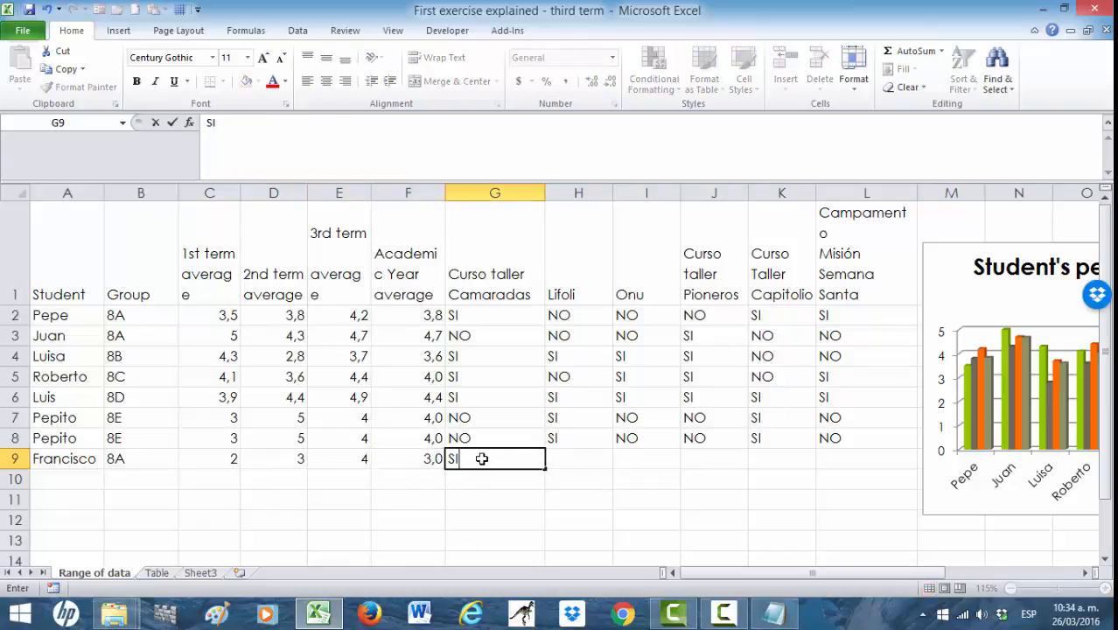
pyautogui.press('Tab')
pyautogui.write('NO')
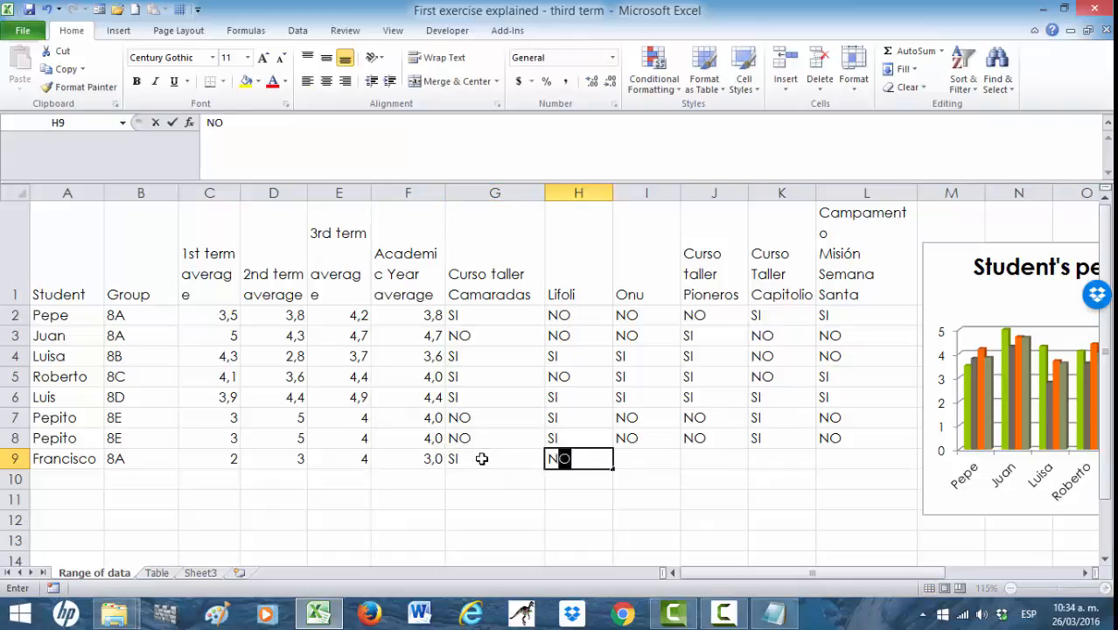
pyautogui.press('Tab')
pyautogui.write('SI')
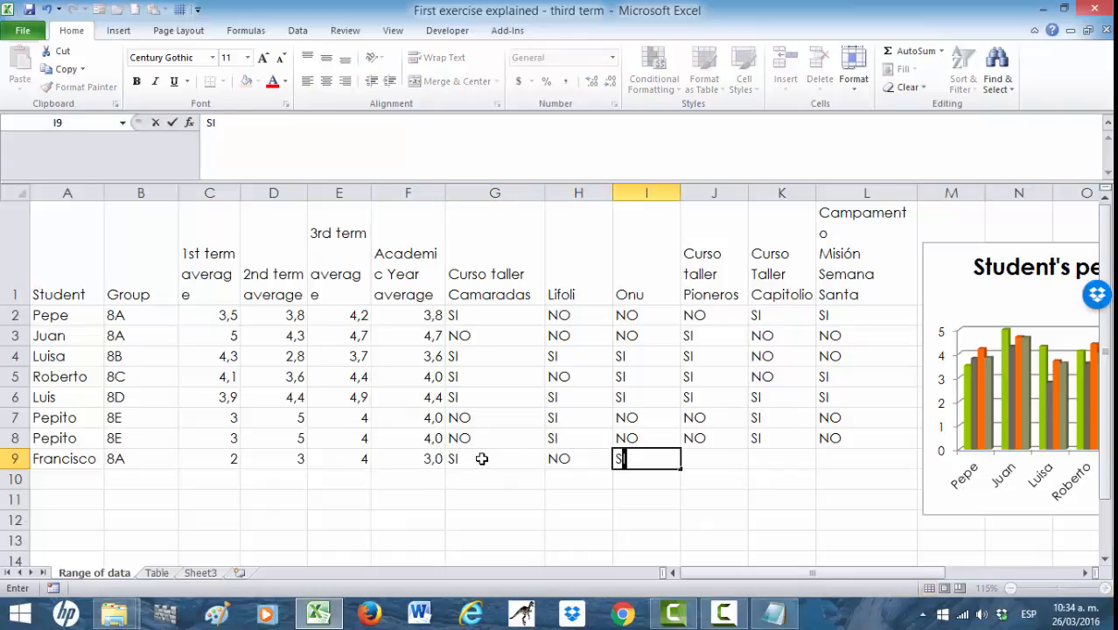
pyautogui.press('Tab')
pyautogui.write('SI')
pyautogui.press('Tab')
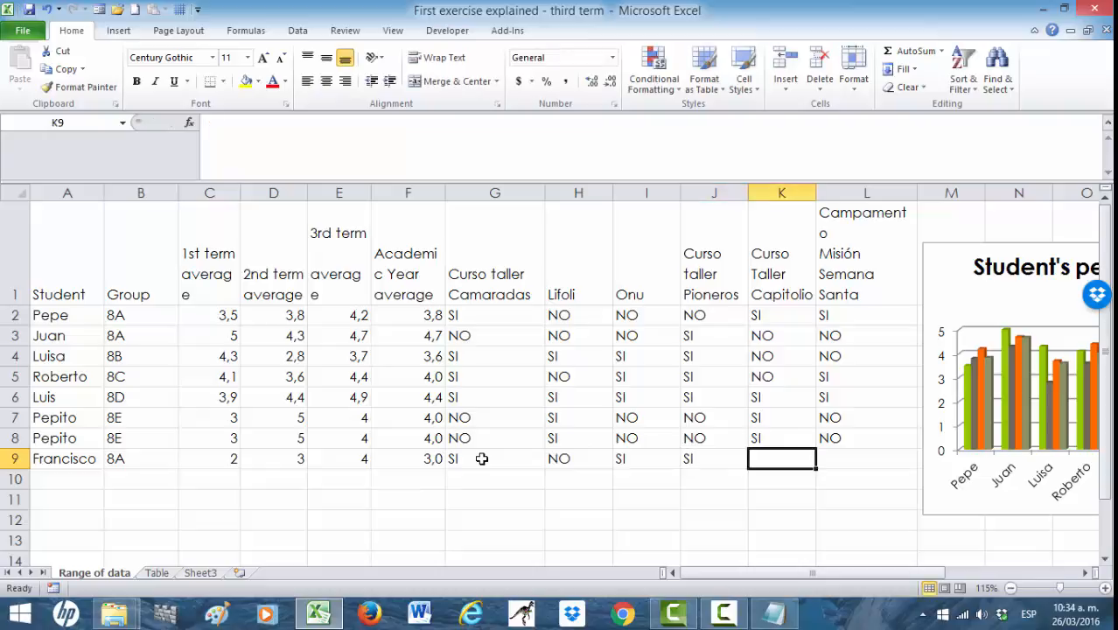
pyautogui.write('NO')
pyautogui.press('Tab')
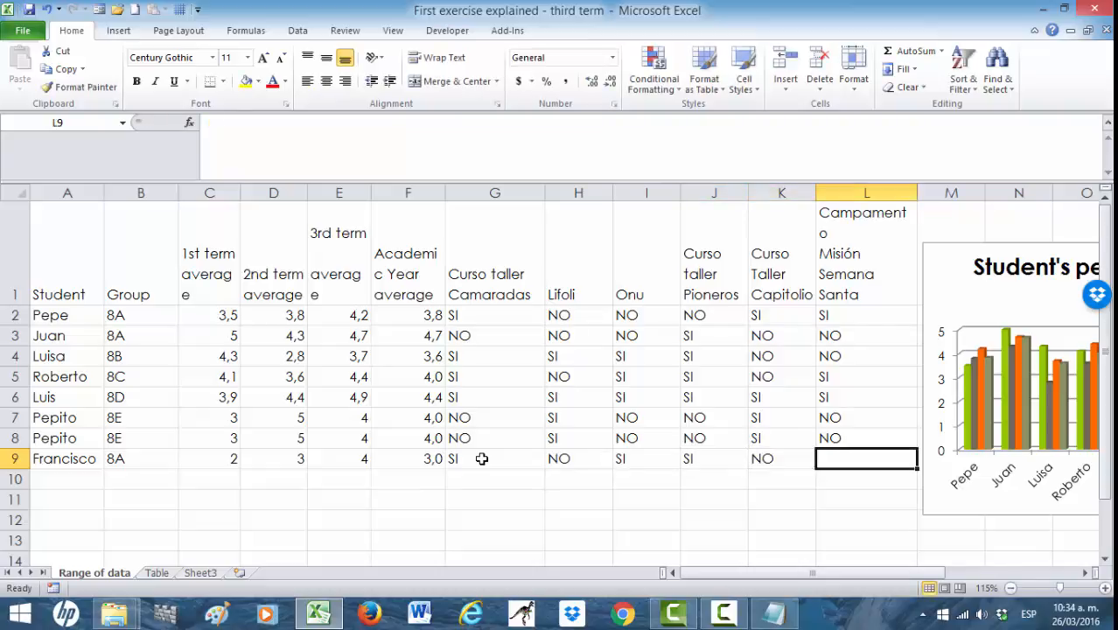
pyautogui.write('SI')
pyautogui.hotkey('ctrl', 'Return')
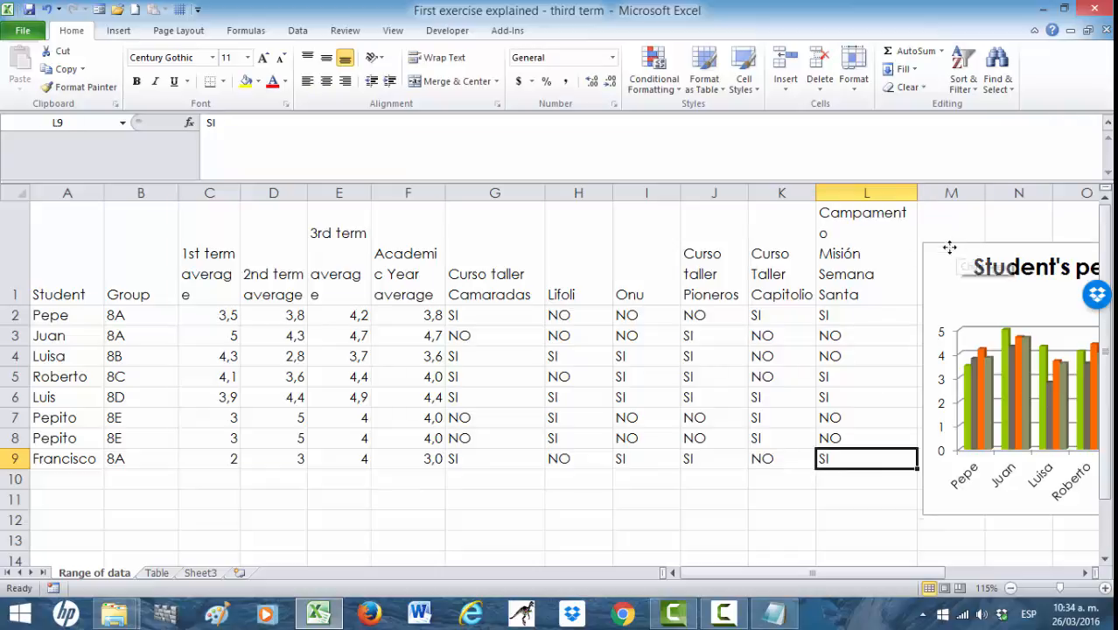
# - Move the chart back over columns H–L, keeping its data range ending at row 8
pyautogui.moveTo(954, 247); pyautogui.dragTo(555, 239)
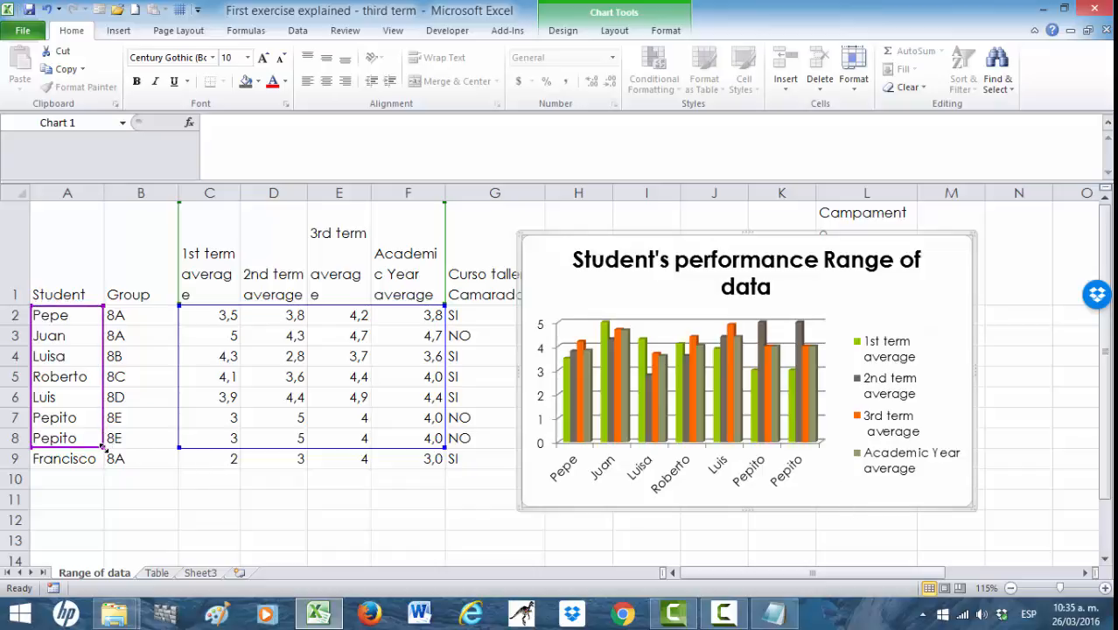
pyautogui.moveTo(102, 447); pyautogui.dragTo(102, 467)
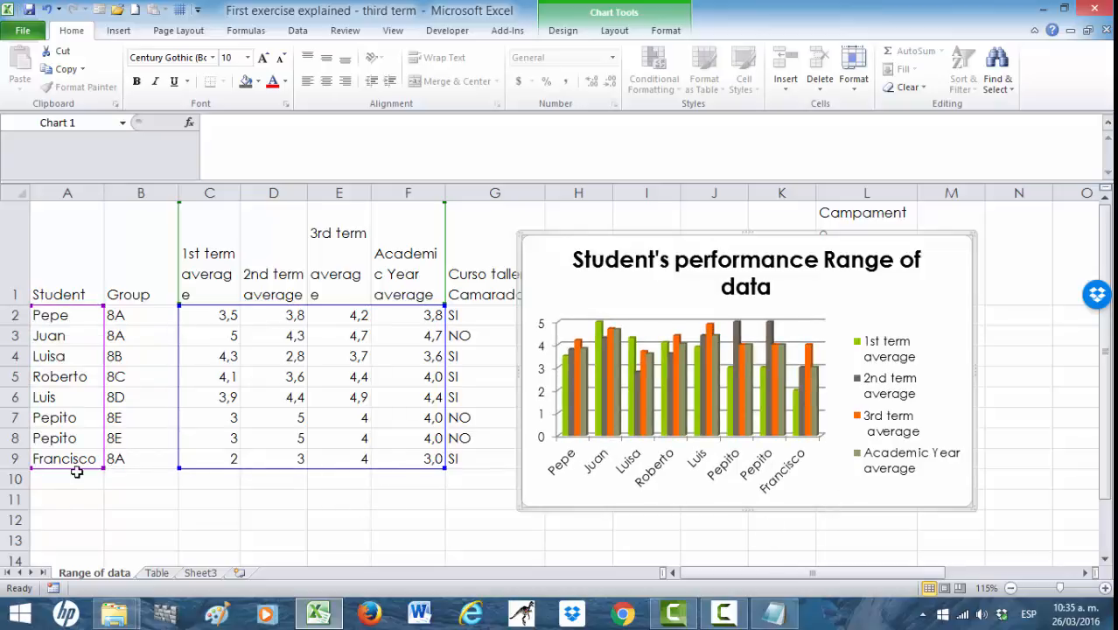
pyautogui.moveTo(103, 468); pyautogui.dragTo(104, 448)
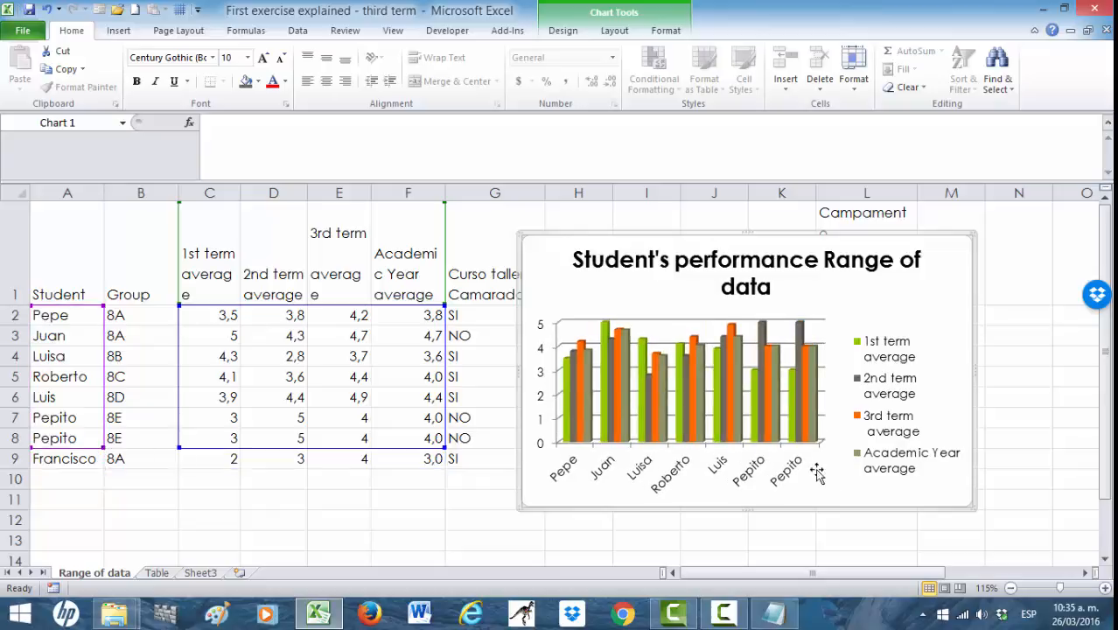
pyautogui.click(263, 495)
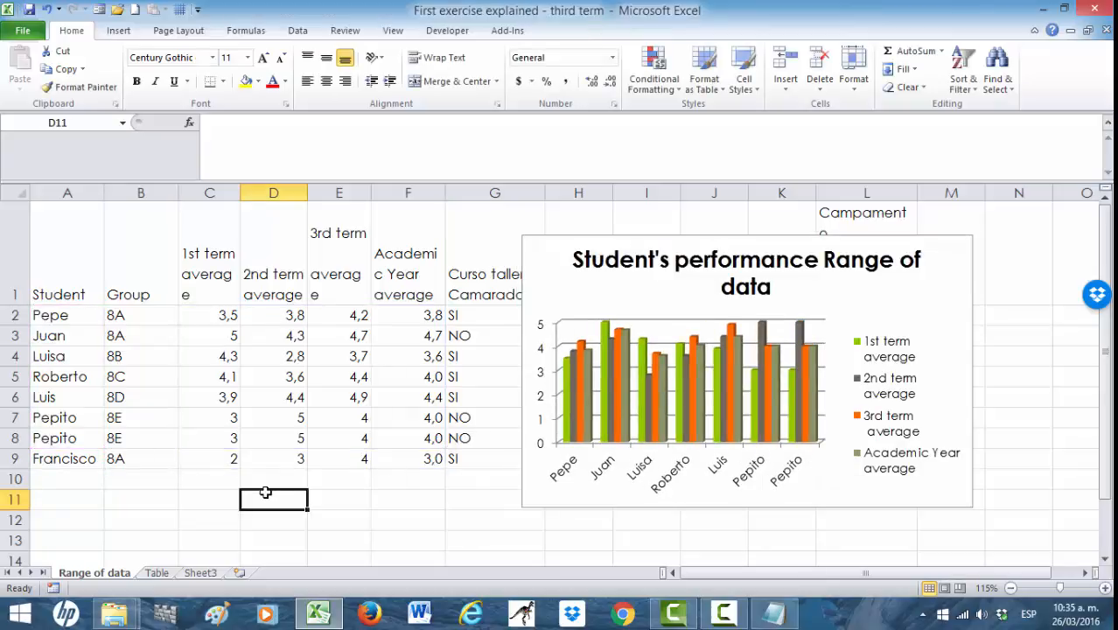
# - On the Table sheet, center the chart title across the top of the chart
pyautogui.click(157, 573)
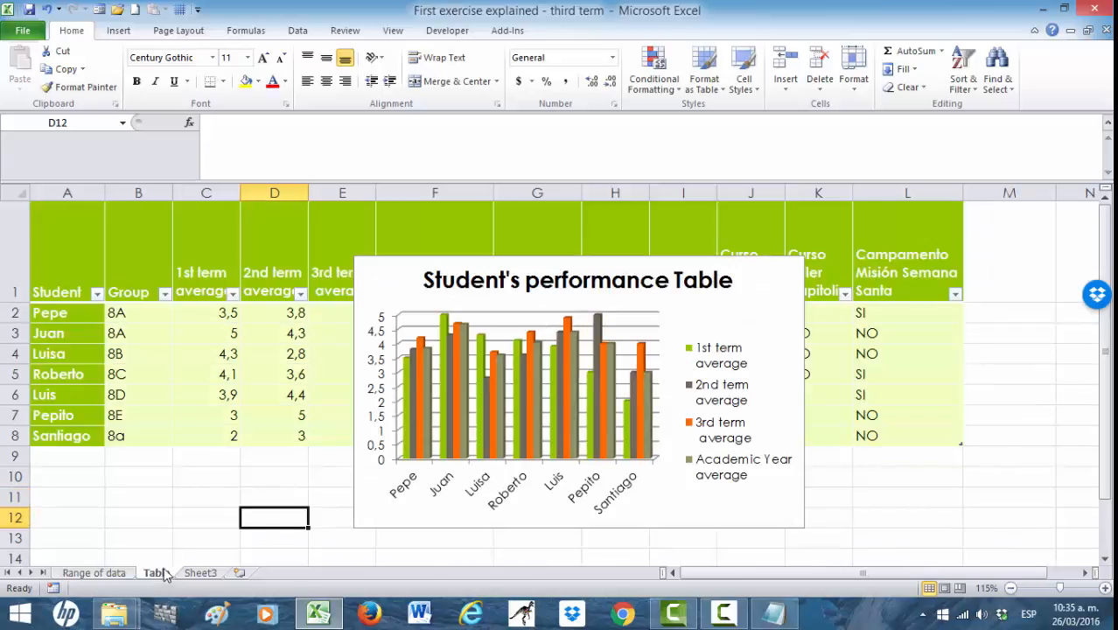
pyautogui.moveTo(599, 261); pyautogui.dragTo(694, 260)
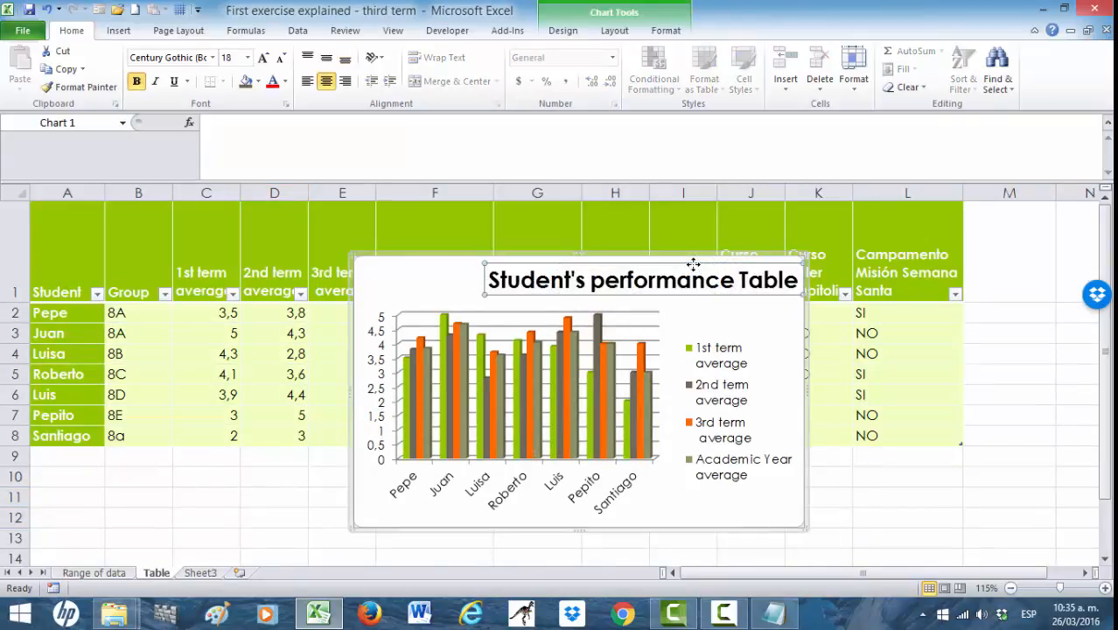
pyautogui.click(694, 263)
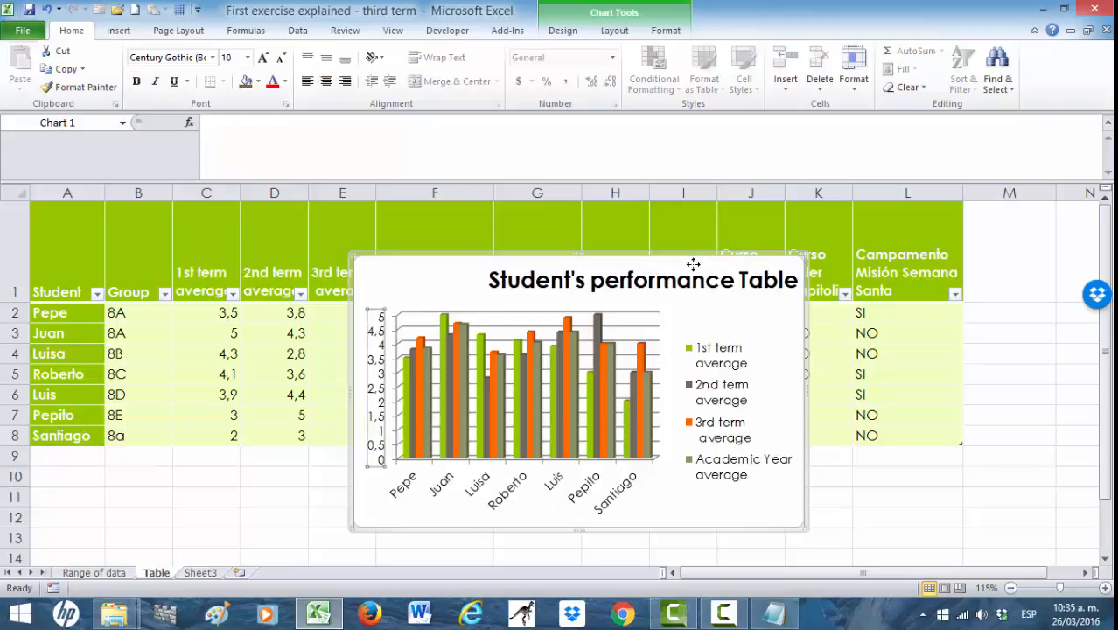
pyautogui.click(649, 267)
pyautogui.moveTo(640, 262); pyautogui.dragTo(539, 263)
# - Move the chart right beyond column L, clear of the green grades table
pyautogui.moveTo(731, 259); pyautogui.dragTo(1059, 258)
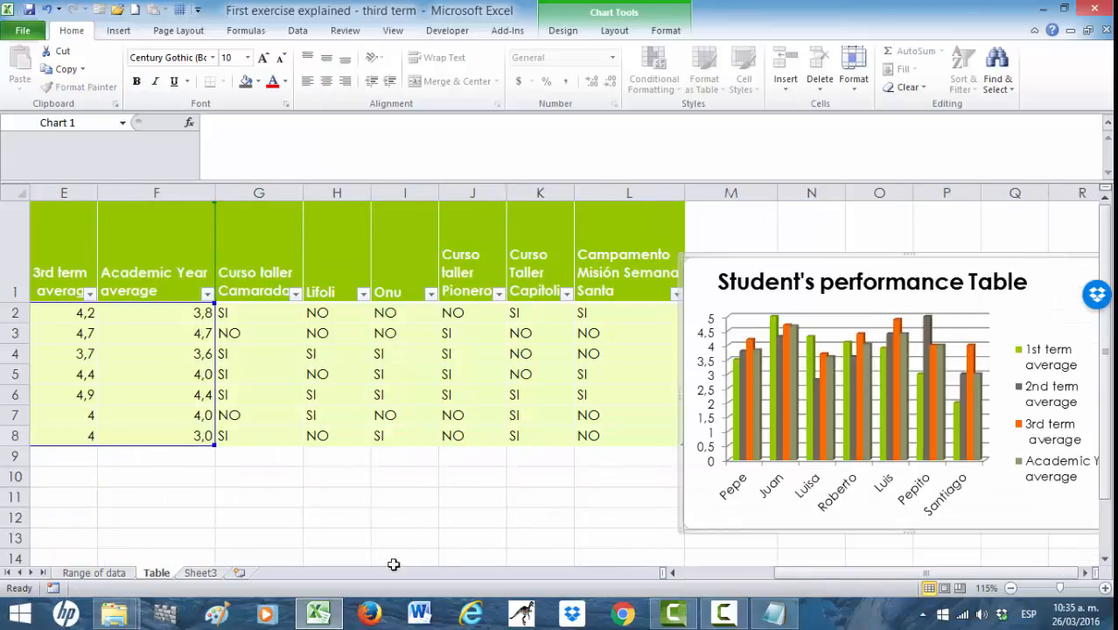
pyautogui.click(708, 573)
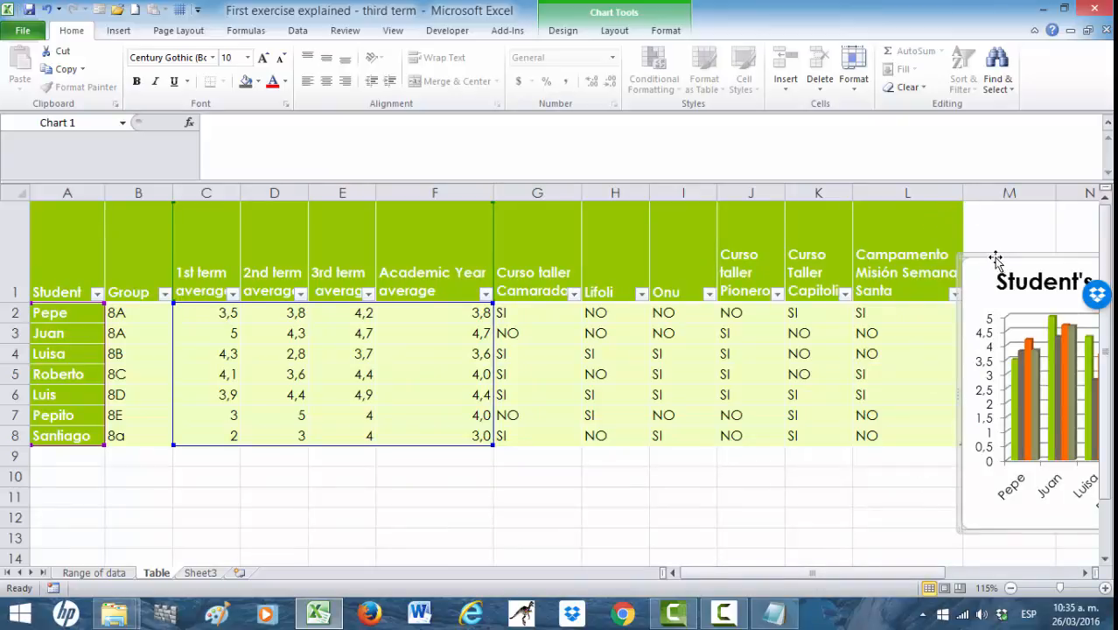
pyautogui.moveTo(996, 255); pyautogui.dragTo(1016, 248)
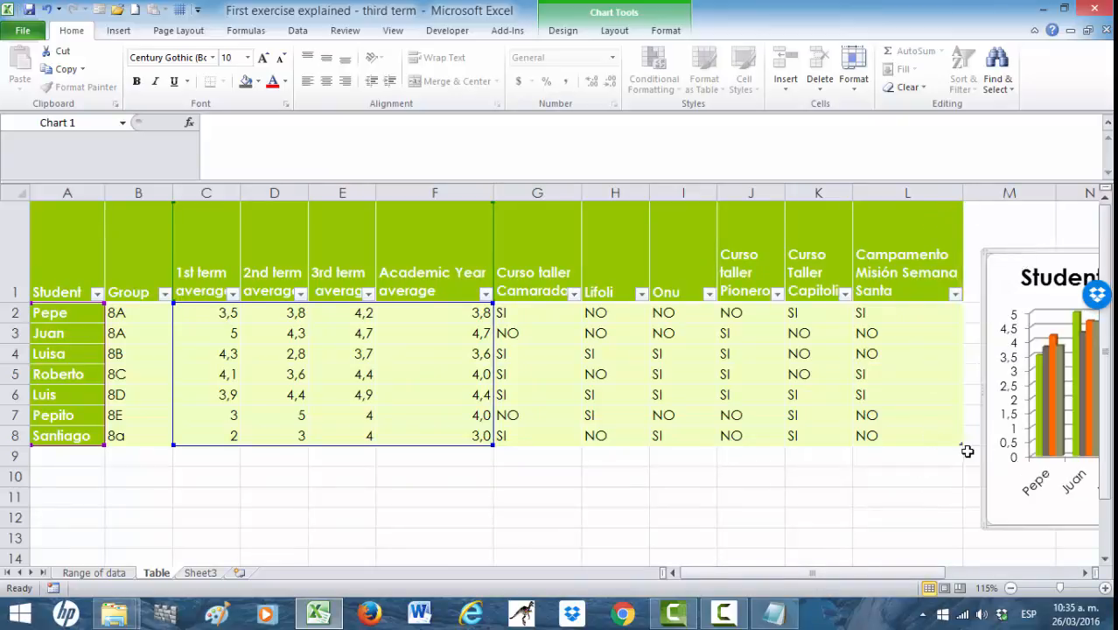
pyautogui.click(876, 480)
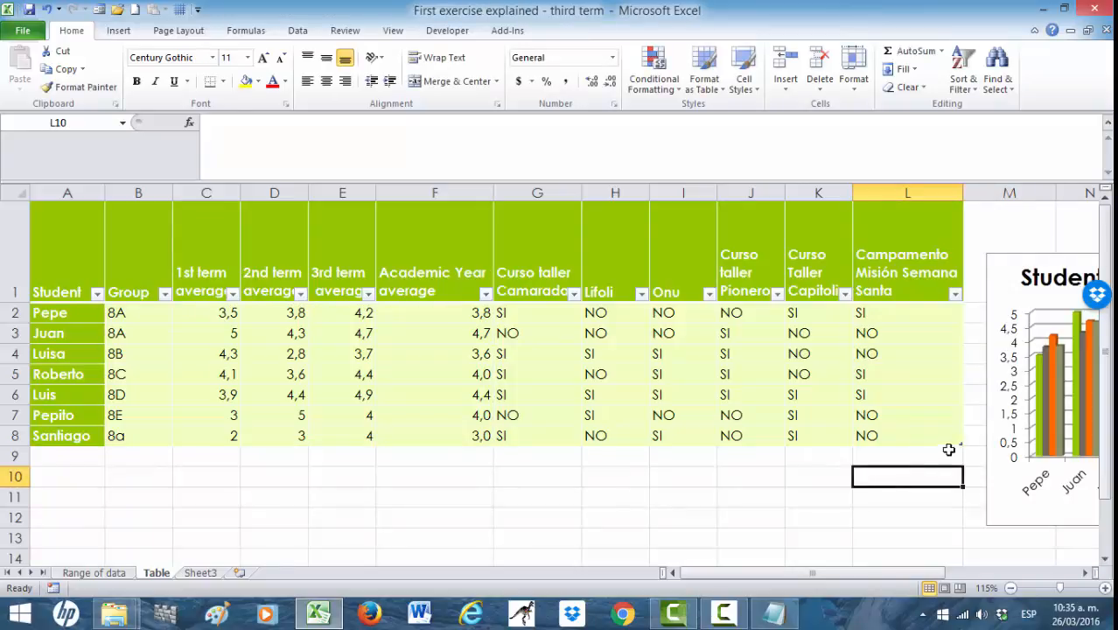
# - Extend the table to row 9 and enter Francisco, group 8A, term averages 2, 3 and 4
pyautogui.moveTo(962, 447); pyautogui.dragTo(957, 464)
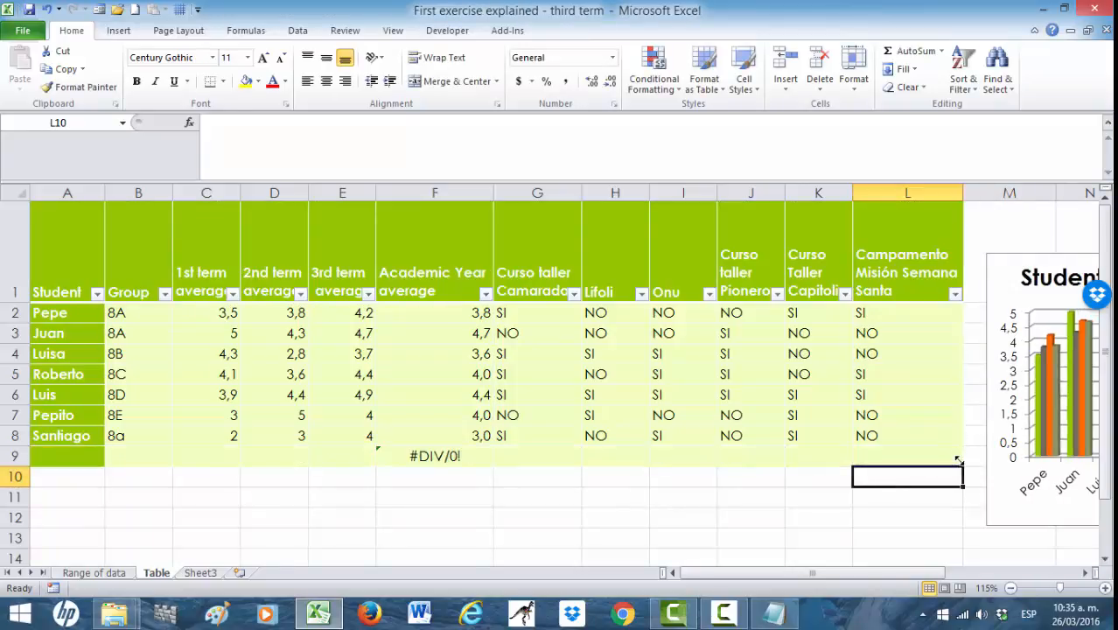
pyautogui.click(72, 451)
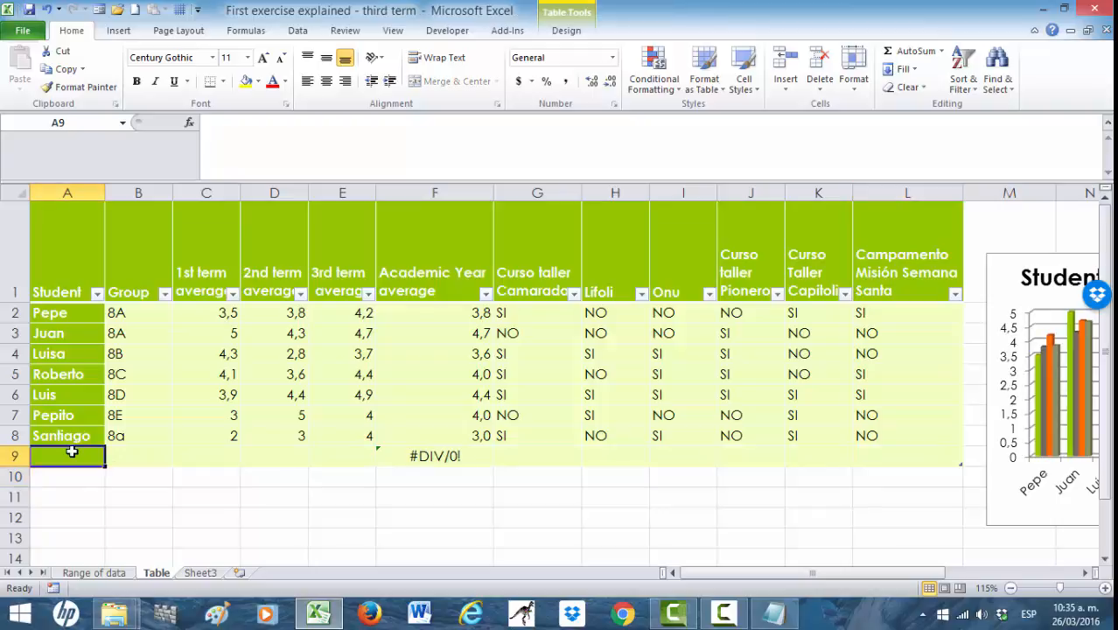
pyautogui.write('Francis')
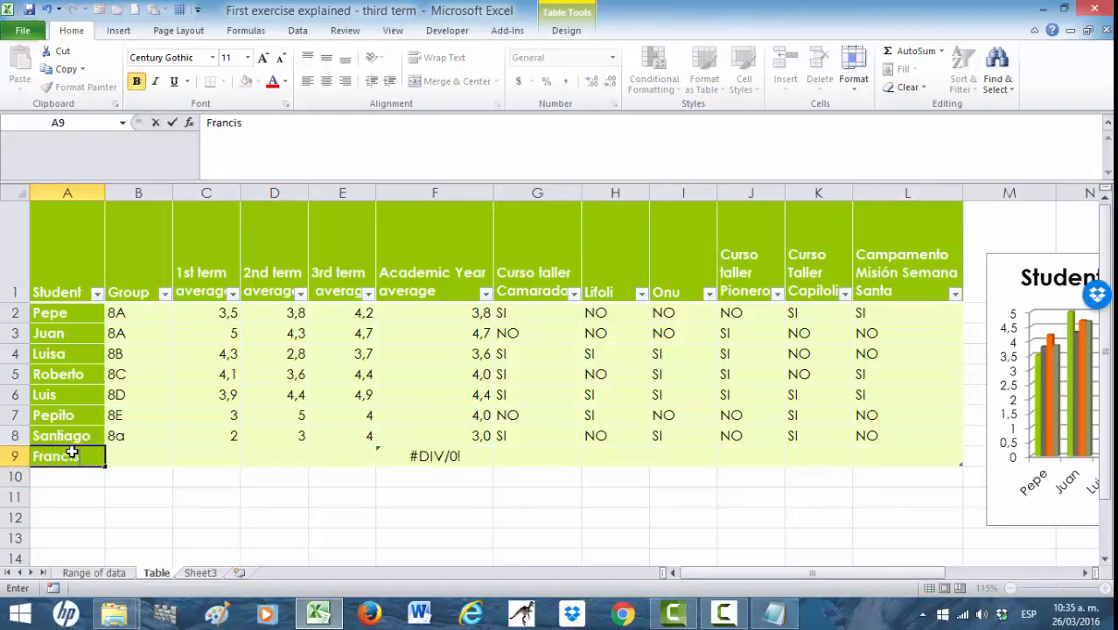
pyautogui.write('co')
pyautogui.press('Tab')
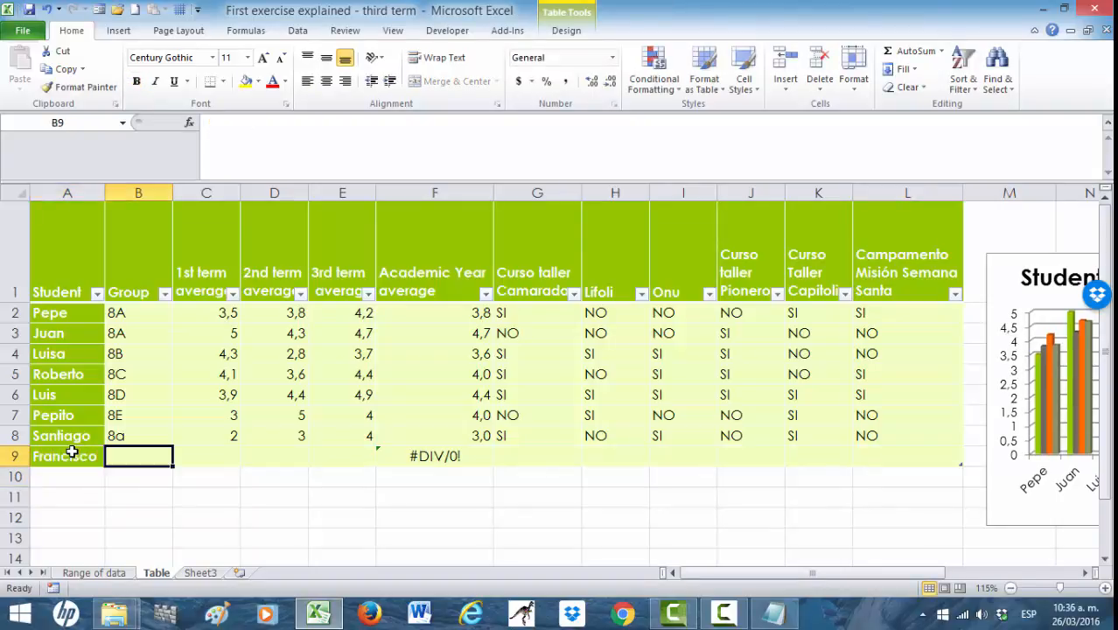
pyautogui.write('8A')
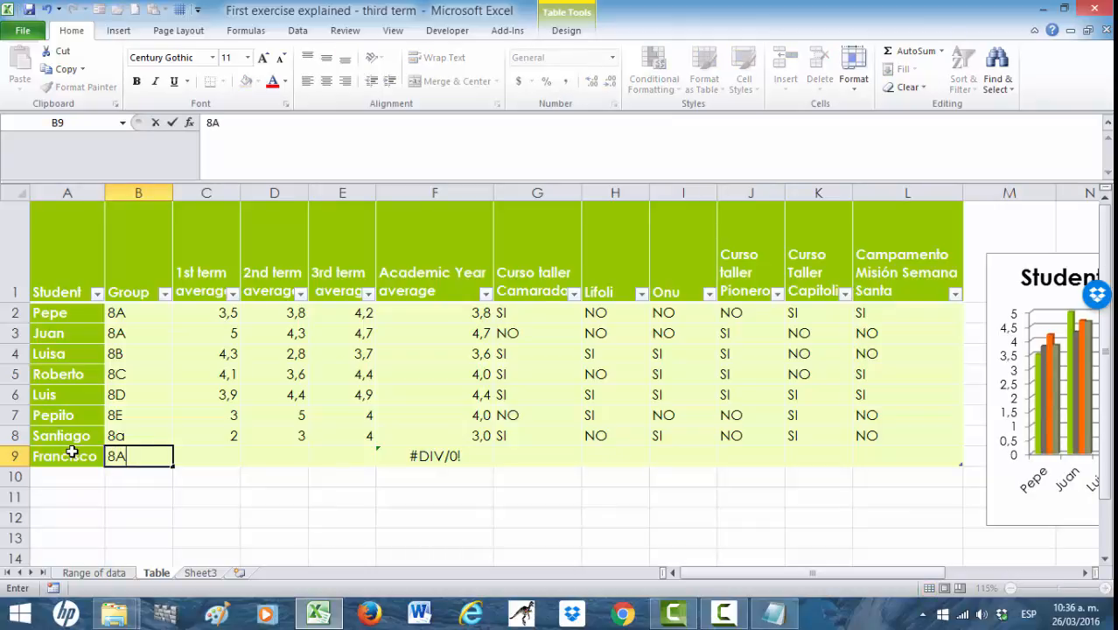
pyautogui.press('Tab')
pyautogui.write('2')
pyautogui.press('Tab')
pyautogui.write('3')
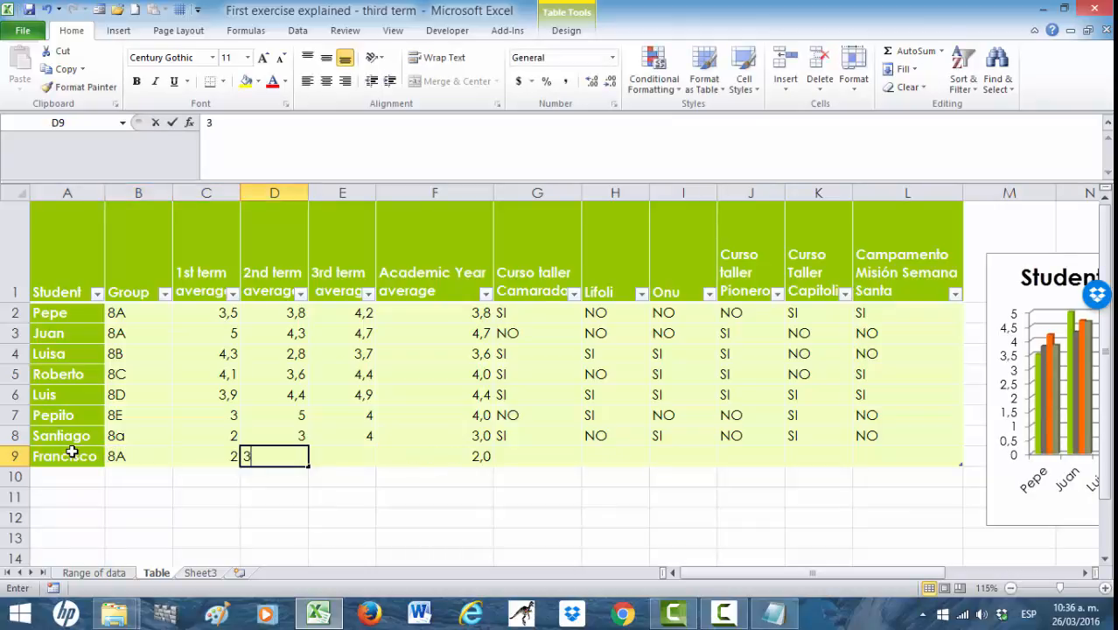
pyautogui.press('Tab')
pyautogui.write('4')
pyautogui.press('Tab')
pyautogui.press('Tab')
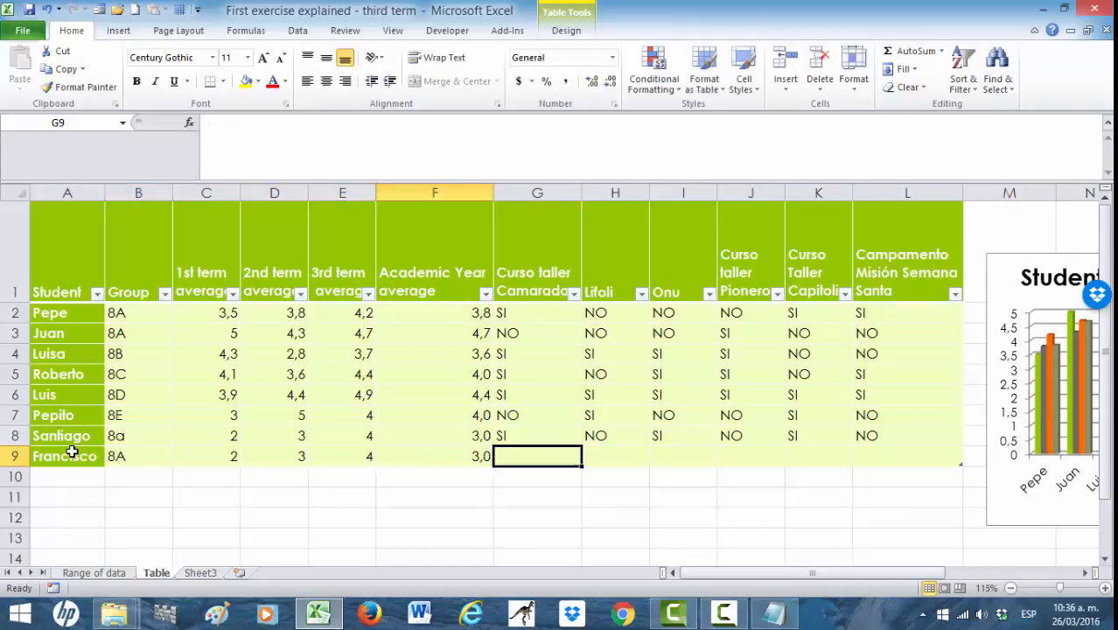
# - Fill Francisco's activity answers in capitals: SI, NO, SI, NO, NO, SI
pyautogui.press('capslock')
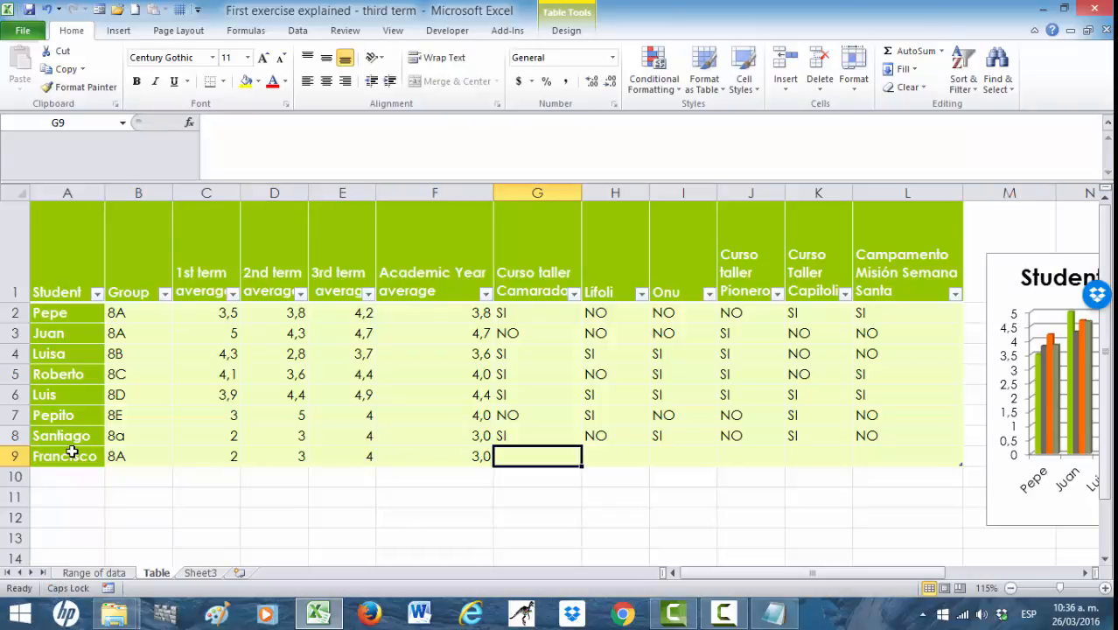
pyautogui.write('SI')
pyautogui.press('Tab')
pyautogui.write('NO')
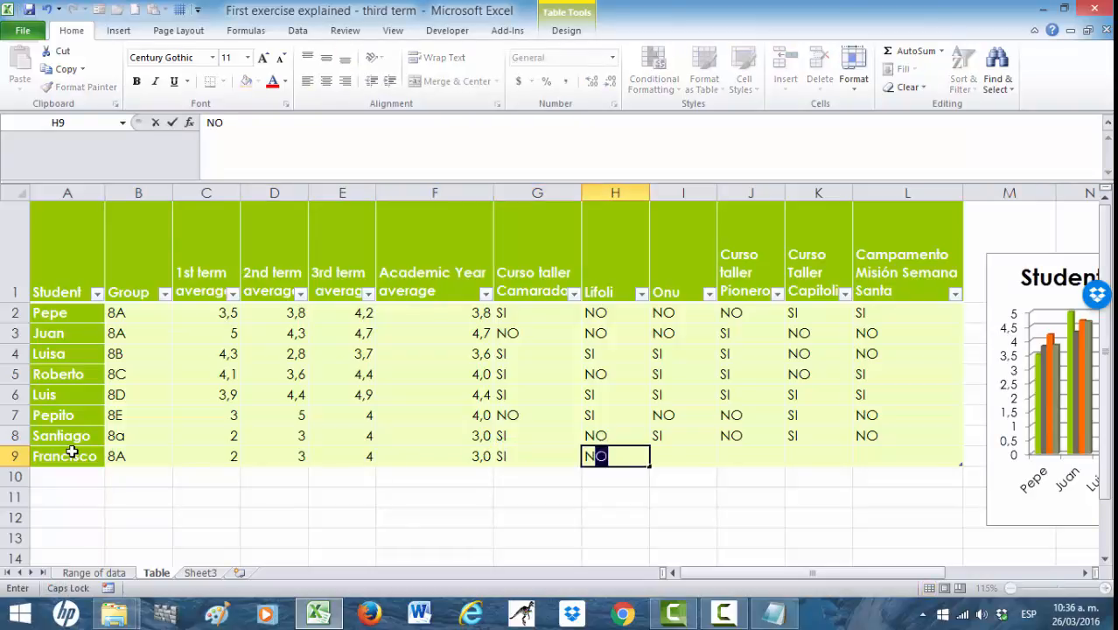
pyautogui.press('Tab')
pyautogui.write('SI')
pyautogui.press('Tab')
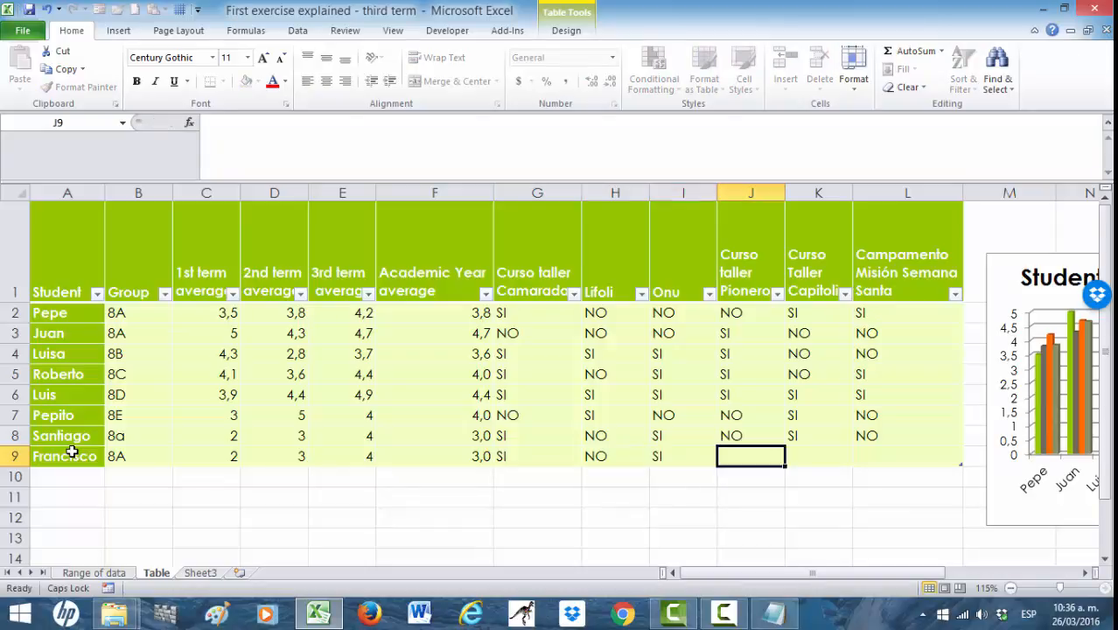
pyautogui.write('NO')
pyautogui.press('Tab')
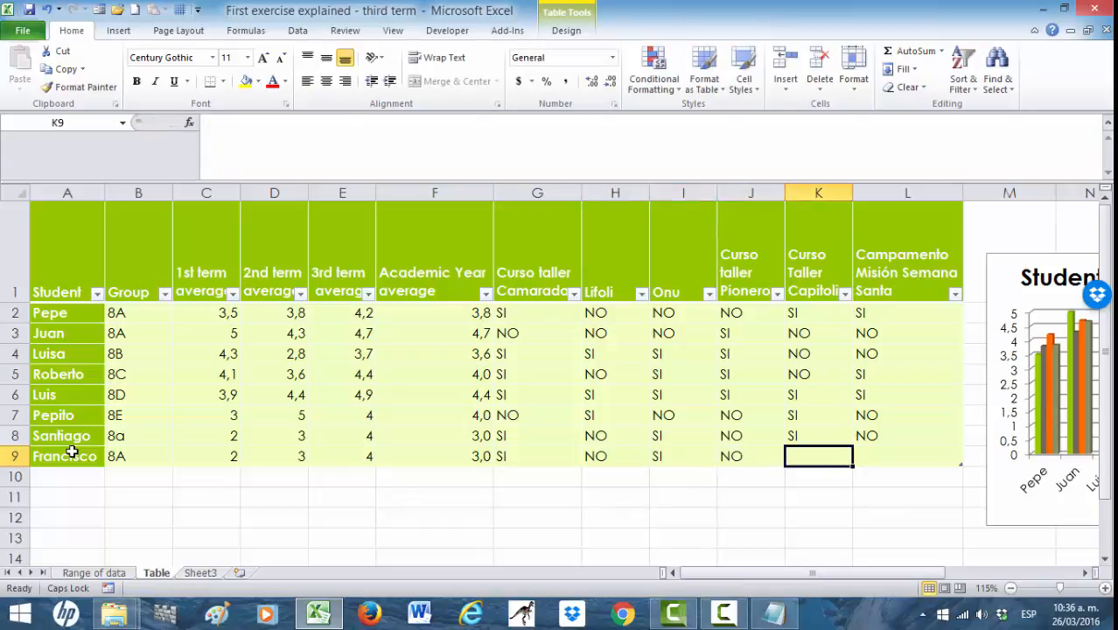
pyautogui.write('NO')
pyautogui.press('Tab')
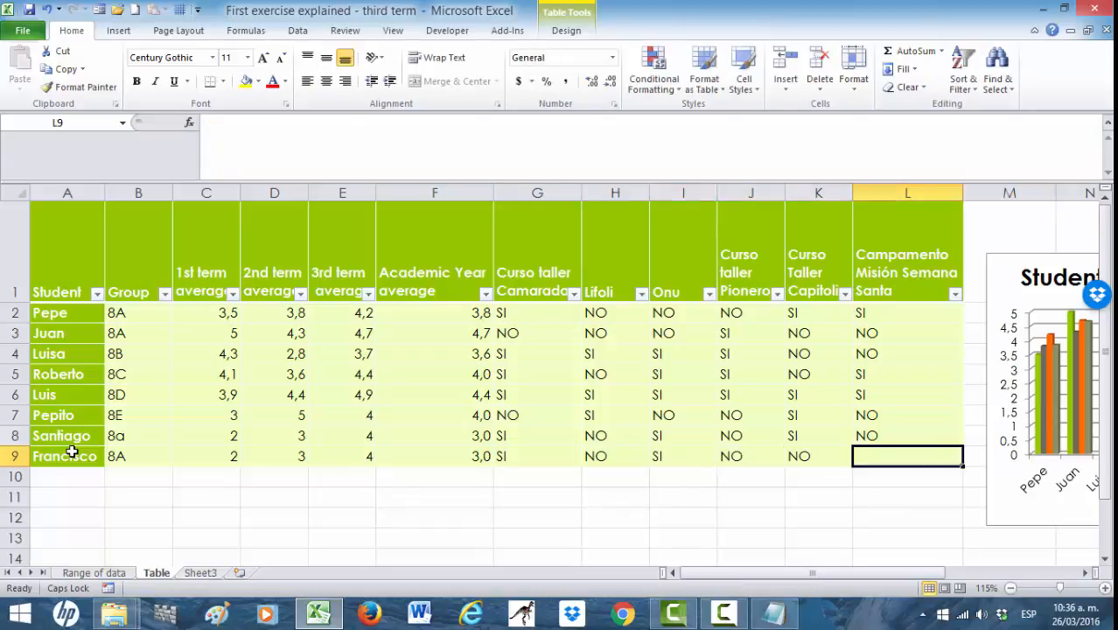
pyautogui.write('SI')
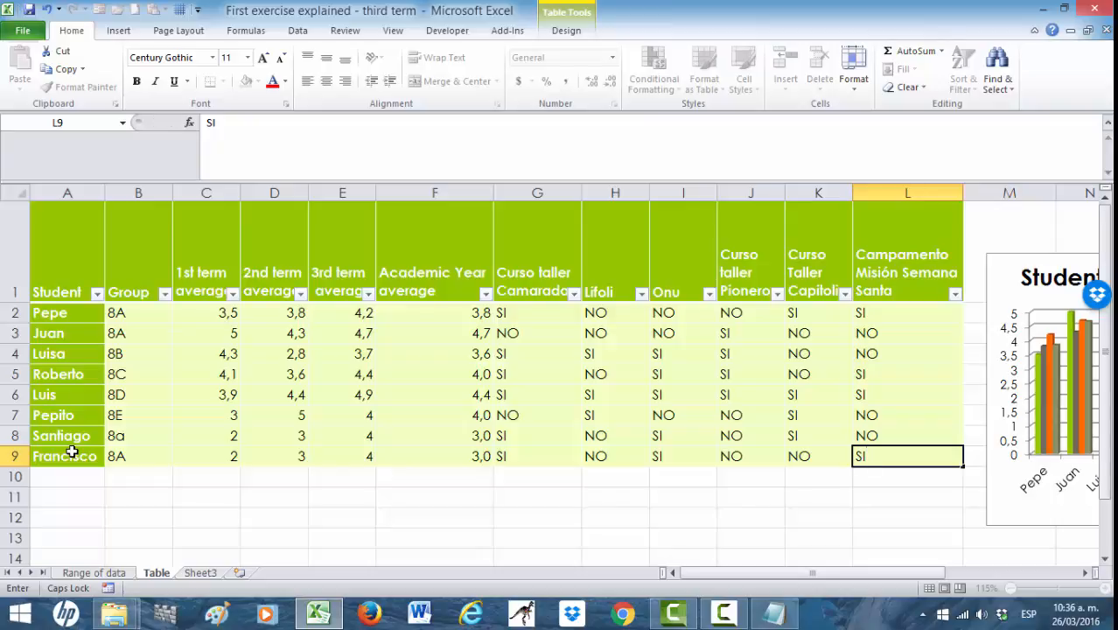
pyautogui.hotkey('ctrl', 'Return')
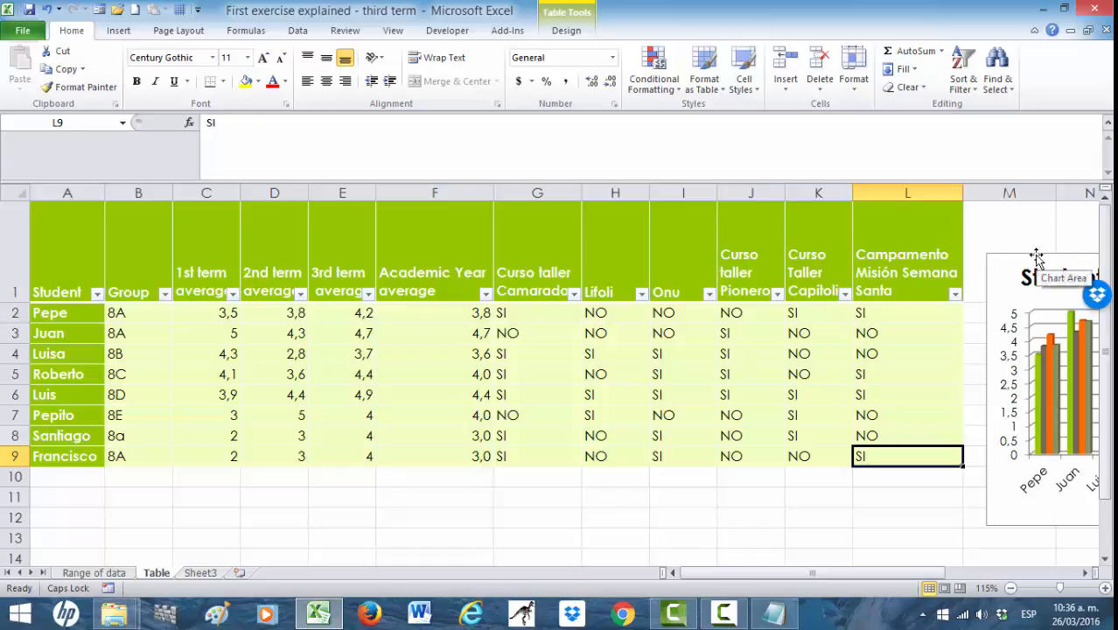
# - Move the chart back over the table, then go to the 'Range of data' sheet
pyautogui.moveTo(1038, 254); pyautogui.dragTo(454, 254)
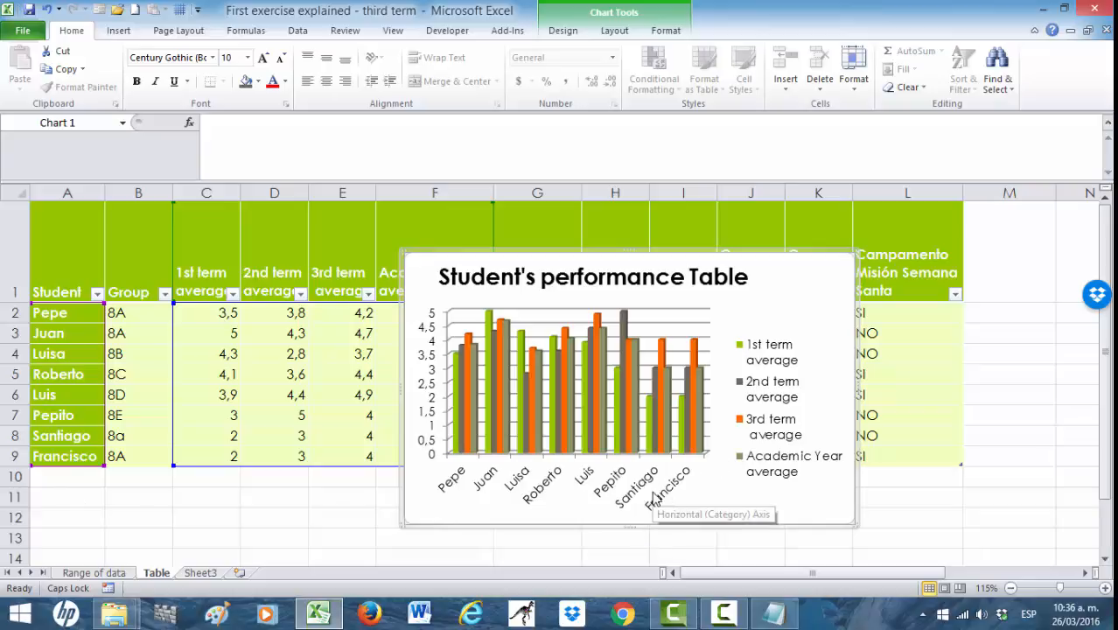
pyautogui.click(91, 574)
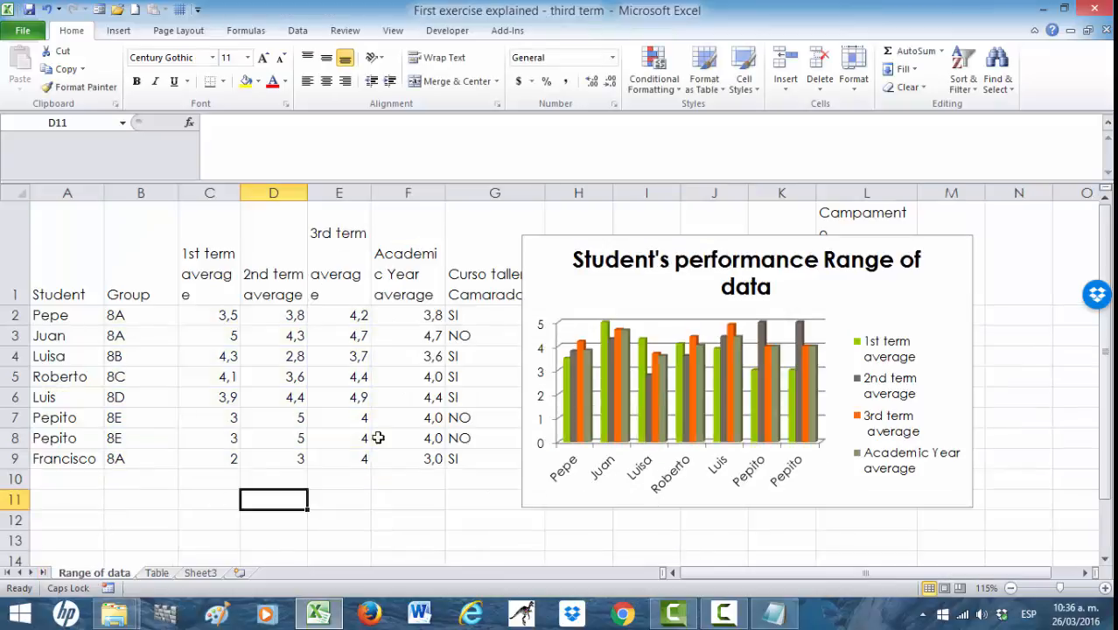
# - Return to the Table sheet, now charting all eight students, and save the workbook
pyautogui.click(158, 573)
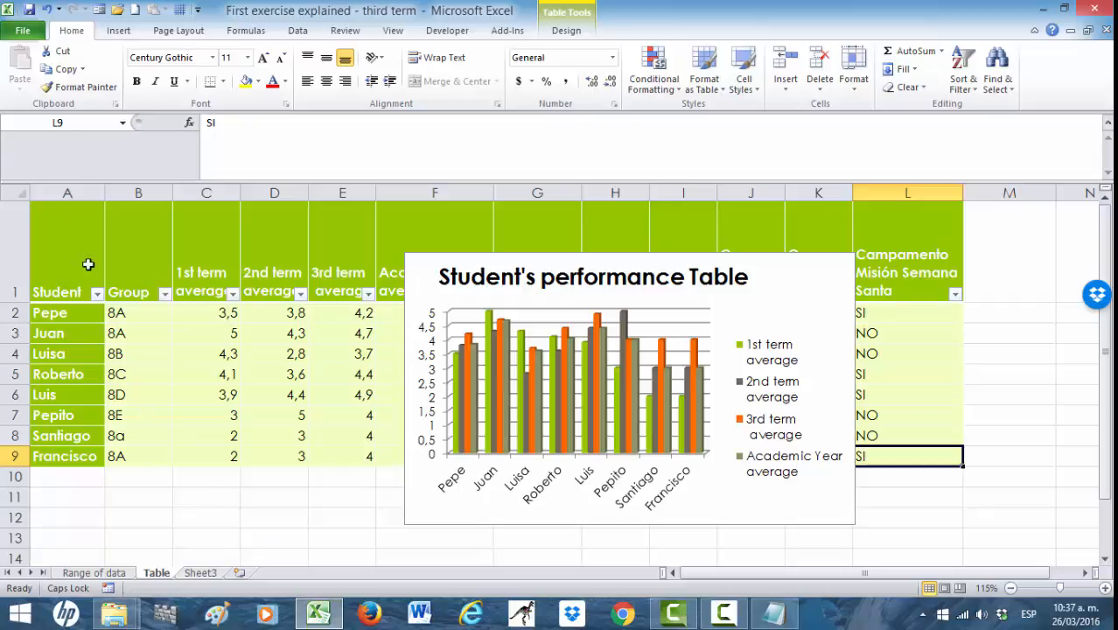
pyautogui.click(24, 32)
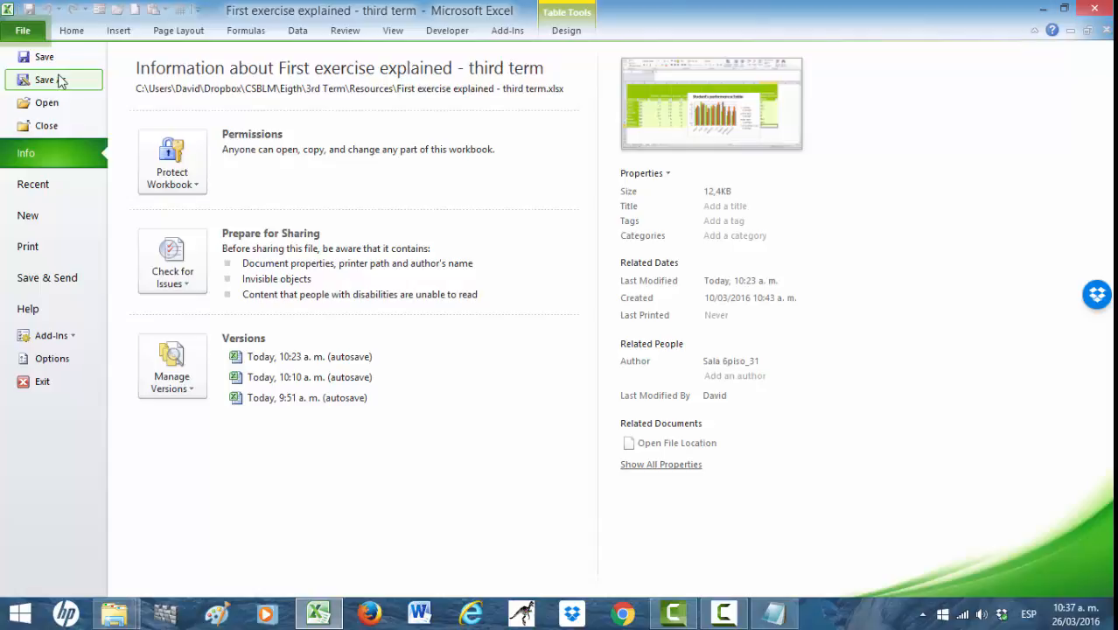
pyautogui.click(69, 33)
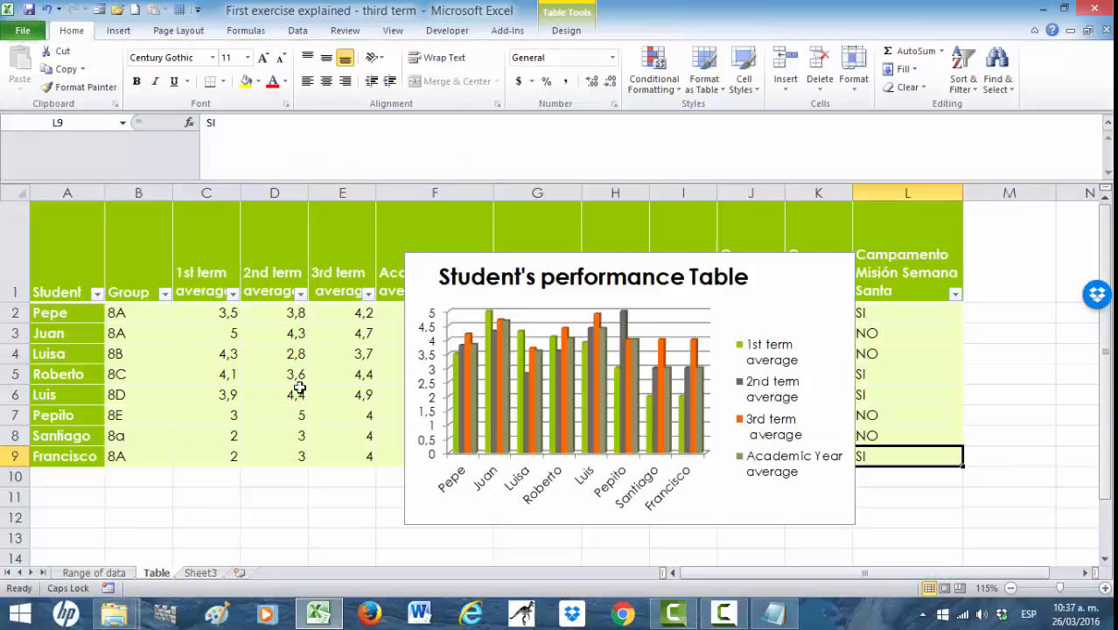